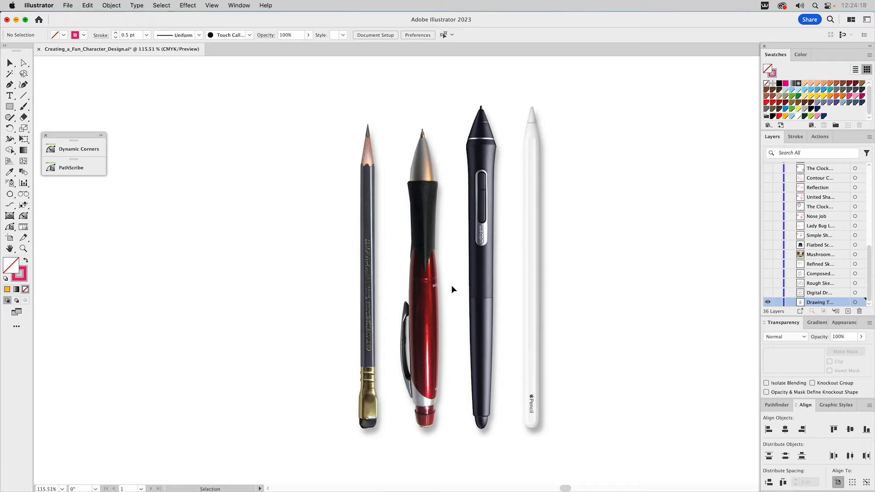
- Show the Digital Drawing layer with the tablet sketch, hide the layer with the drawing tools, and make the shown layer active
left_click(766, 295)
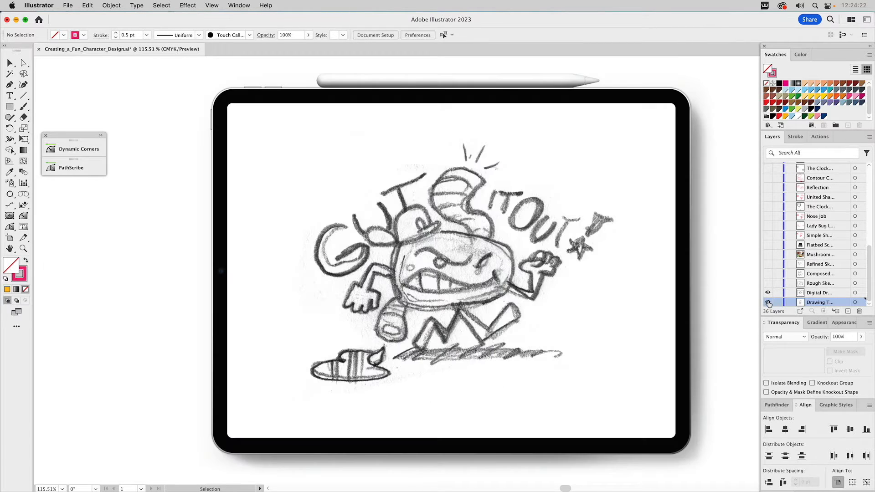
left_click(768, 302)
left_click(820, 294)
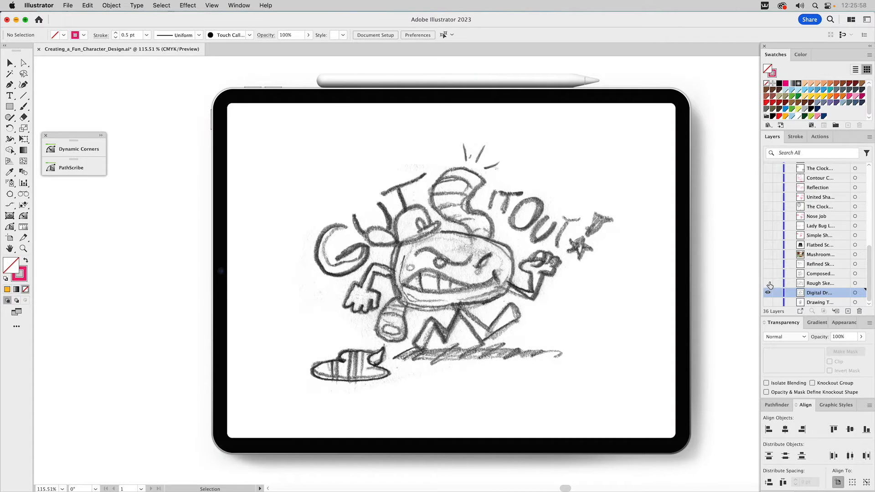
- Show the Rough Sketch layer in place of the digital drawing layer and make it active
left_click(768, 283)
left_click(768, 292)
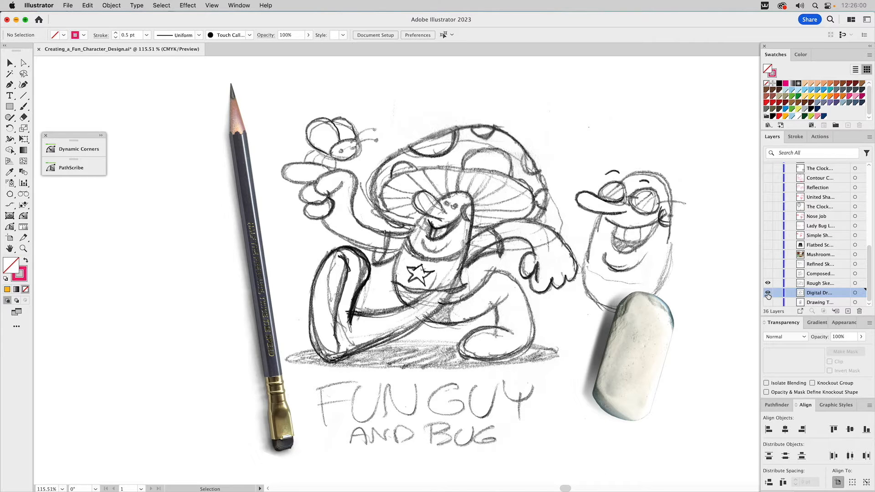
left_click(816, 285)
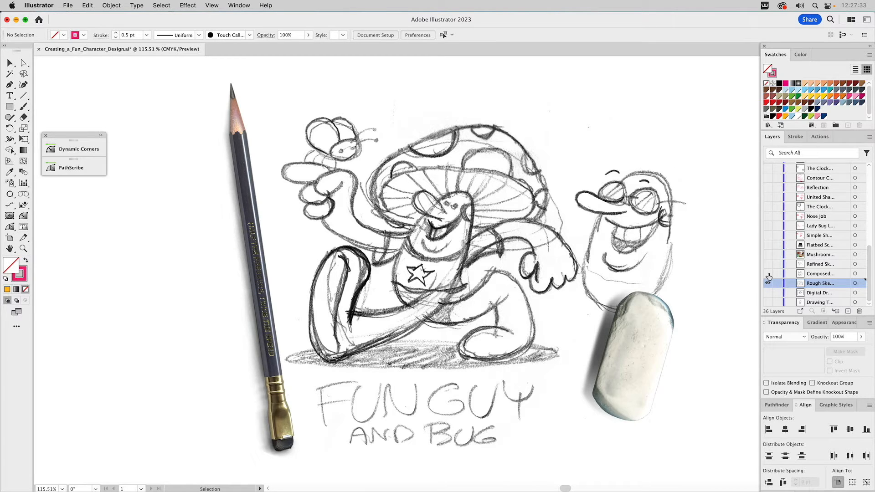
- View the flatbed scanner layer and hide it again, and switch from the rough sketch to the Composed sketch layer, making it active
left_click(767, 245)
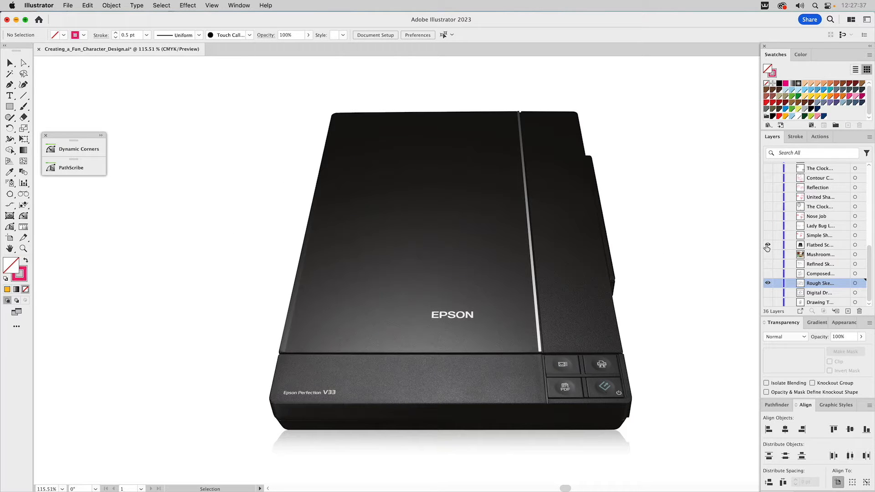
left_click(767, 246)
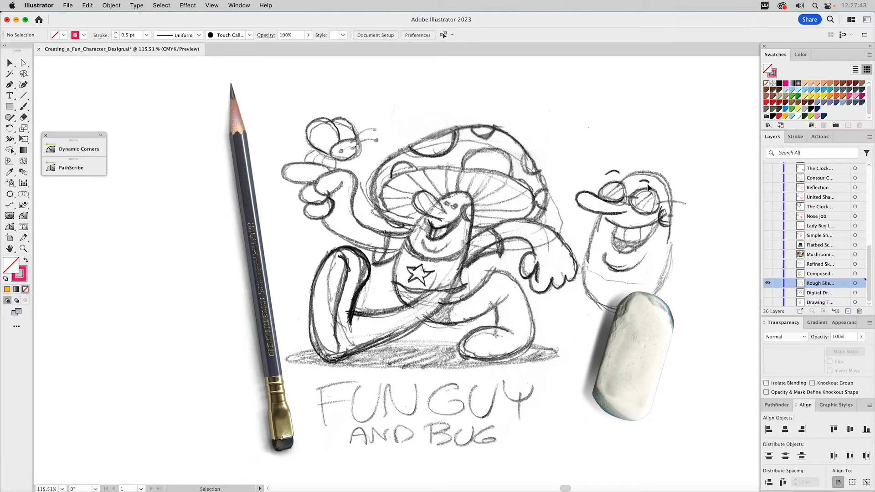
left_click(768, 273)
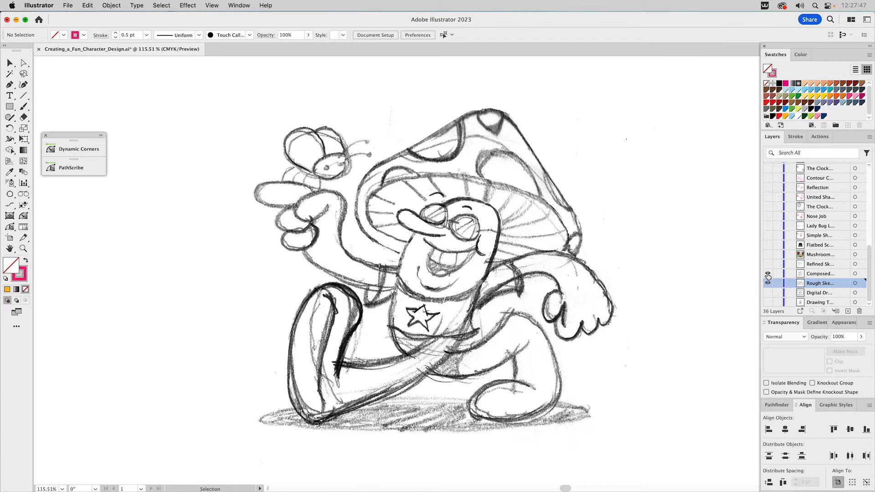
left_click(768, 283)
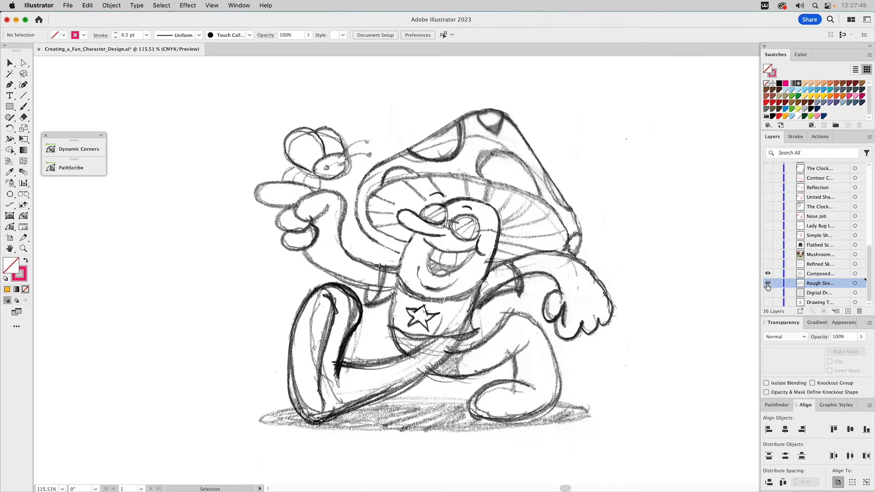
left_click(819, 275)
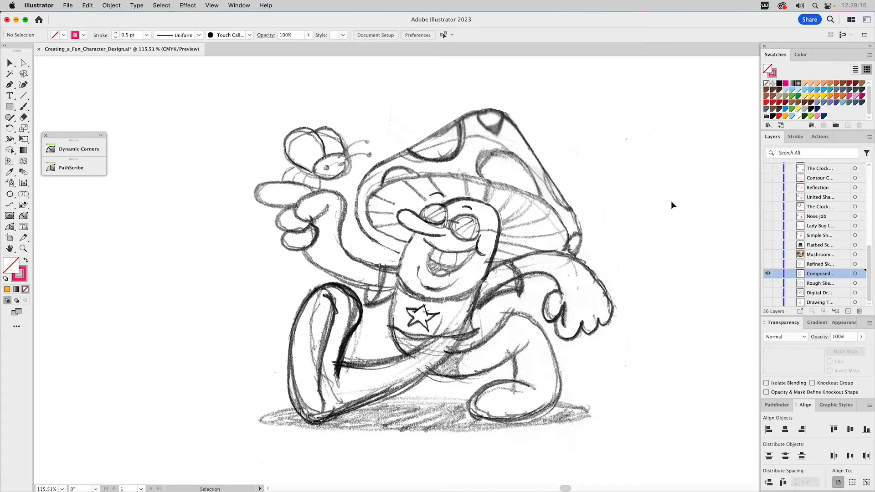
- View the mushroom reference photos and hide them again, and show the Refined Sketch layer over the composed sketch
left_click(768, 254)
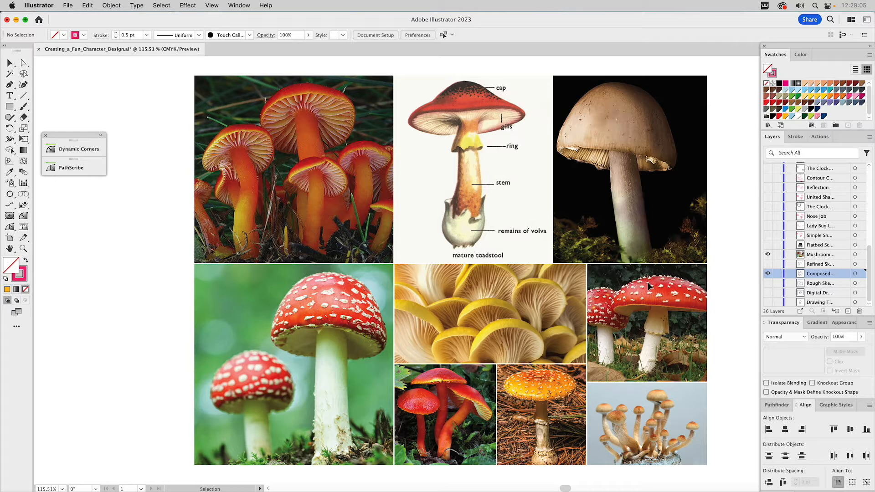
left_click(768, 255)
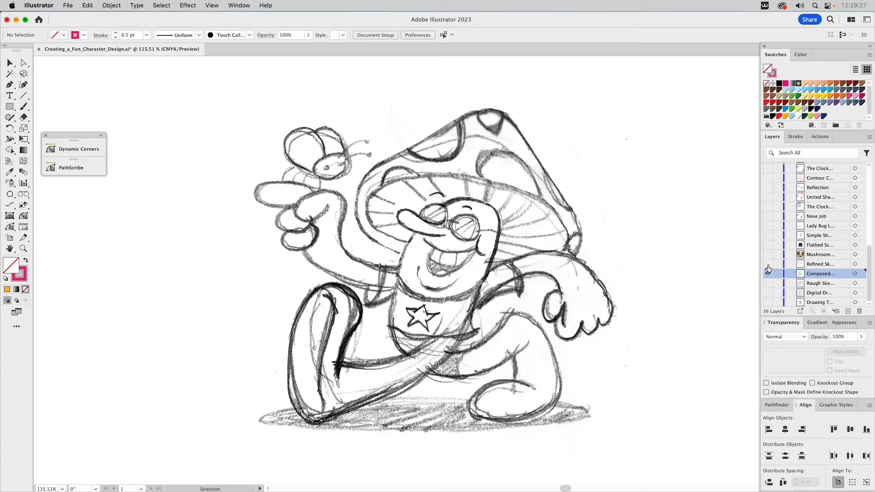
left_click(768, 265)
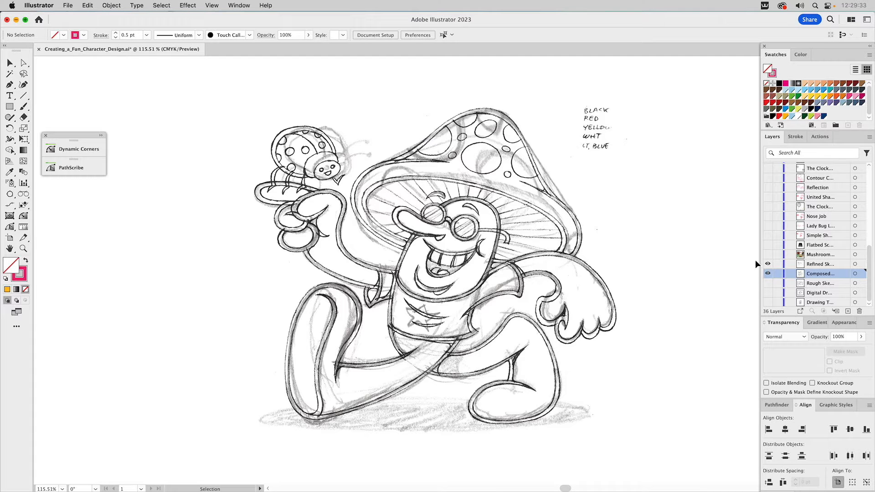
- Move the refined sketch aside to compare it with the composed sketch beneath, and undo the move
left_click_drag(324, 211, 629, 212)
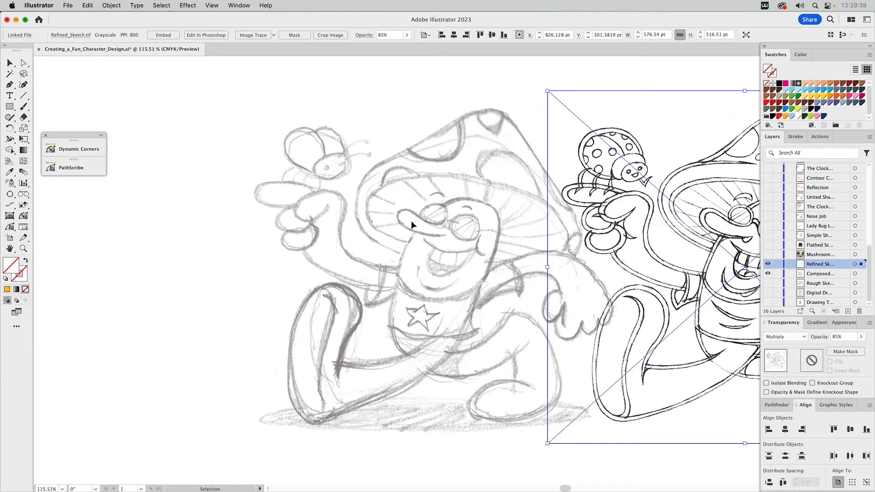
key("super+z")
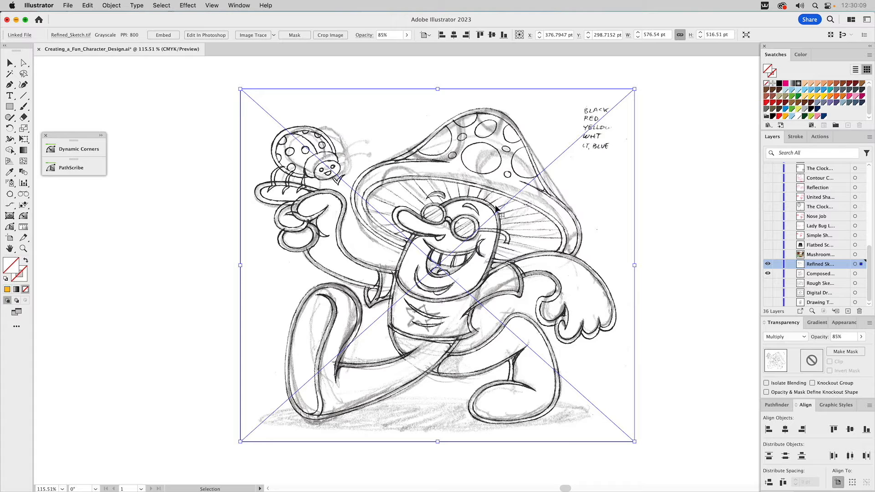
- Hide the composed sketch layer and fade the selected refined sketch image, trying 20% opacity and settling on 15%
left_click(768, 274)
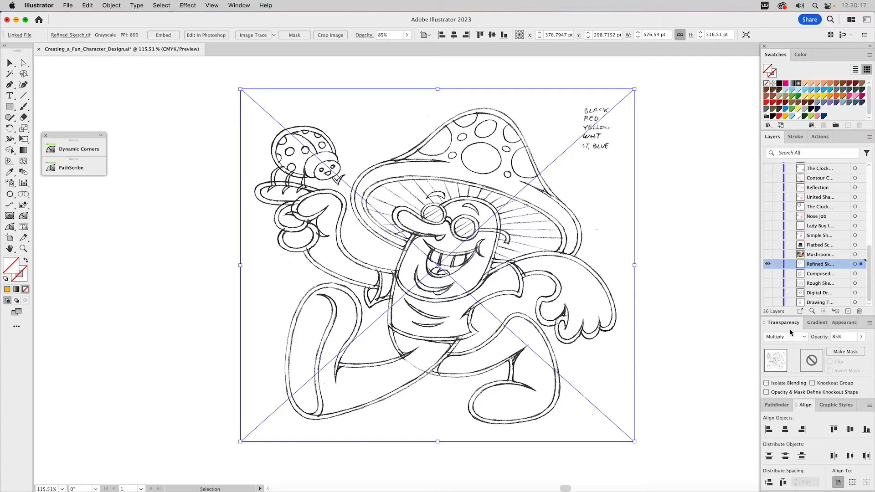
left_click(836, 337)
type("20")
key("Return")
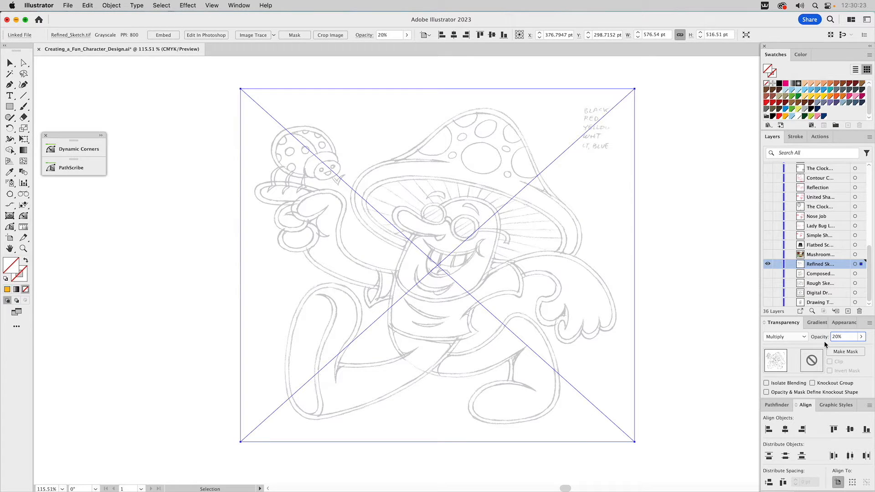
left_click_drag(837, 337, 823, 338)
type("15")
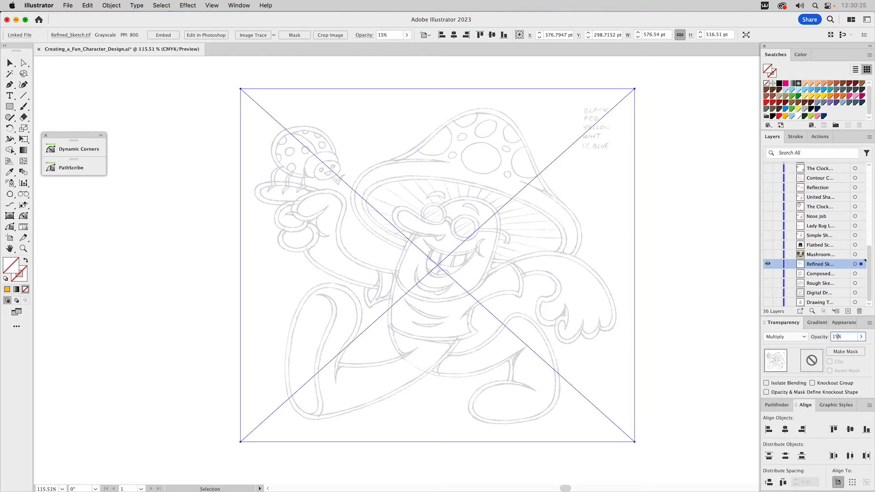
key("Return")
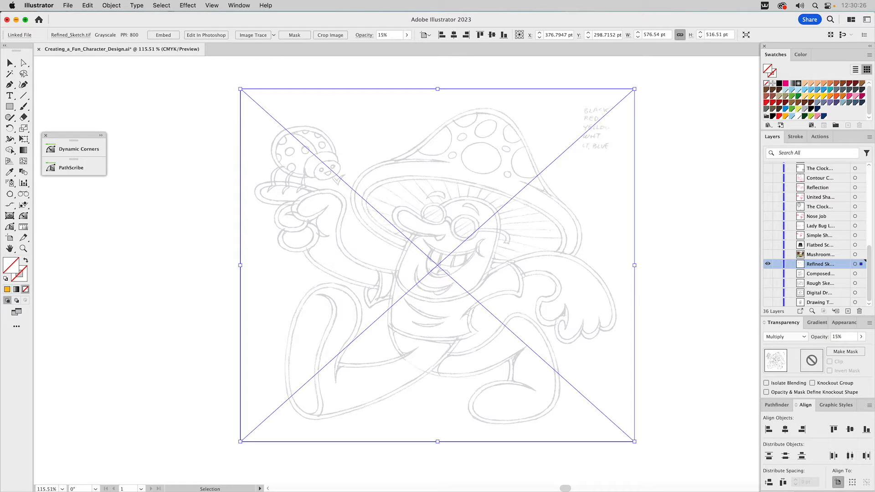
- Lock the Refined Sketch layer, and show the flatbed scanner layer briefly before hiding it again
left_click(778, 264)
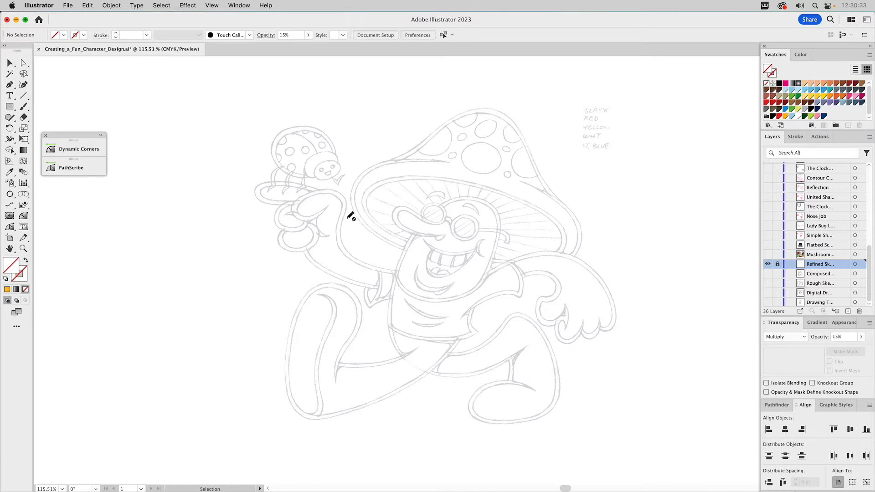
left_click(768, 247)
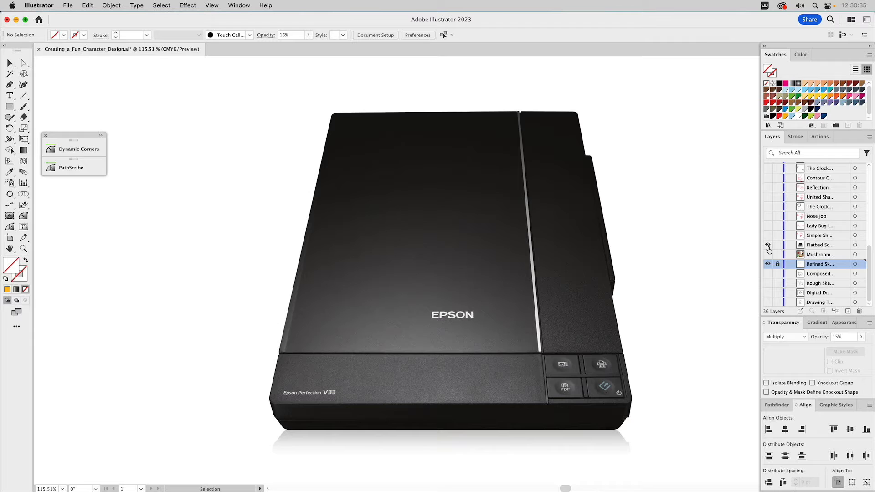
left_click(768, 246)
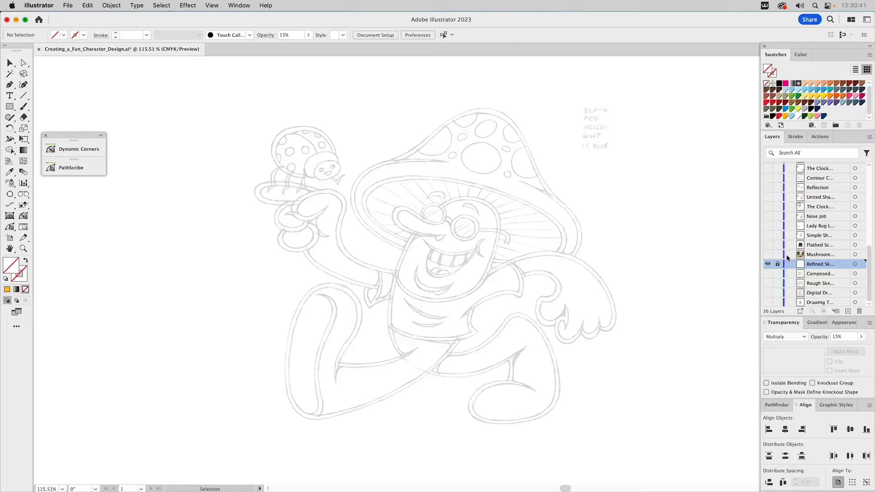
- Show the Simple Shapes layer over the refined sketch, and check the compound path of mushroom cap spots by selecting and deselecting it
left_click(776, 263)
left_click(768, 237)
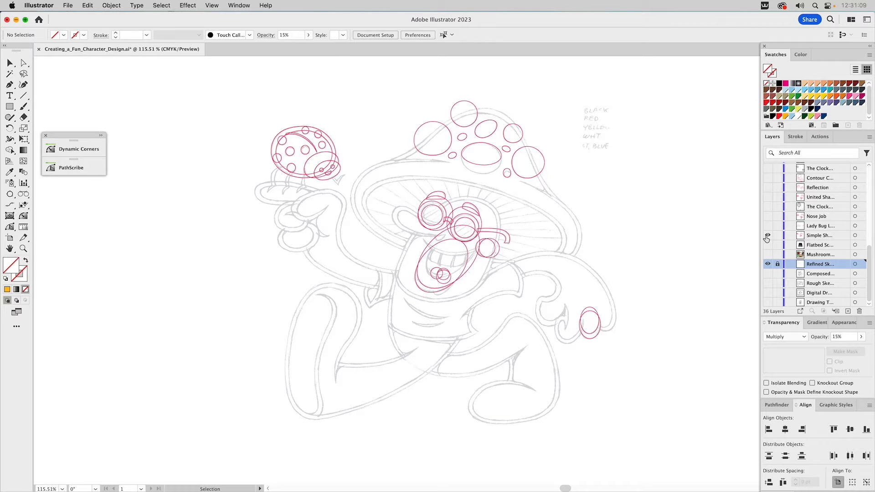
key("v")
left_click(440, 126)
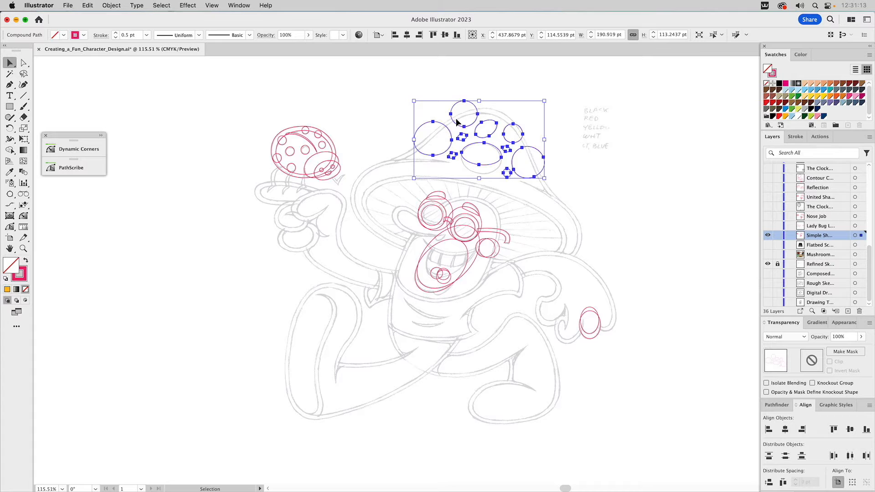
left_click(383, 95)
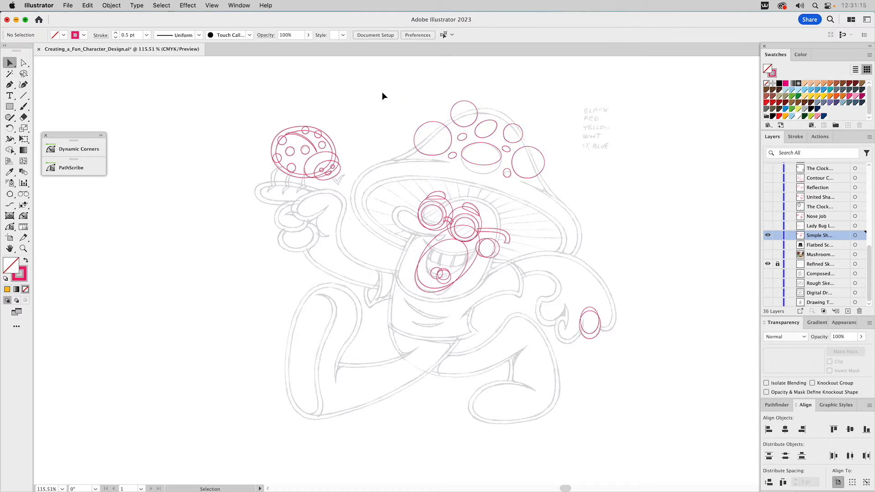
- Draw a trial ellipse about 83 × 44 pt beside the mushroom cap and undo it
left_click_drag(9, 106, 41, 118)
left_click_drag(588, 197, 617, 211)
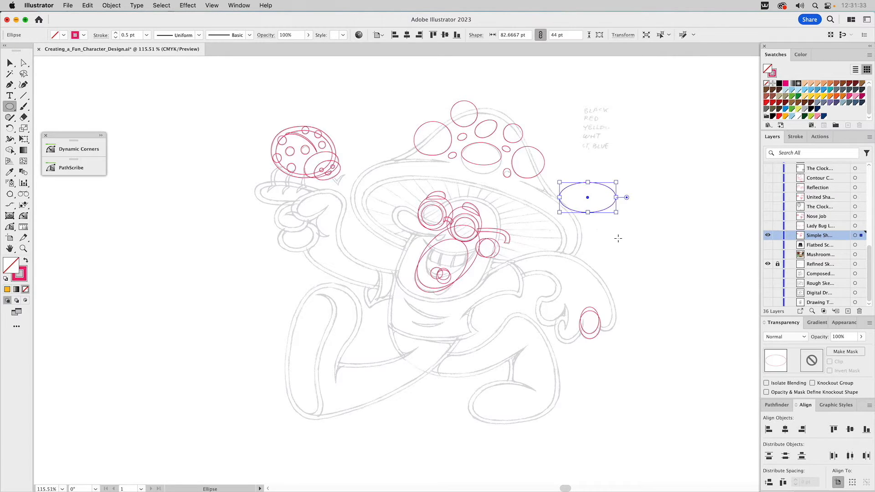
key("super+z")
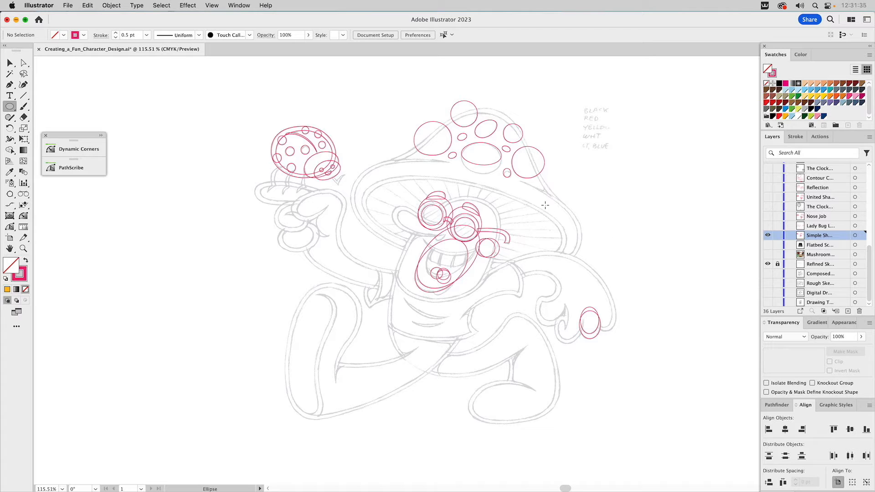
- Inspect the anchor points of the large spot on the cap's left side using direct selection, and deselect it
key("a")
left_click(441, 157)
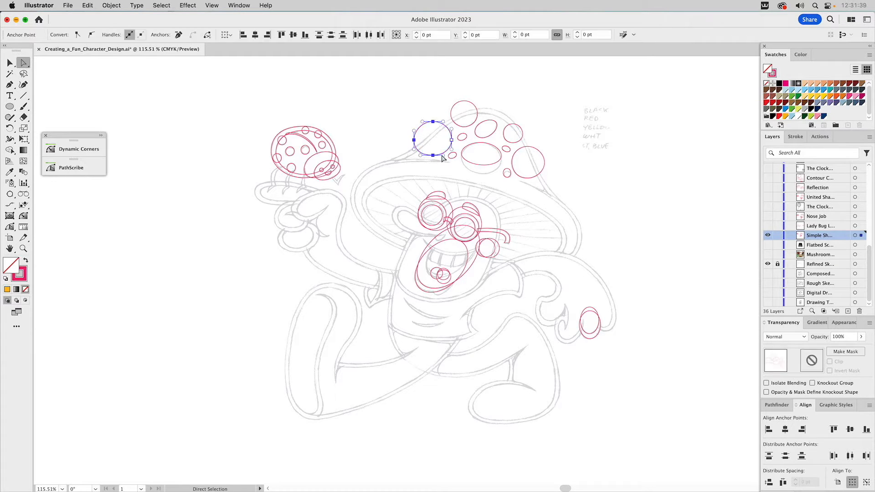
left_click(451, 141, "shift")
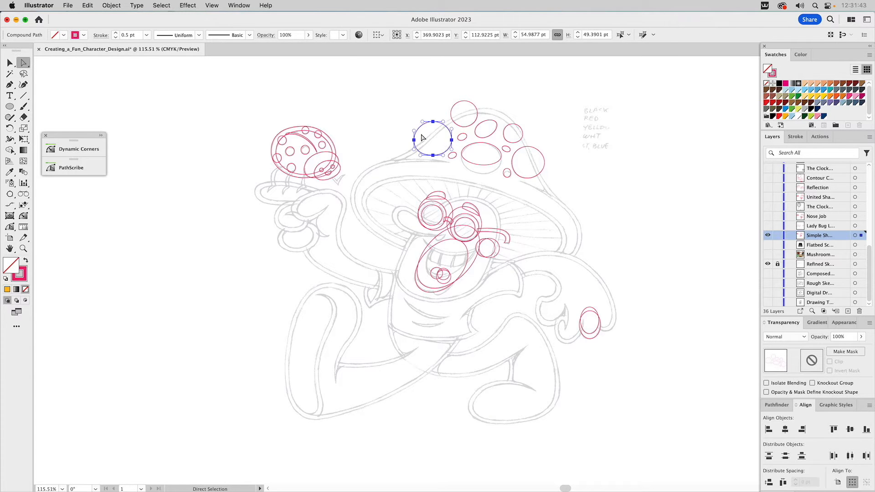
left_click(405, 126)
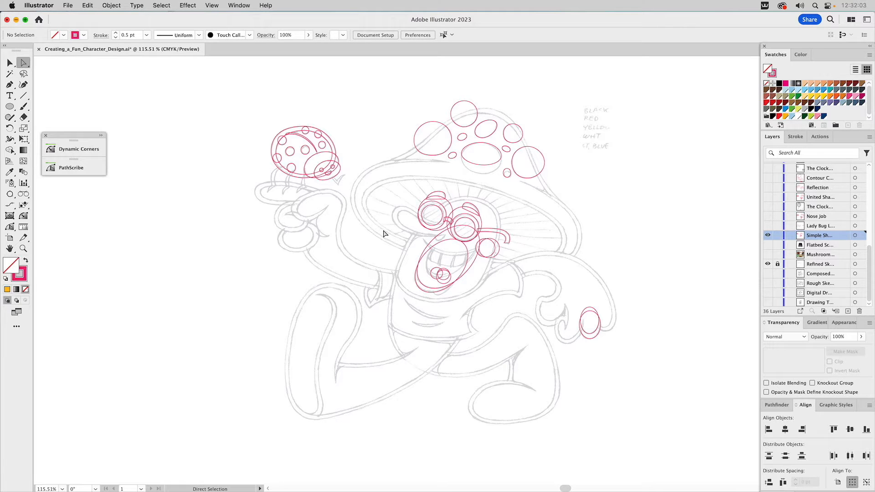
- Subtract the large overlapping circle from the eyebrow shape above the left glasses lens to form a curved eyebrow
key("z")
left_click_drag(377, 173, 551, 318)
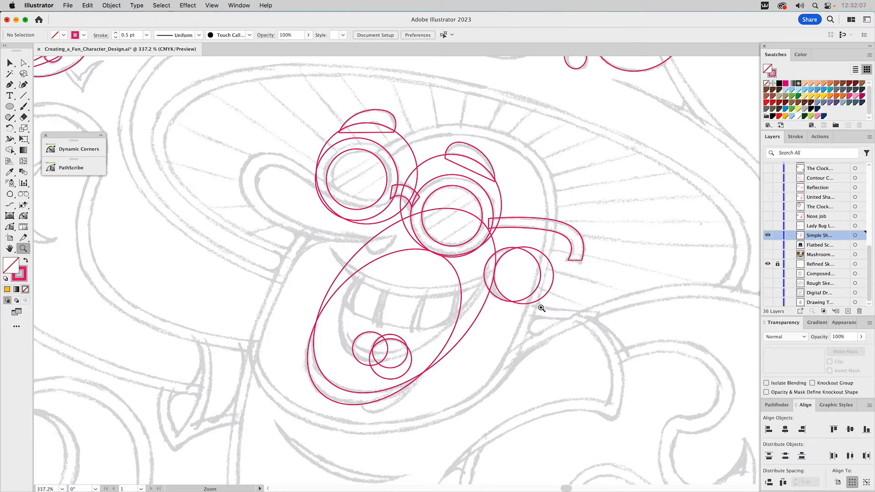
key("v")
left_click(389, 113)
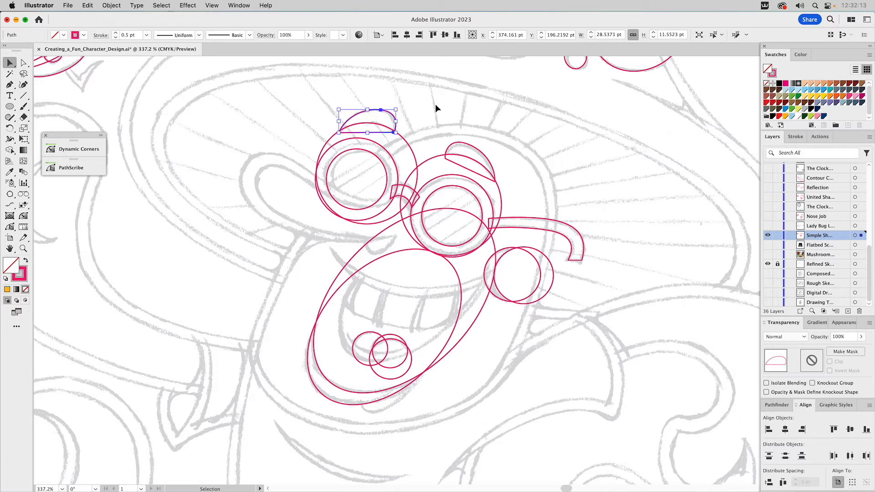
left_click(407, 145)
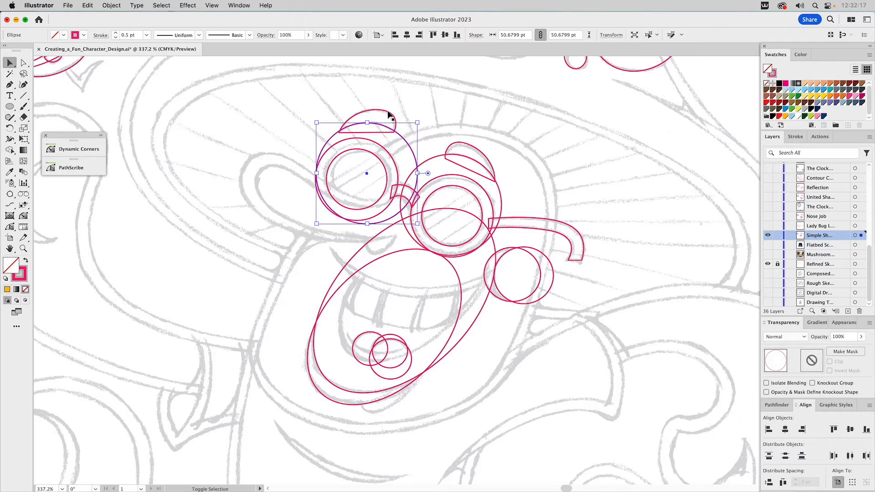
left_click(389, 112, "shift")
left_click(776, 405)
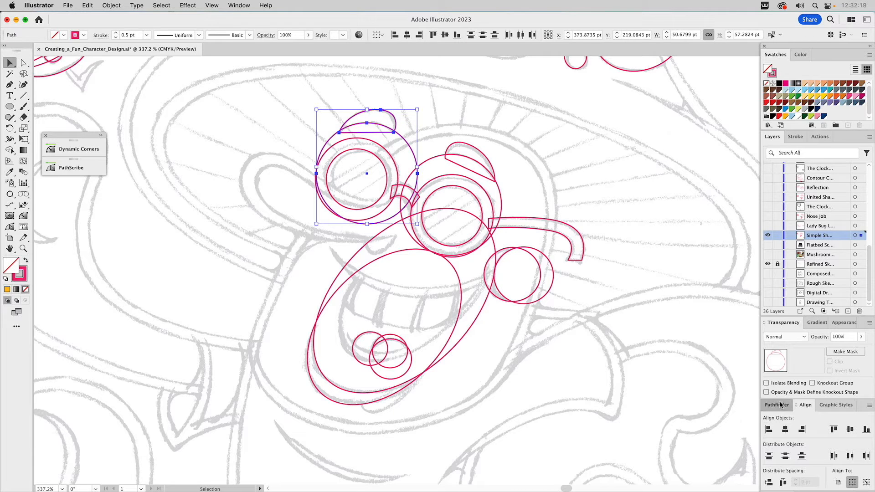
left_click(785, 428)
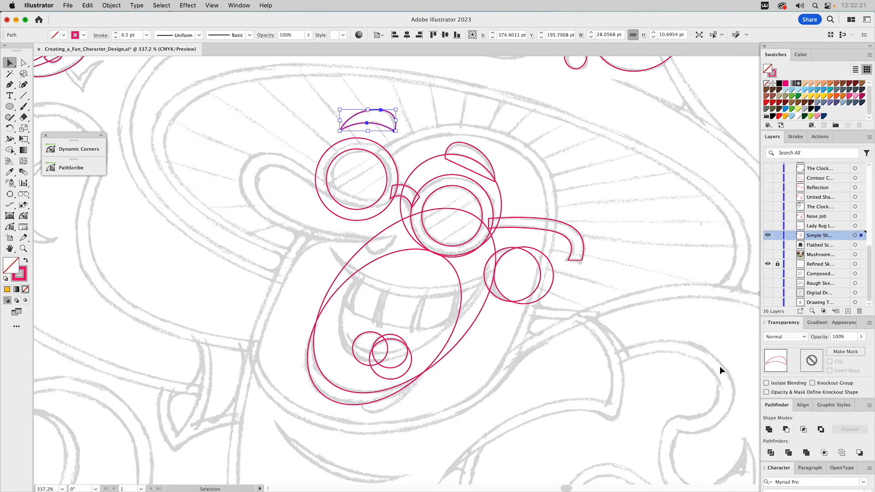
- Subtract the large overlapping circle from the eyebrow shape above the right glasses lens to form a curved eyebrow
left_click(459, 160)
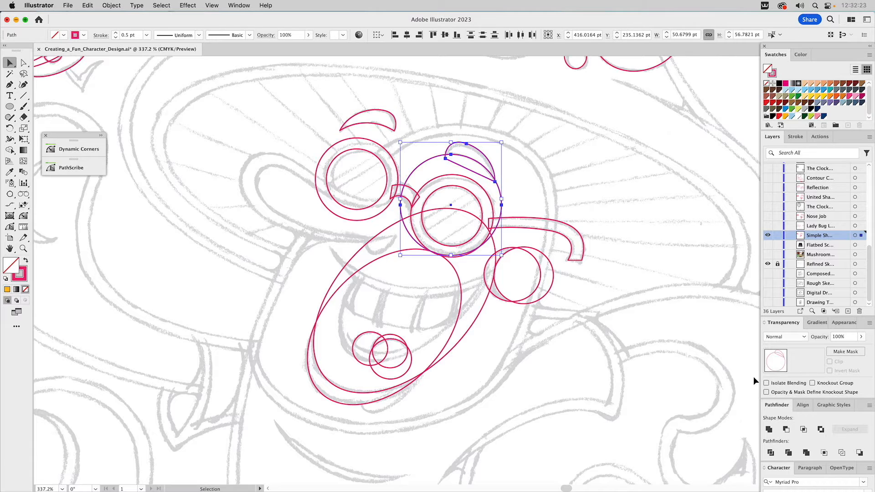
left_click(604, 150)
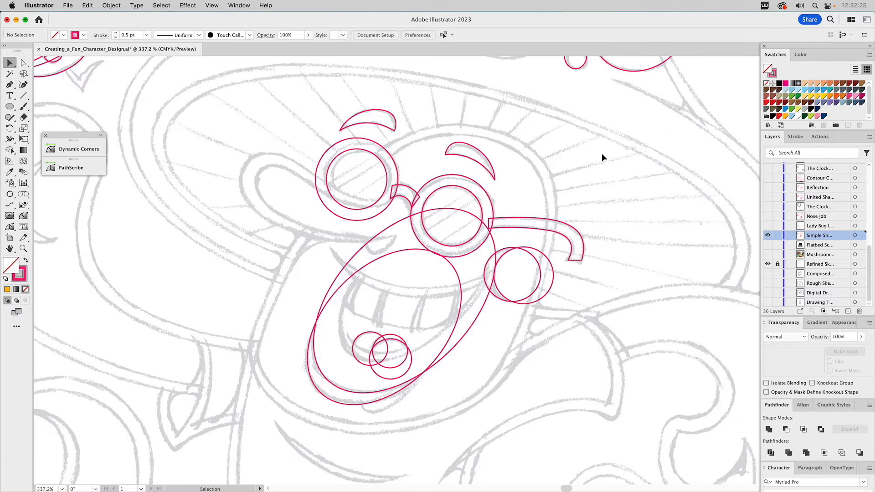
- Subtract the front ellipse from the other large tilted ellipse over the mouth to form the crescent below the smile
scroll(588, 191, "down", 3)
scroll(588, 191, "left", 2)
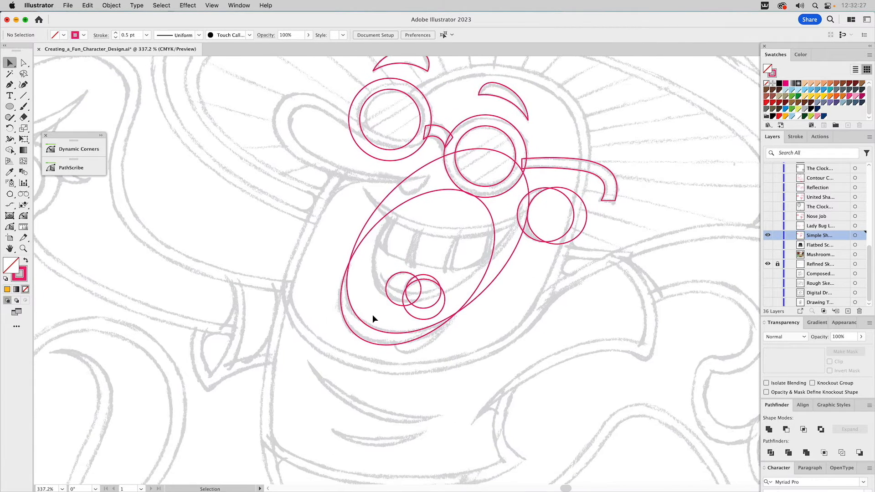
left_click_drag(364, 331, 350, 367)
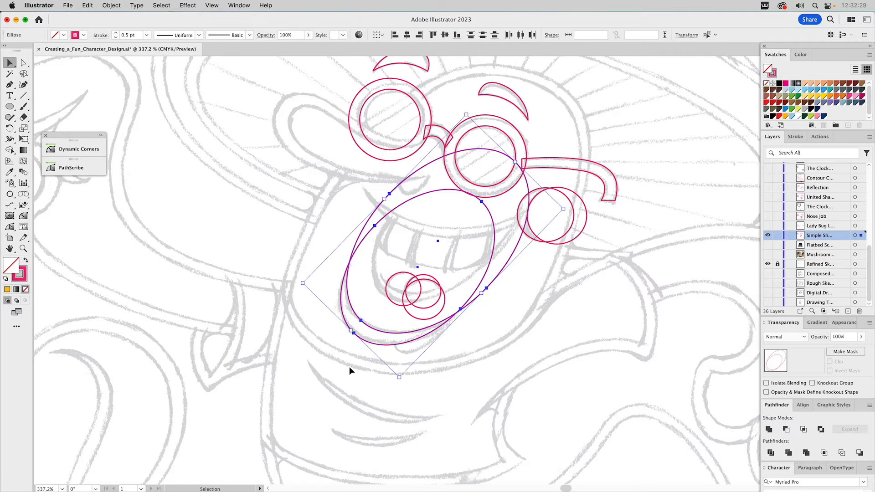
left_click(786, 429)
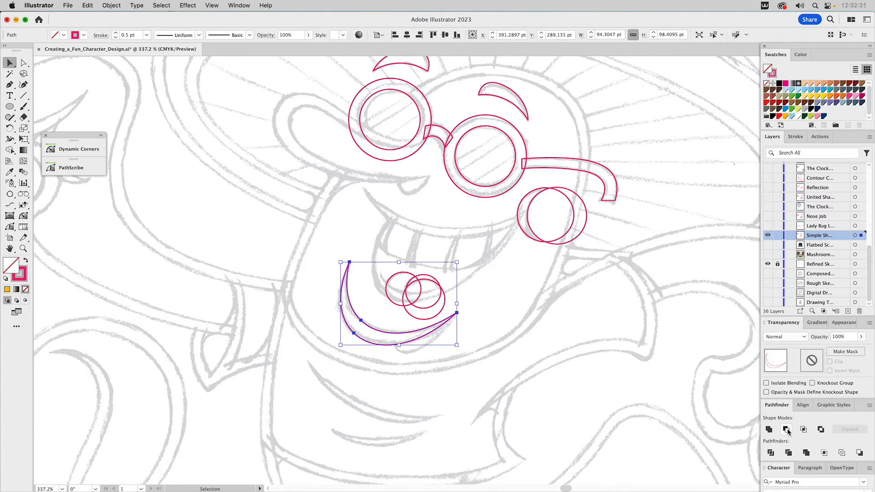
left_click(580, 370)
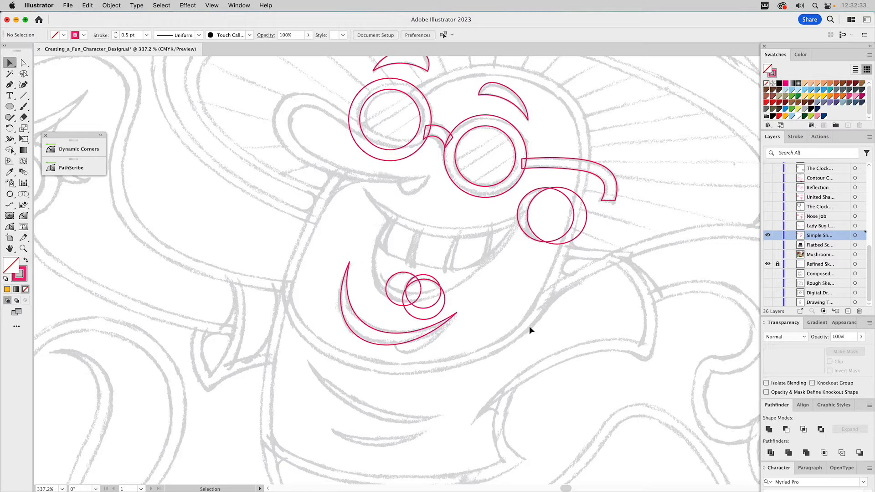
- Cut the left small tongue circle with the overlapping small circle, and unite the remainder with the larger circle into one tongue shape
left_click(433, 278)
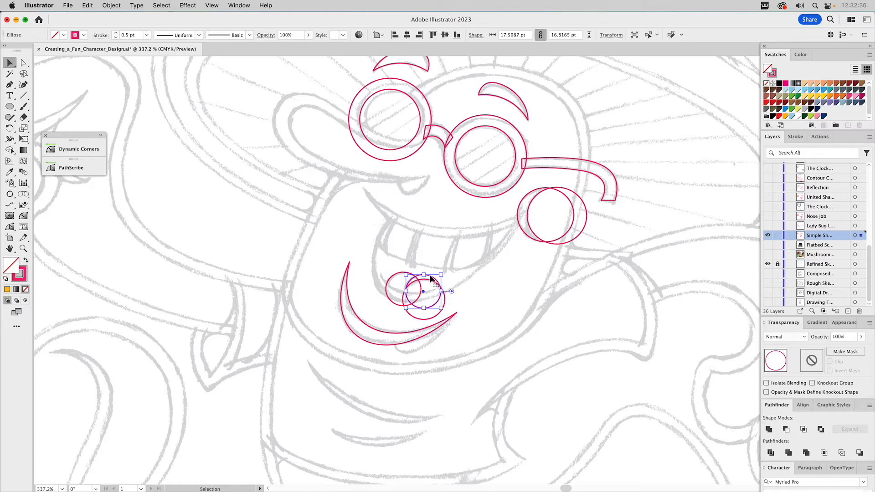
left_click(393, 275, "shift")
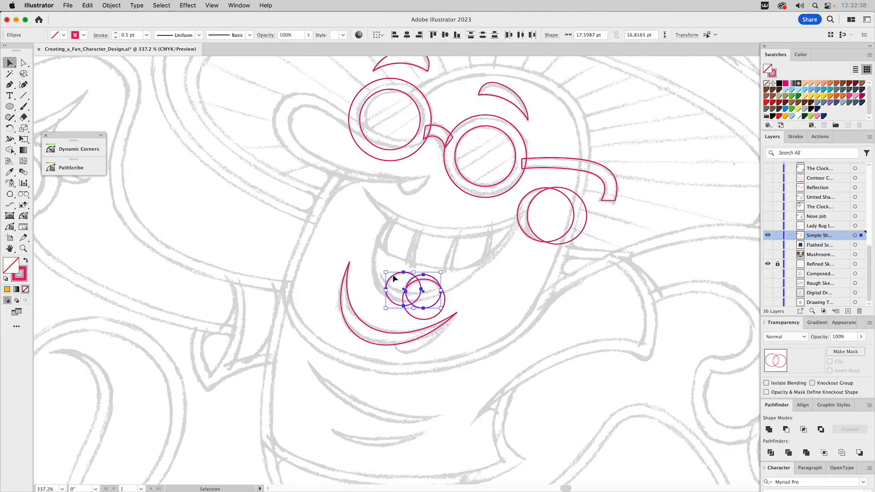
left_click(786, 429)
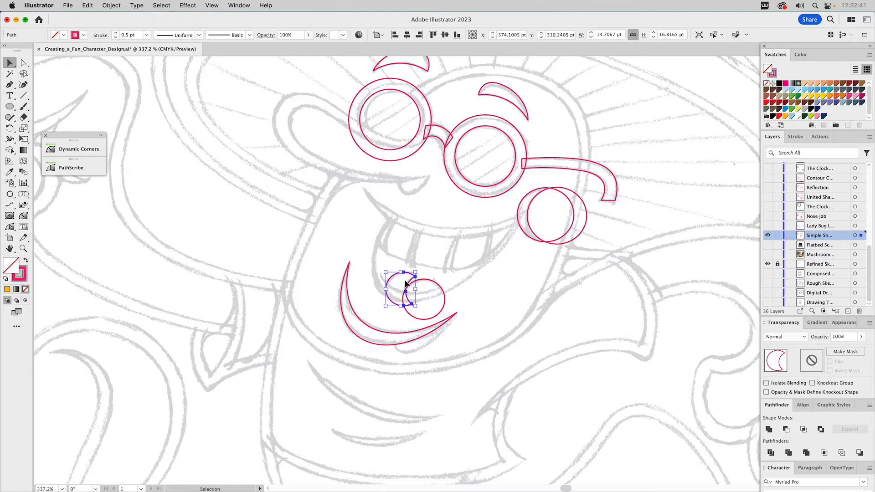
left_click(410, 310, "shift")
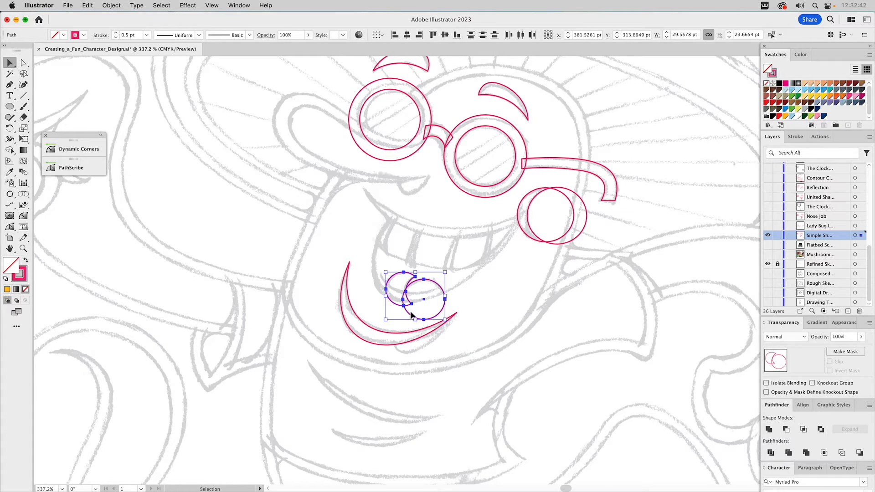
left_click(769, 431)
left_click(506, 296)
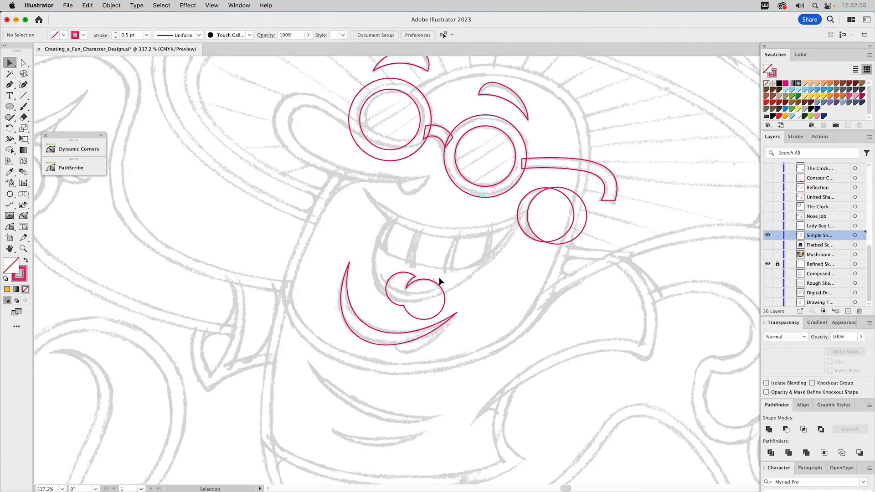
left_click(435, 291)
left_click(475, 284)
- Subtract the front circle from the other overlapping circle below the glasses arm to form the crescent cheek line
left_click_drag(544, 218, 529, 248)
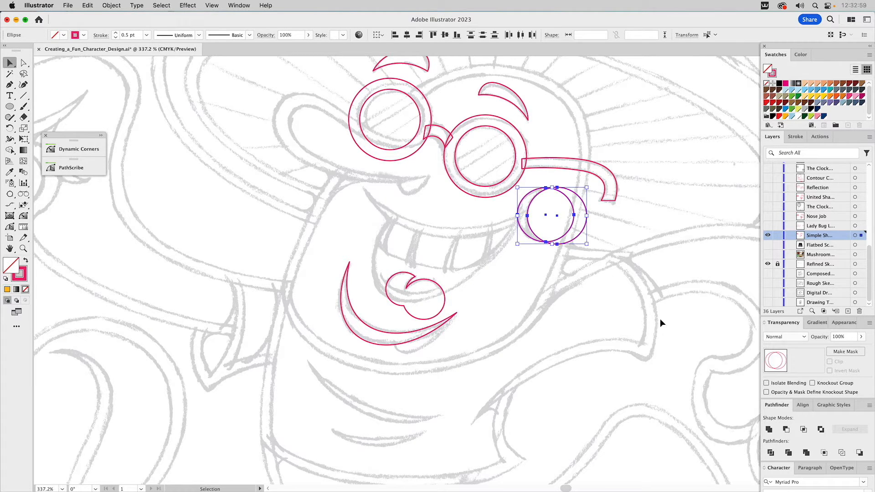
left_click(786, 430)
left_click(526, 333)
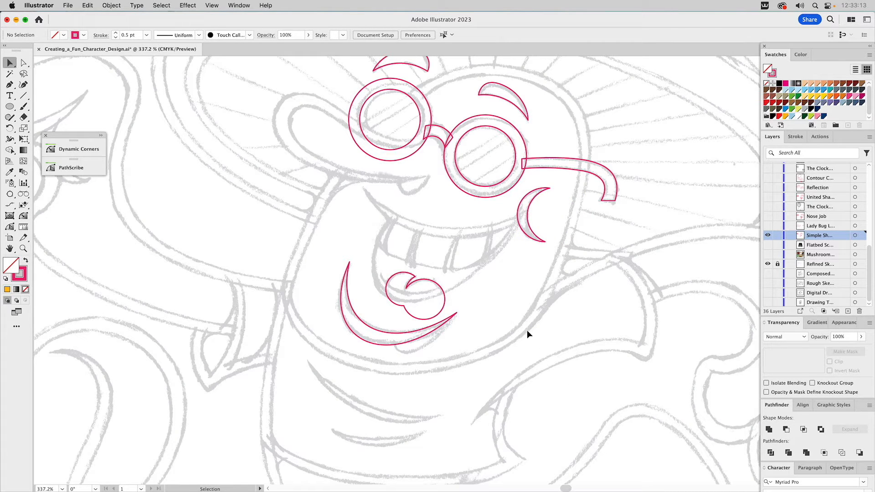
- Fill the ladybug's compound path of spots with yellow, and check it together with the inner shell ellipse
left_click_drag(312, 209, 503, 369)
left_click_drag(357, 271, 498, 396)
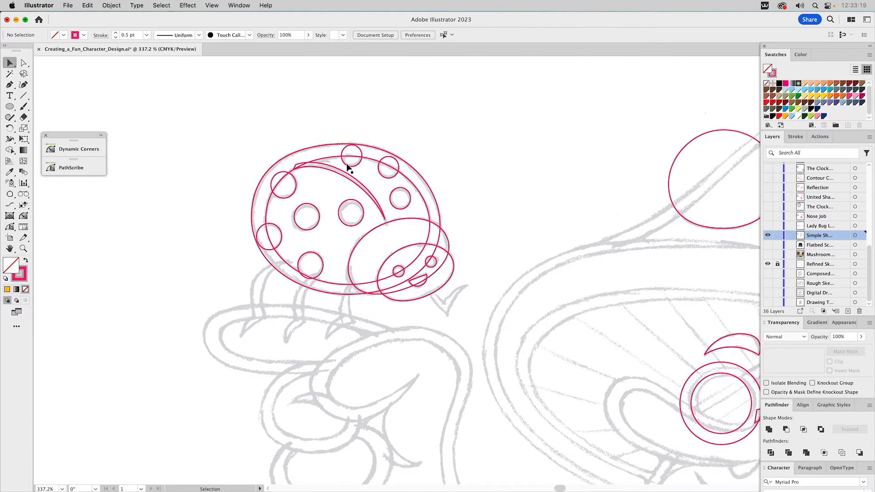
left_click(357, 165)
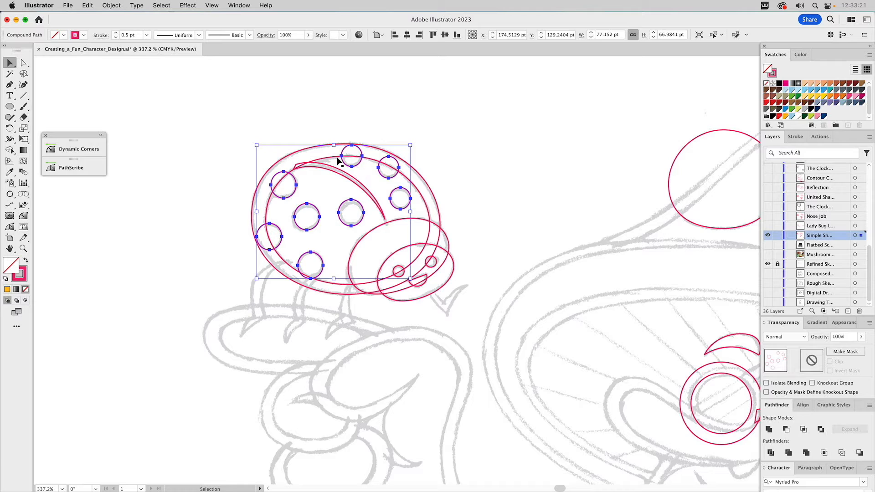
left_click(336, 163)
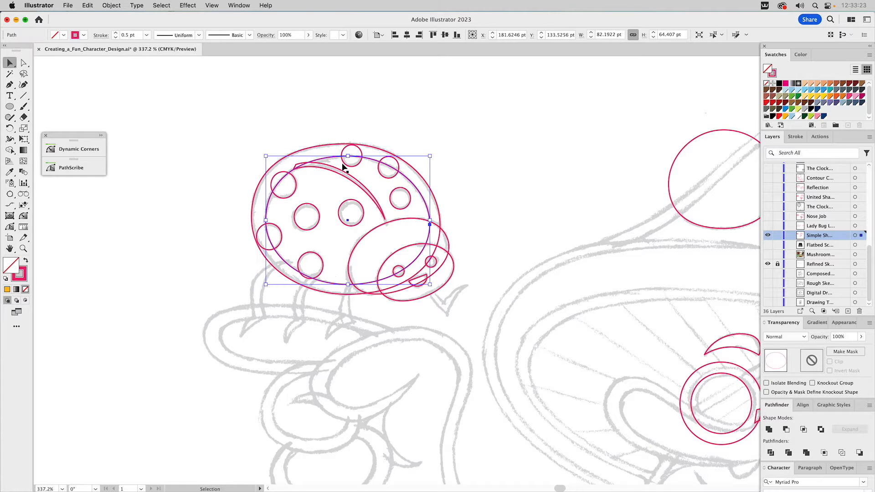
left_click(344, 164)
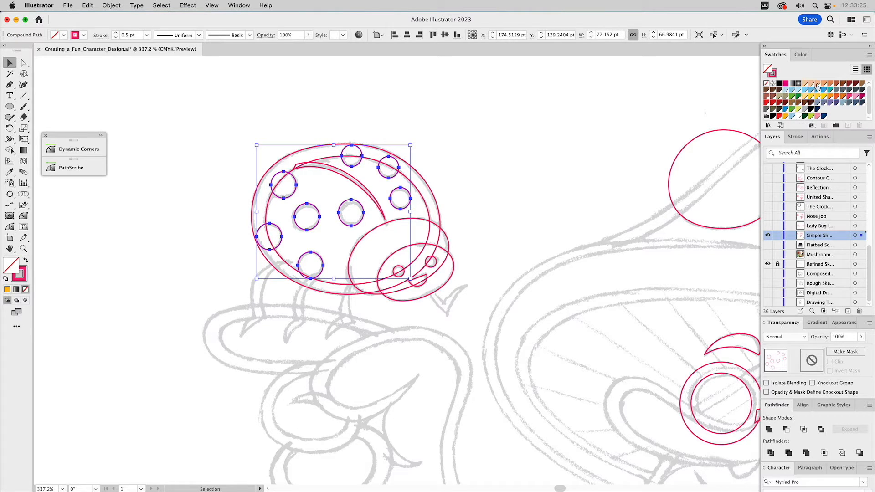
left_click(824, 96)
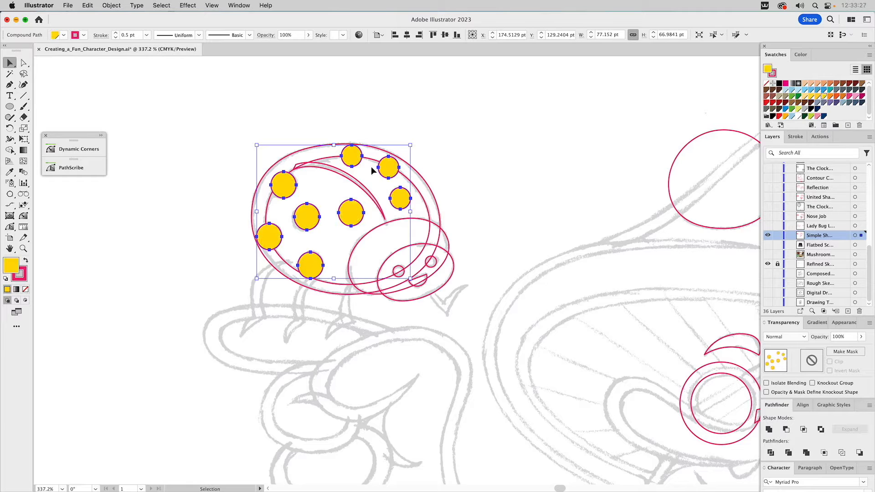
left_click(332, 156, "shift")
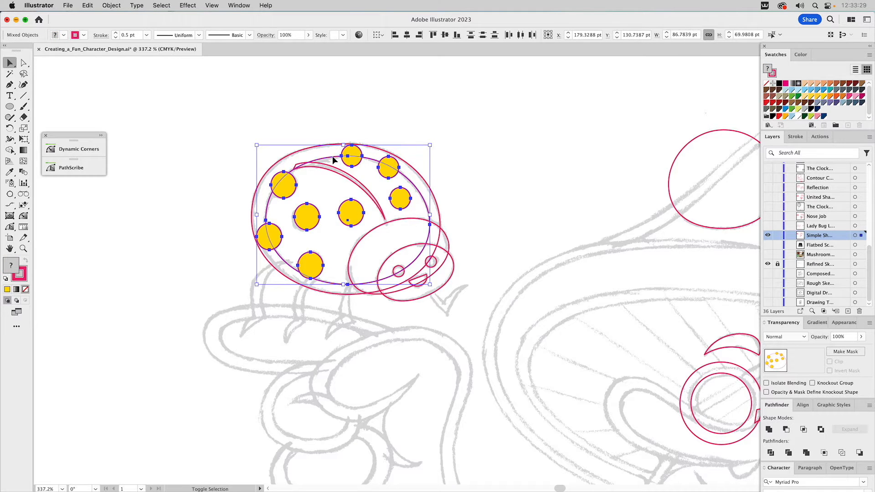
left_click(471, 181)
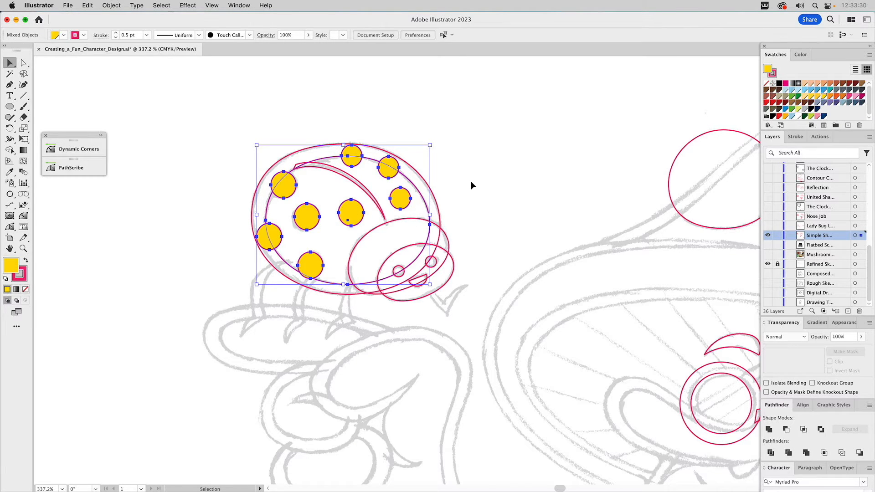
- Subtract the ladybug's larger head ellipse from the inner shell ellipse
left_click(403, 222)
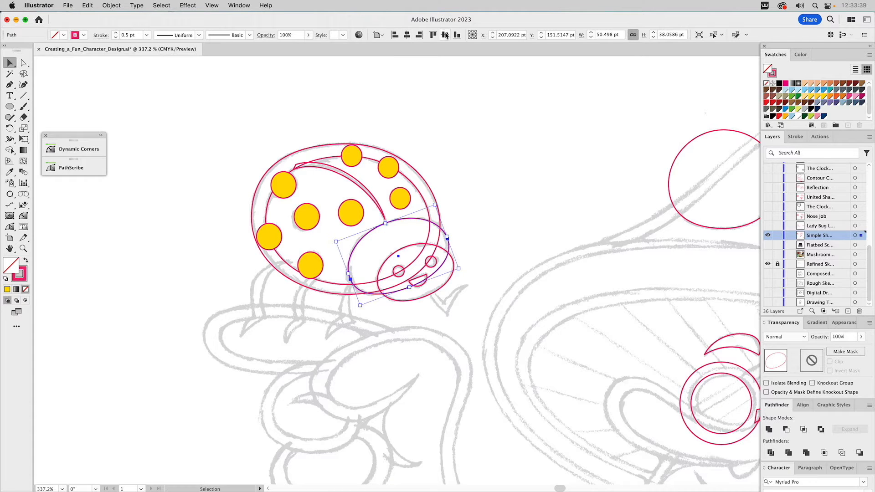
left_click(417, 184, "shift")
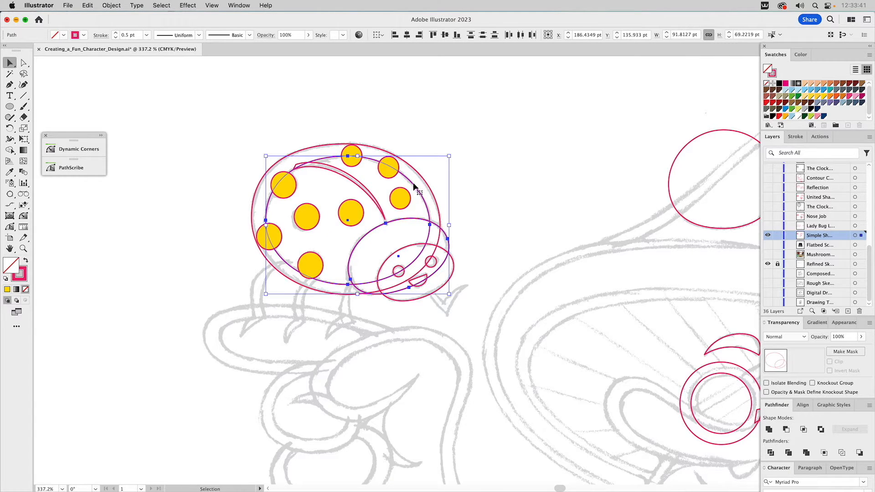
left_click(785, 429)
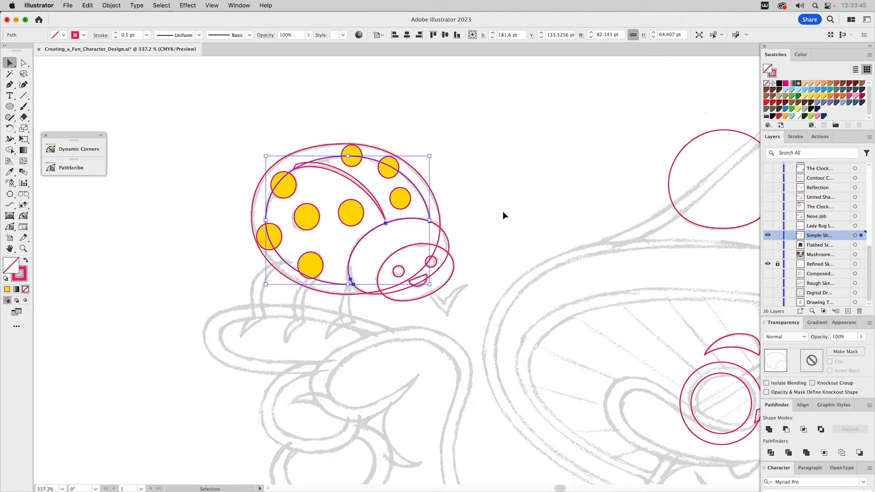
- Subtract the compound path of yellow spots from the ladybug's inner shell shape
left_click(353, 165)
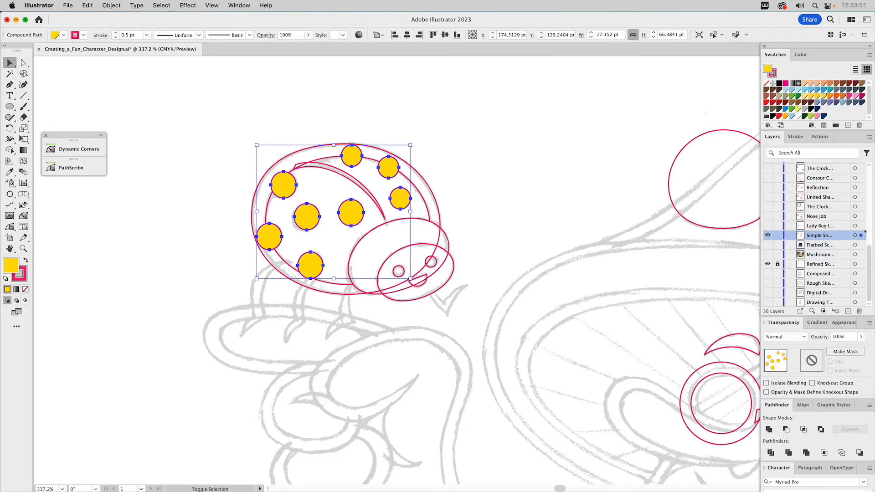
left_click(404, 179, "shift")
left_click(786, 429)
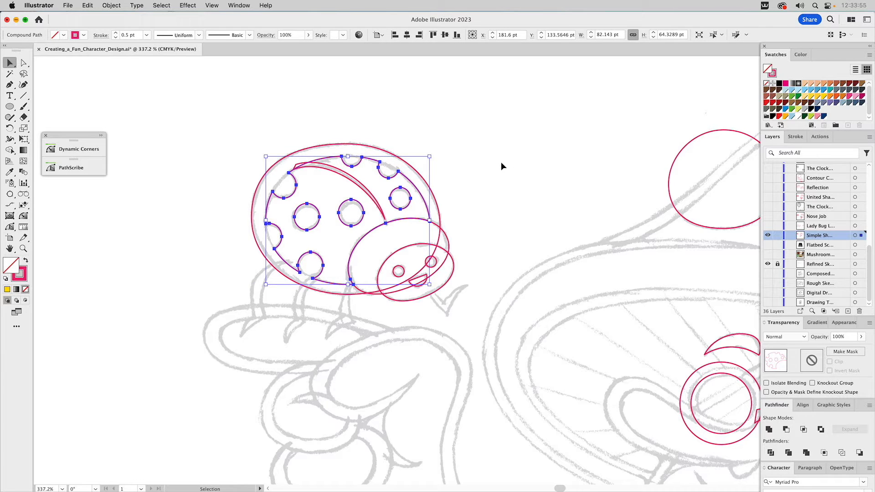
- Subtract the thin curved wing line from the ladybug's spotted inner shell shape, and deselect the result
left_click(345, 179)
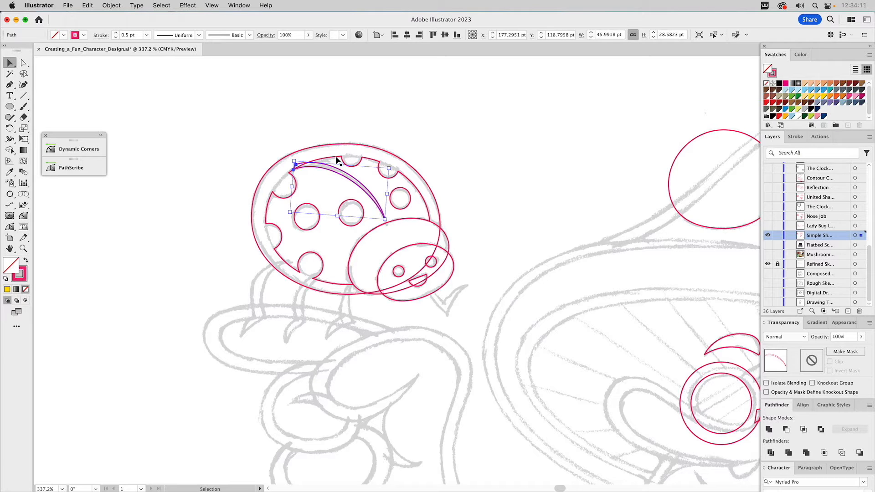
left_click(338, 159, "shift")
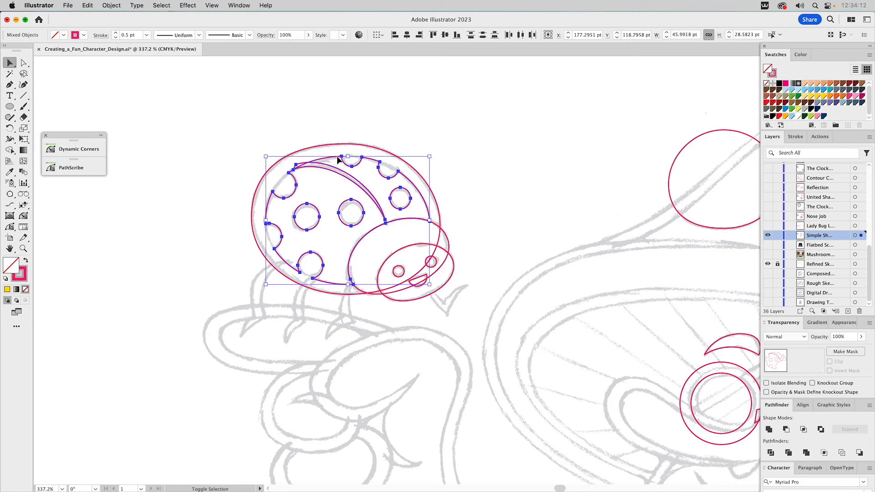
left_click(787, 430)
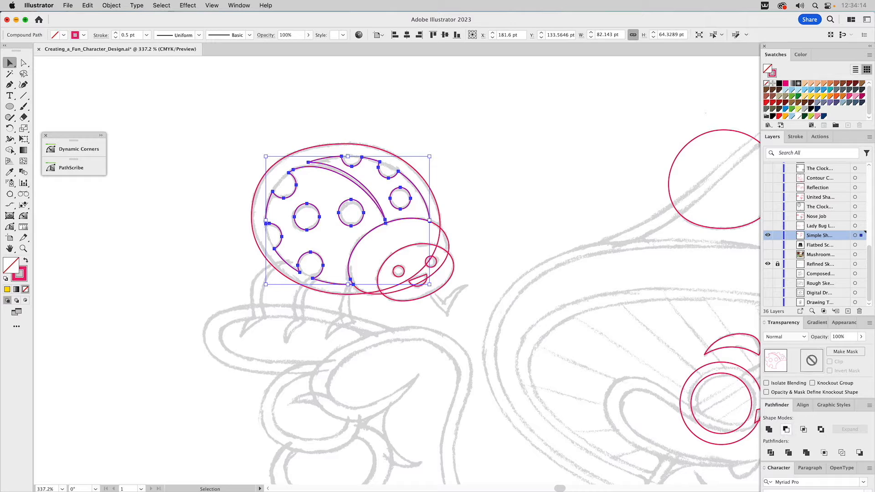
left_click(585, 187)
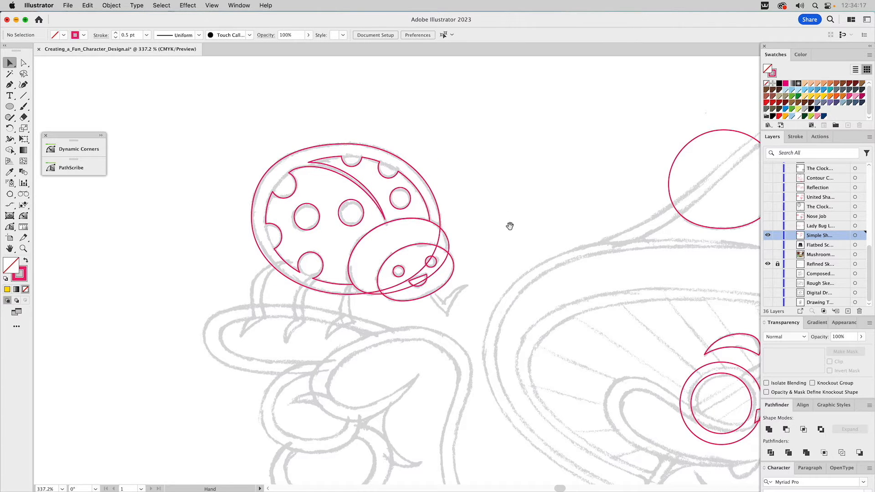
- Check the ladybug's two overlapping head and face ellipses by selecting and deselecting them
scroll(507, 225, "right", 5)
scroll(507, 225, "down", 2)
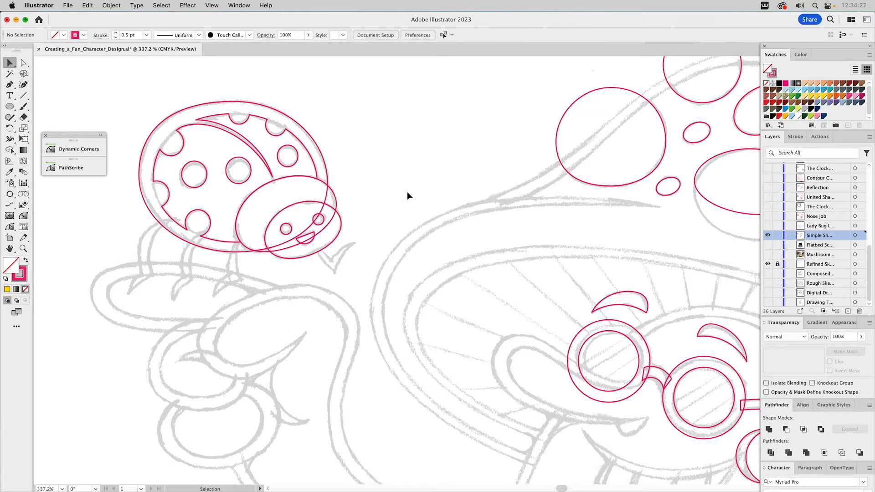
left_click(336, 223)
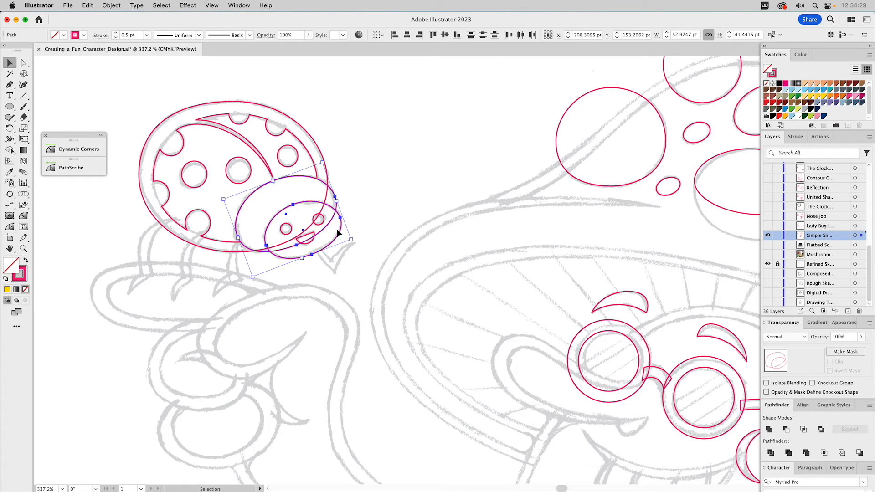
left_click(381, 218)
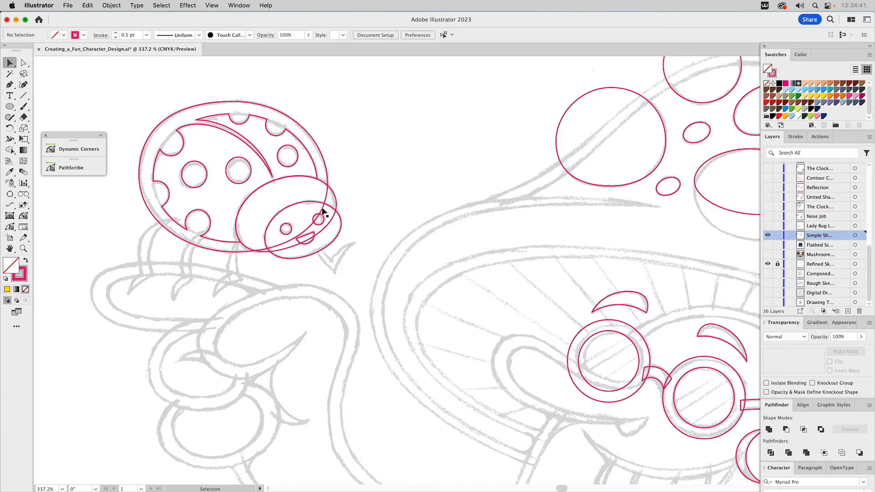
- Subtract the front ellipse from the other upright ellipse beside the character's lowered hand to form a U-shaped crescent
left_click(23, 248)
left_click(582, 310, "alt")
left_click(582, 310, "alt")
left_click(495, 301, "alt")
left_click_drag(471, 284, 518, 289)
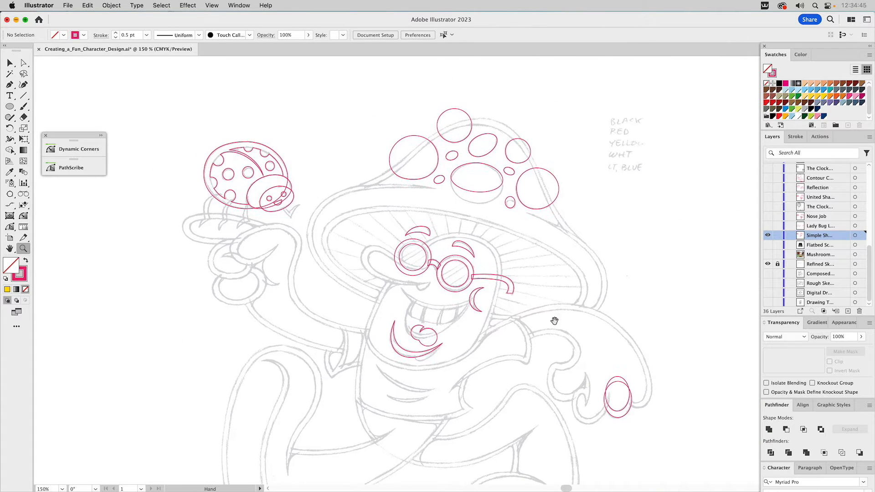
key("v")
left_click_drag(609, 408, 610, 411)
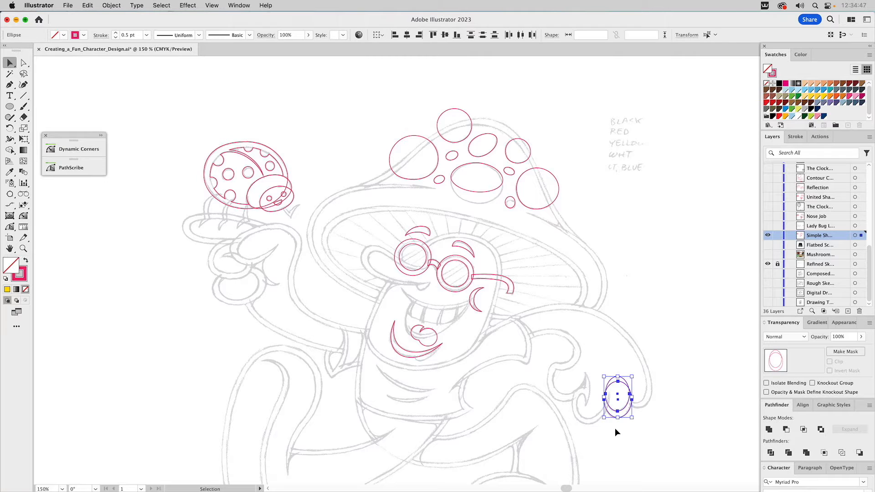
left_click(786, 429)
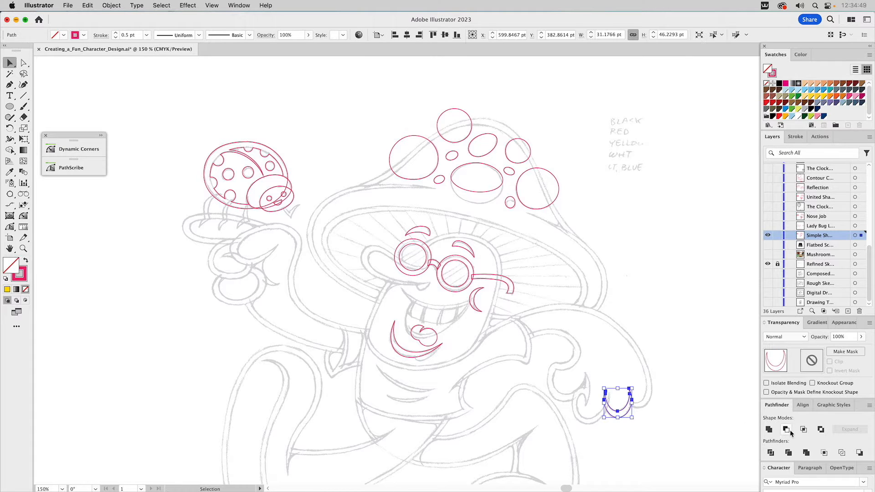
- Show the ladybug legs layer, hide it and the simple shapes layer, and show the Nose Job layer
left_click(696, 340)
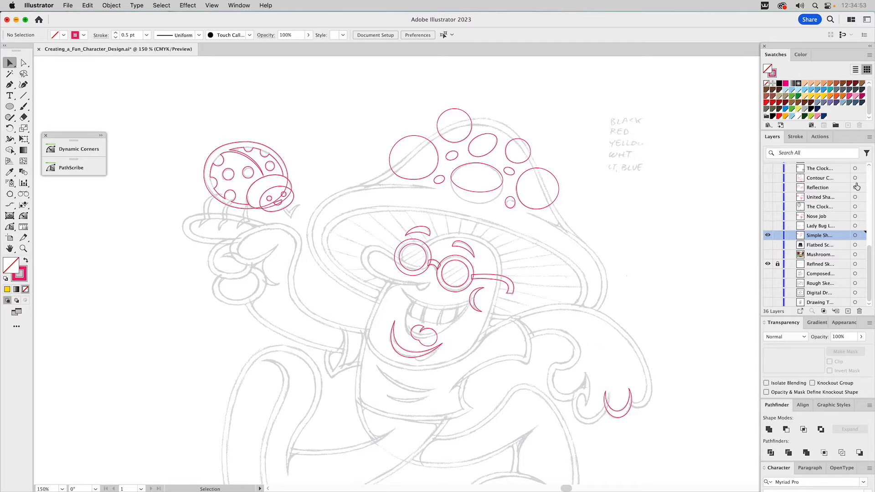
left_click(768, 226)
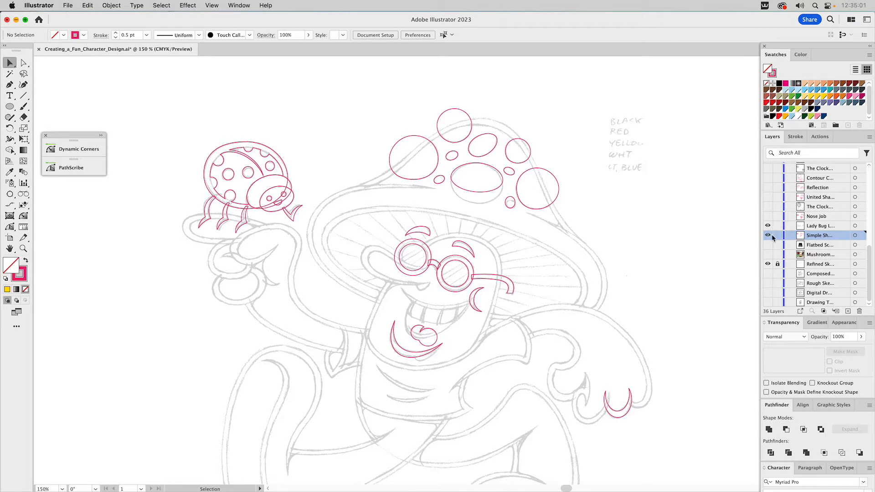
left_click(768, 236)
left_click(768, 225)
left_click(767, 217)
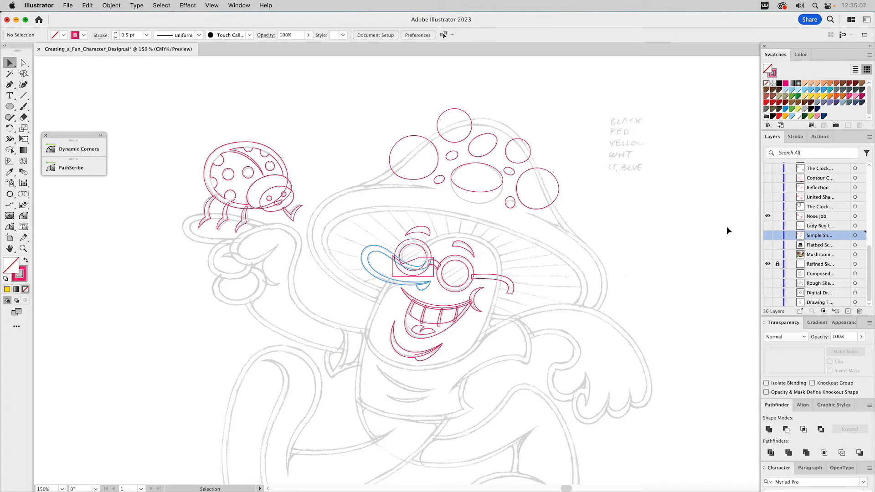
- Examine the ring of the glasses overlapping the nose, and compare the Nose Job paths with the sketch by toggling that layer's visibility
key("z")
left_click_drag(344, 205, 476, 279)
key("space")
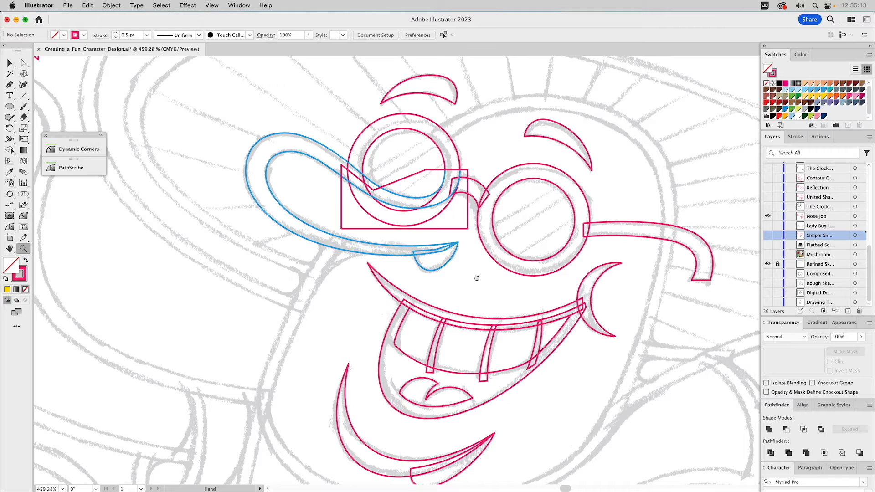
key("v")
left_click(440, 128)
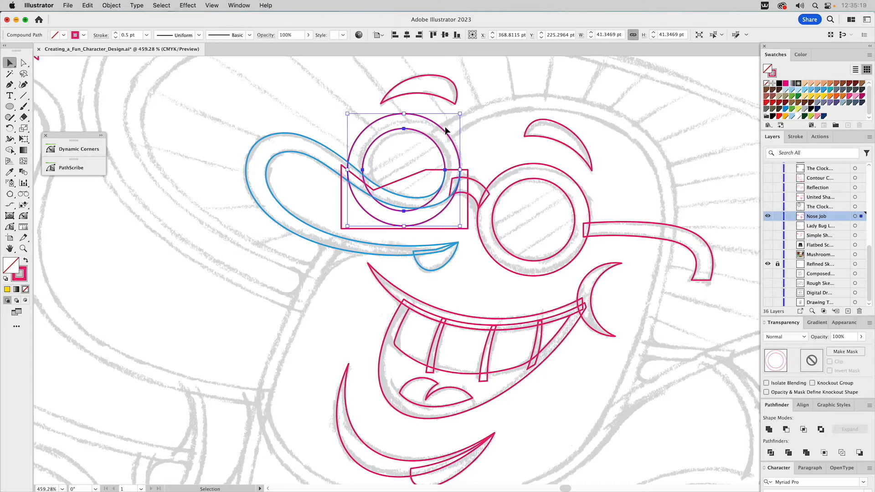
left_click(493, 131)
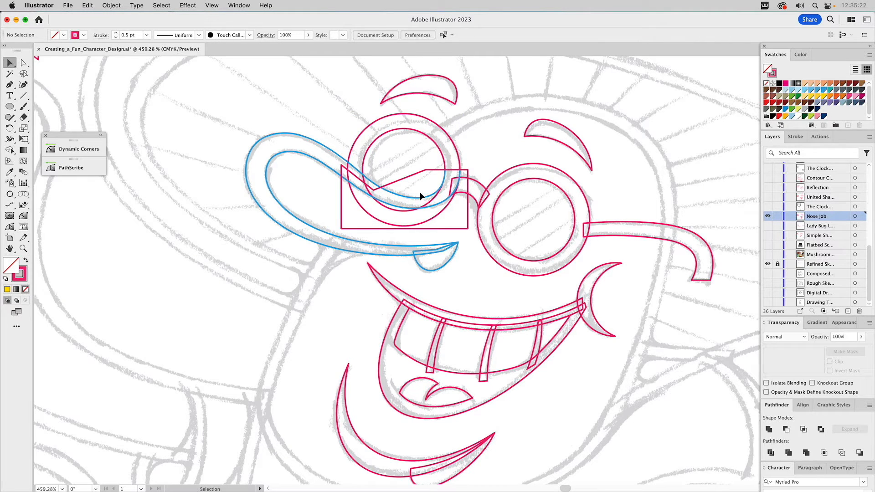
left_click(767, 217)
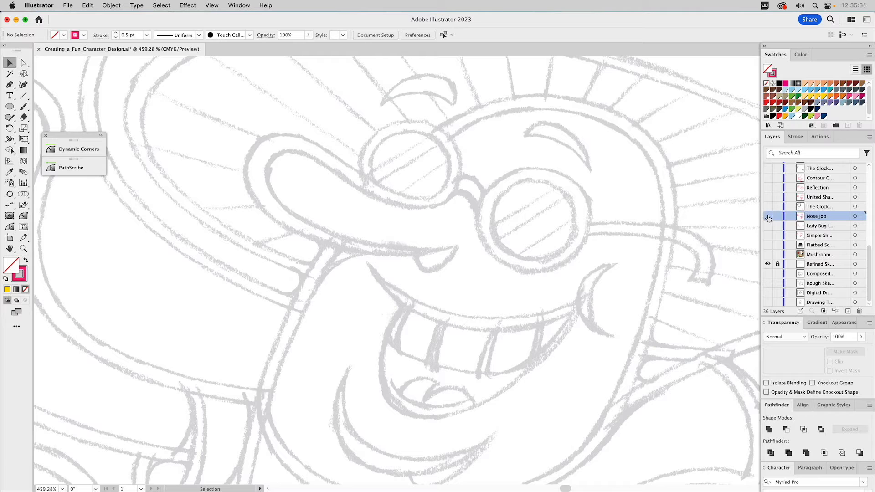
left_click(768, 217)
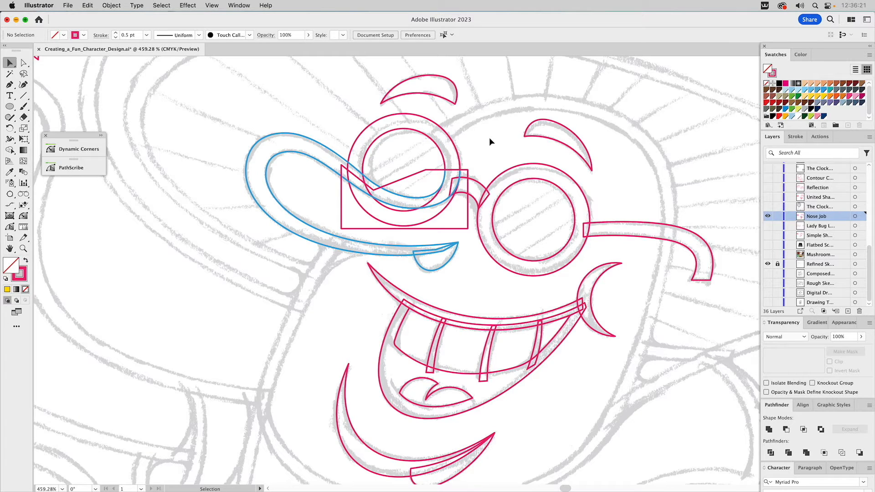
- Select the blue nose path to view its anchor points, and show the layer with the clock and colored markers above Nose Job
left_click(325, 149)
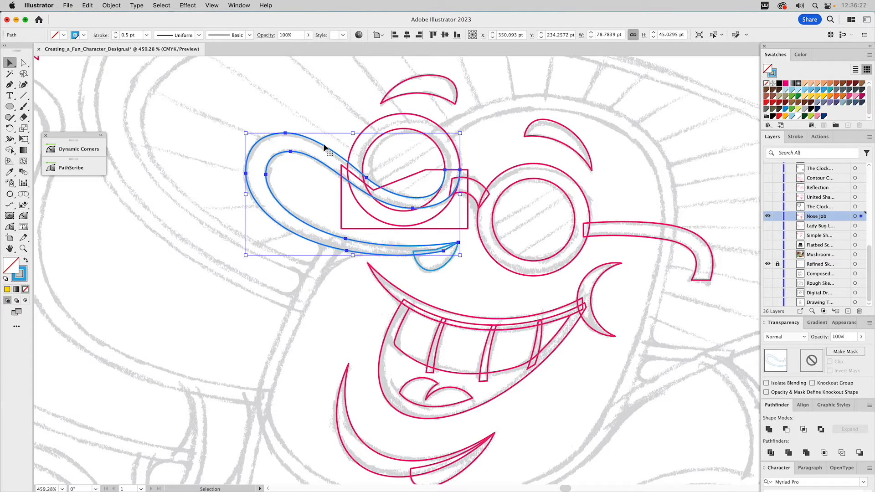
left_click(420, 125)
left_click(337, 136)
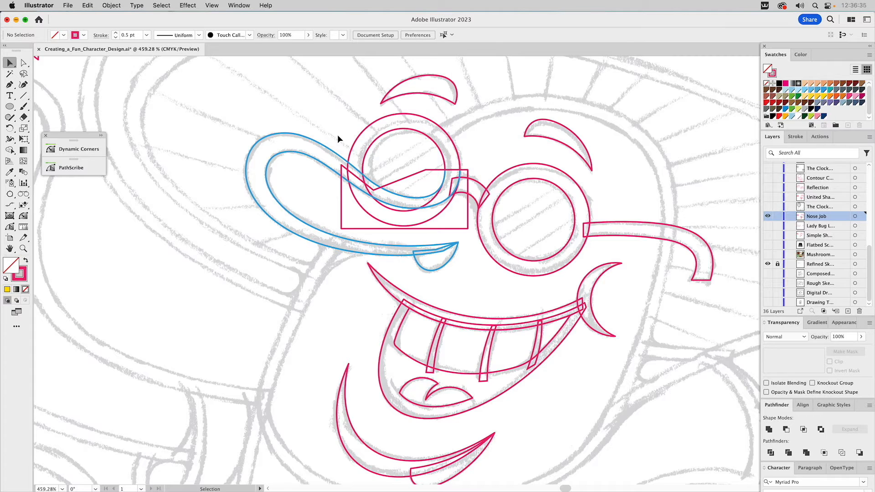
left_click(310, 142)
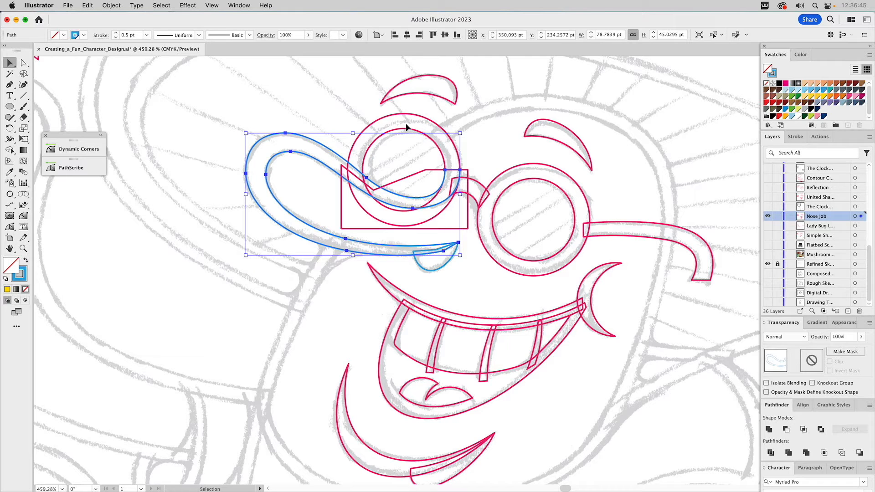
left_click(768, 206)
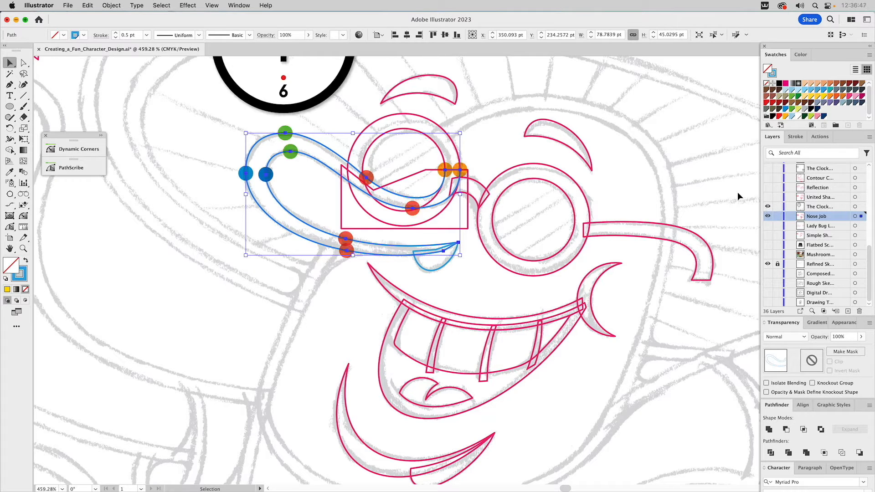
left_click_drag(557, 122, 558, 236)
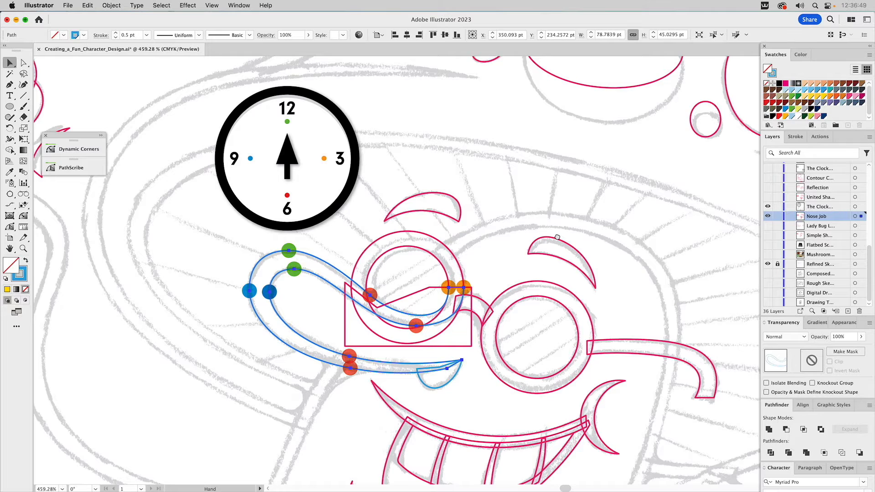
left_click(507, 191)
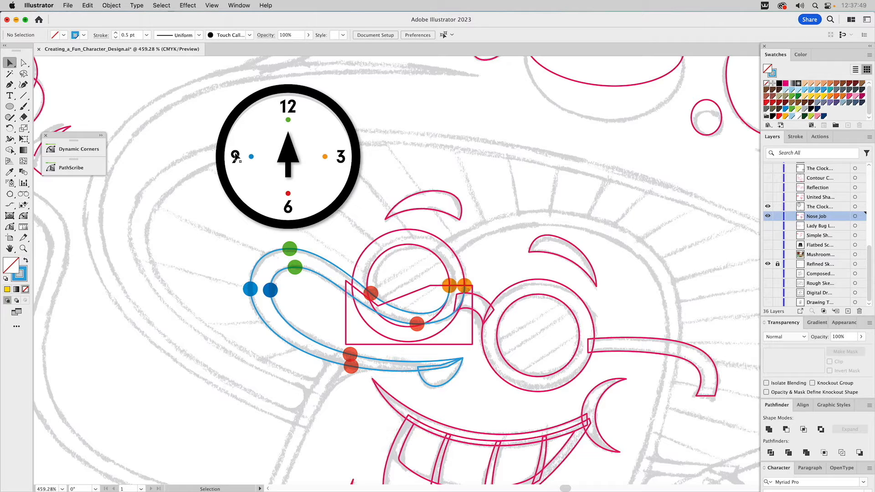
- Compare the nose path and the overlapping glasses ring against the clock's colored markers by selecting each one
left_click(327, 259)
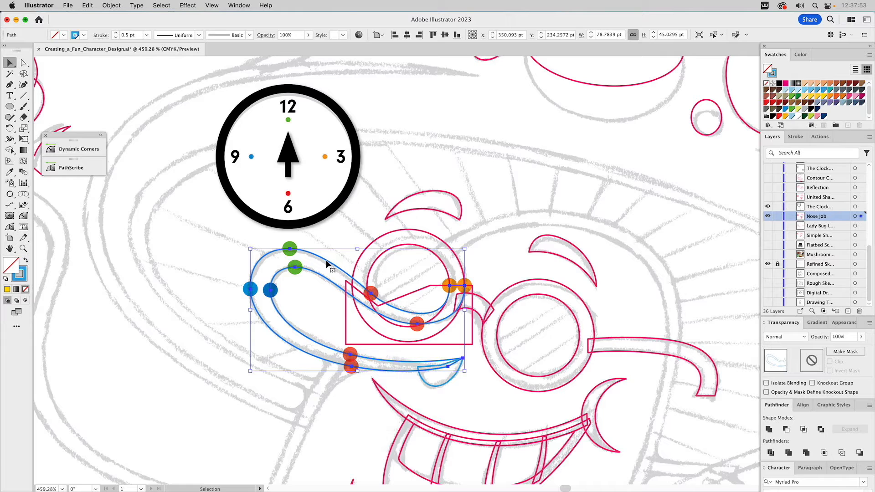
left_click(334, 231)
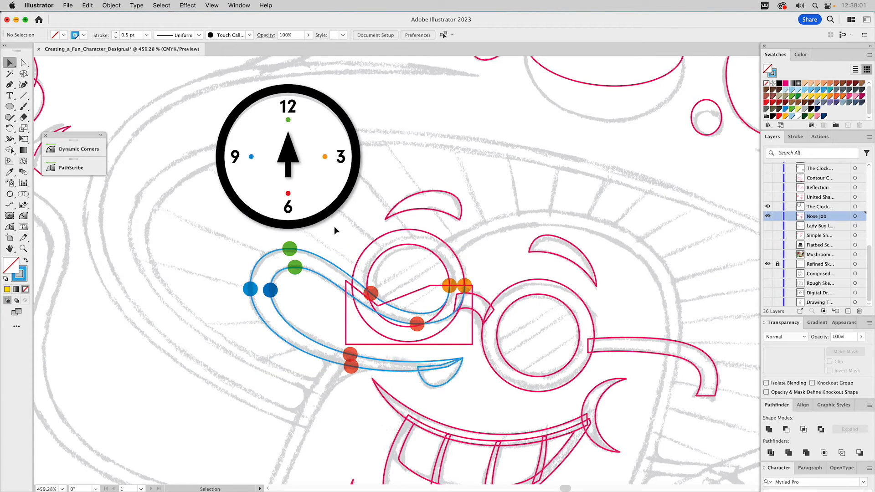
left_click(307, 252)
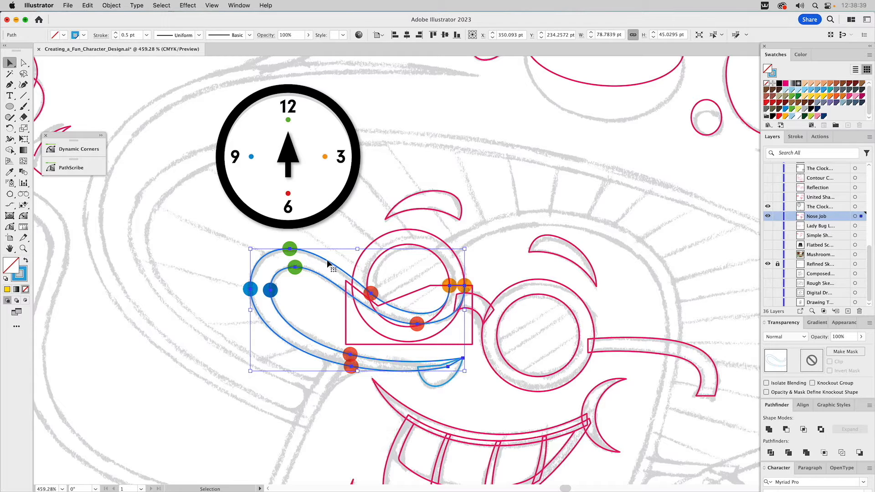
left_click(445, 265)
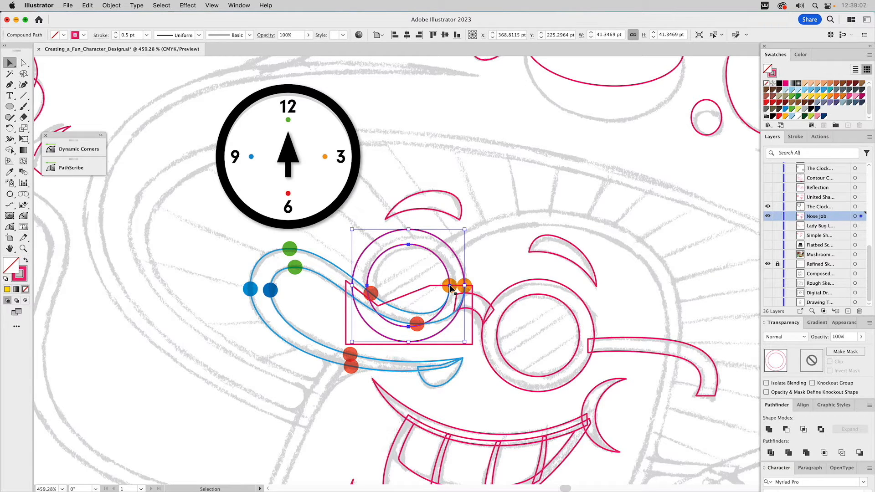
left_click(486, 262)
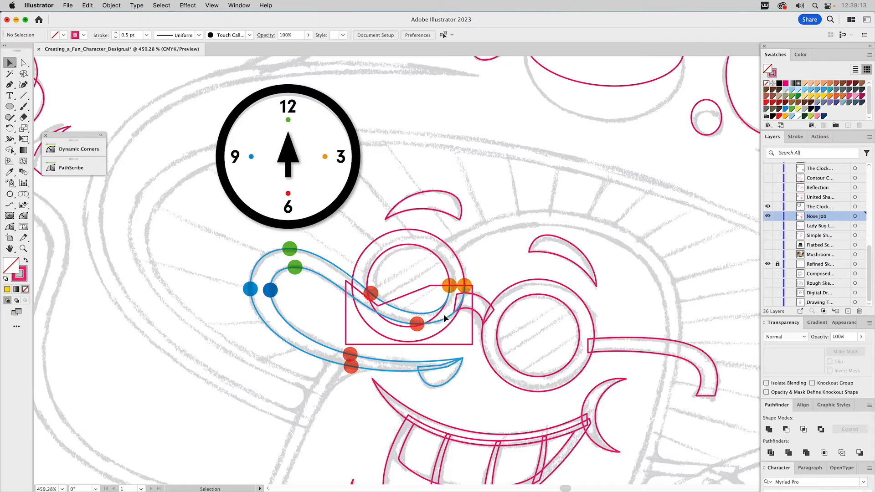
left_click(445, 318)
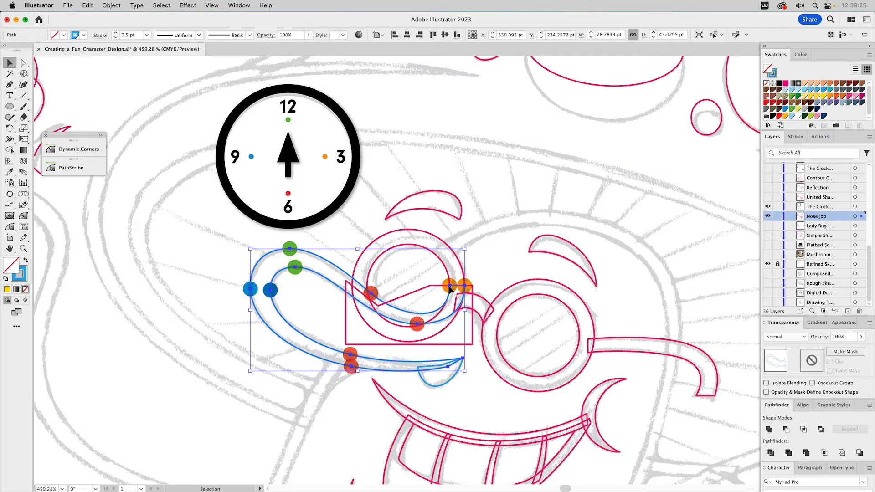
- Inspect individual anchor points on the nose path with Direct Selection: at the lens edge, the nose's top and its dip
key("a")
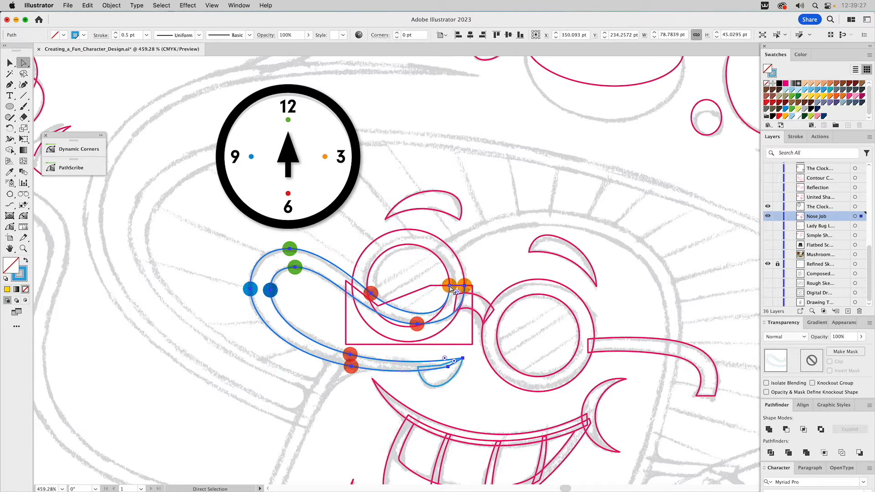
left_click(449, 287)
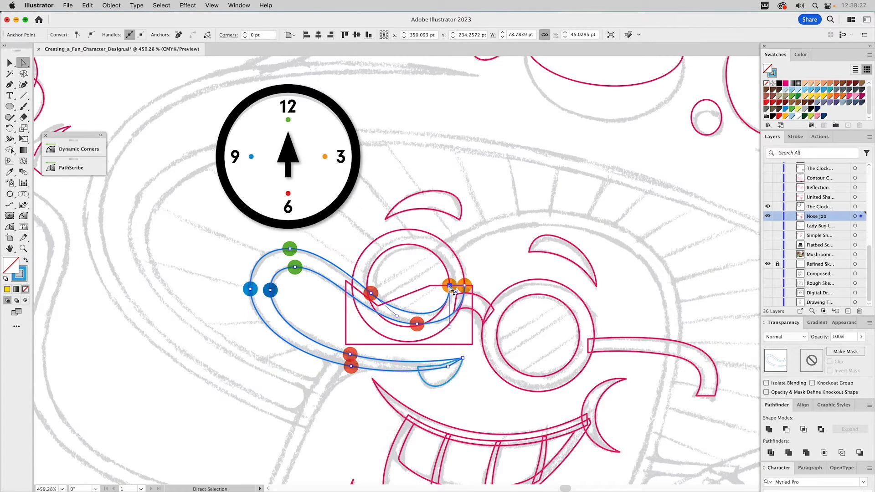
left_click(290, 249)
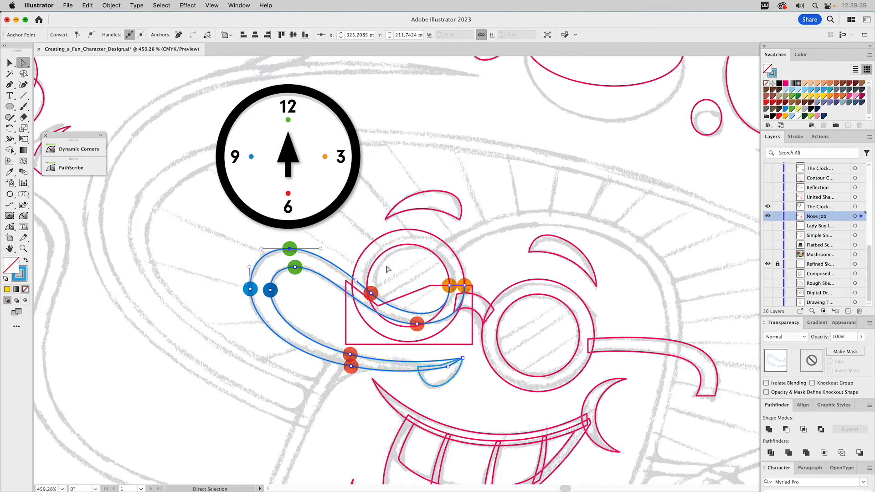
left_click(372, 297)
left_click(396, 278)
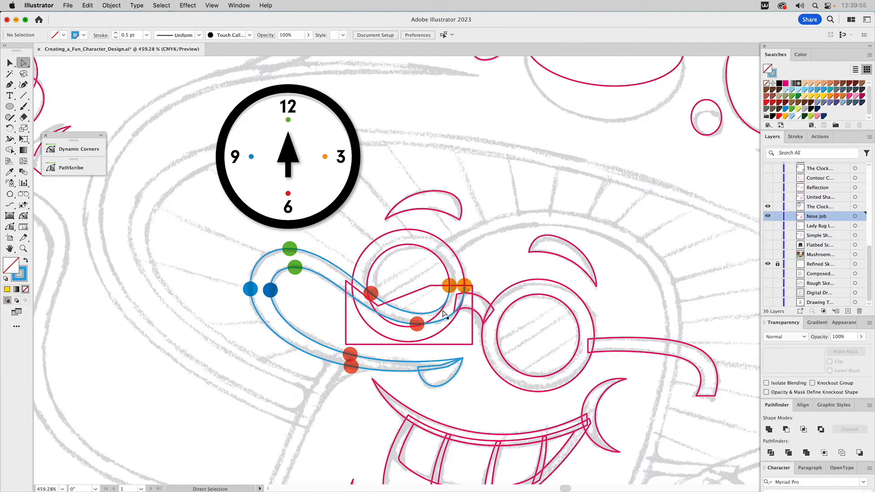
key("v")
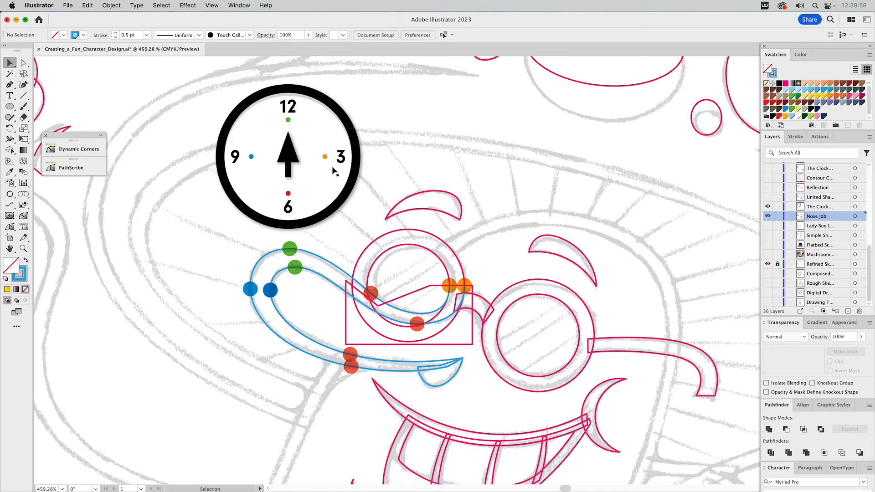
- Squash the clock graphic vertically and tilt it clockwise to about 47 by 36 pt overall, and hide its layer
left_click(333, 168)
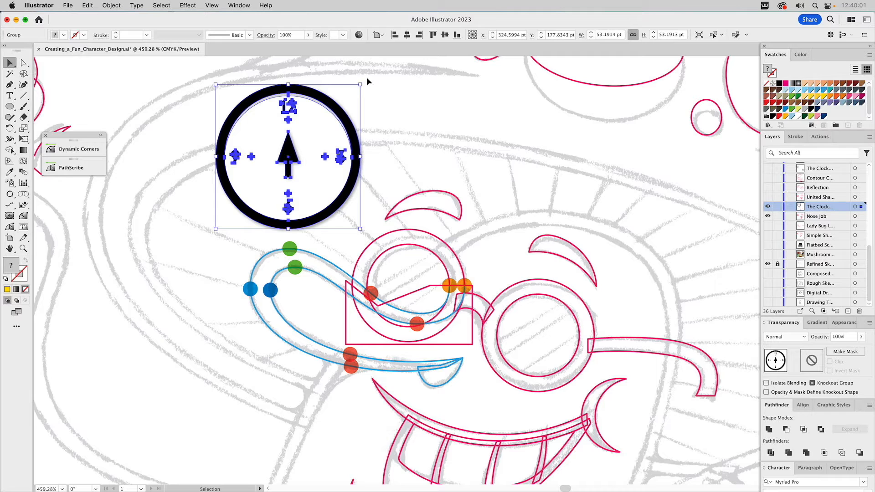
left_click_drag(366, 80, 380, 131)
key("super+z")
key("super+shift+z")
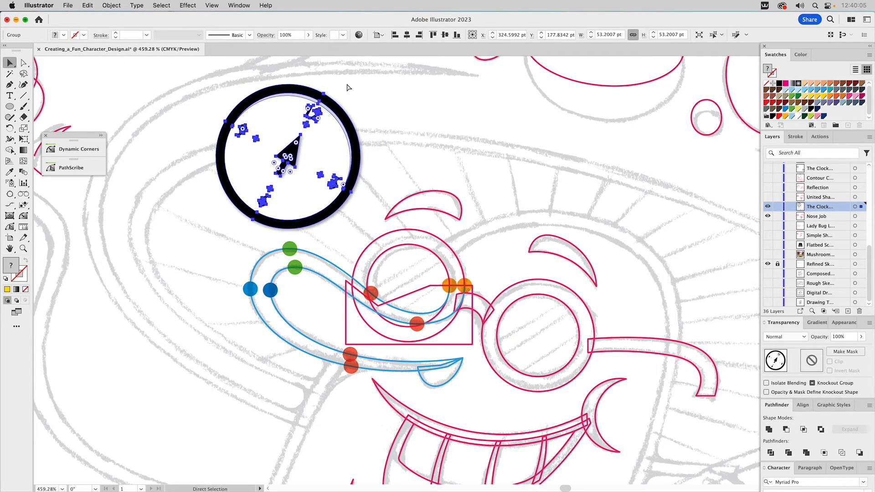
key("super+z")
left_click_drag(288, 84, 292, 158)
left_click_drag(364, 156, 369, 201)
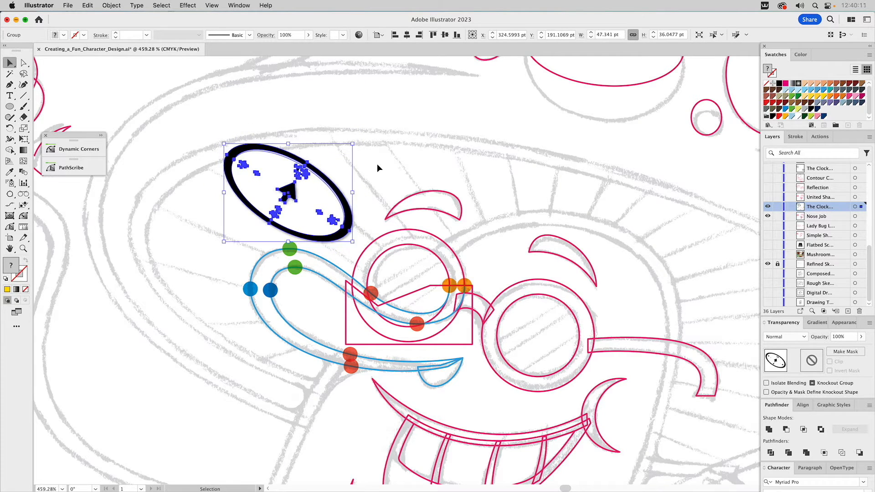
left_click(377, 164)
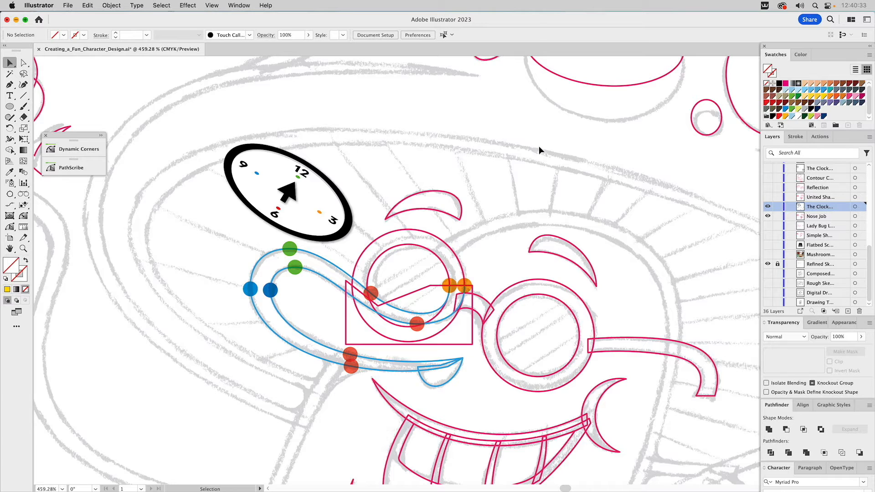
left_click(768, 206)
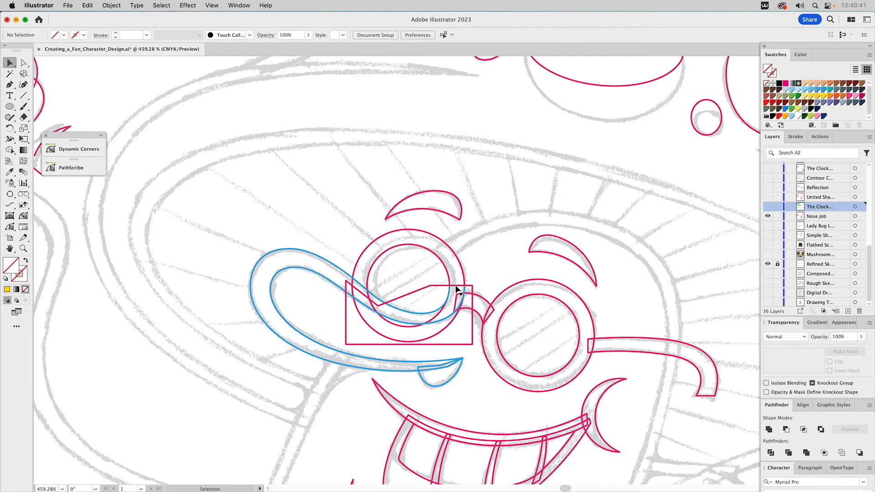
- Subtract the angular polygon from the glasses ring overlapping the nose, keeping only the arched part above the nose
left_click(415, 314)
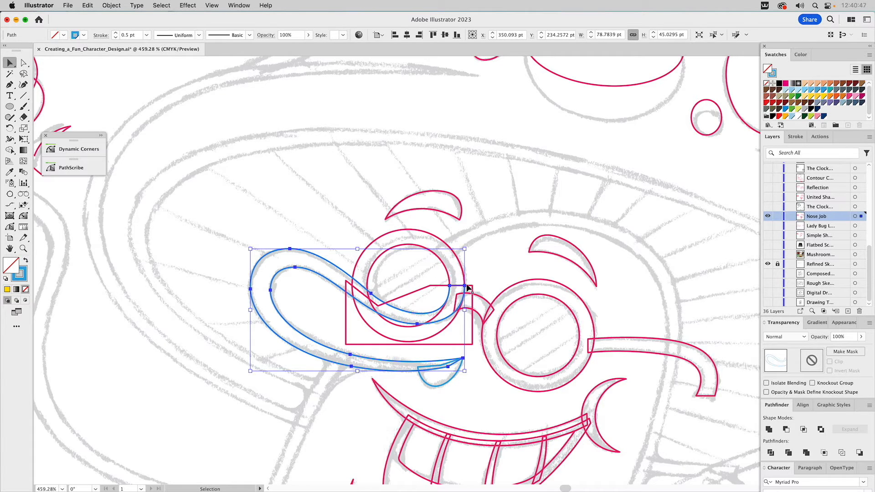
left_click(440, 260)
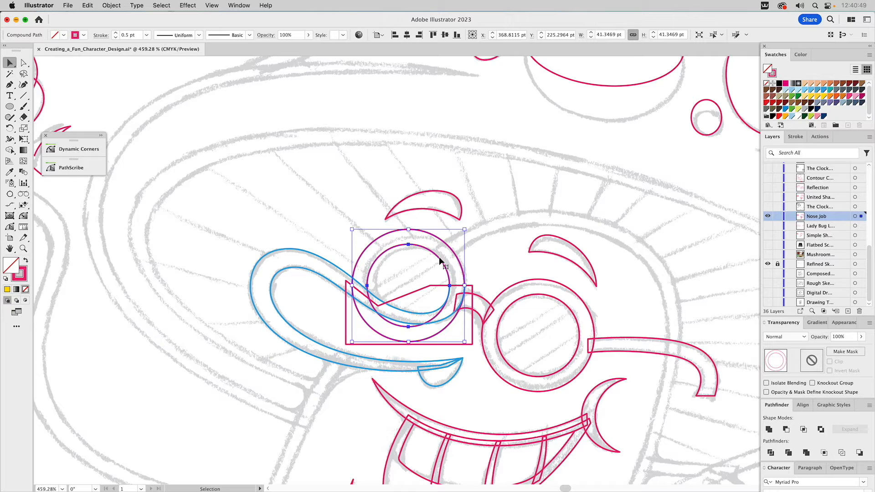
left_click(428, 291)
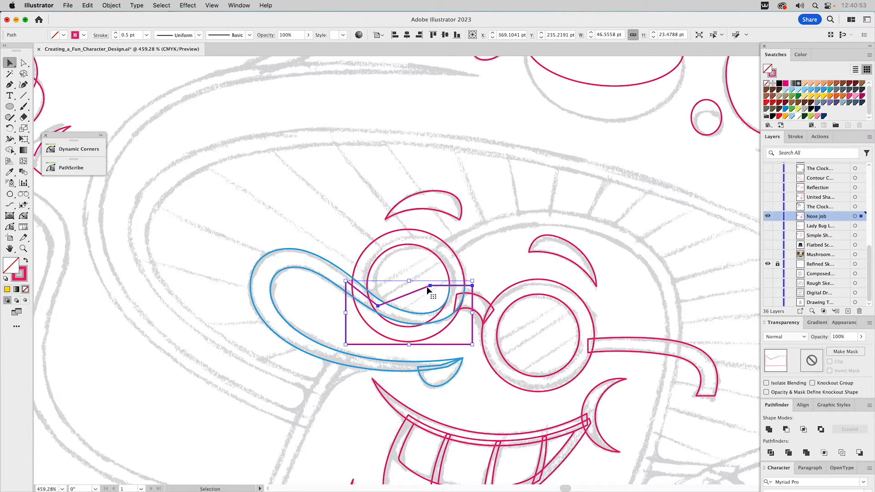
left_click(412, 245, "shift")
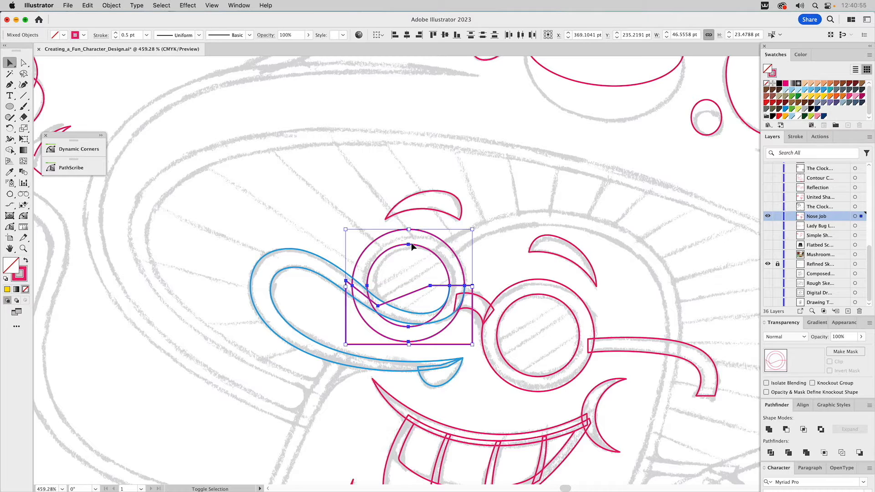
left_click(786, 430)
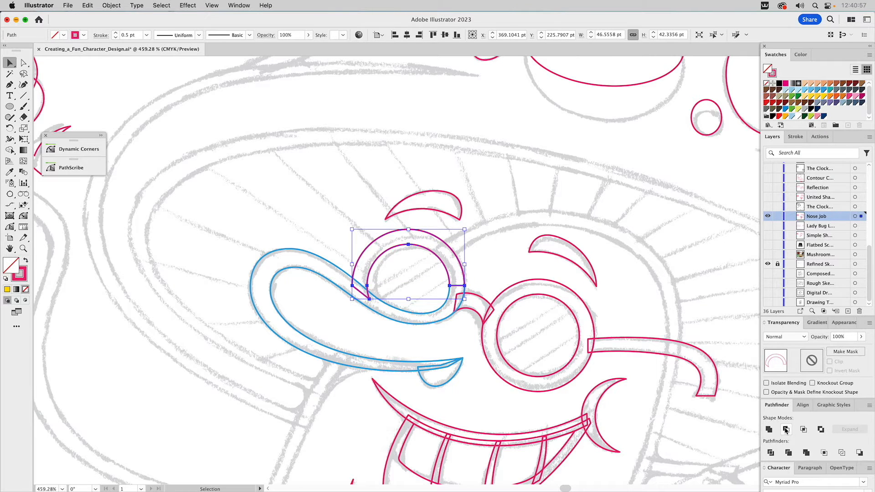
- Isolate the nose path, add an anchor point midway along its flat end at the lens, and raise it to overlap the glasses ring
left_click(513, 237)
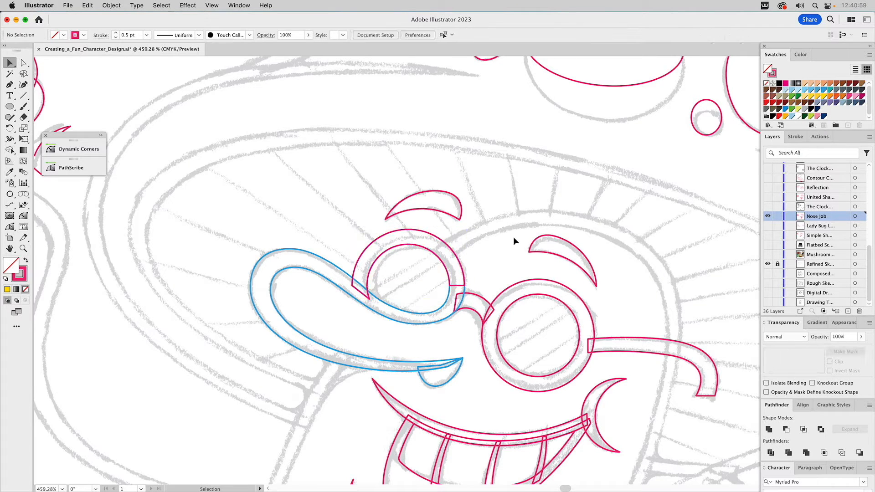
mouse_move(449, 292)
left_mouse_down()
mouse_move(442, 300)
mouse_move(449, 281)
left_mouse_up()
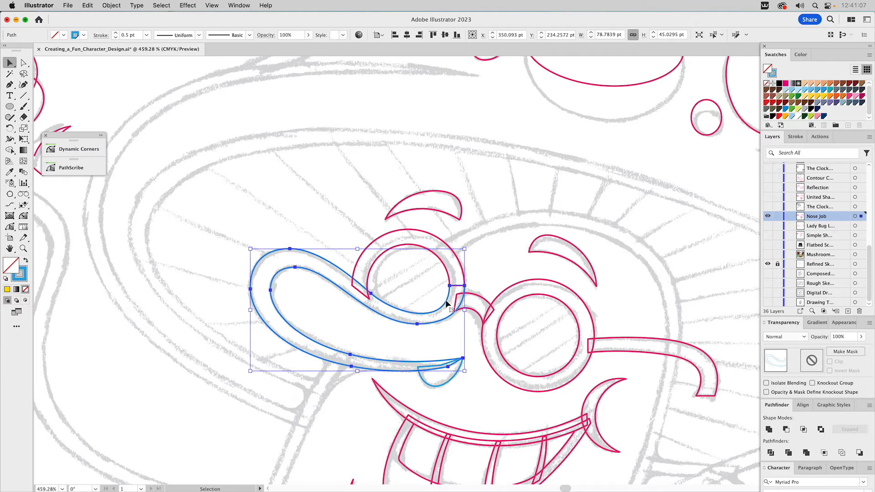
double_click(446, 300)
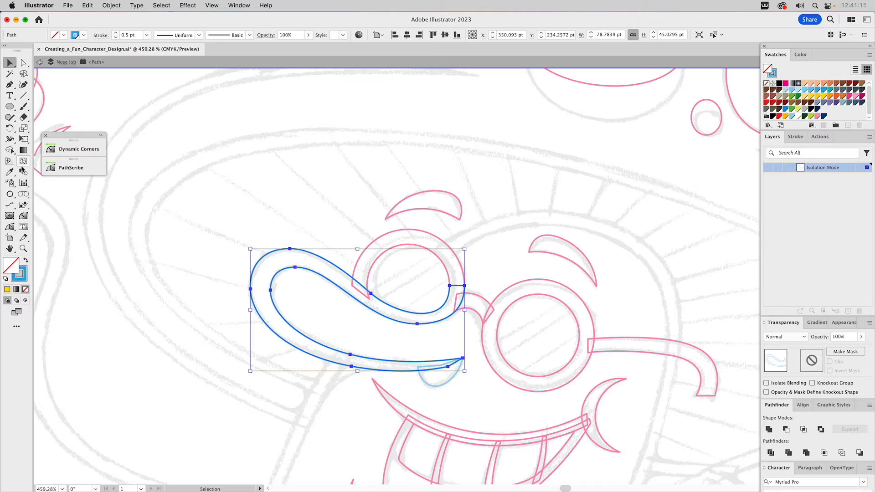
left_click(10, 85)
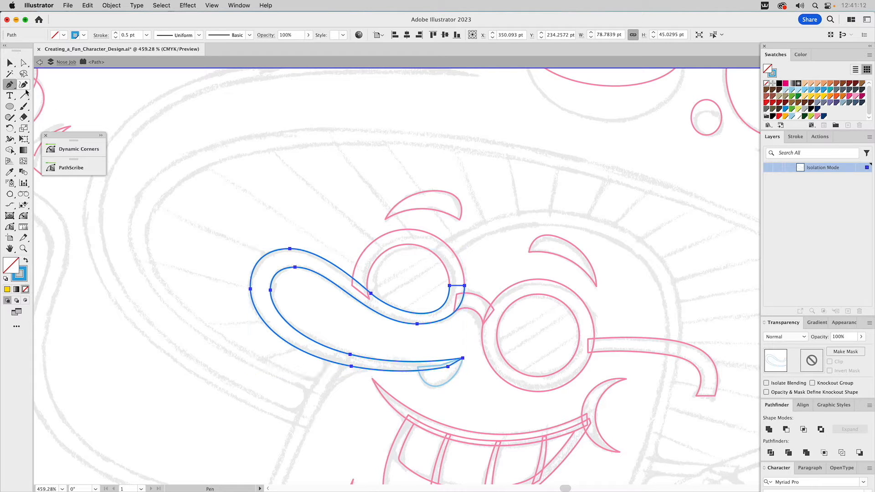
left_click(458, 286)
key("a")
left_click_drag(458, 286, 457, 281)
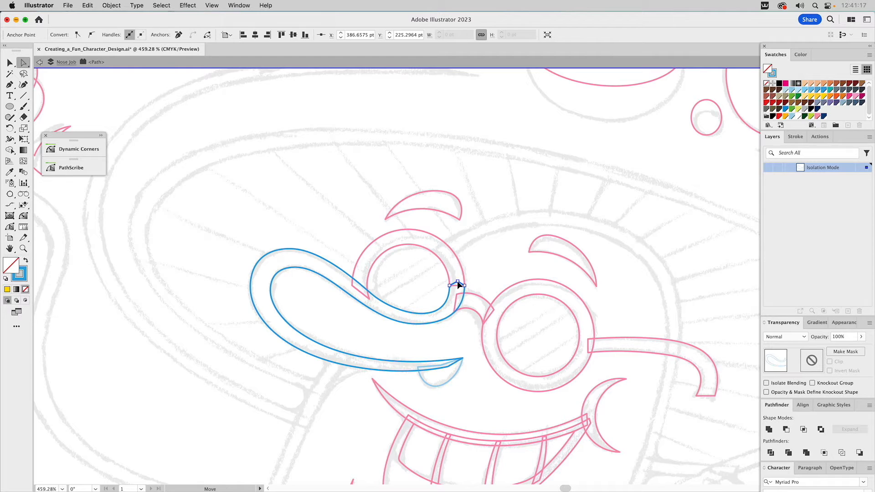
key("v")
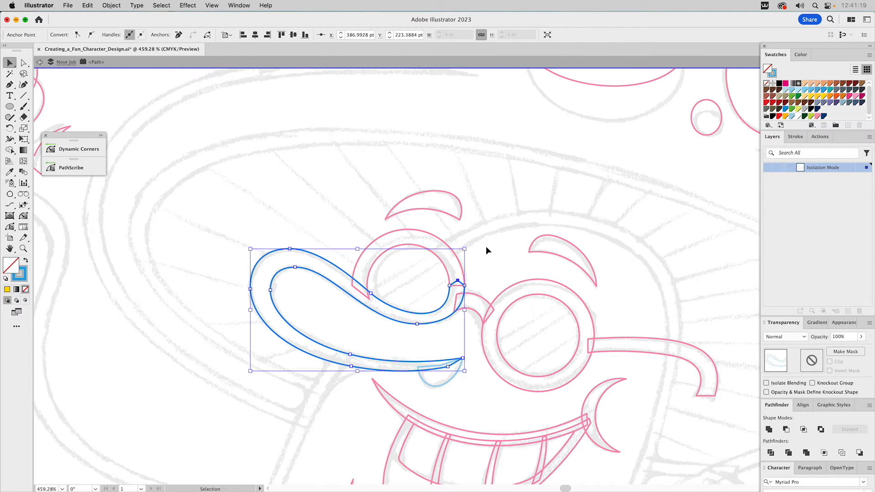
left_click(472, 266)
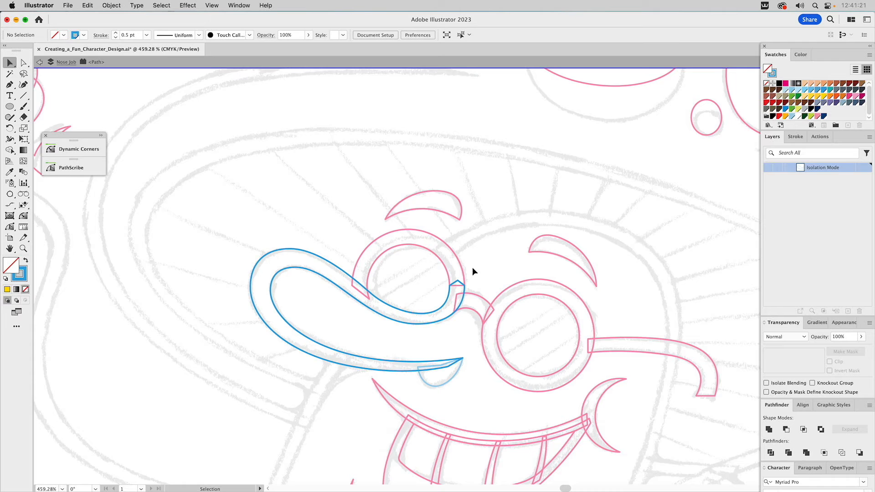
key("Escape")
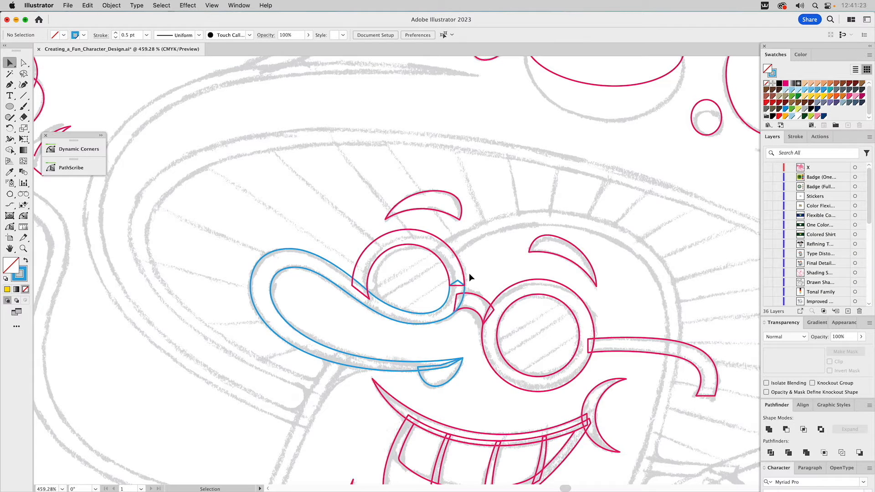
- Unite the nose path with the arched glasses ring, and unite the nostril shape with the result
left_click(455, 283)
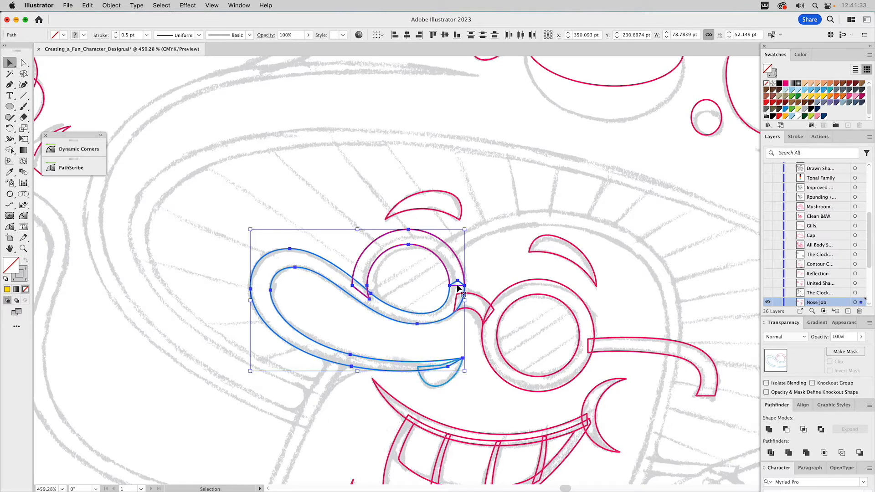
left_click(768, 430)
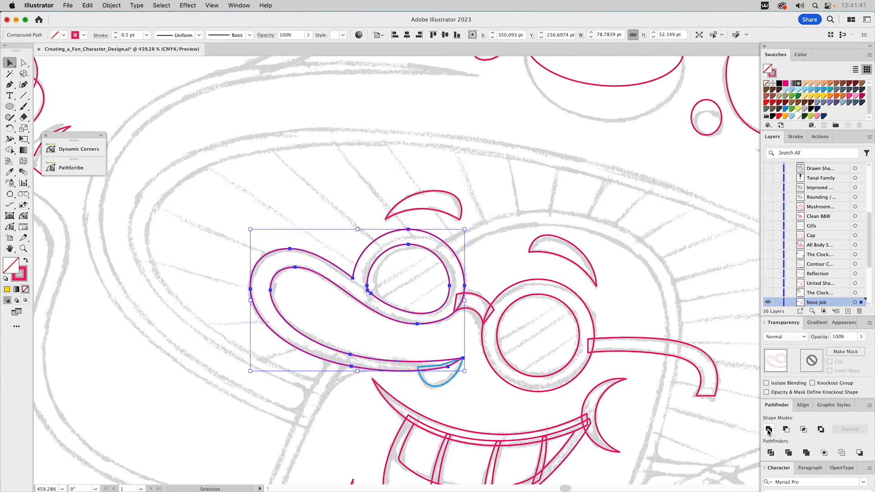
left_click(504, 268)
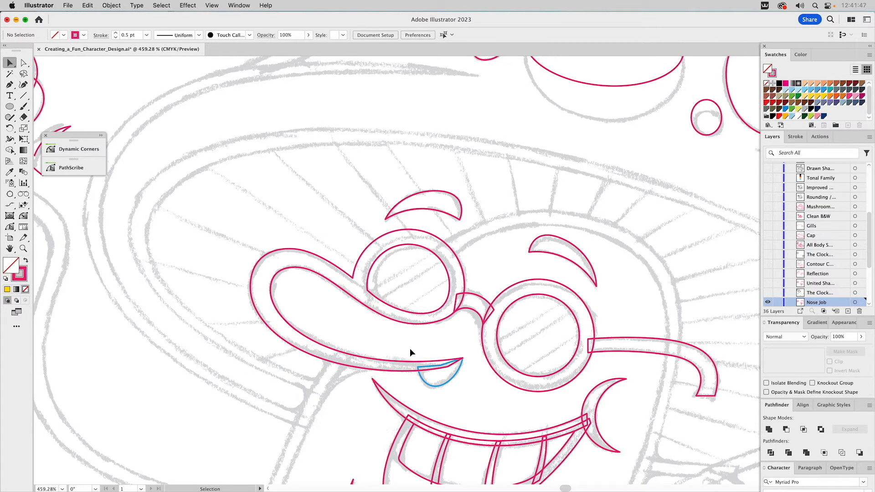
left_click_drag(453, 357, 438, 386)
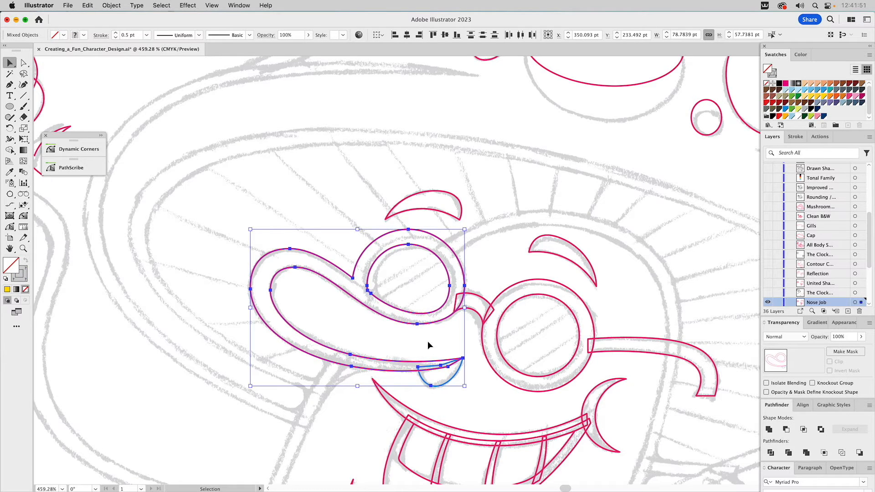
left_click(768, 430)
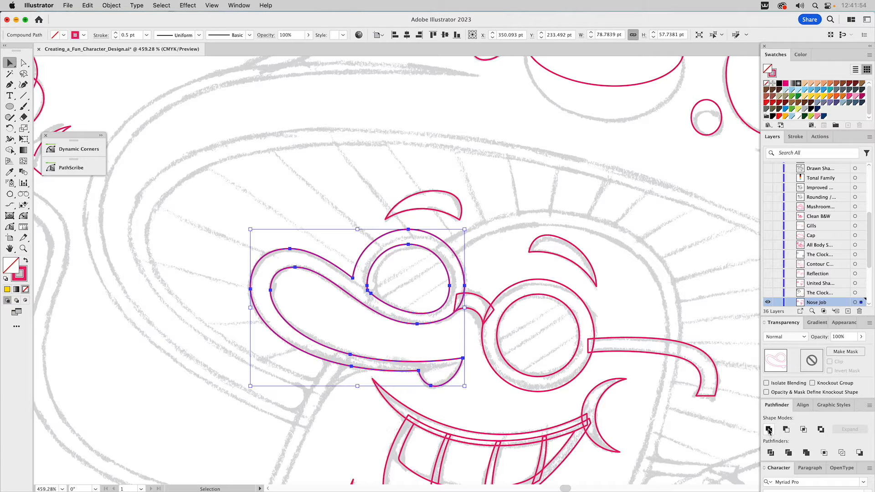
left_click(498, 260)
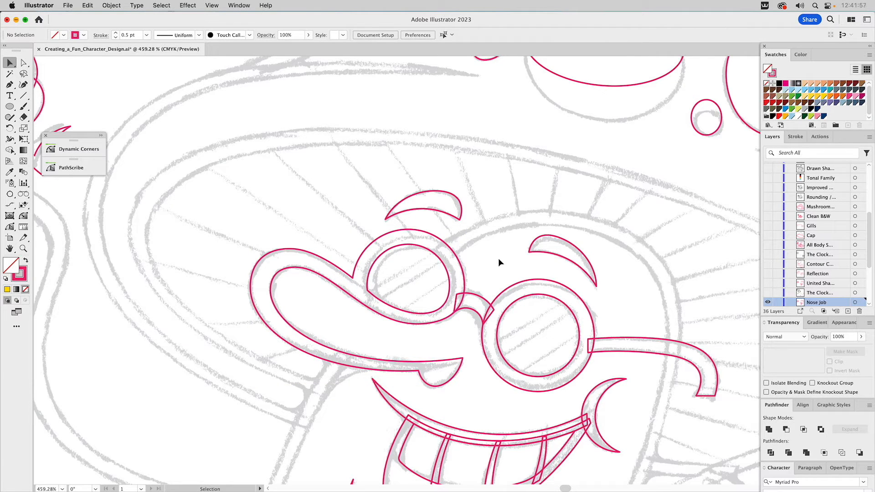
- Hide the Nose Job layer and show the "United Sha..." layer to display the merged face shapes
key("super")
key("super+0")
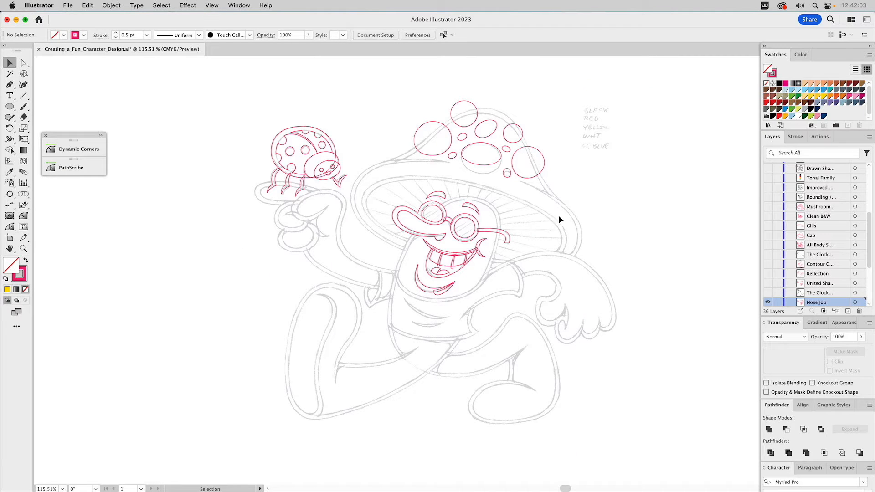
left_click(767, 303)
left_click(766, 283)
key("z")
left_click_drag(408, 188, 516, 292)
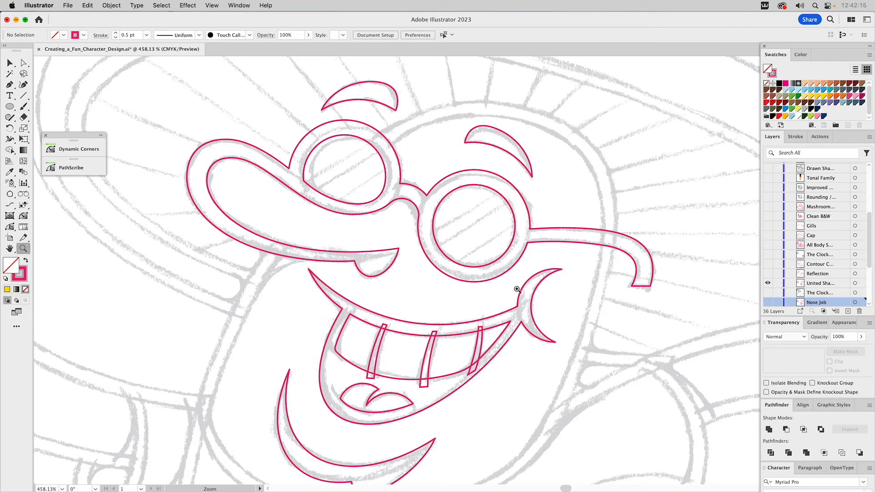
key("v")
- Show the Reflection layer and intersect its diagonal stripes with the fully round lens shape, keeping only the parts inside
left_click(475, 189)
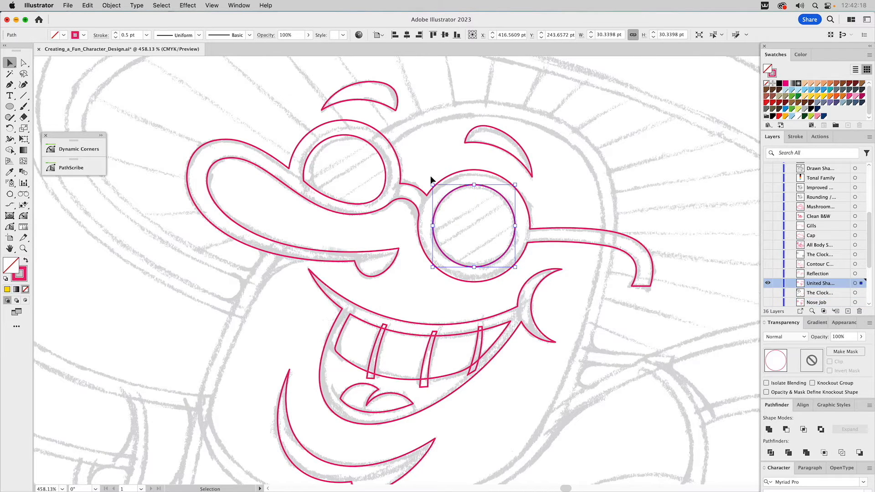
left_click(367, 142)
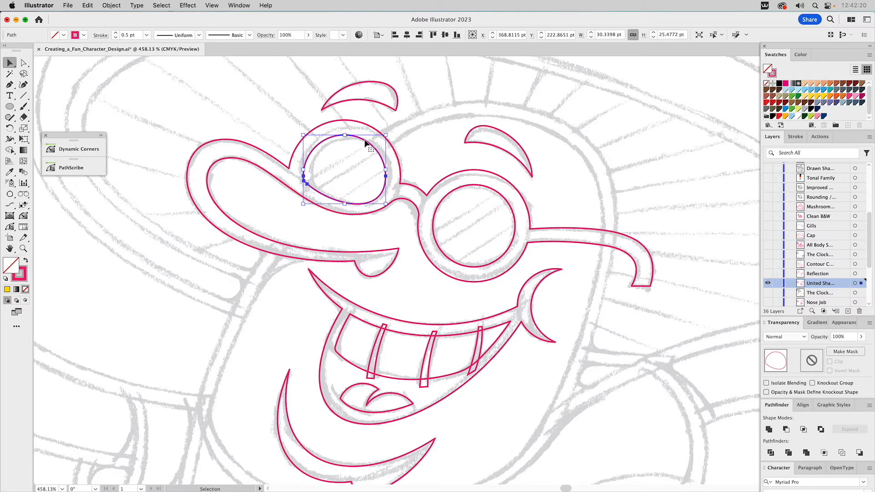
left_click(469, 185)
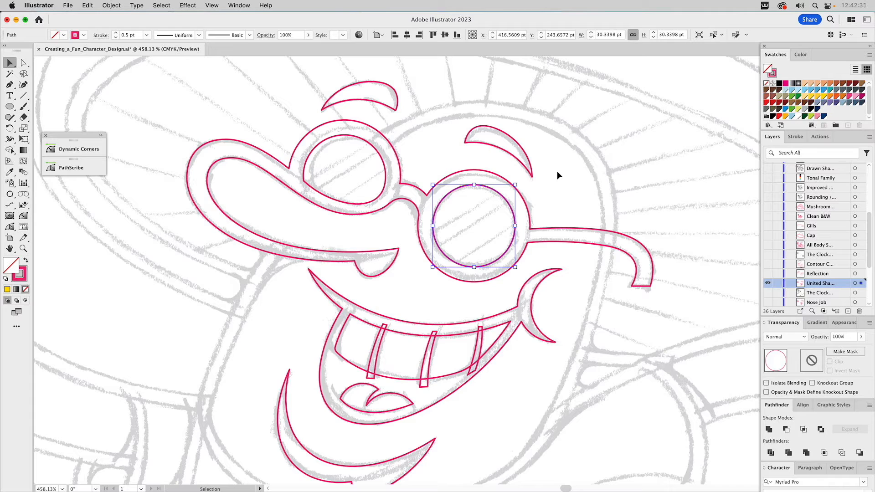
left_click(767, 274)
left_click(490, 209)
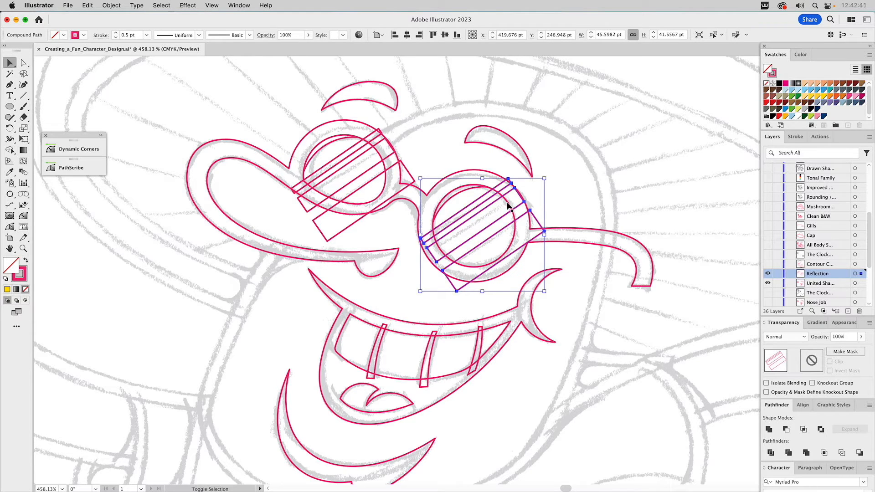
left_click(508, 204, "shift")
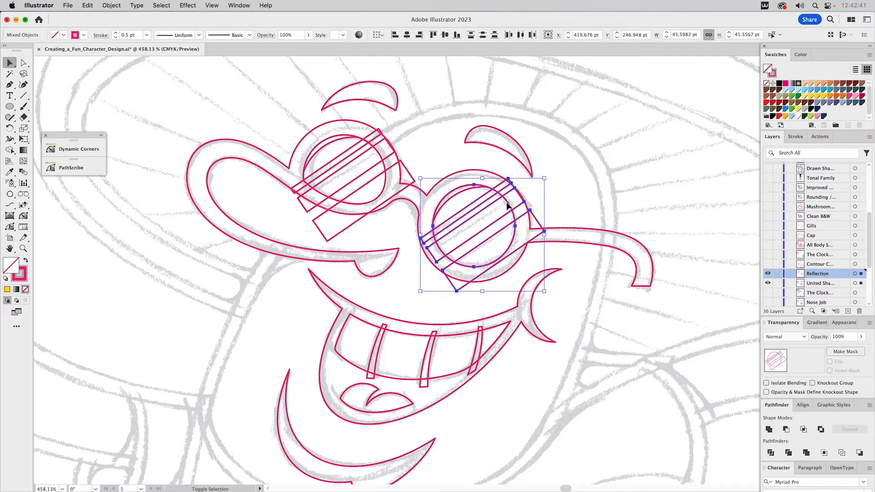
left_click(803, 430)
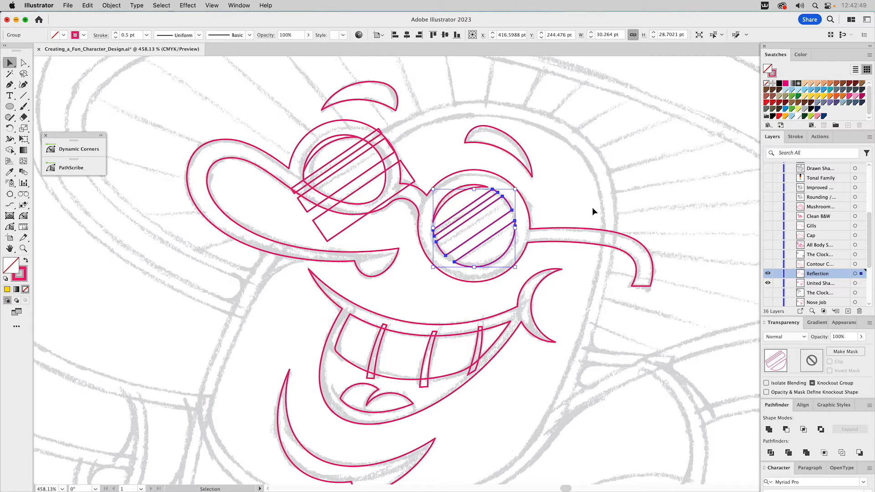
left_click(546, 193)
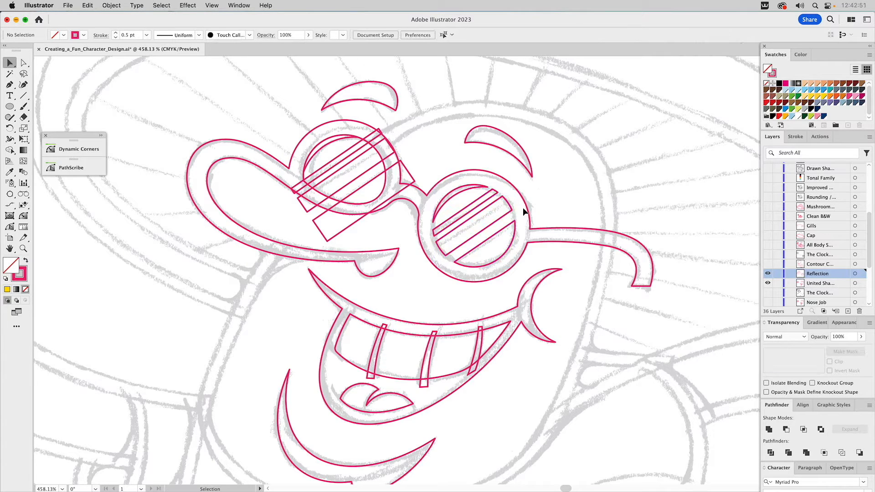
- Intersect the other set of diagonal reflection stripes with the inner lens shape overlapping the nose
left_click(508, 211)
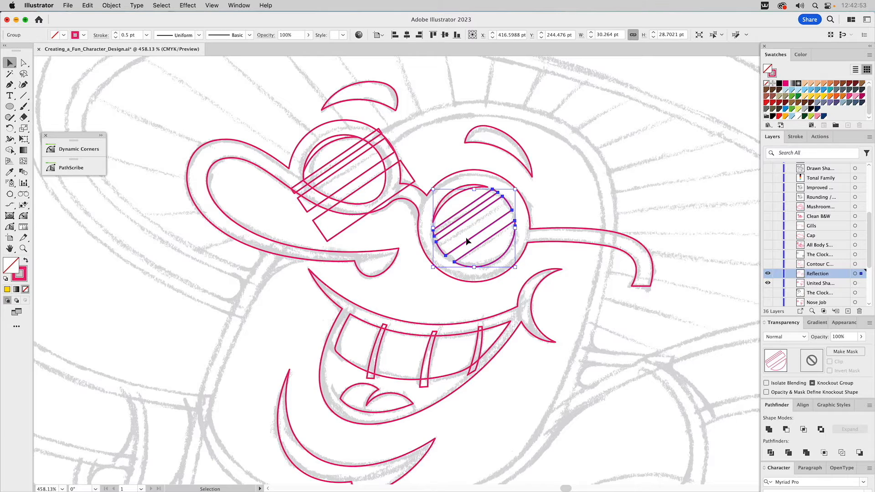
left_click(453, 195)
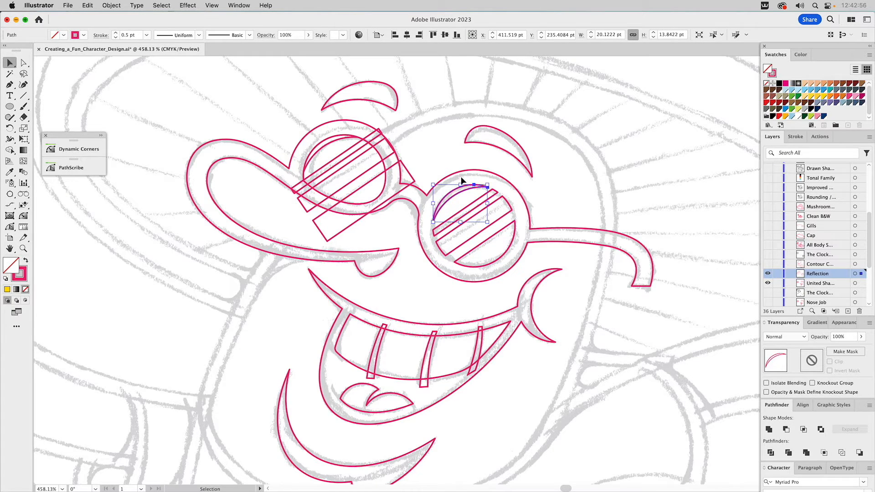
left_click(376, 147)
left_click(380, 154, "shift")
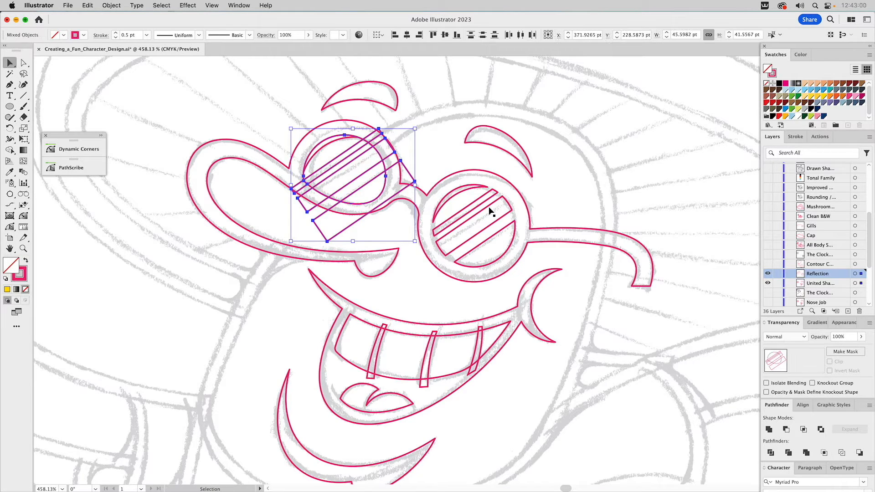
left_click(803, 429)
left_click(699, 183)
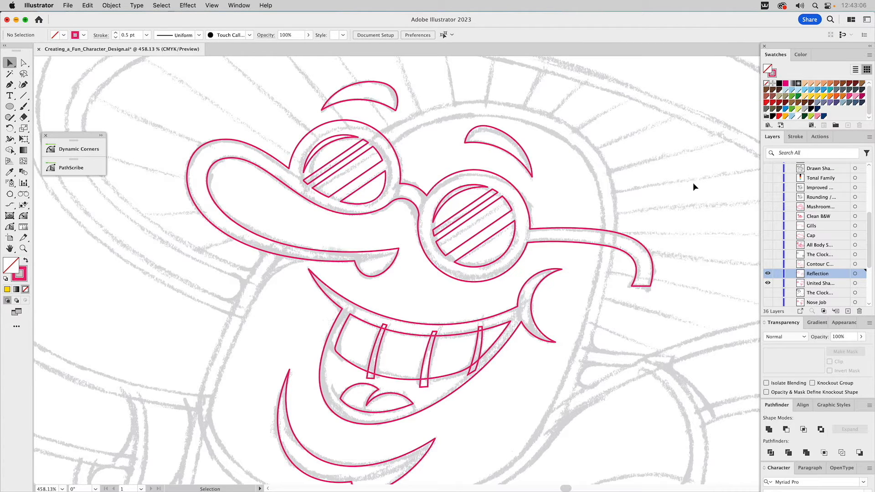
- Show the "Contour C..." layer and inspect the head and body contour where it overlaps itself beside the neck
key("super+0")
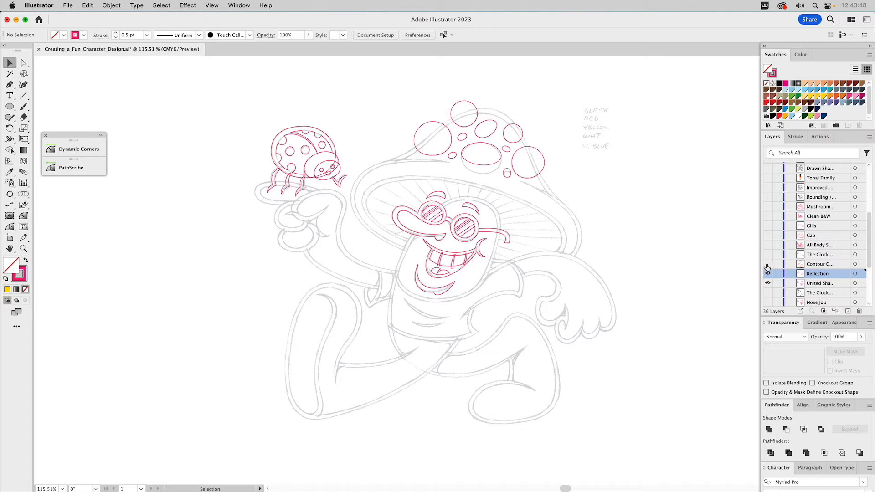
left_click(767, 264)
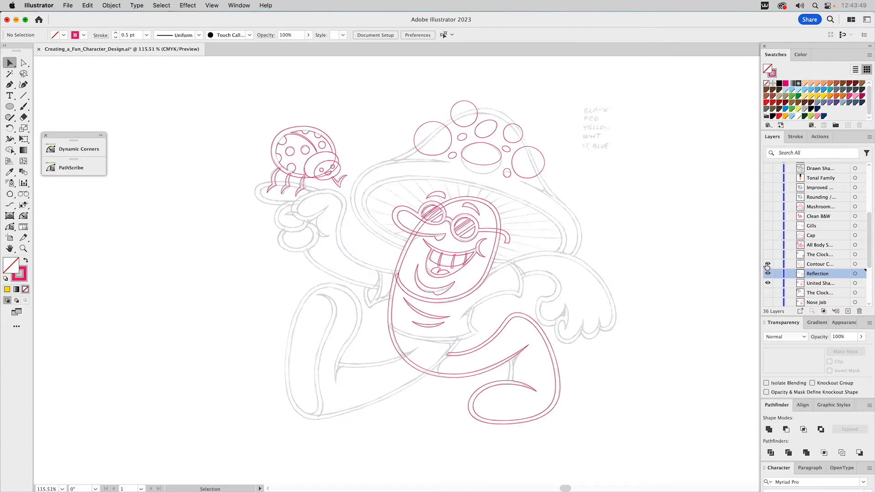
left_click(483, 201)
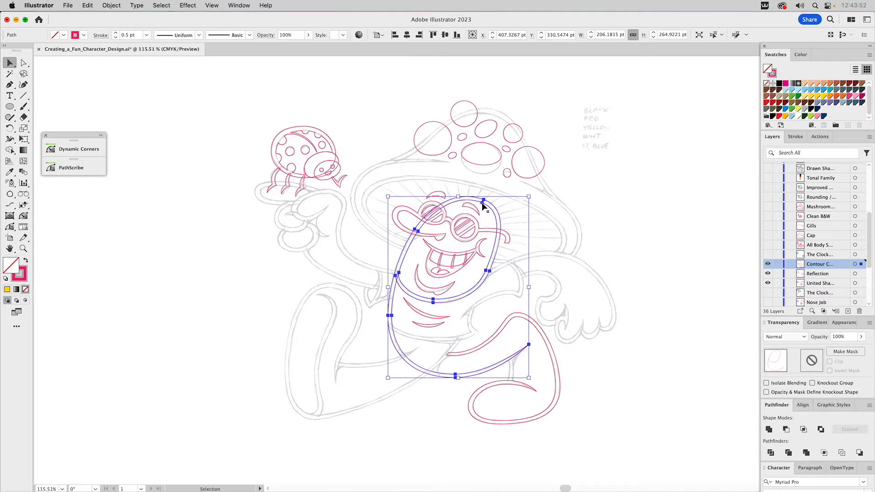
key("z")
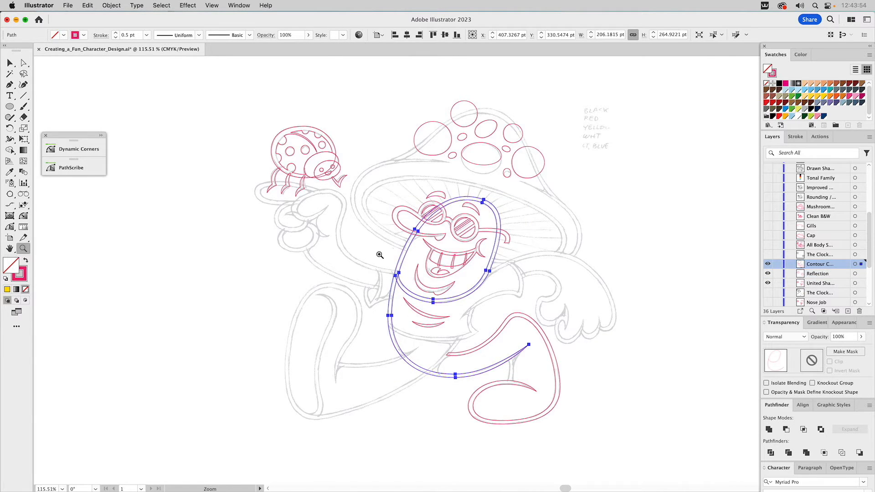
left_click_drag(379, 252, 435, 301)
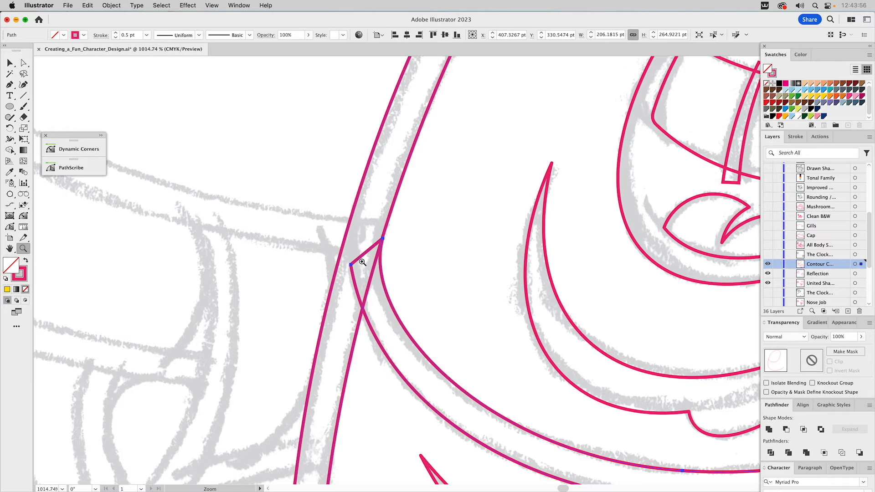
- Hide and reshow the "Contour C..." layer to compare the neck overlap with the sketch, and select the head and body contour
left_click(768, 265)
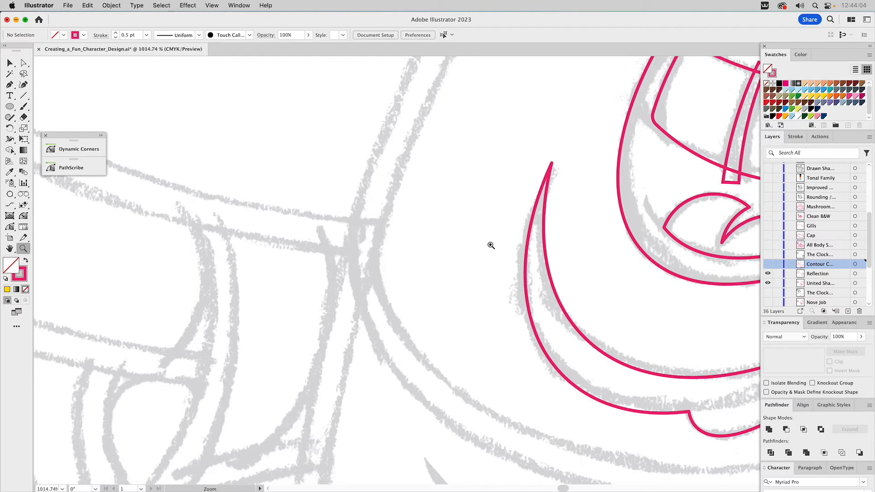
left_click(768, 264)
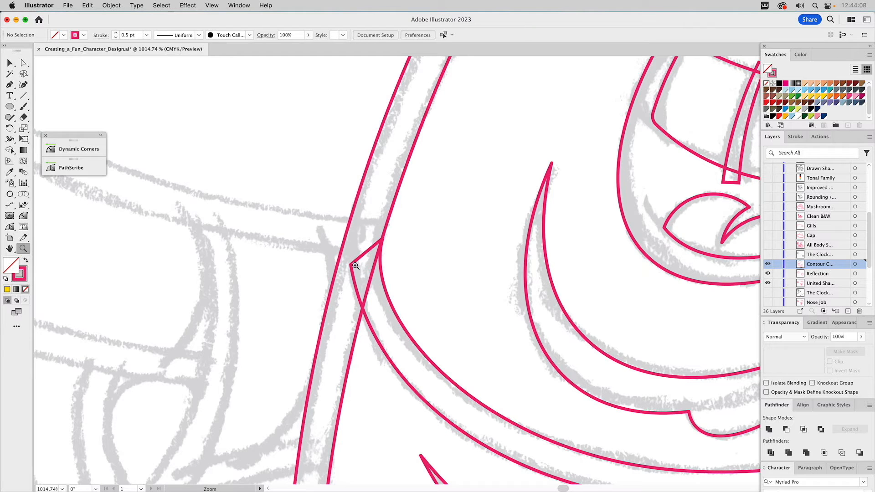
key("a")
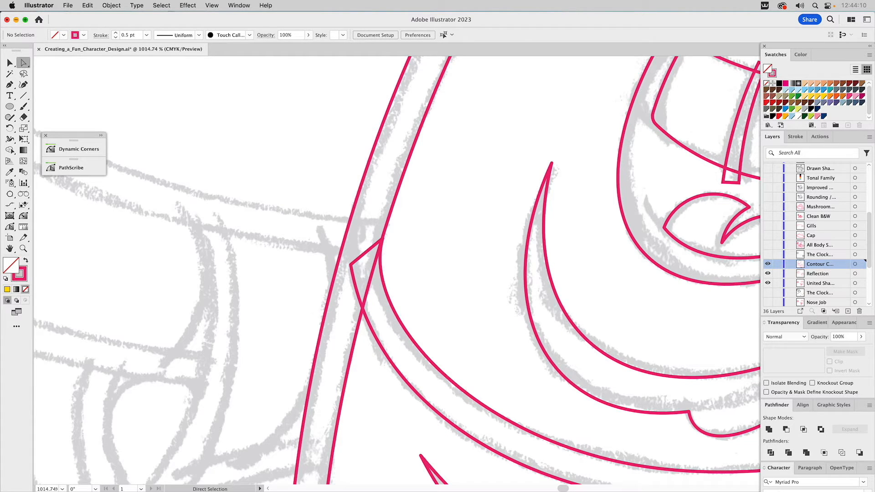
key("v")
left_click(381, 278)
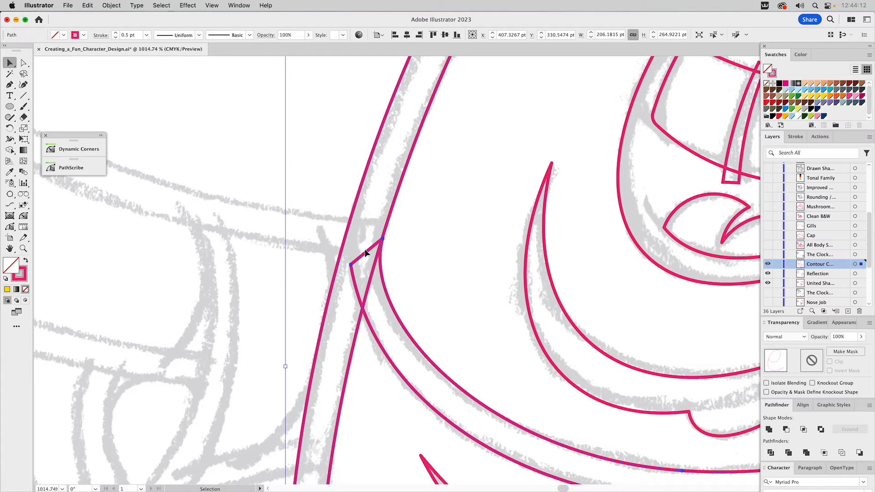
- Examine the selected head and body contour against the sketch, from the top of the head down to its pointed end at the knee
left_click(23, 249)
left_click(592, 267, "alt")
left_click(589, 267, "alt")
left_click(505, 235, "alt")
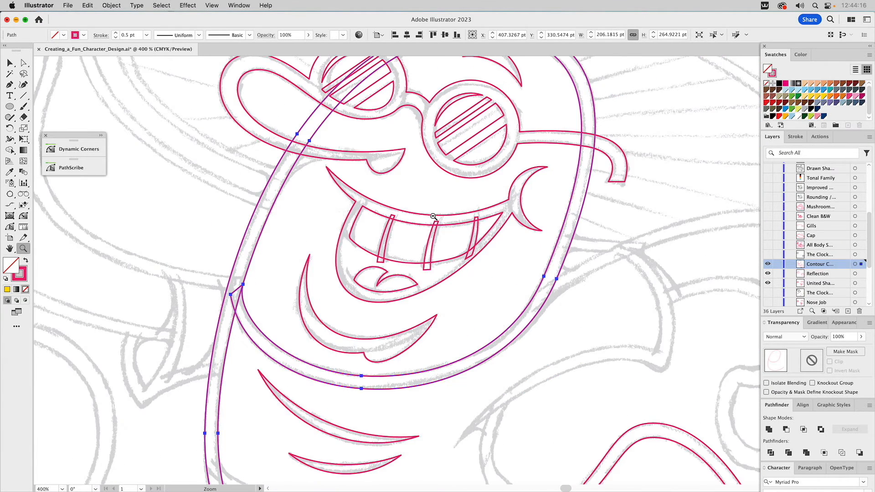
left_click(433, 217, "alt")
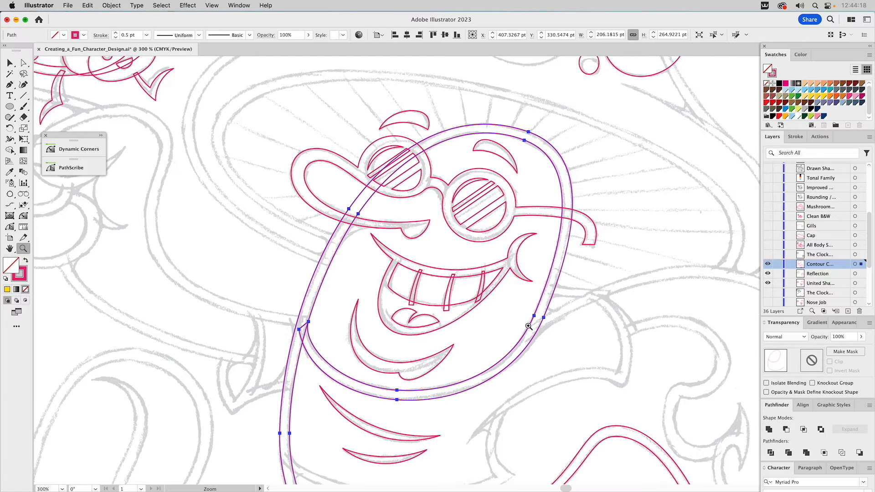
key("space")
left_click_drag(437, 386, 453, 207)
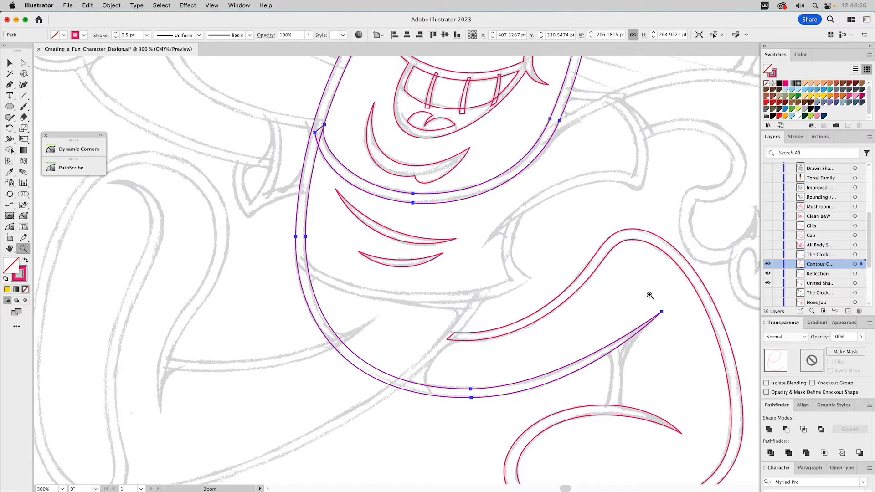
left_click_drag(613, 160, 550, 375)
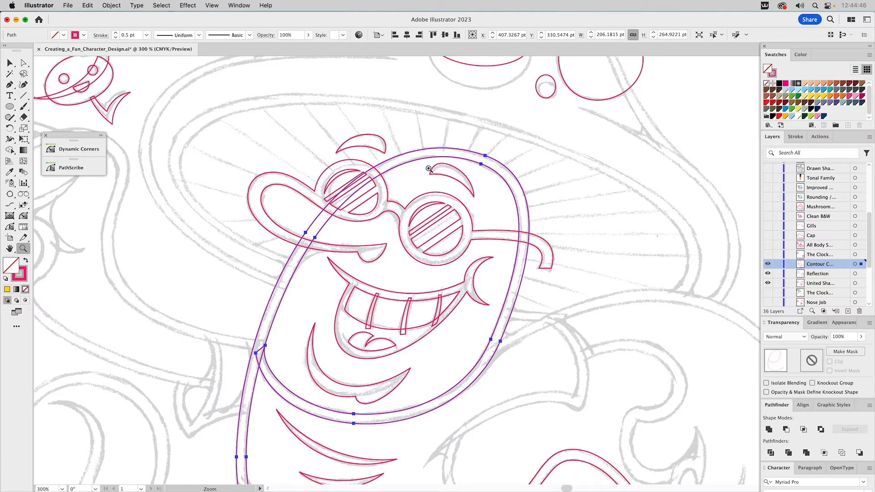
- Deselect the head and body contour, and examine the separate leg and foot contour within the whole character
key("v")
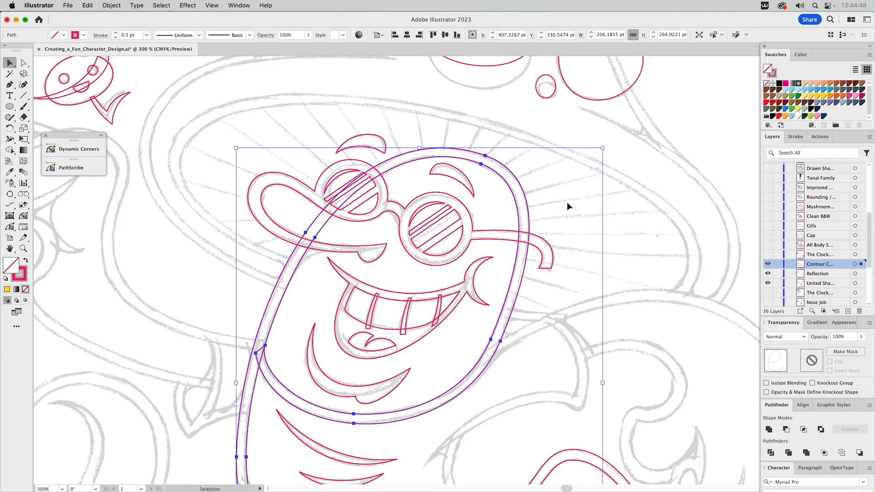
left_click(567, 203)
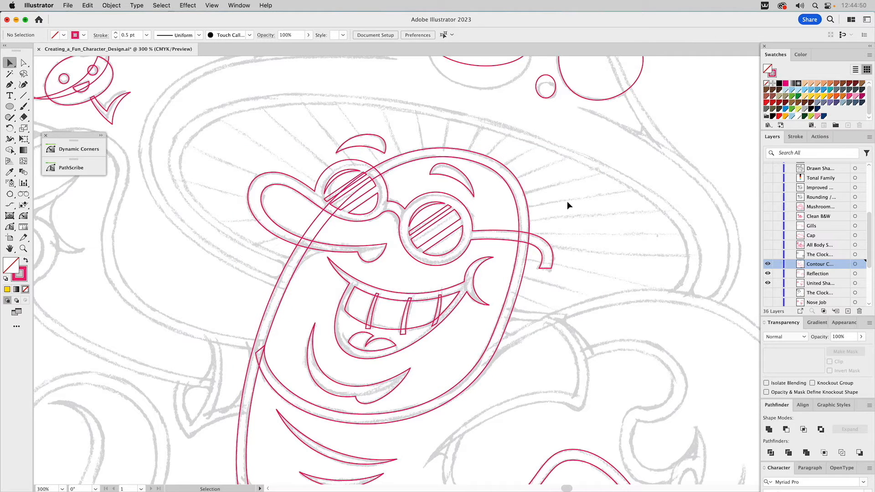
key("super+0")
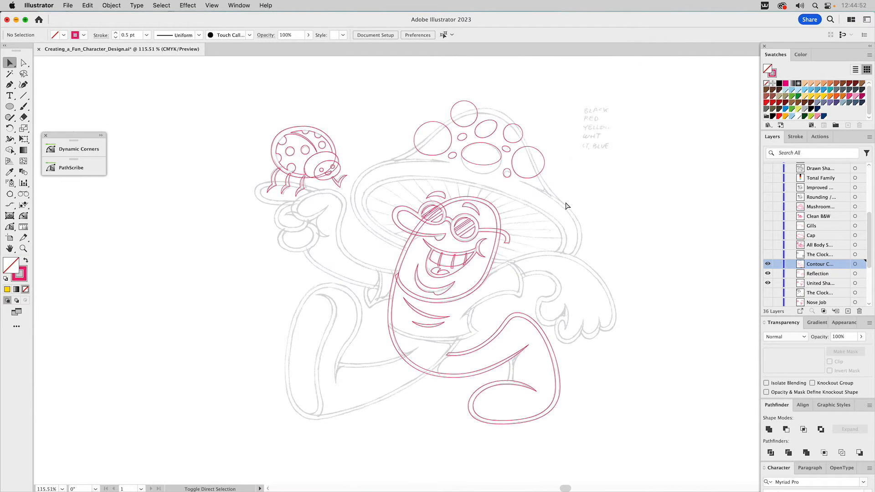
left_click(517, 321)
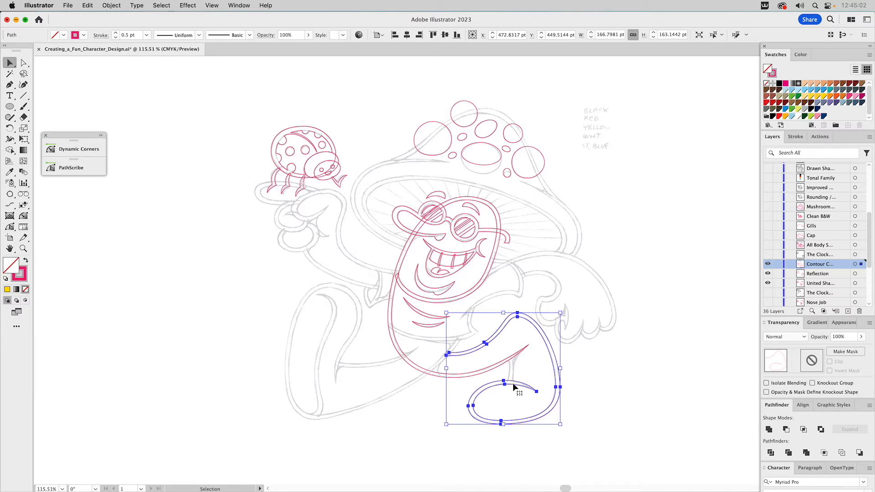
left_click(576, 252)
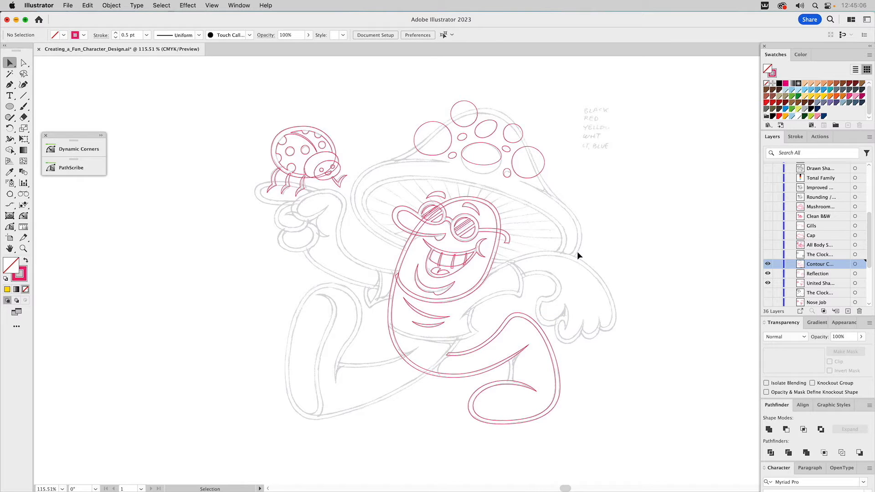
- Show "The Clock..." layer above the "Contour C..." layer and examine the body contour's anchor points against the clock-face guides
left_click(768, 255)
key("z")
left_click_drag(313, 174, 587, 453)
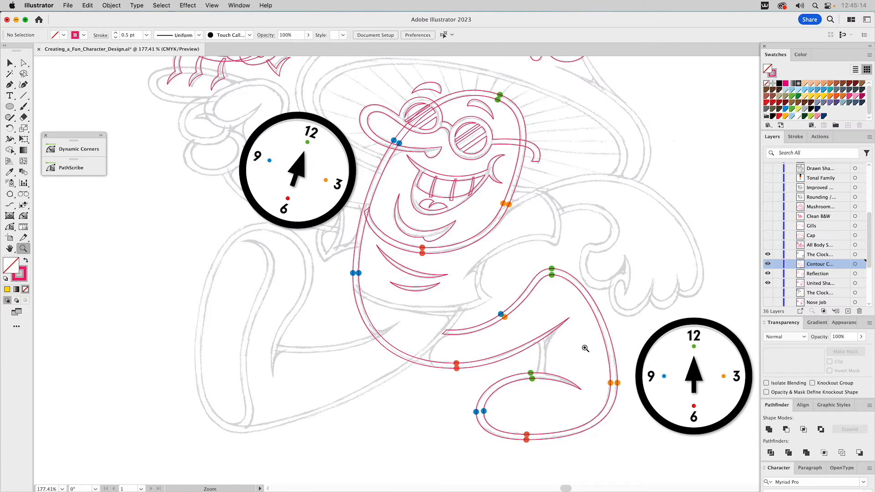
key("v")
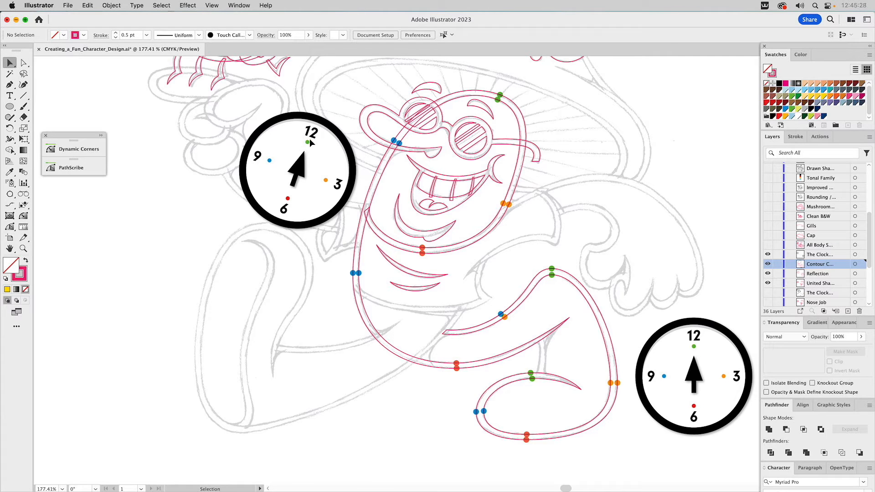
left_click(483, 93)
key("a")
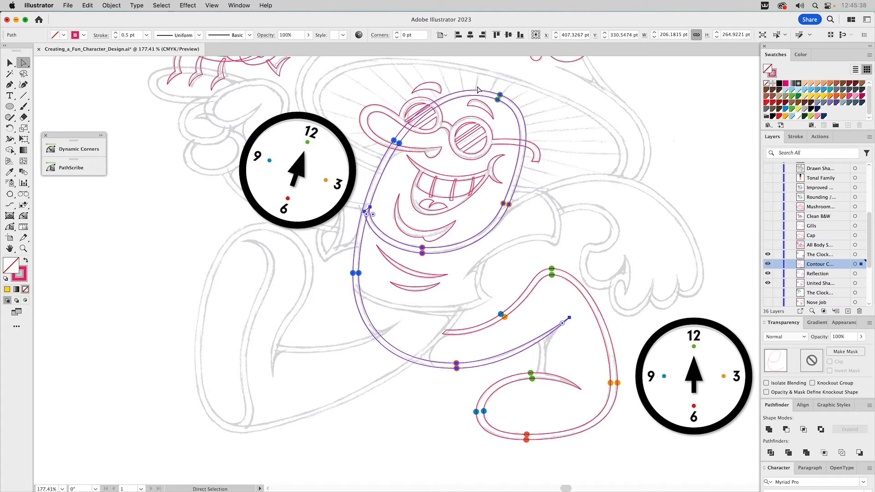
left_click(536, 102)
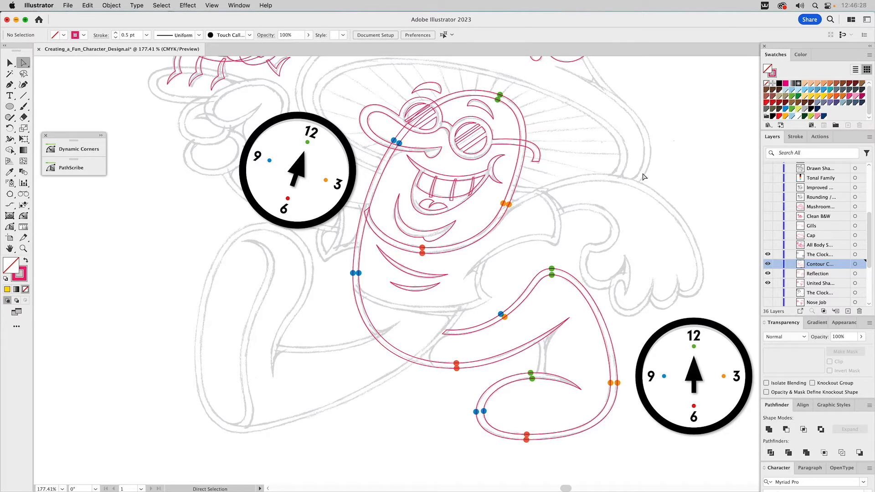
- Hide the clock, contour, reflection and united shapes layers, and show the "All Body S..." layer
left_click(767, 254)
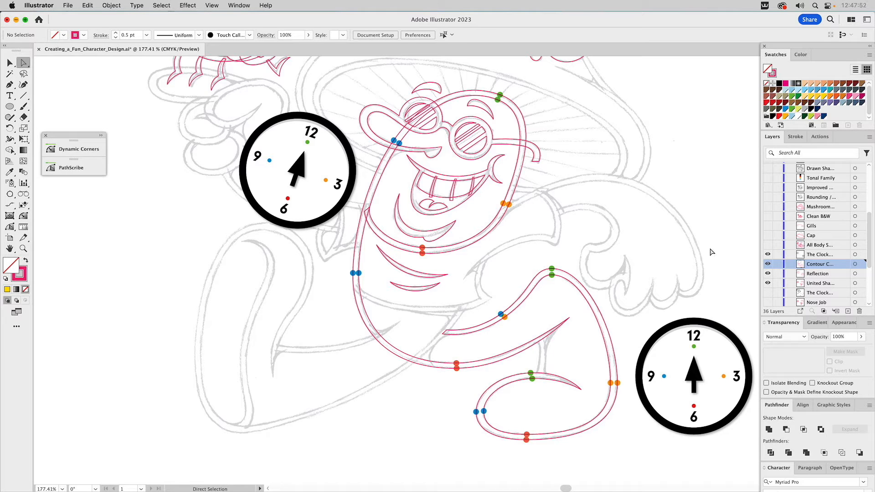
left_click_drag(768, 282, 767, 256)
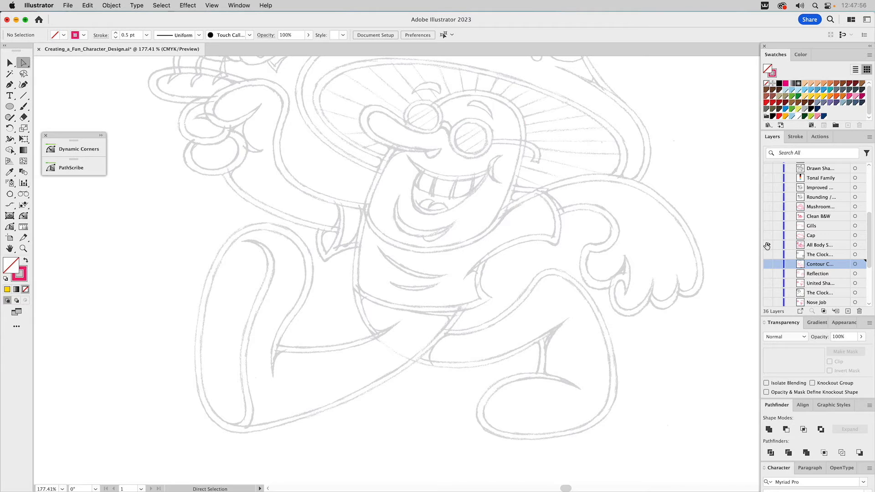
left_click(767, 246)
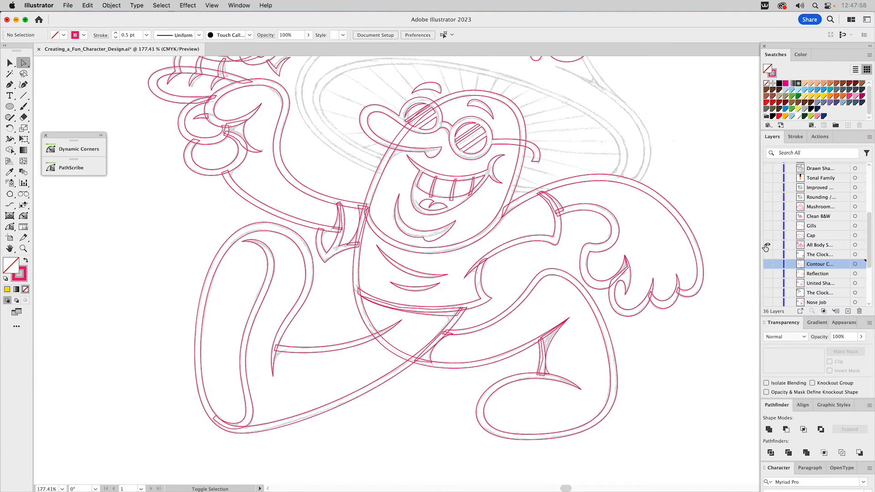
- Pull the narrow curved shape and the pointed crease shape behind the bent knee aside to inspect each one, undoing both moves
key("super+0")
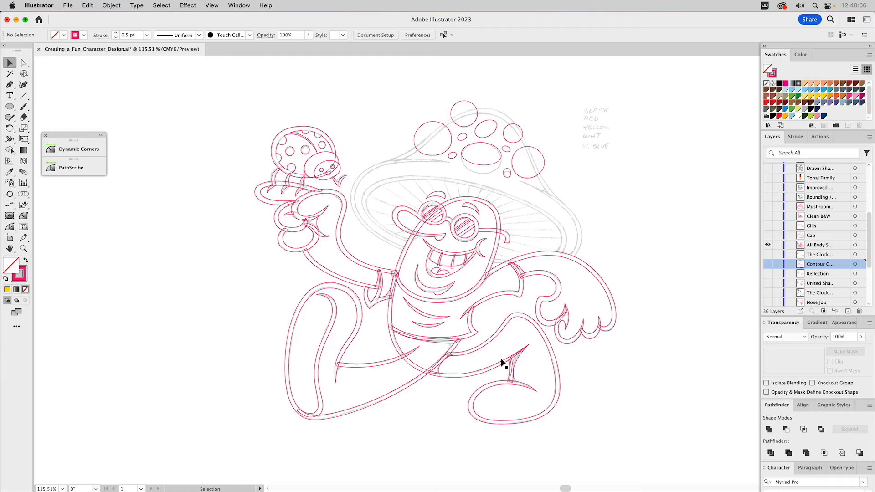
key("z")
left_click_drag(478, 332, 539, 394)
key("v")
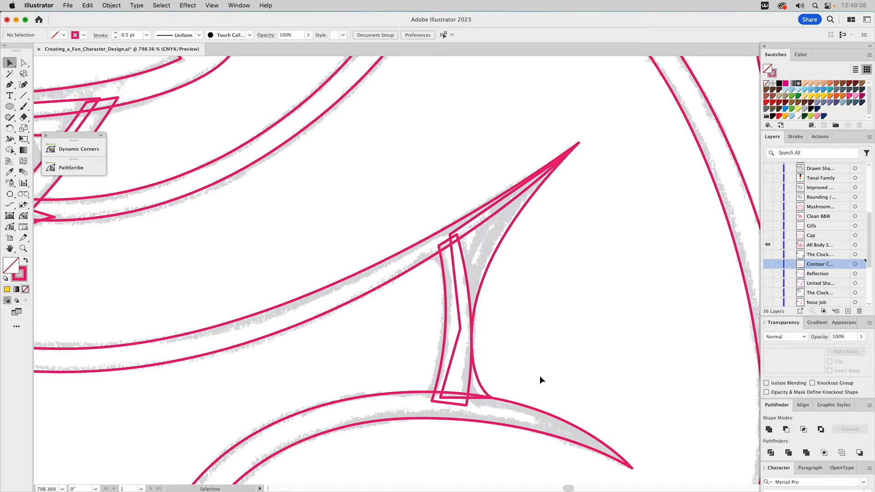
left_click_drag(469, 290, 378, 291)
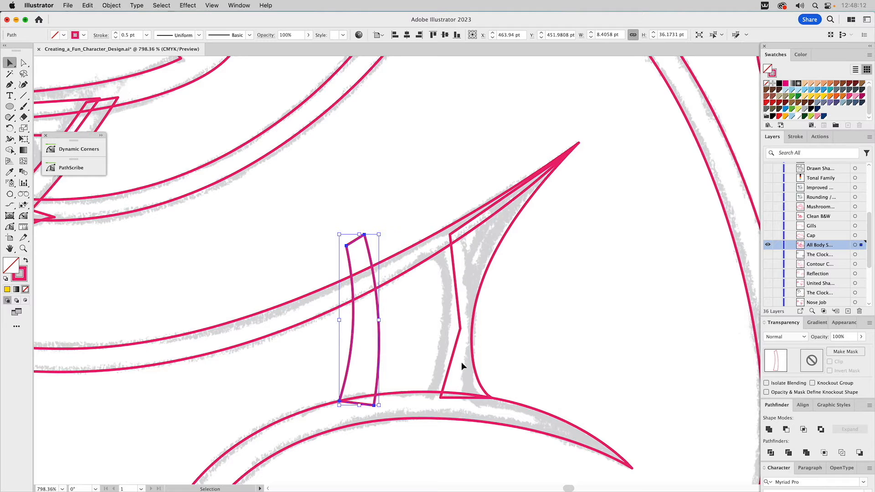
key("cmd+z")
left_click_drag(492, 265, 695, 280)
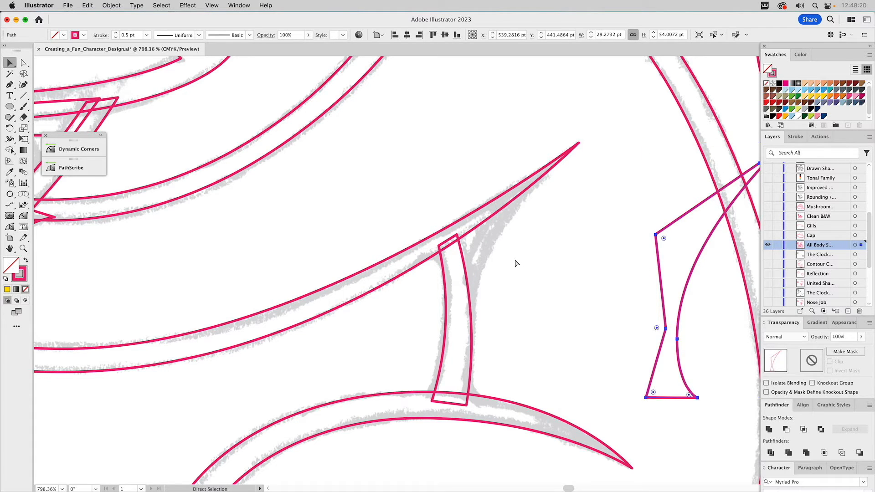
key("super+z")
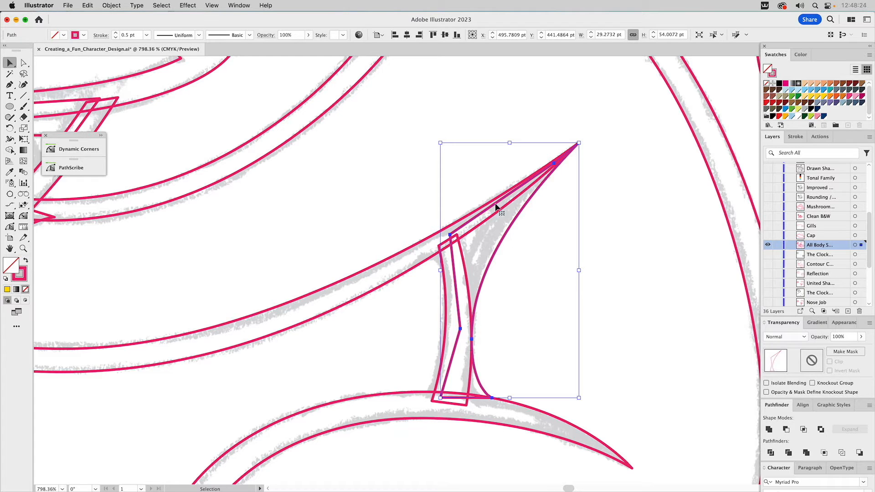
left_click(324, 226)
- Hide the "All Body S..." layer, and show and activate the "Contour C..." layer over the sketch of the raised arm and hand
left_click(23, 248)
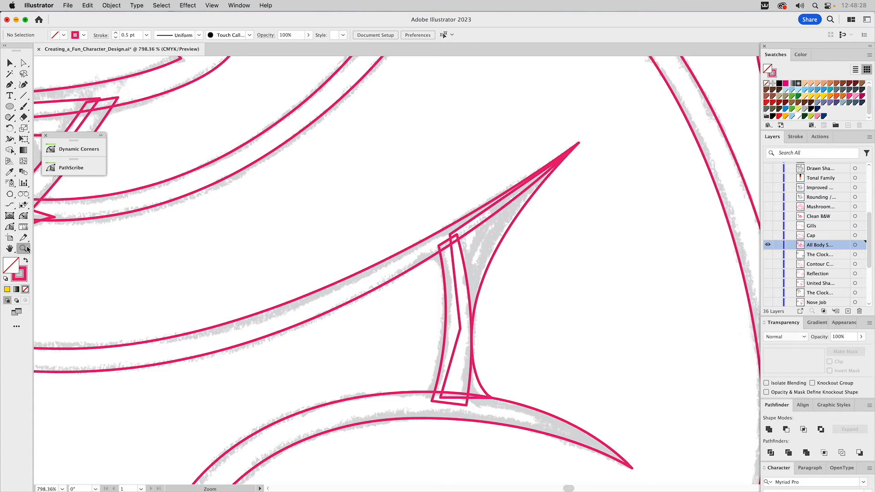
left_click(478, 255, "alt")
left_click(477, 255, "alt")
left_click(479, 261, "alt")
left_click(481, 264, "alt")
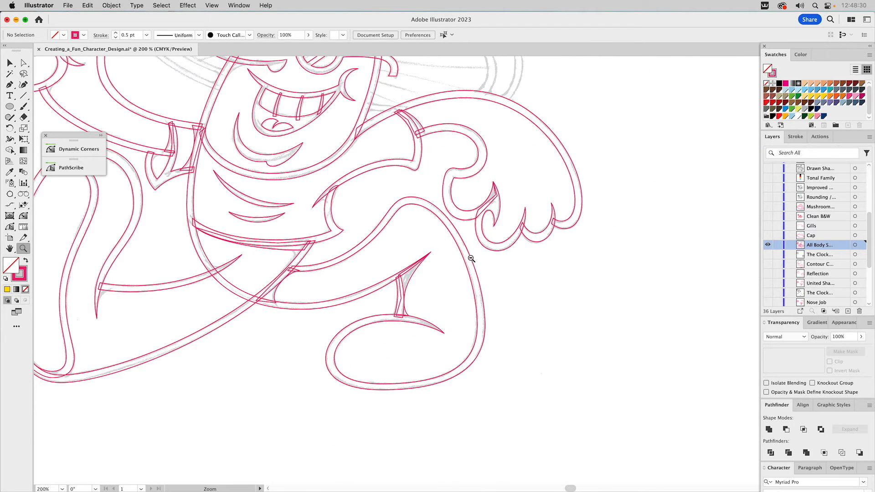
left_click_drag(409, 228, 545, 324)
left_click_drag(492, 262, 525, 301)
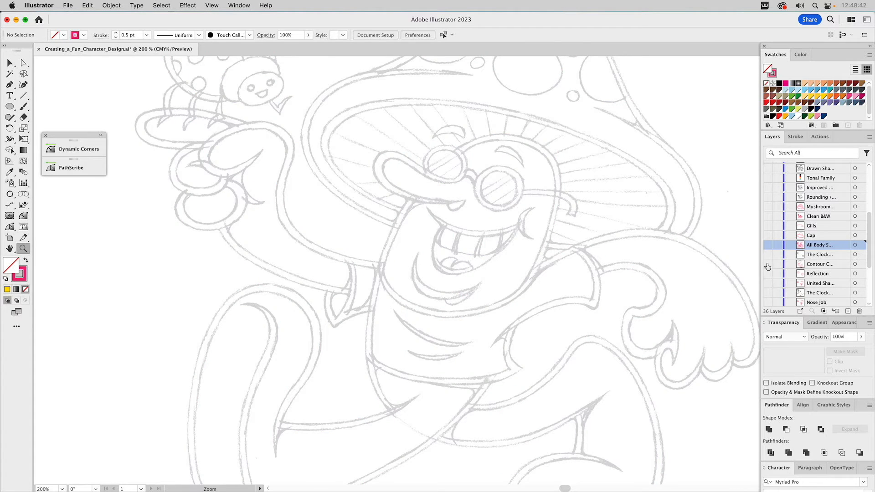
left_click(767, 264)
left_click(811, 264)
scroll(490, 198, "up", 2)
scroll(489, 198, "left", 2)
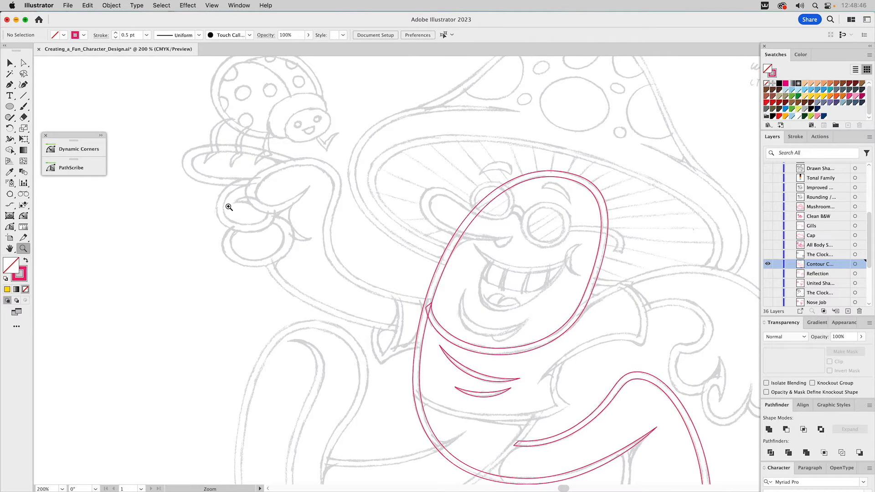
left_click_drag(228, 136, 472, 360)
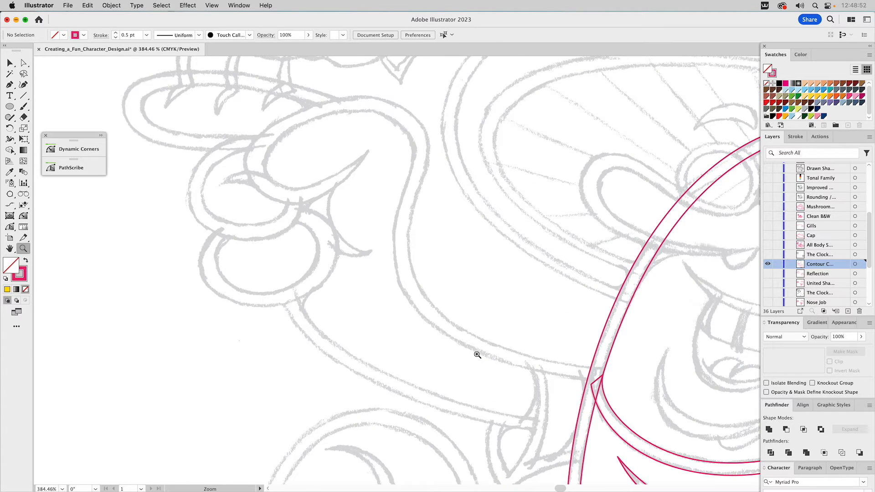
- Draw the raised arm's outer contour with the Pen tool, from the body up and around the thumb to its pointed crease tip
key("v")
left_click(621, 304)
left_click(516, 287)
left_click(10, 85)
left_click(596, 369)
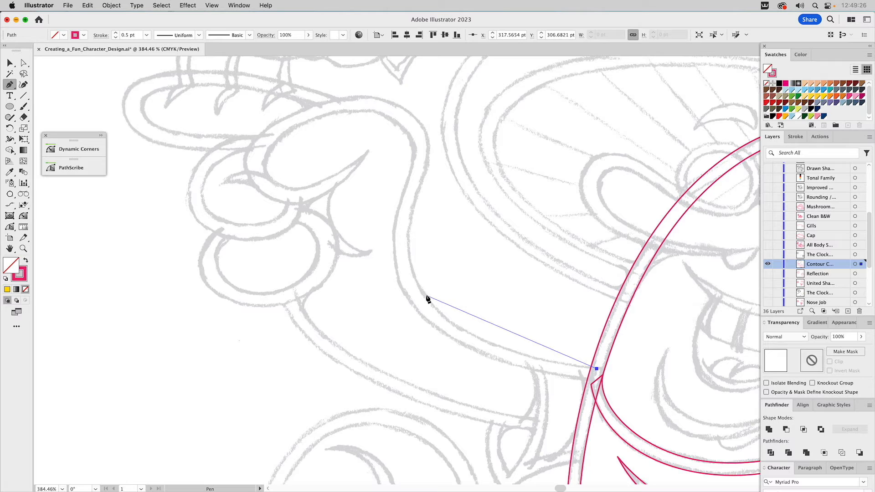
left_click_drag(424, 296, 410, 274)
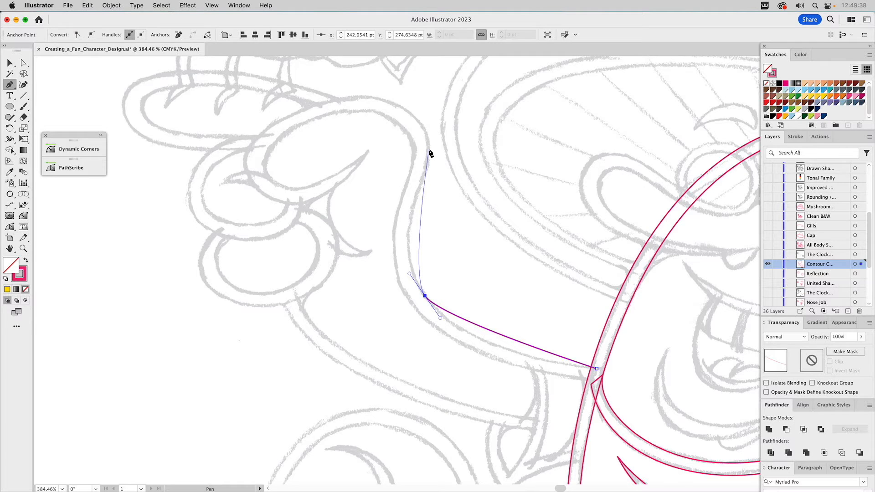
mouse_move(428, 149)
left_mouse_down()
mouse_move(431, 120)
mouse_move(410, 121)
mouse_move(442, 151)
left_mouse_up()
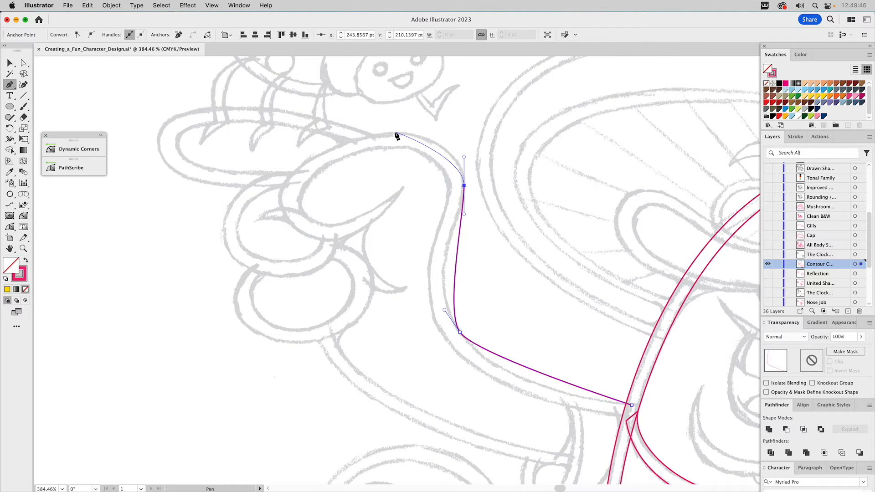
left_click_drag(395, 132, 372, 132)
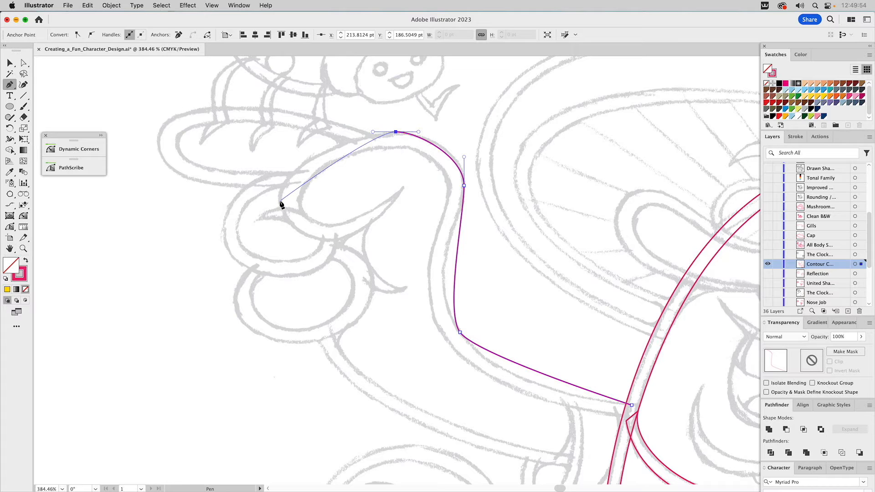
left_click_drag(280, 200, 279, 231)
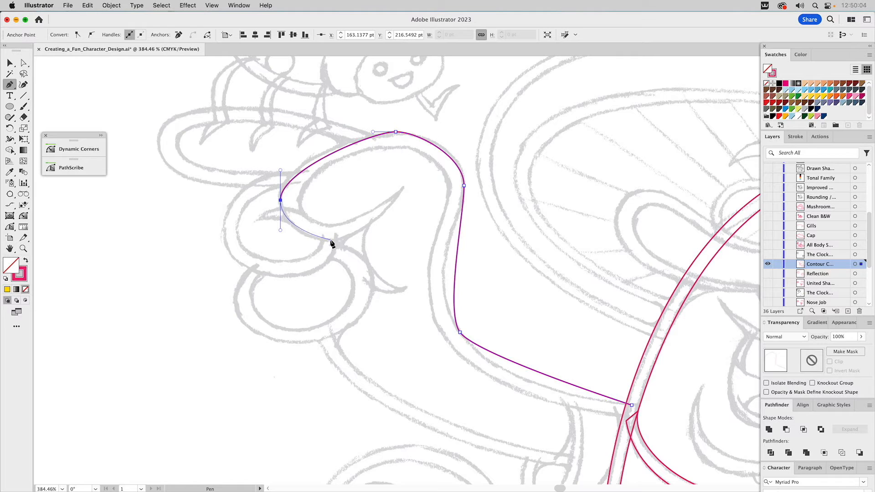
left_click(403, 187)
- Continue the path back along the inner edge of the thumb and arm, and close it where it overlaps the body contour
left_click_drag(397, 206, 301, 204)
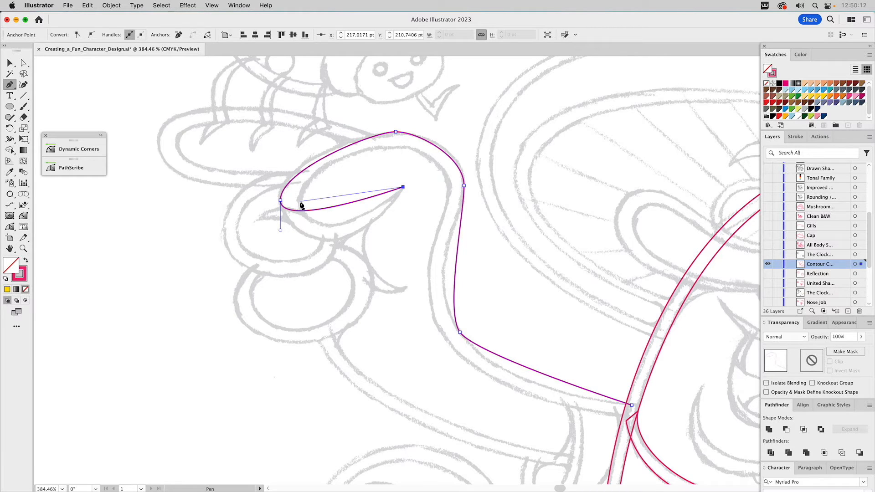
left_click_drag(300, 204, 302, 206)
left_click_drag(299, 201, 298, 176)
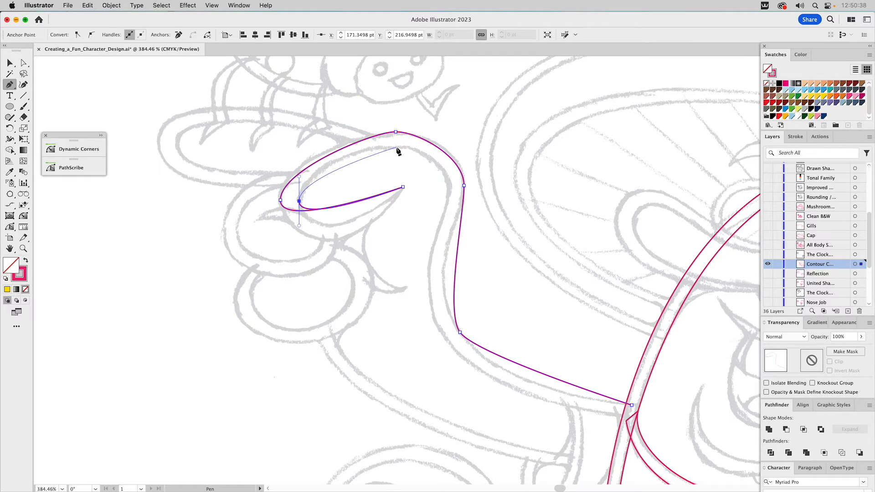
left_click_drag(396, 148, 425, 147)
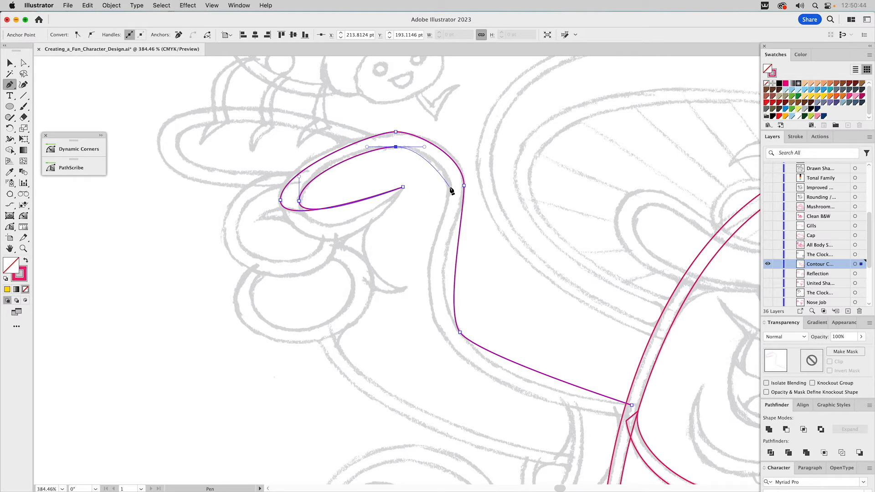
left_click_drag(449, 186, 449, 208)
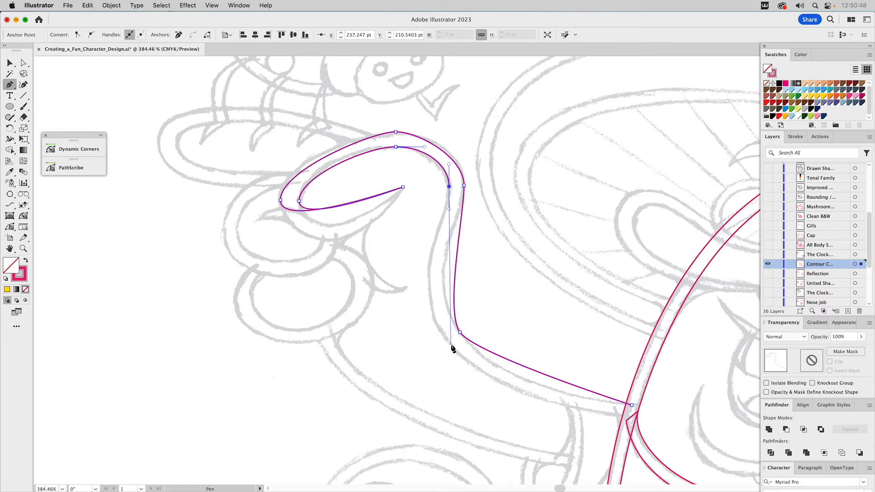
left_click_drag(449, 341, 472, 379)
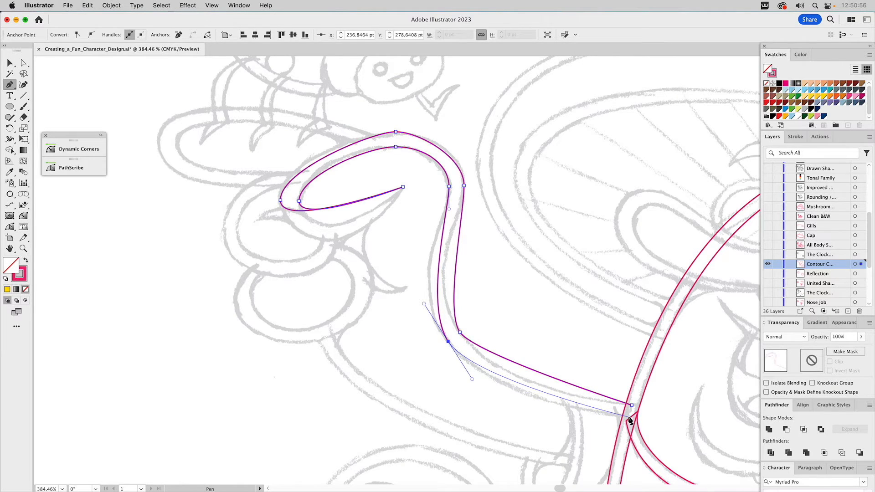
left_click(628, 416)
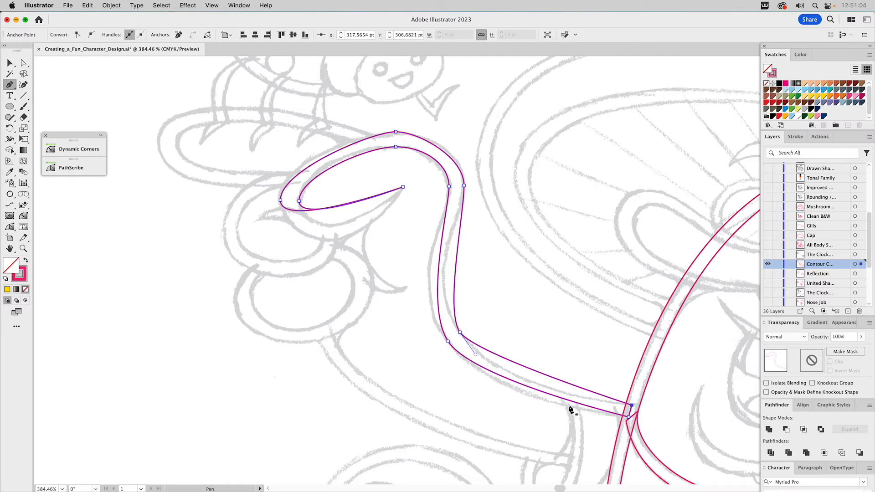
- Lengthen the curve handles around the thumb's outer upper edge and shift its topmost anchor slightly to match the sketch
key("a")
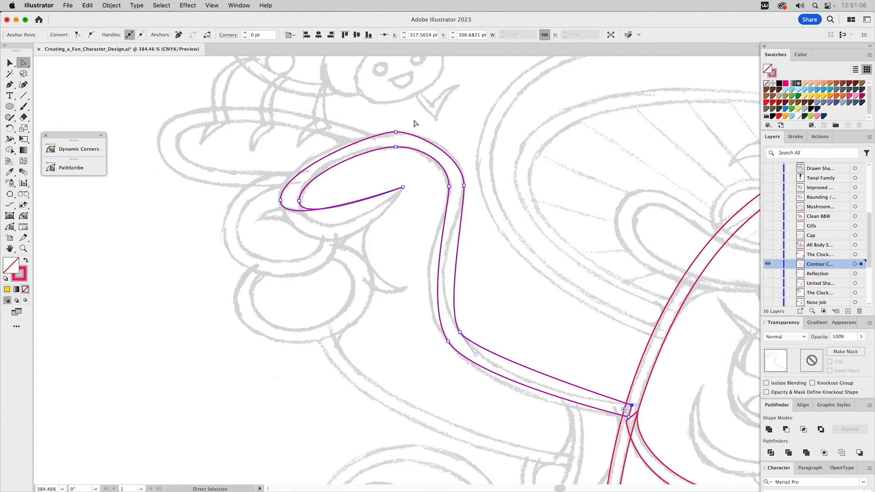
left_click(389, 140)
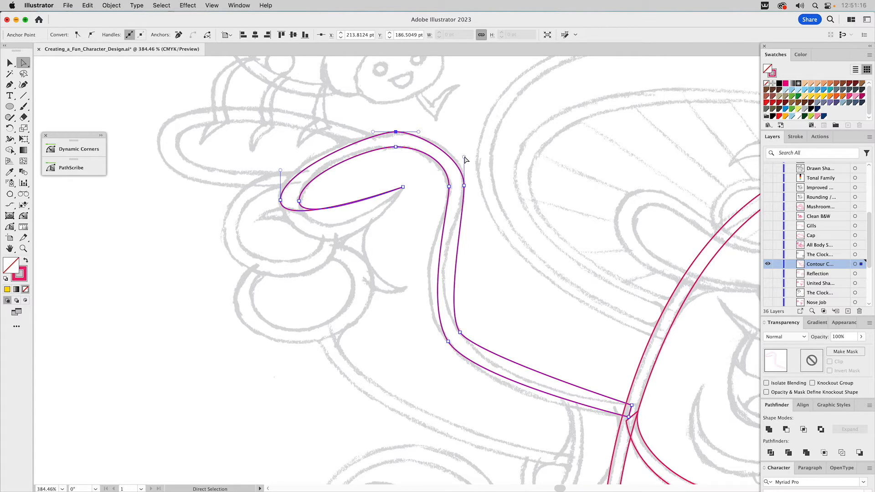
left_click_drag(464, 157, 464, 148)
left_click_drag(419, 132, 393, 132)
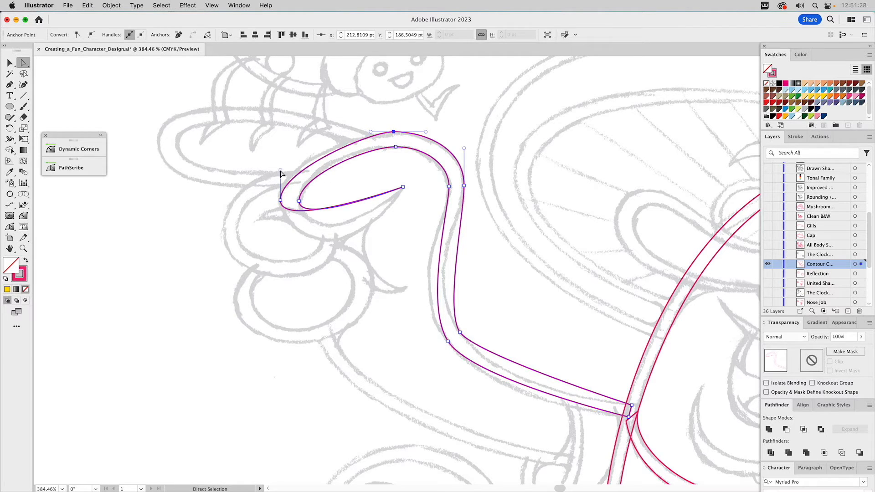
left_click_drag(280, 171, 278, 157)
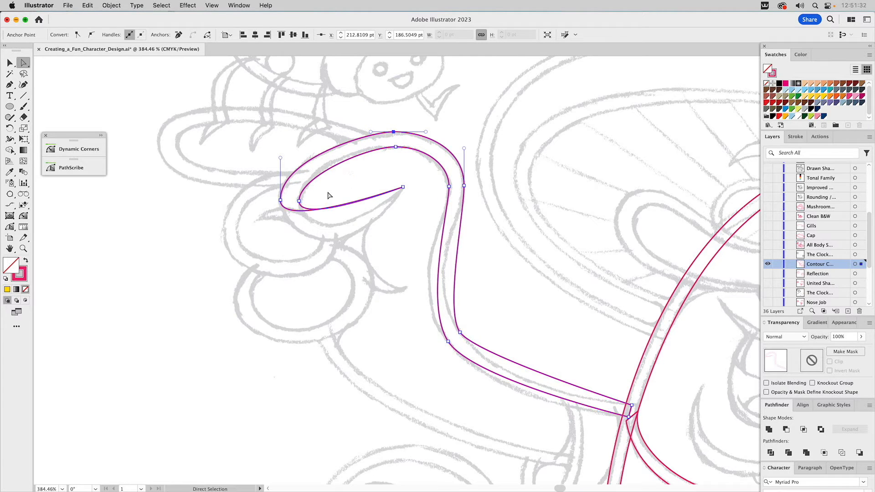
left_click_drag(356, 193, 353, 215)
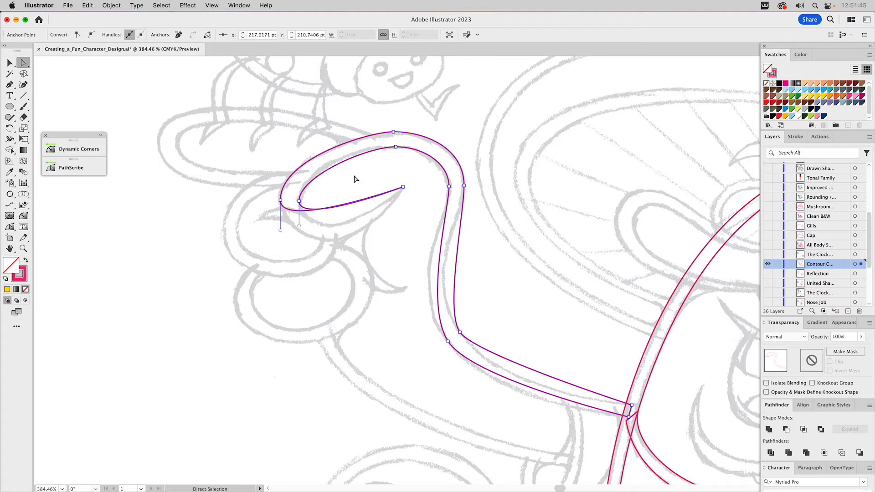
left_click(27, 129)
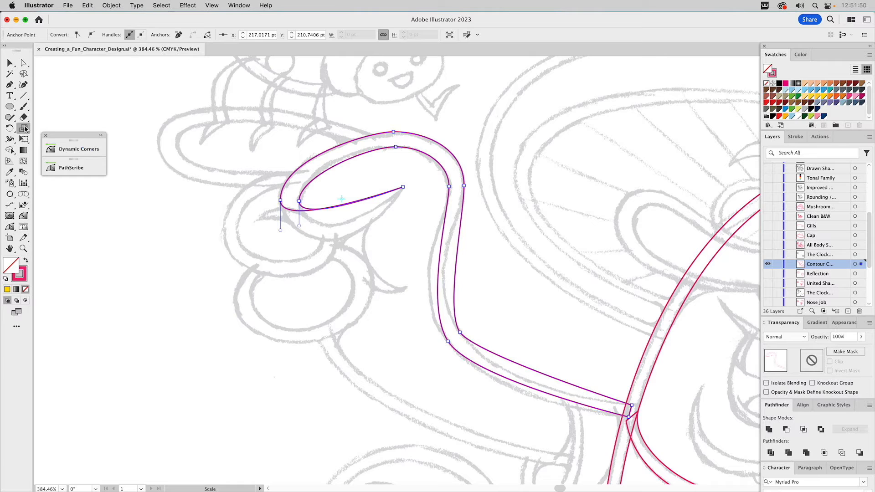
left_click(26, 96)
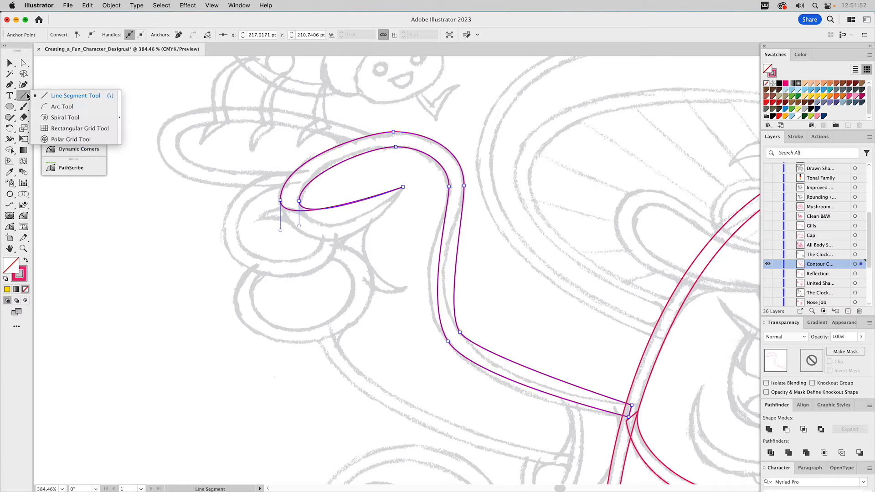
left_click(11, 107)
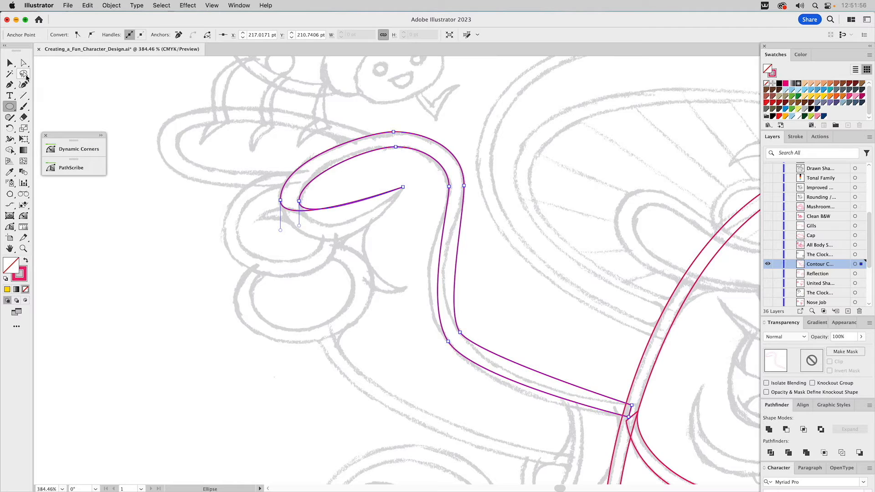
left_click(26, 66)
left_click(11, 65)
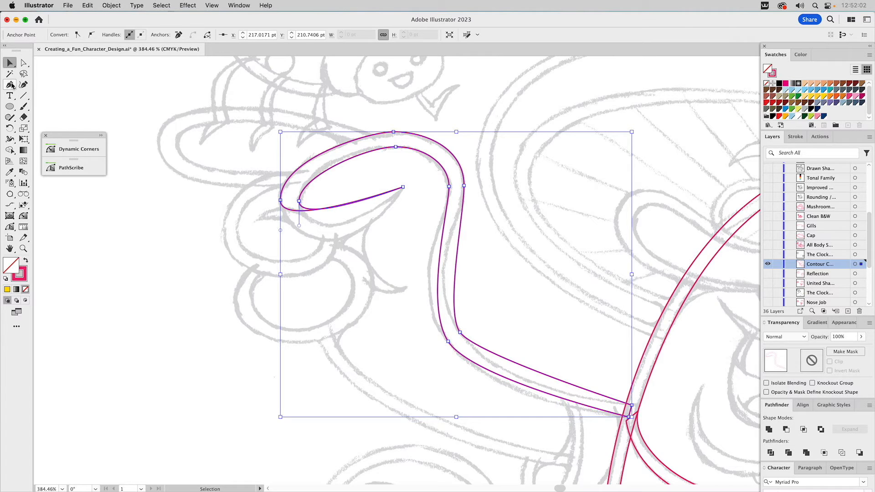
- Detach the Pen tool group and use the Anchor Point tool to curve the arm's lower segment and both end anchors at the body
left_click_drag(10, 85, 90, 103)
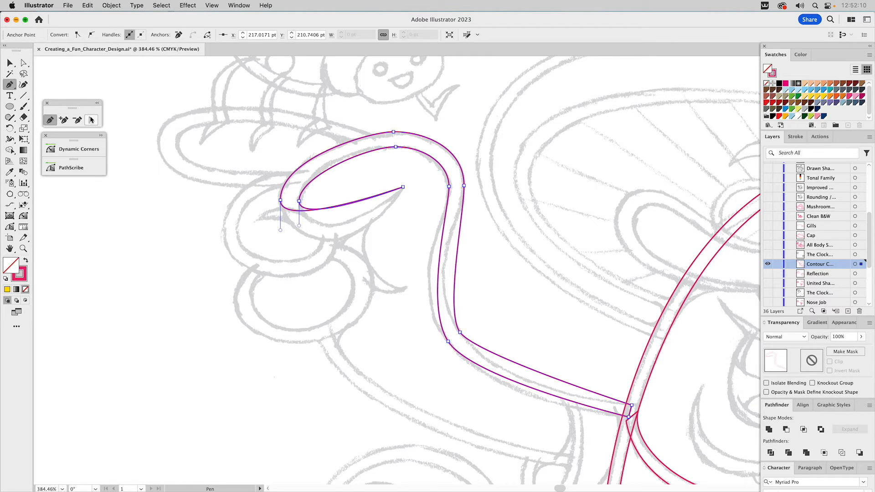
left_click(92, 120)
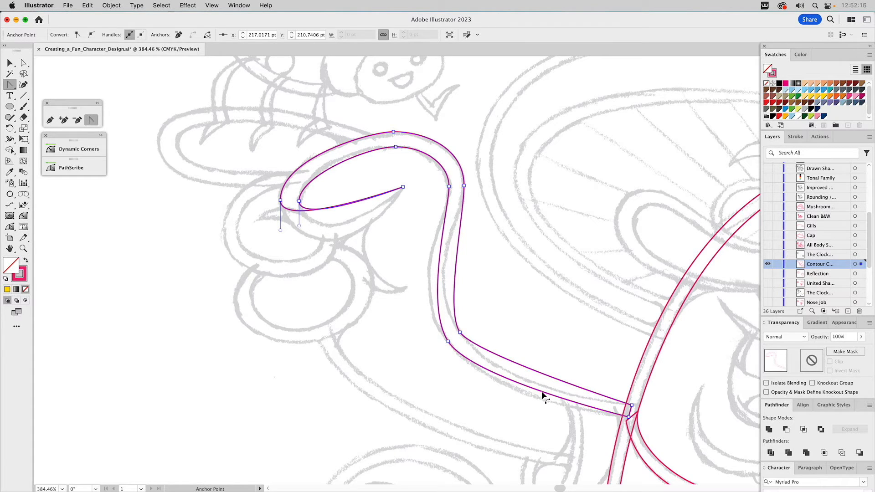
left_click_drag(543, 394, 546, 398)
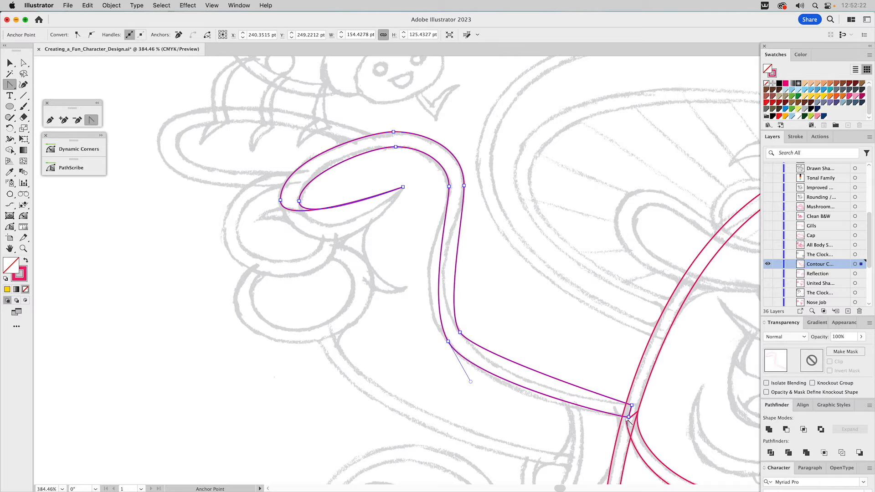
left_click_drag(628, 417, 578, 414)
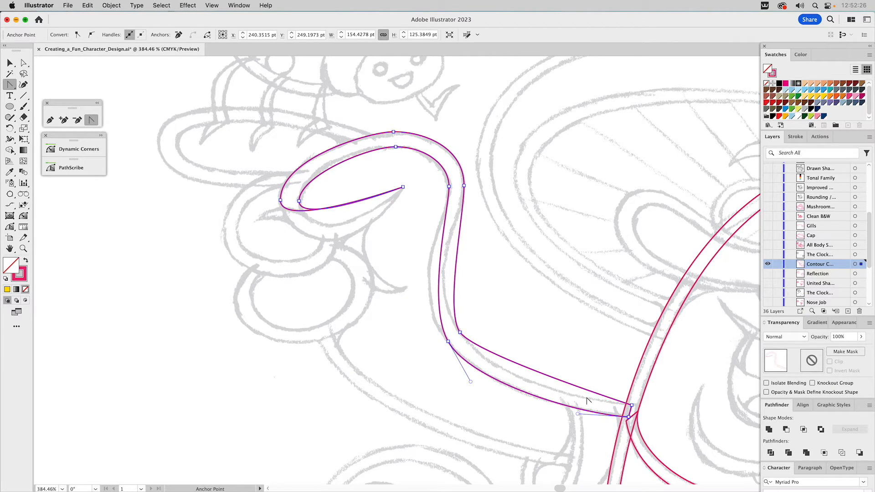
left_click_drag(631, 406, 601, 401)
- Remove the extra handle extending into the body from the arm's upper end anchor, using the Anchor Point tool
key("a")
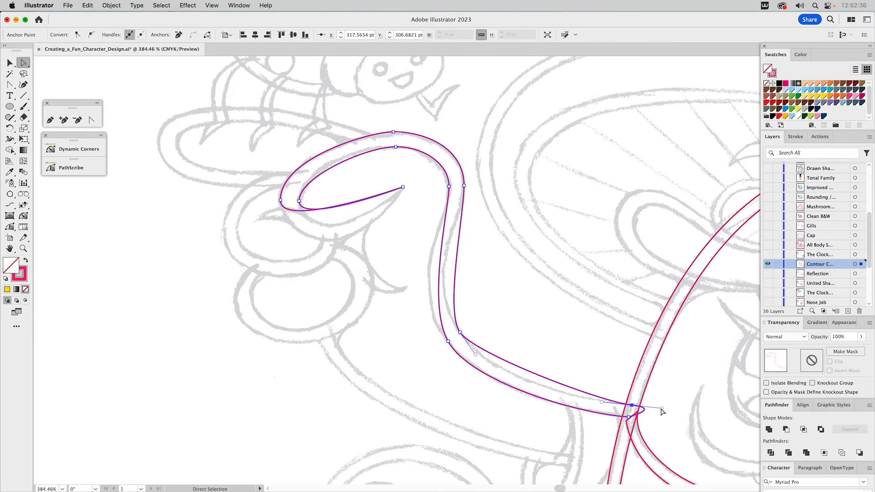
left_click(91, 120)
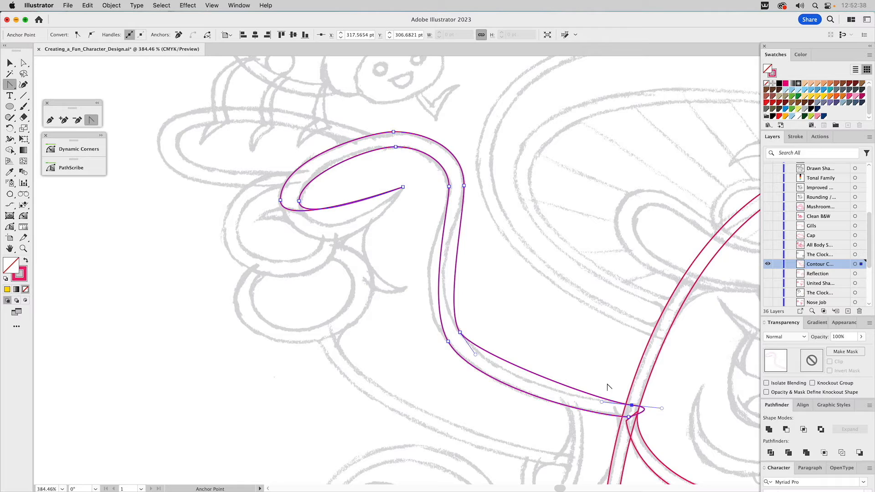
left_click(662, 409)
- Bend the two segments under the thumb downward with the PathScribe tool to form its tapered crease, and deselect the path
left_click(11, 228)
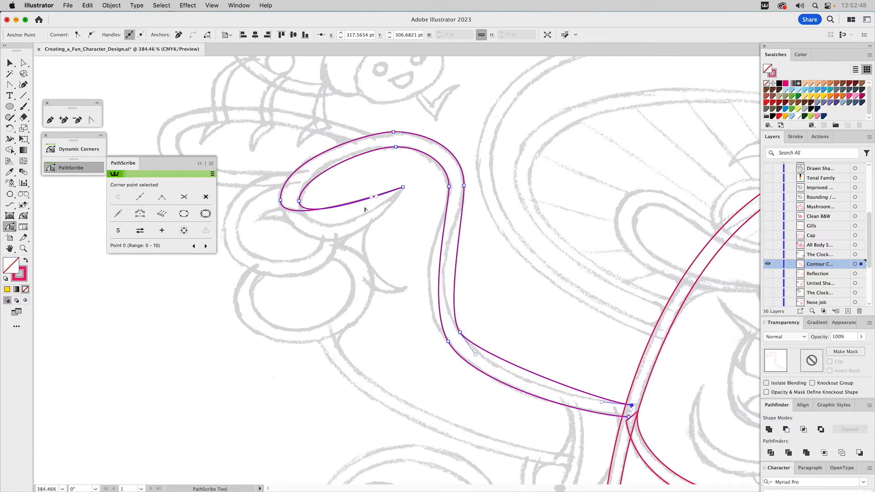
left_click(11, 228)
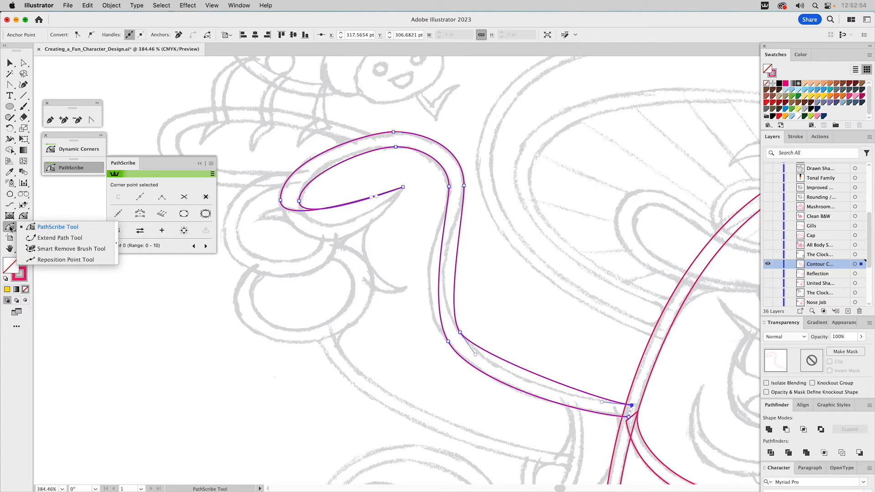
left_click(11, 228)
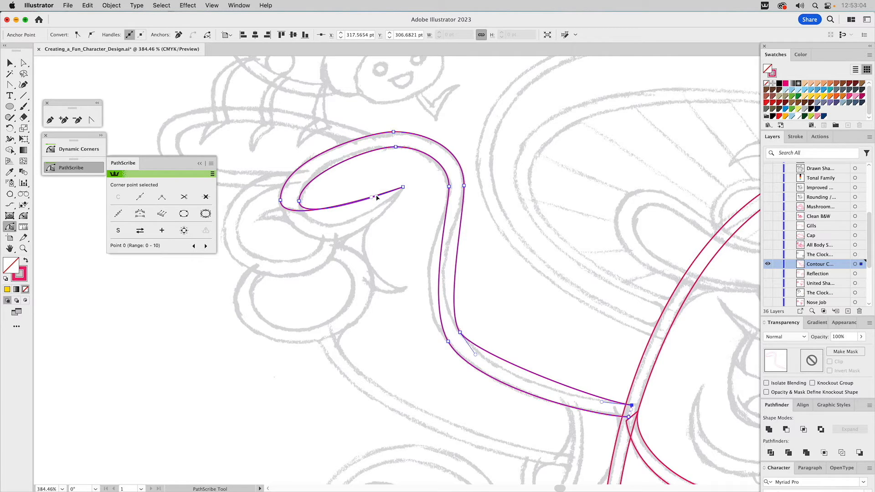
left_click_drag(376, 197, 379, 246)
left_click_drag(375, 201, 375, 222)
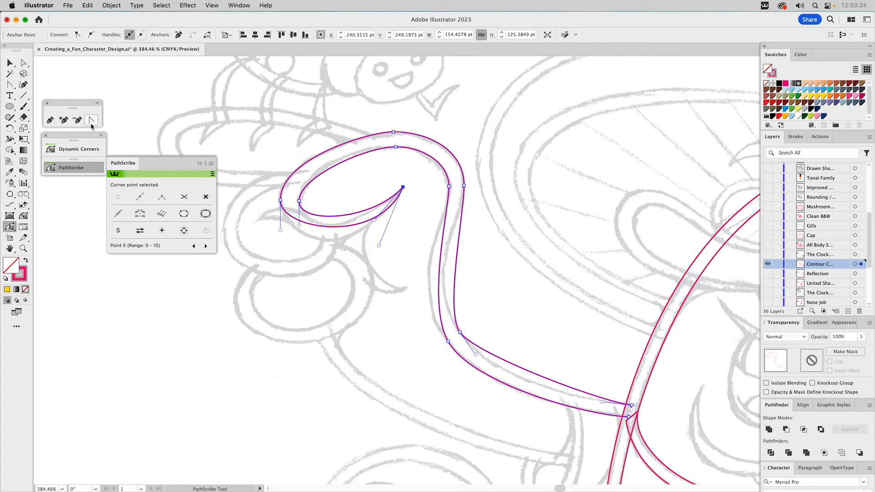
key("super")
left_click(154, 124, "super")
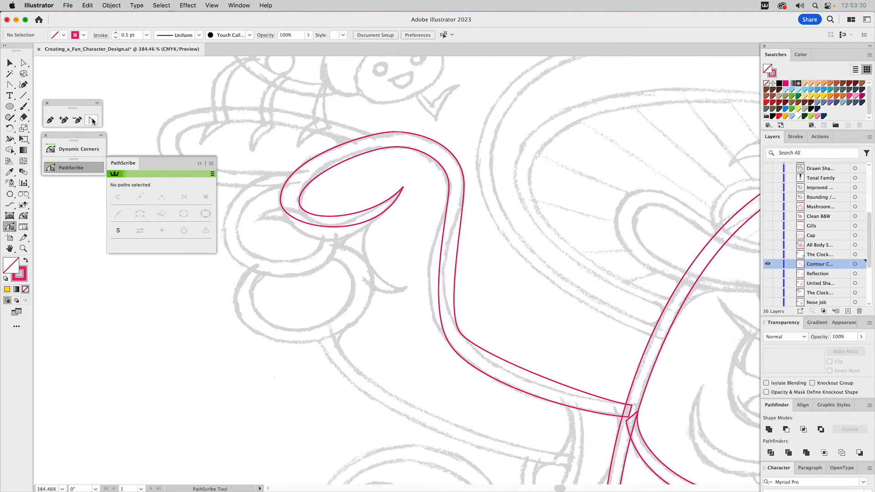
- Open the PathScribe tool's preferences and examine its panel and tool options
left_click(92, 120)
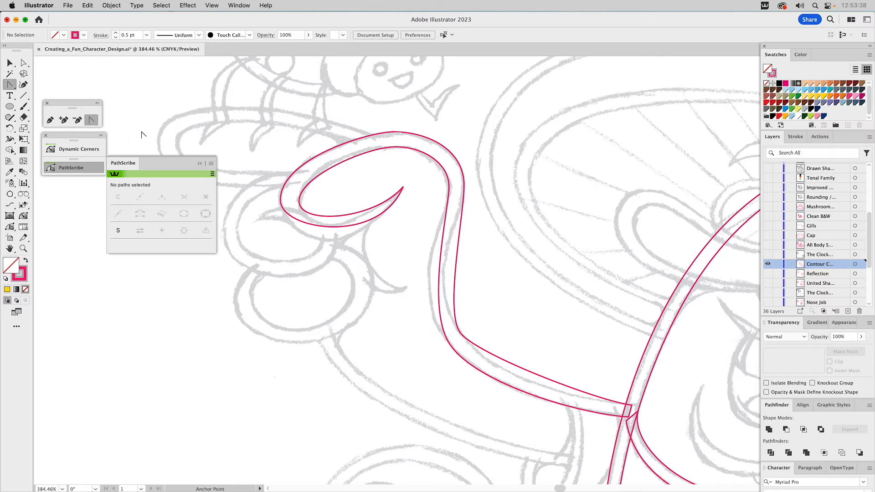
left_click(9, 227)
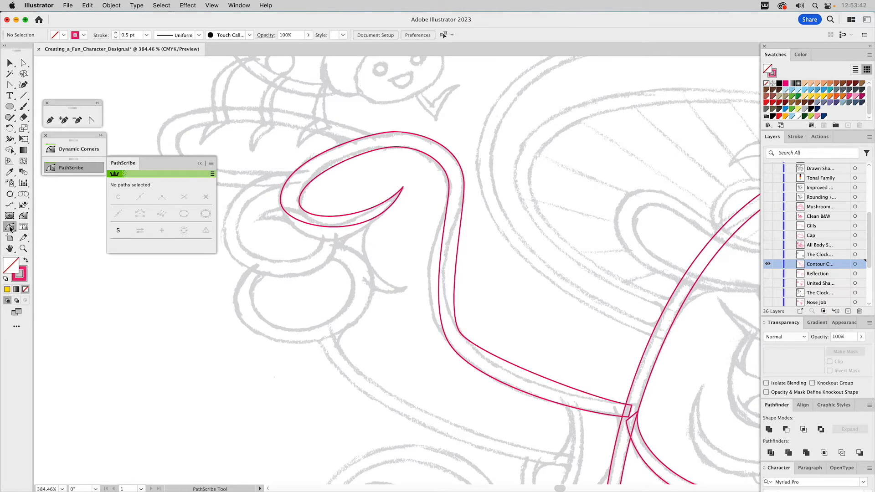
double_click(10, 227)
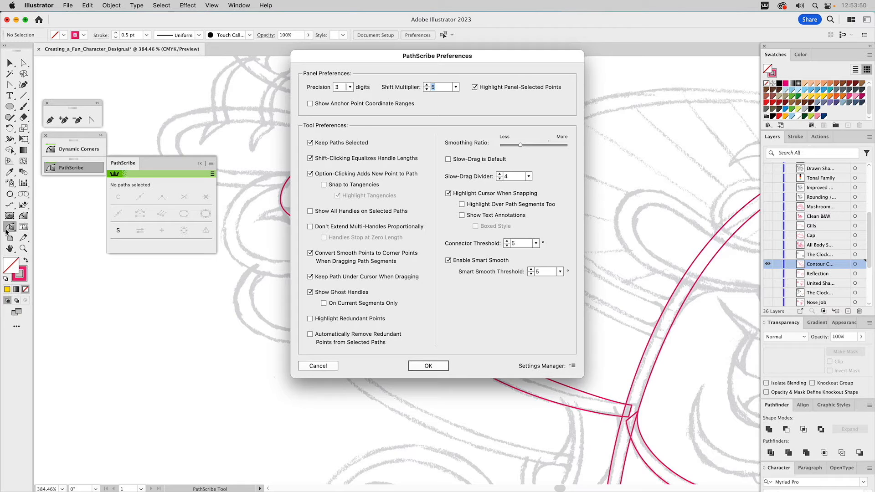
left_click_drag(326, 53, 305, 95)
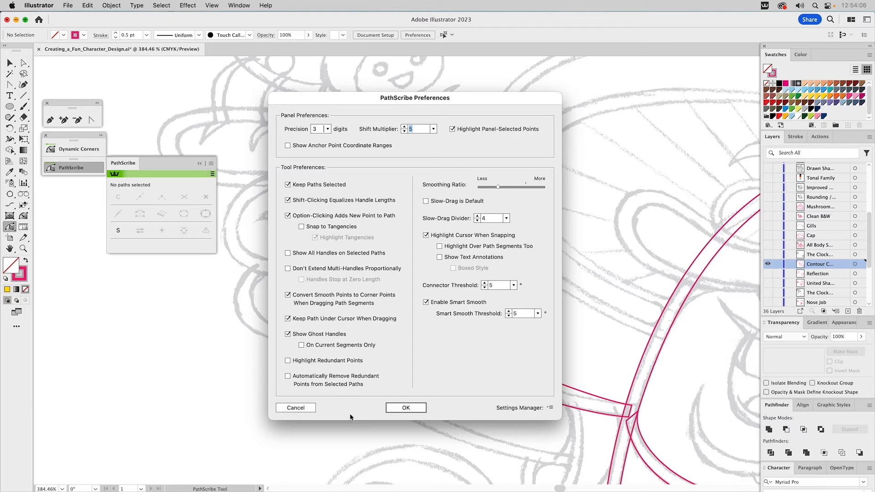
- Cancel the PathScribe preferences and extend the lower handles of the thumb's two outermost anchors downward with Direct Selection
left_click(307, 408)
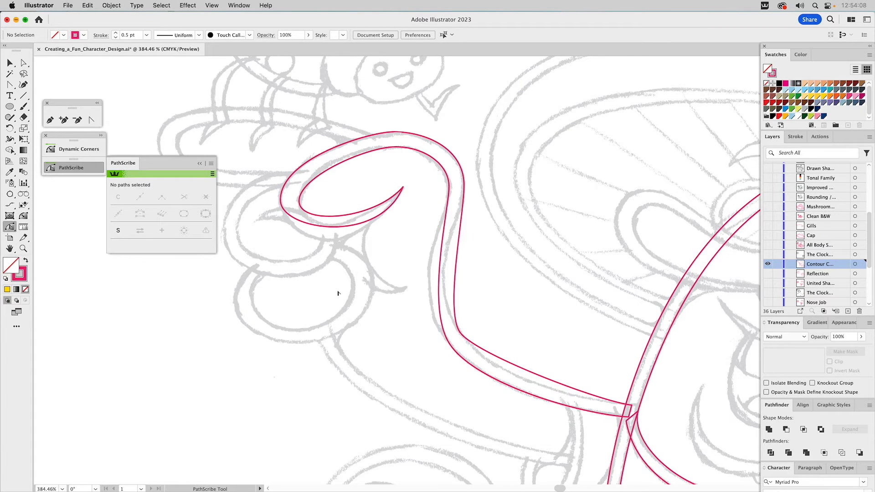
key("a")
left_click(357, 209)
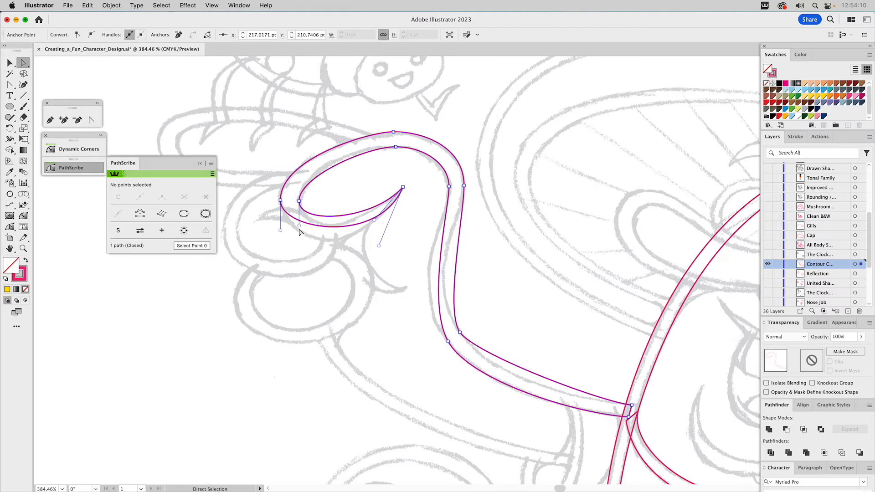
left_click_drag(280, 230, 280, 249)
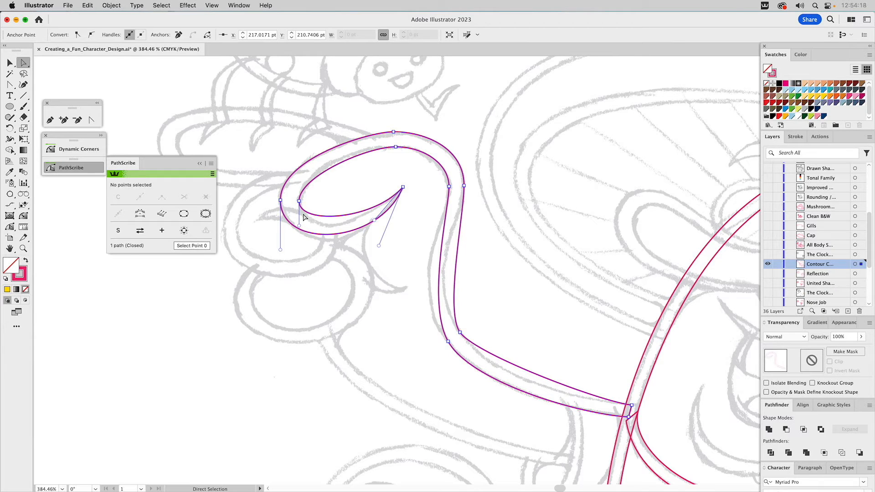
left_click_drag(299, 226, 297, 239)
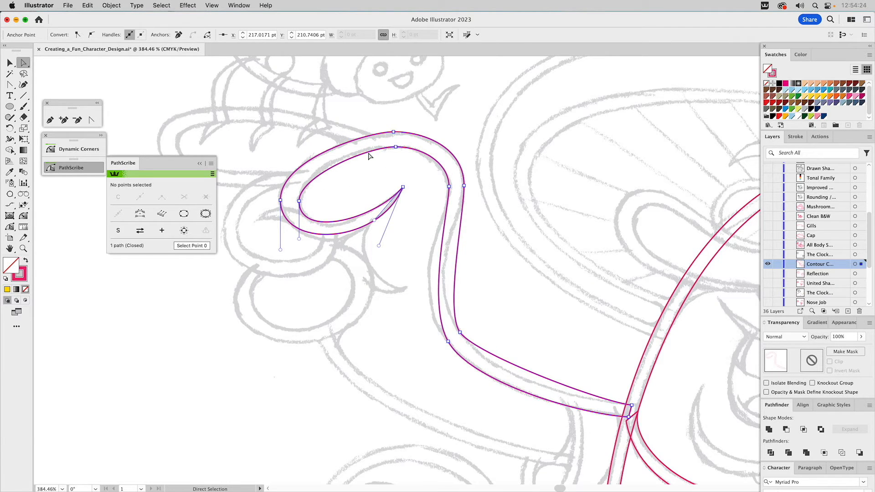
- Lengthen the upper handles at the thumb's outermost anchors and the horizontal handles at its top anchors to follow the sketch
left_click(299, 201)
left_click_drag(299, 179, 302, 169)
left_click(393, 132)
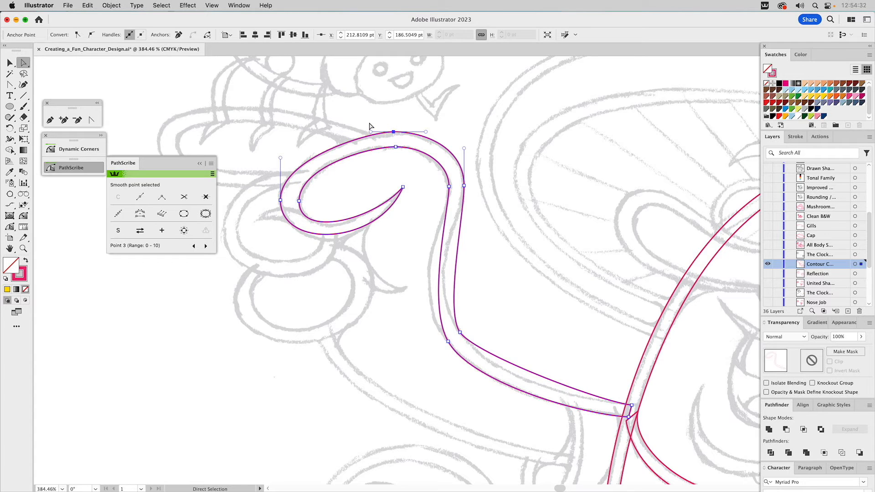
left_click_drag(371, 132, 355, 130)
mouse_move(426, 133)
left_mouse_down()
mouse_move(450, 134)
mouse_move(465, 162)
mouse_move(376, 154)
mouse_move(432, 147)
left_mouse_up()
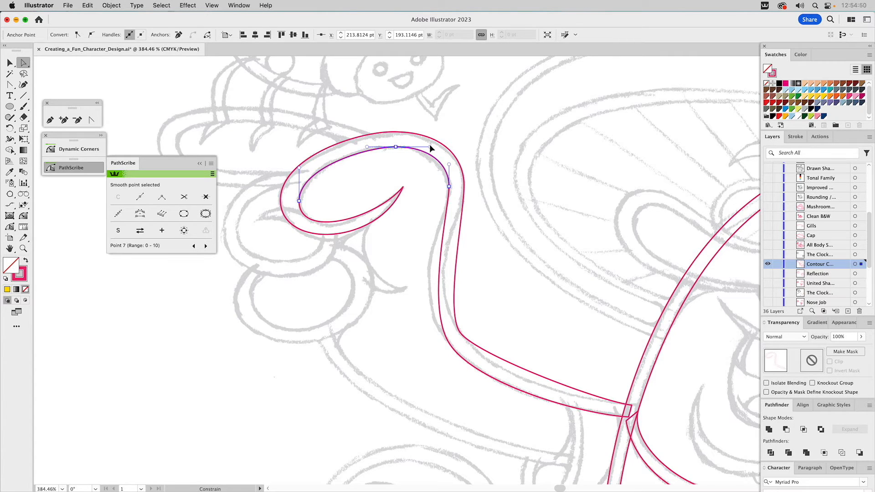
left_click_drag(431, 146, 431, 147)
- Adjust the thumb tip anchor's two handles so both crease curves match the sketched stroke underneath the thumb
left_click(344, 222)
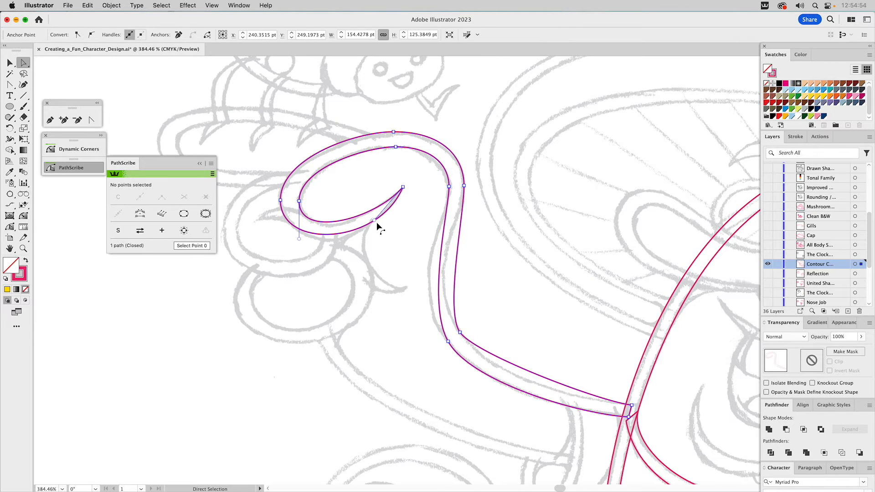
left_click_drag(372, 220, 370, 222)
left_click_drag(356, 227, 378, 248)
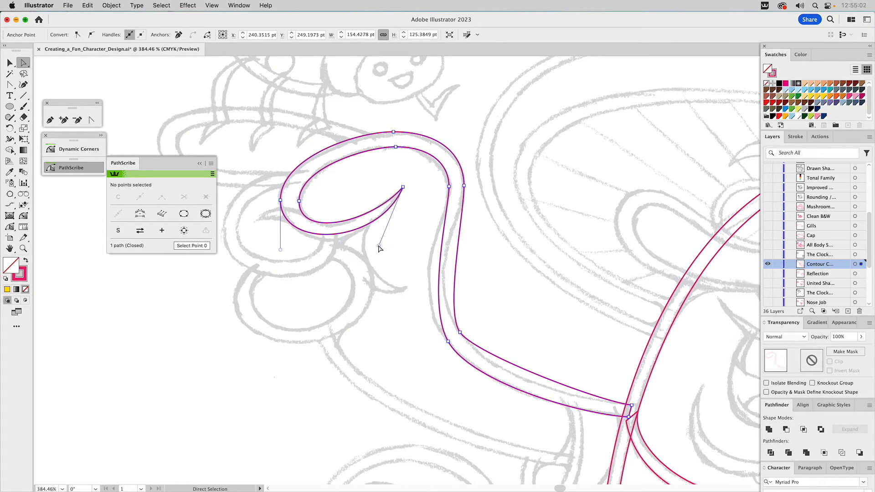
left_click(377, 250)
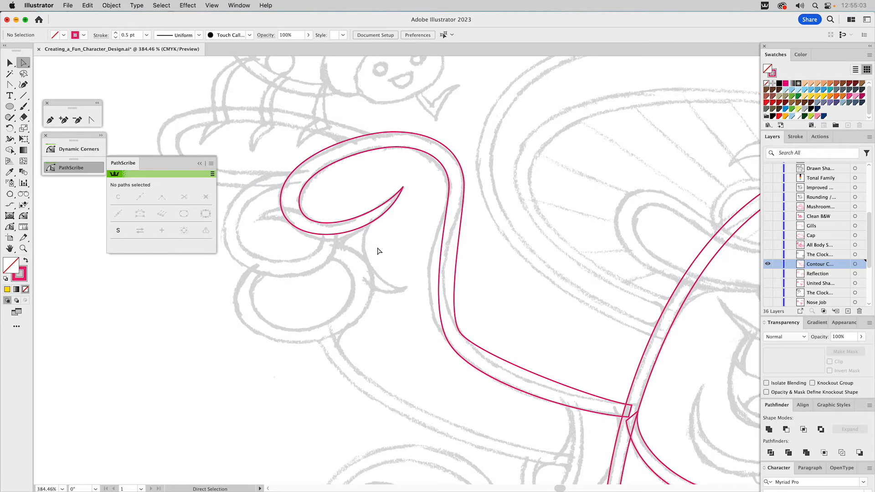
left_click(383, 217)
left_click_drag(379, 247, 371, 255)
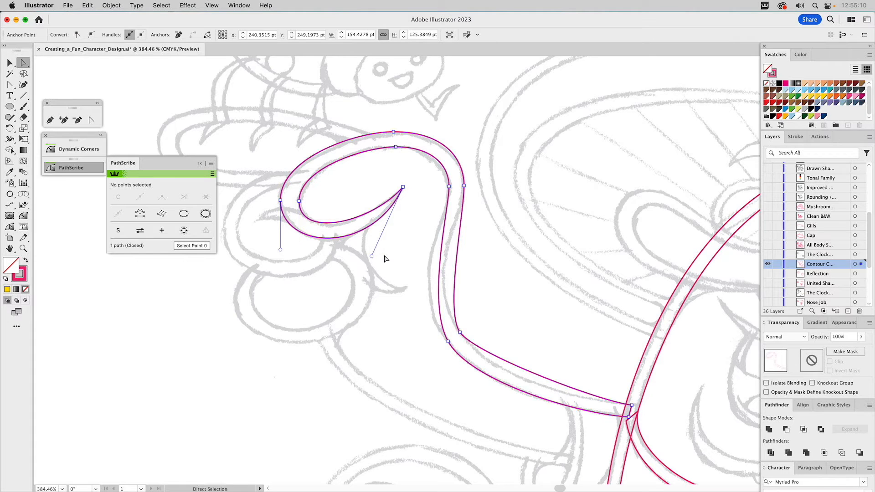
- Extend the handles along the forearm's outer contour, from the wrist to the elbow, to bend it onto the sketch
left_click(448, 341)
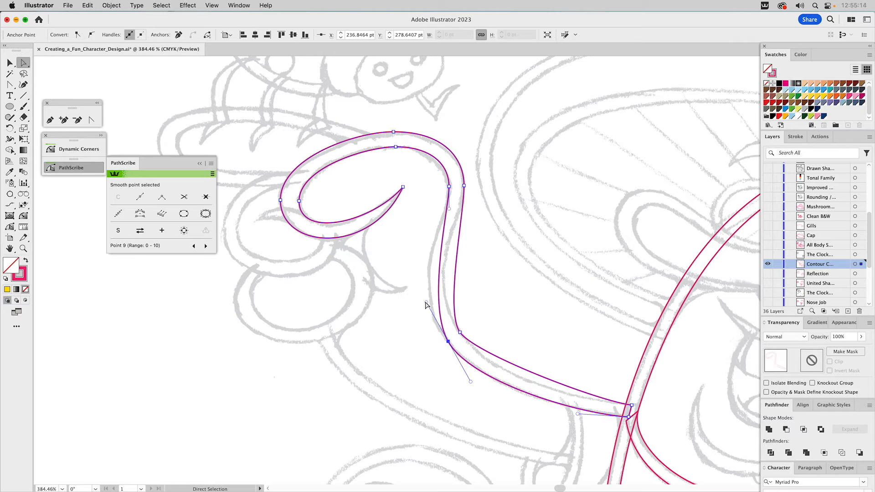
left_click_drag(425, 302, 405, 279)
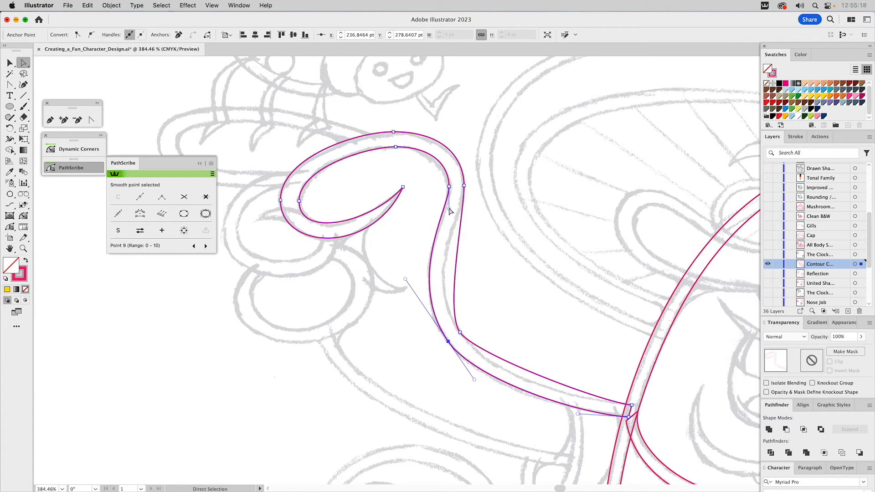
left_click_drag(449, 210, 449, 223)
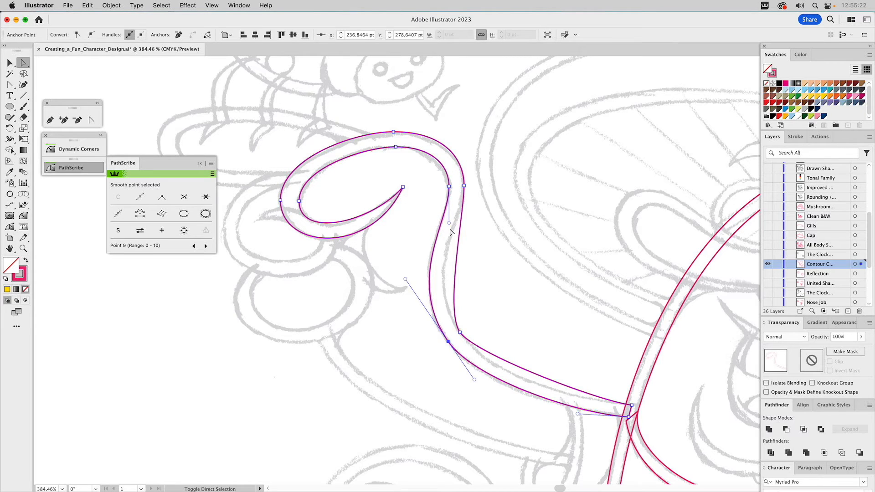
left_click_drag(449, 223, 451, 224)
- Extend the wrist and elbow handles on the arm's inner contour so it curves parallel to the outer contour
left_click(464, 186)
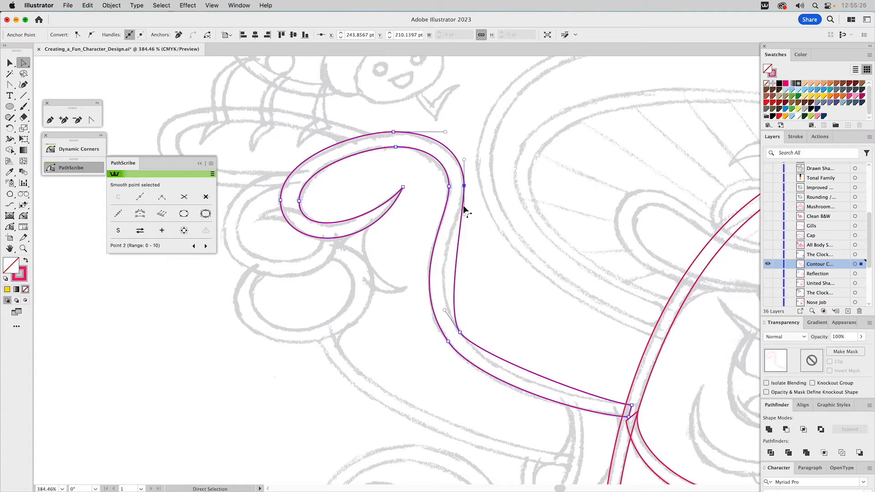
left_click_drag(464, 218, 464, 231)
left_click_drag(445, 310, 420, 270)
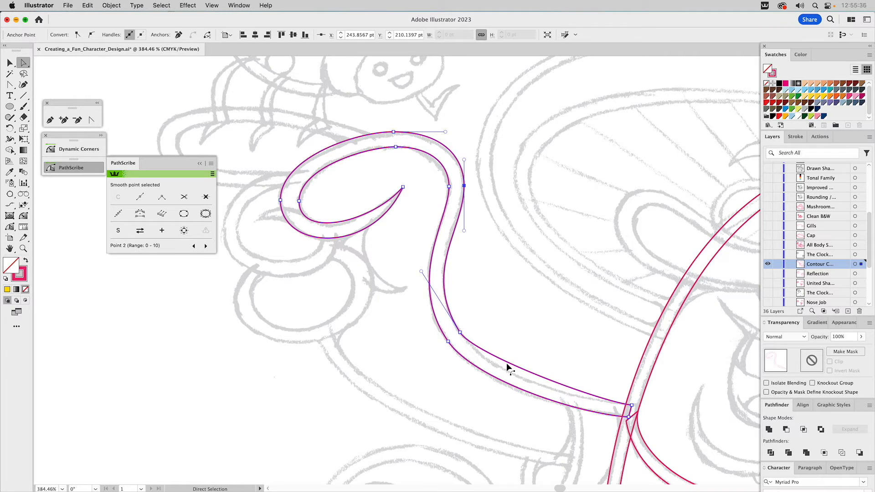
left_click(461, 333)
left_click_drag(475, 356, 489, 383)
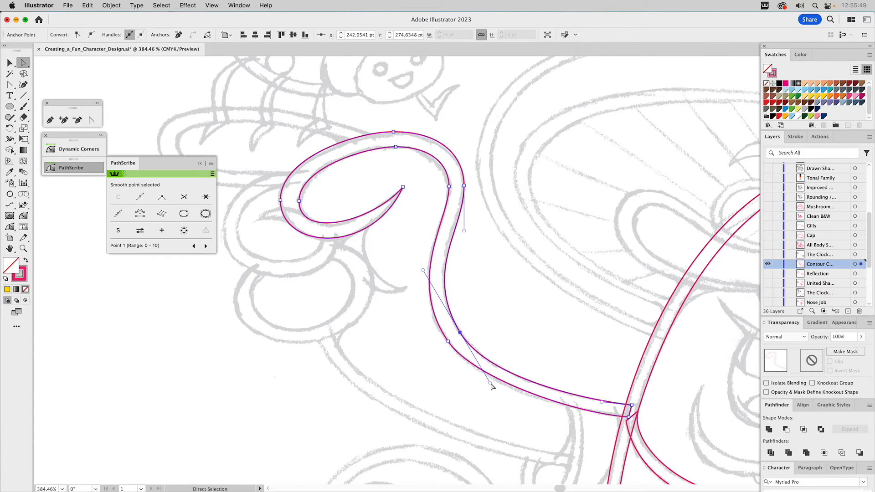
left_click(632, 407)
left_click_drag(474, 182, 461, 199)
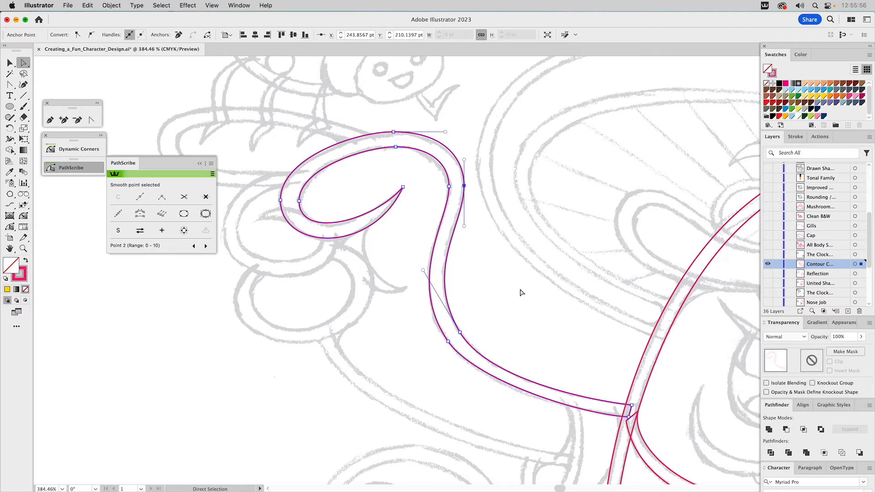
- Fine-tune the handles of both upper-arm segments between the elbow and the body, and deselect the path
left_click(578, 414)
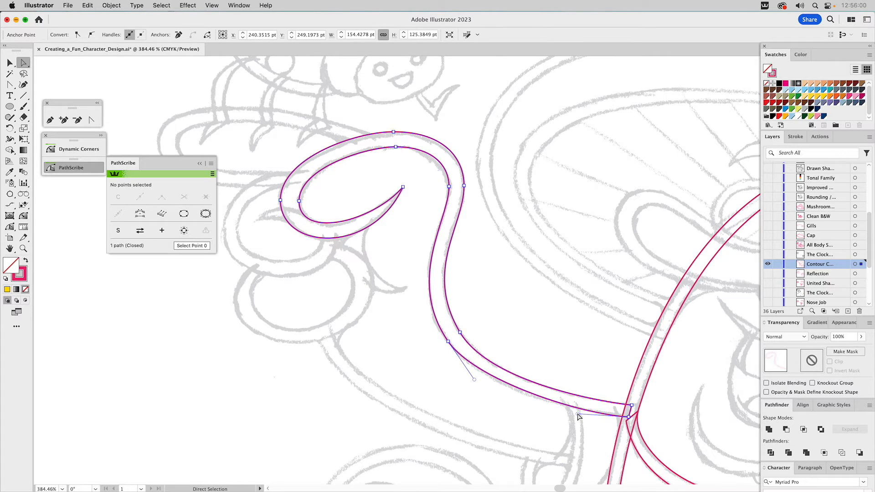
left_click_drag(577, 414, 563, 412)
left_click(582, 399)
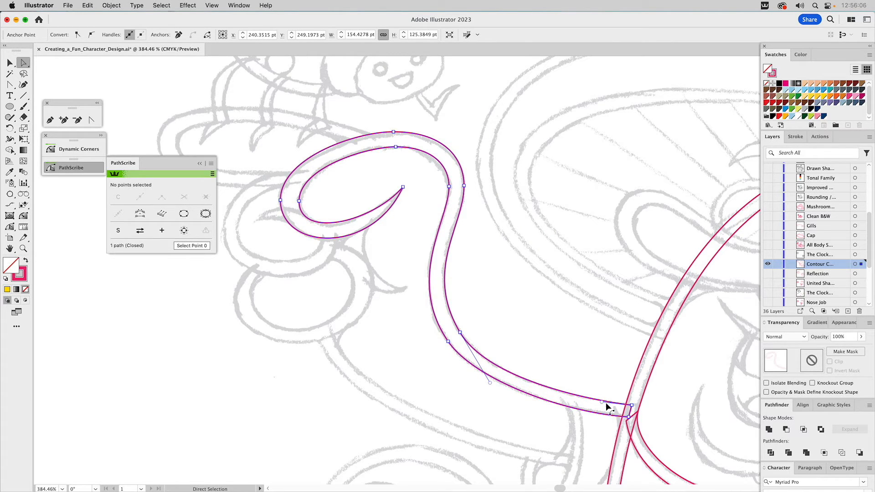
left_click_drag(605, 403, 593, 405)
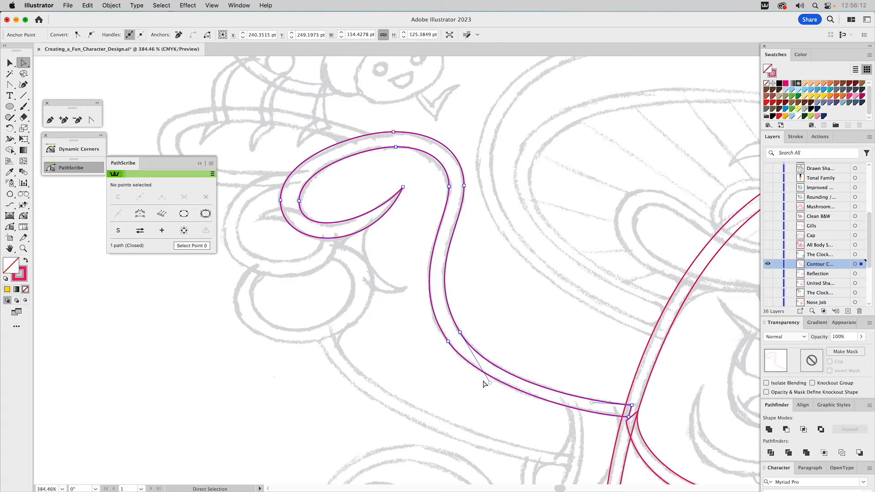
left_click_drag(488, 381, 487, 378)
key("super")
left_click(474, 258)
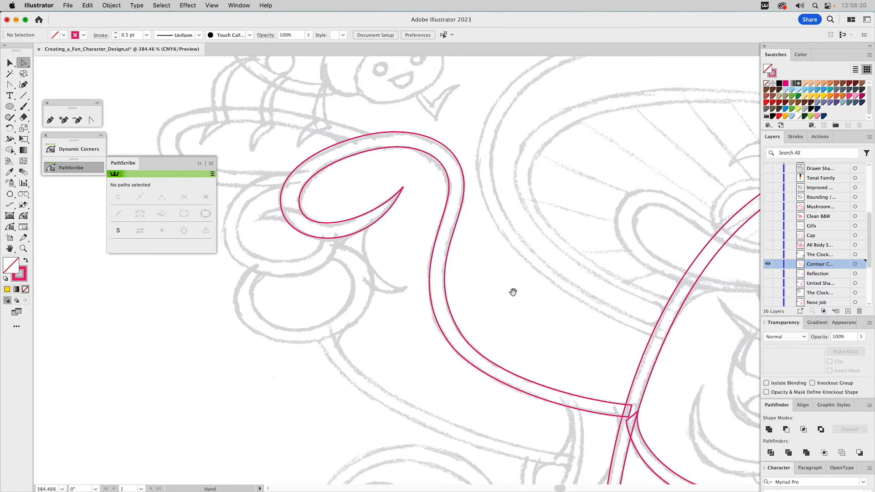
- Nudge the thumb tip's inner crease handle to even out the taper, and deselect the arm path
left_click_drag(511, 291, 479, 235)
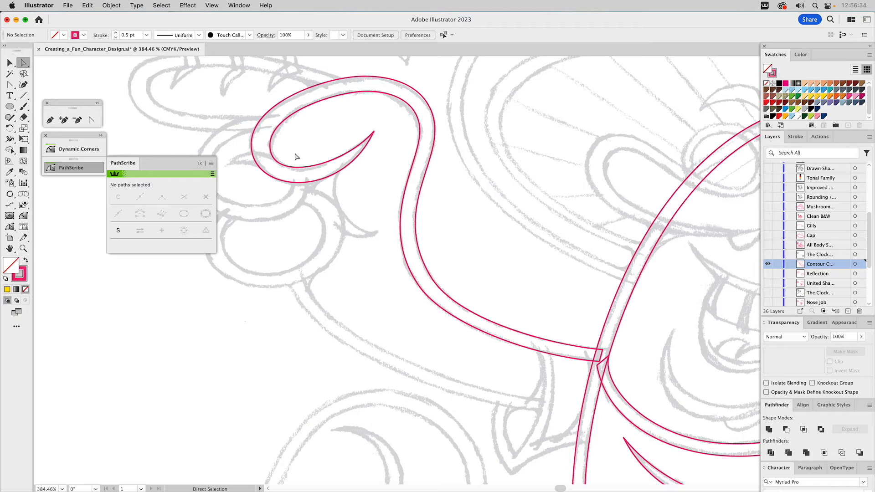
left_click(314, 177)
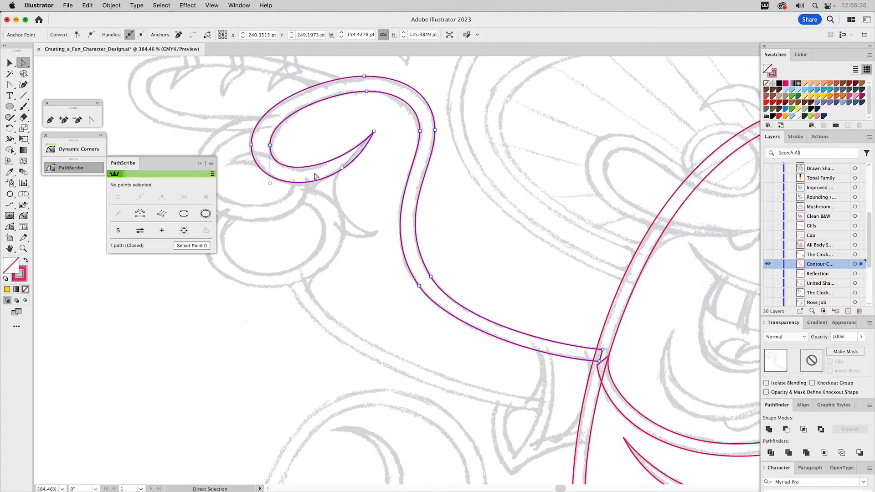
left_click(339, 168)
left_click(338, 171)
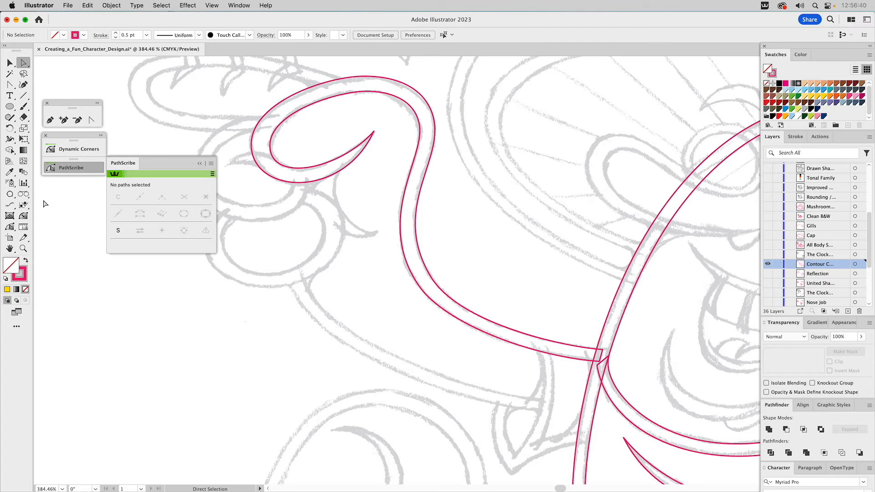
- Fit the artboard in view, hide the contour layer, and show the All Body and Cap layers
left_click(23, 248)
left_click(360, 260, "alt")
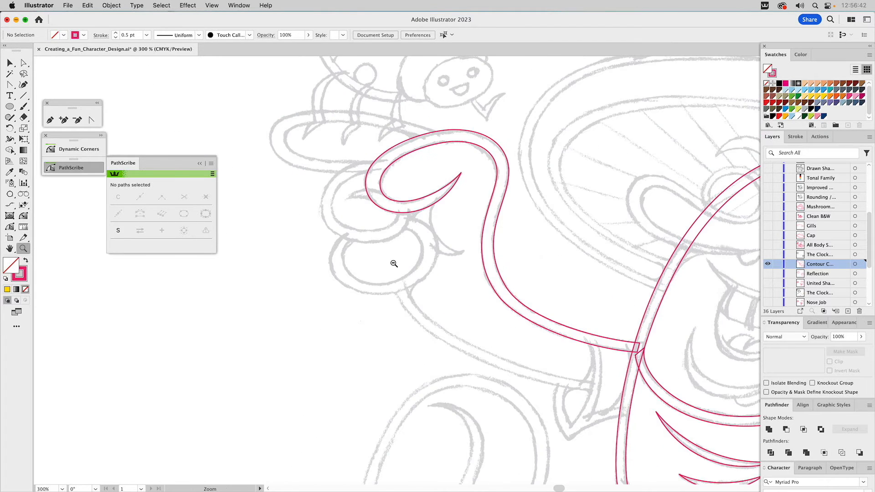
left_click(449, 260, "alt")
key("super+0")
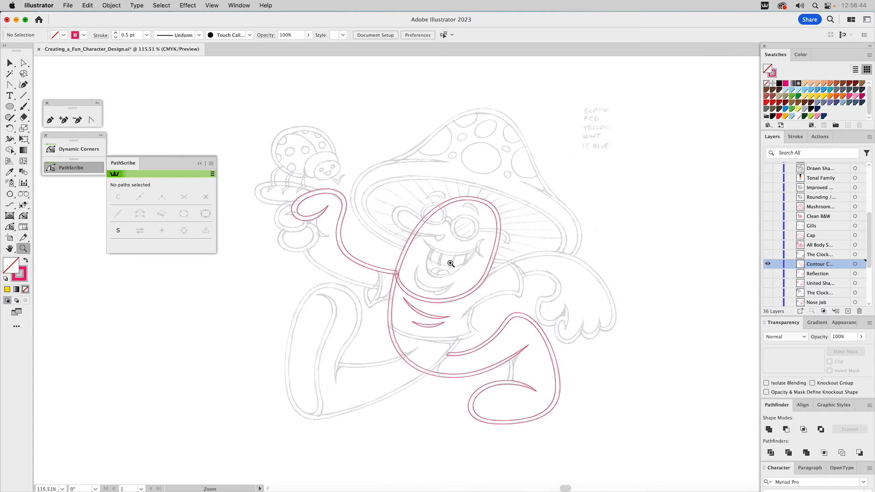
left_click(767, 264)
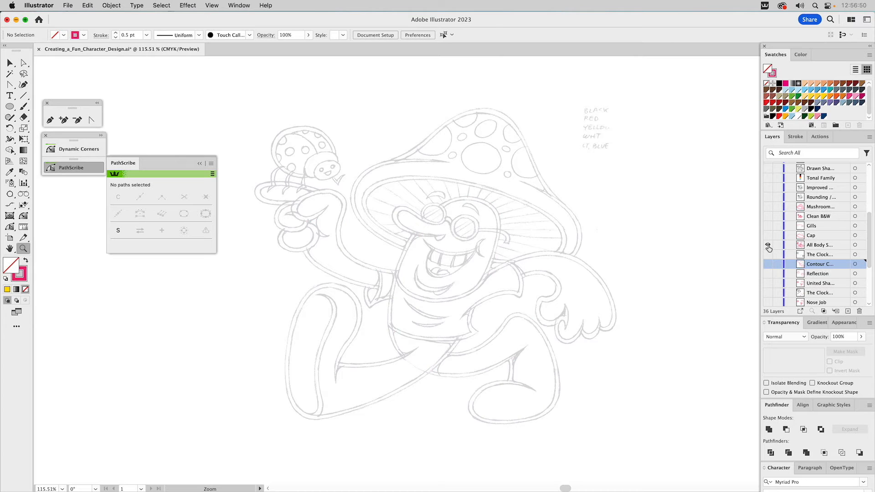
left_click(768, 245)
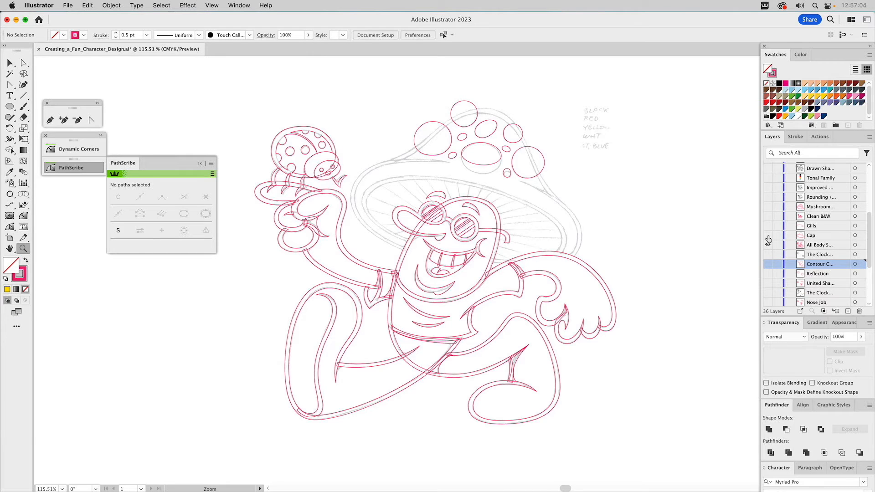
key("v")
left_click(767, 235)
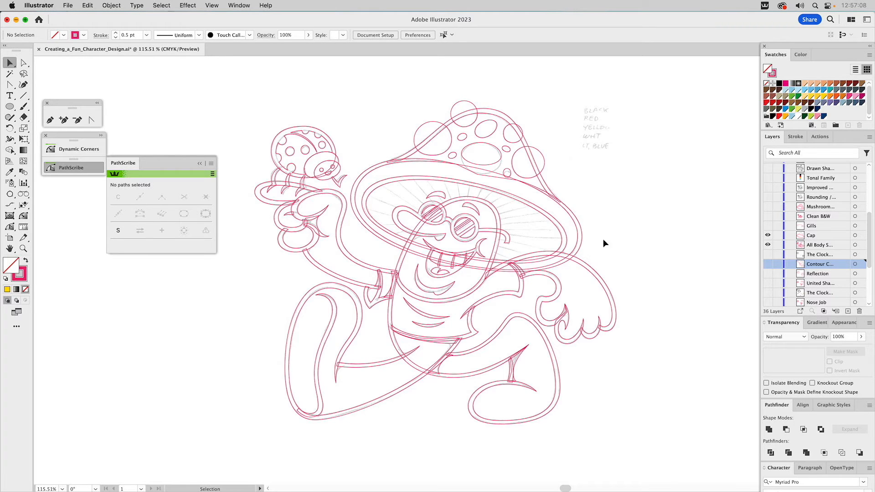
- Examine the cap's brim ellipses, its crown contour and the compound spots path by selecting each one
left_click(548, 236)
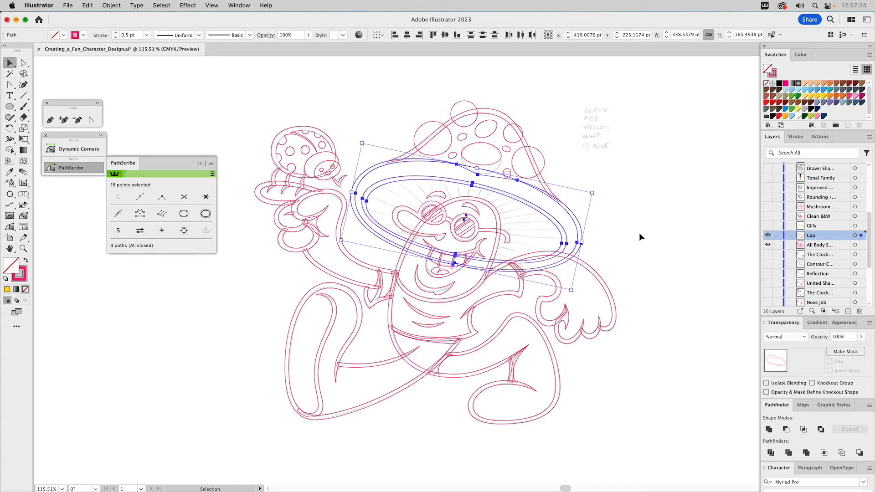
left_click(610, 152)
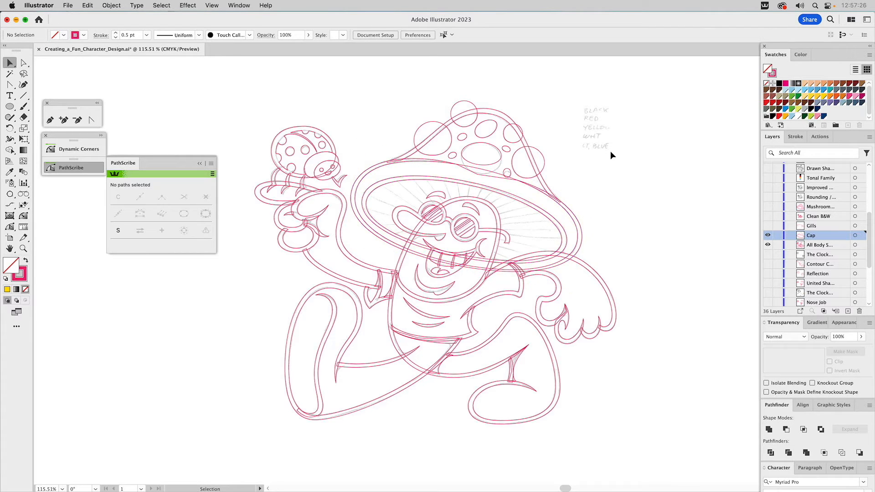
left_click(546, 182)
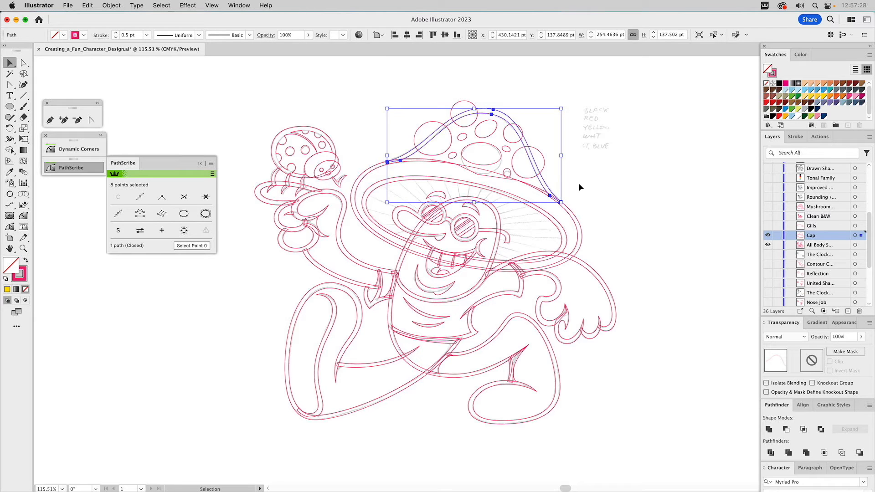
left_click(589, 176)
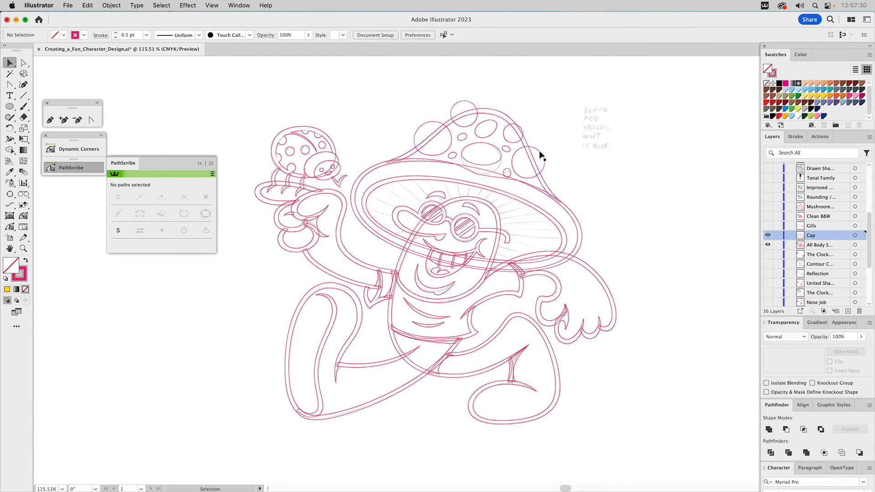
left_click(541, 155)
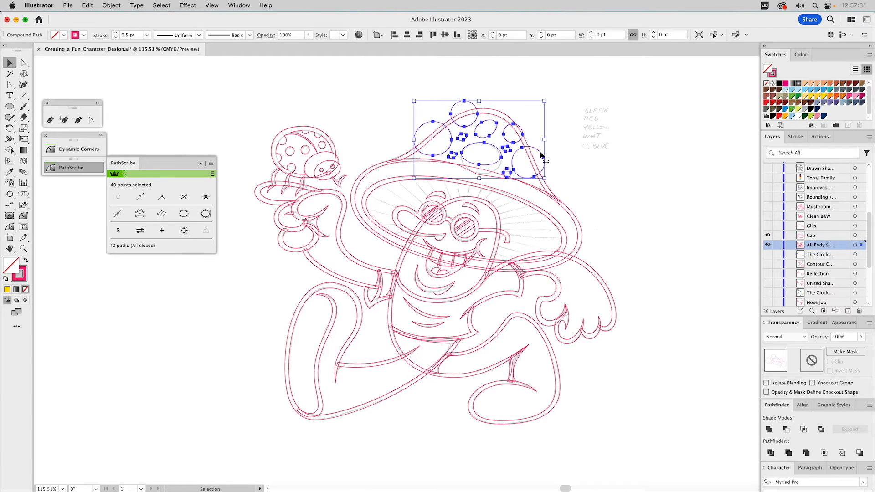
left_click(599, 181)
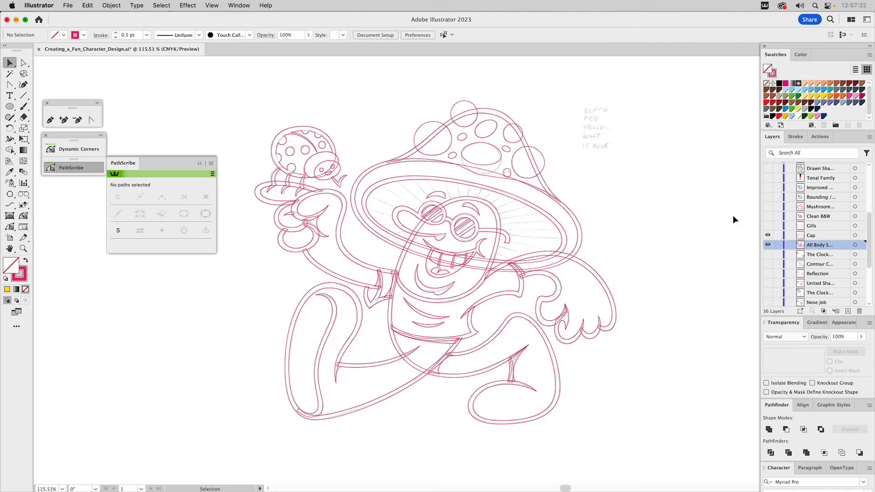
- Show the Gills layer and select all of its gill lines
left_click(767, 226)
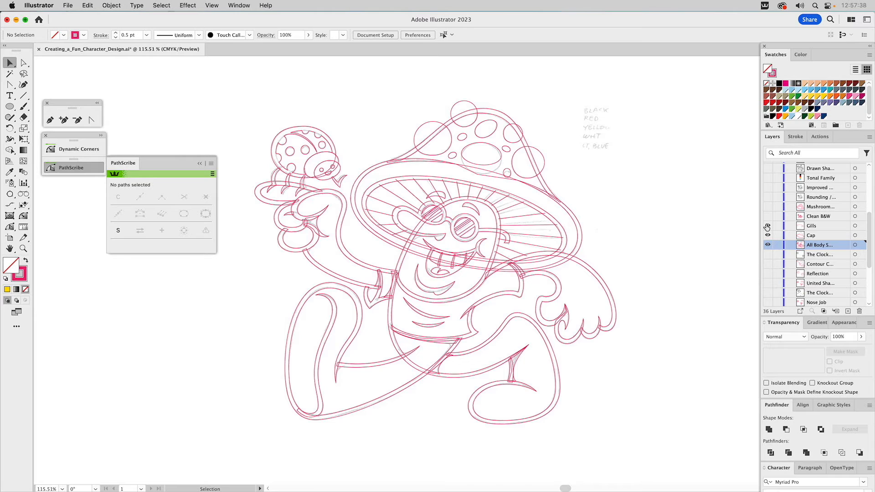
left_click(855, 226)
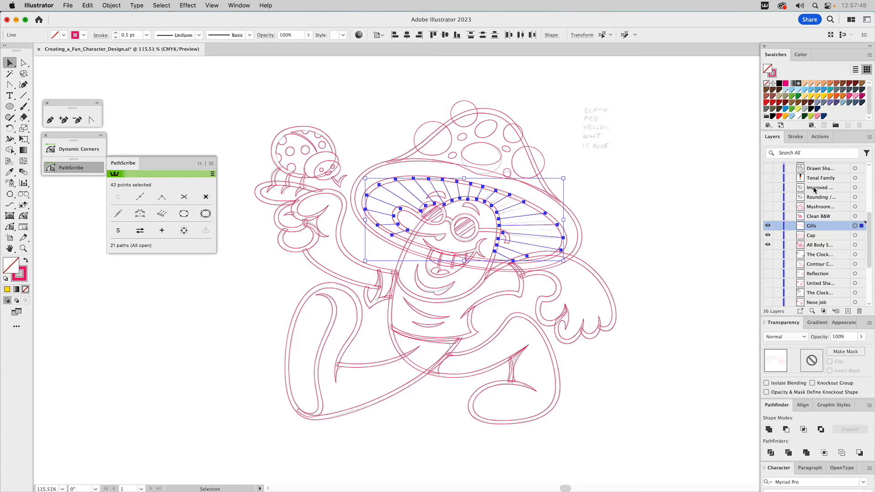
key("z")
left_click_drag(456, 167, 594, 313)
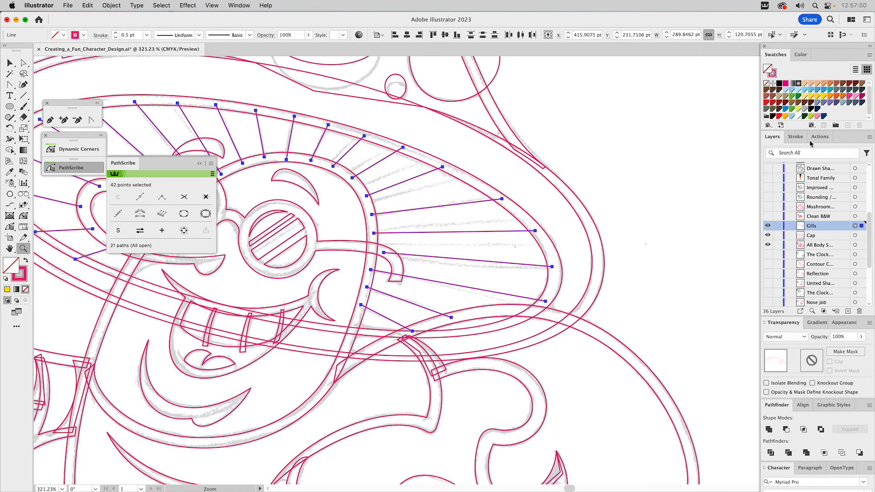
- Set the stroke weight of the selected gill lines to 2.5 pt and deselect them
left_click(793, 136)
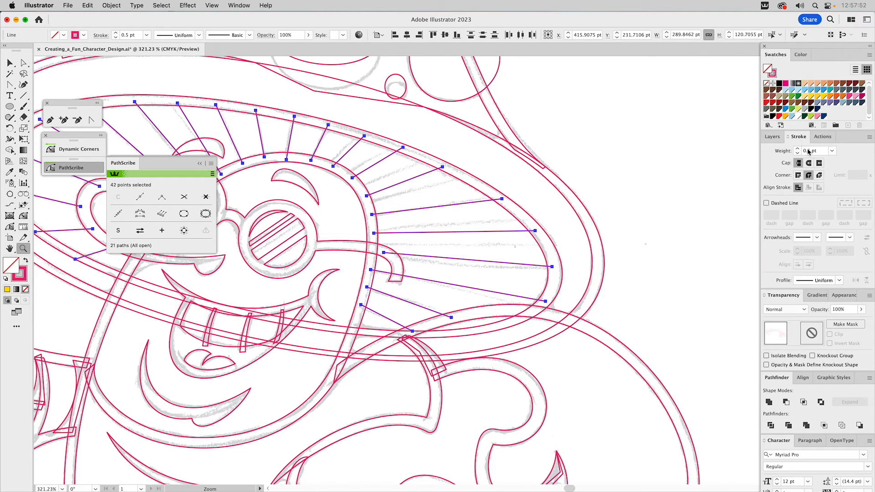
left_click(832, 152)
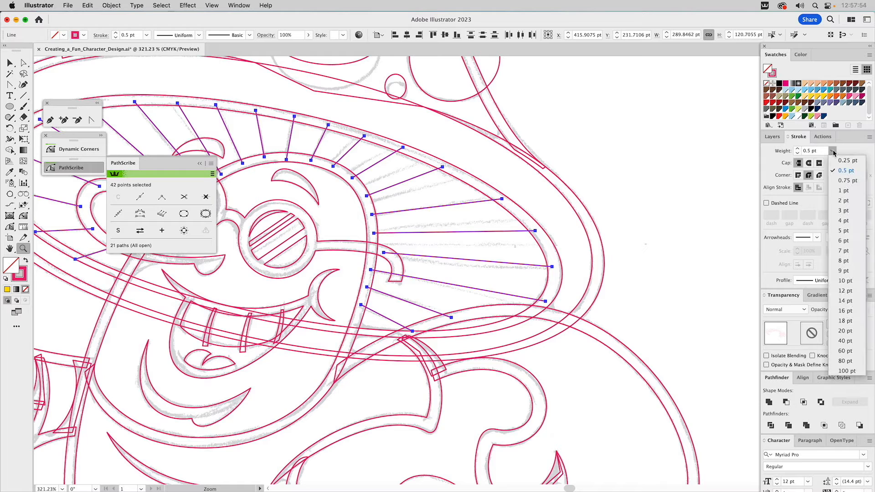
left_click(843, 201)
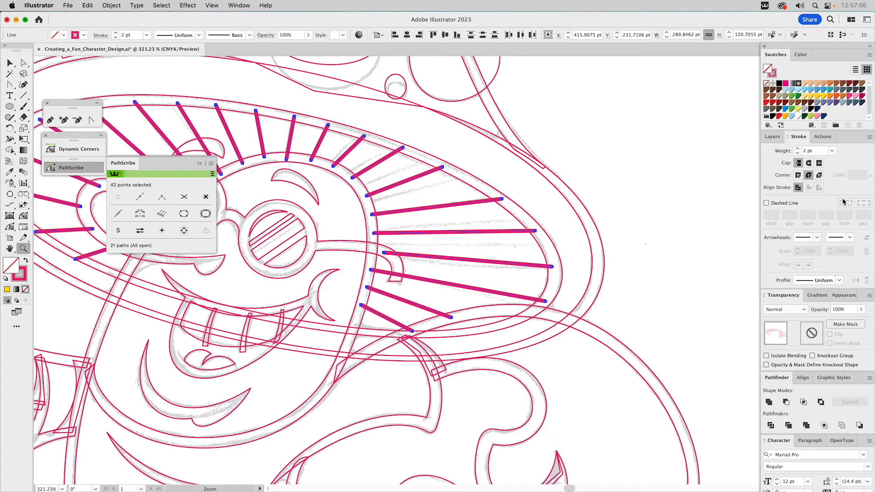
left_click(807, 150)
type(".5")
key("Return")
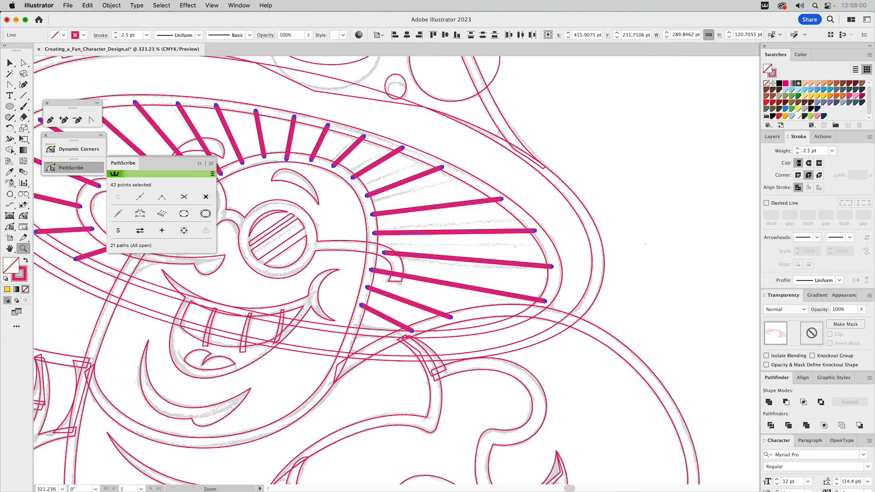
key("v")
left_click(599, 105)
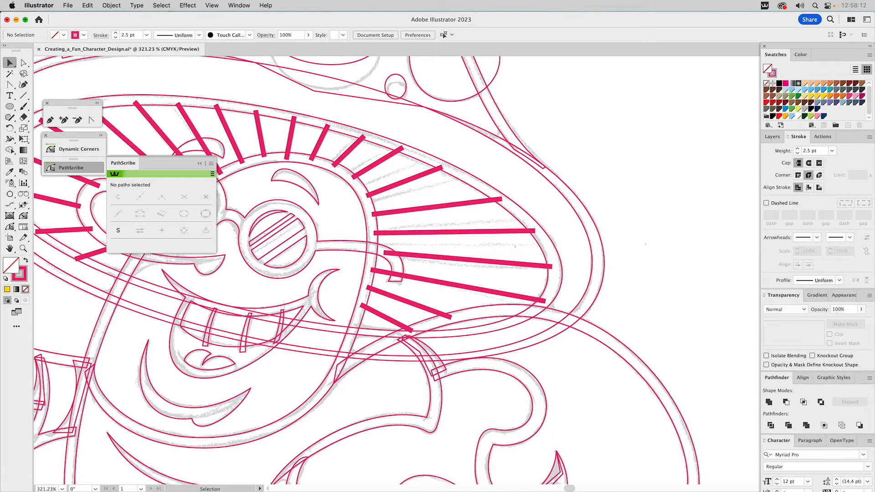
- Fit the artboard in view, show the Clean B&W layer, and hide the Gills, Cap and All Body layers
key("super+0")
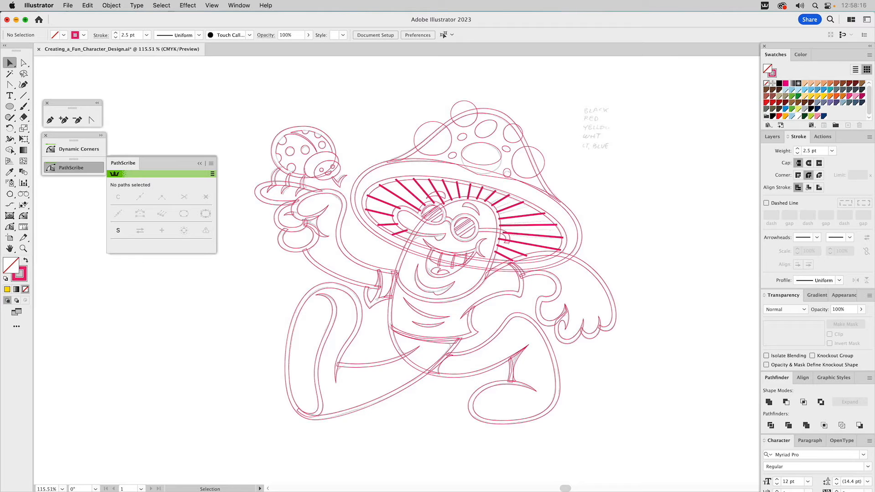
left_click(775, 136)
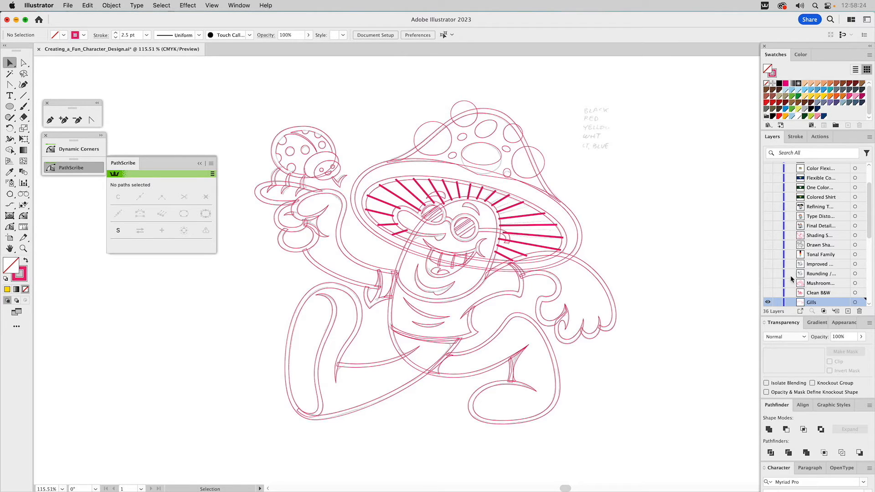
scroll(775, 282, "down", 5)
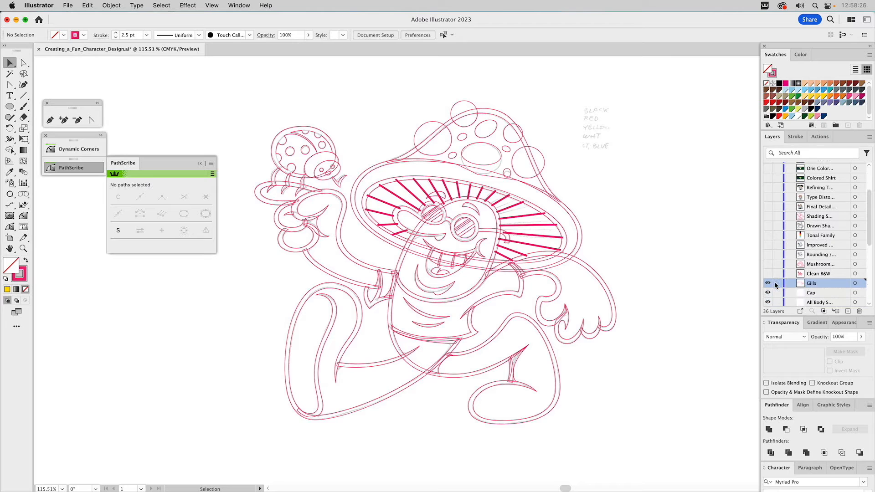
scroll(772, 283, "down", 4)
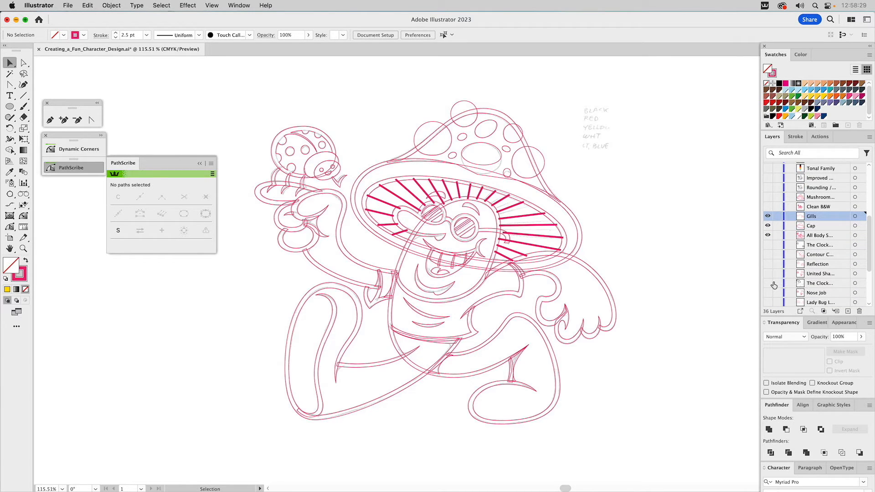
left_click(767, 207)
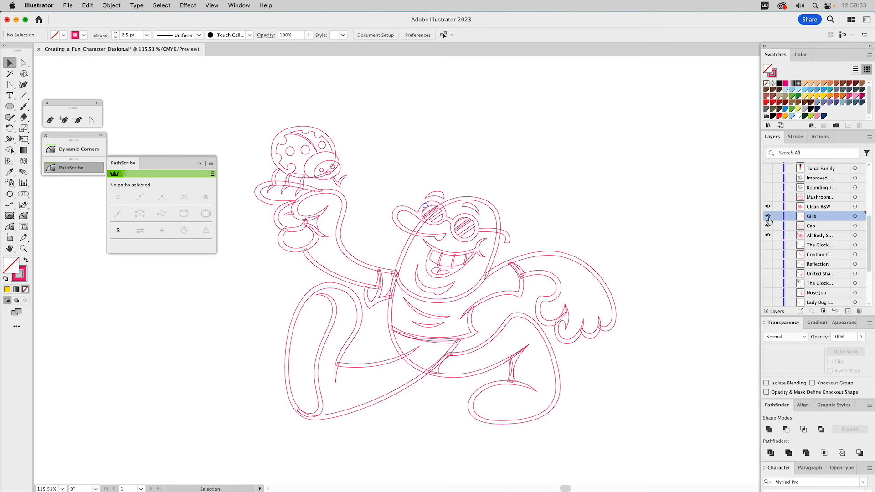
left_click_drag(768, 218, 767, 241)
scroll(790, 245, "up", 5)
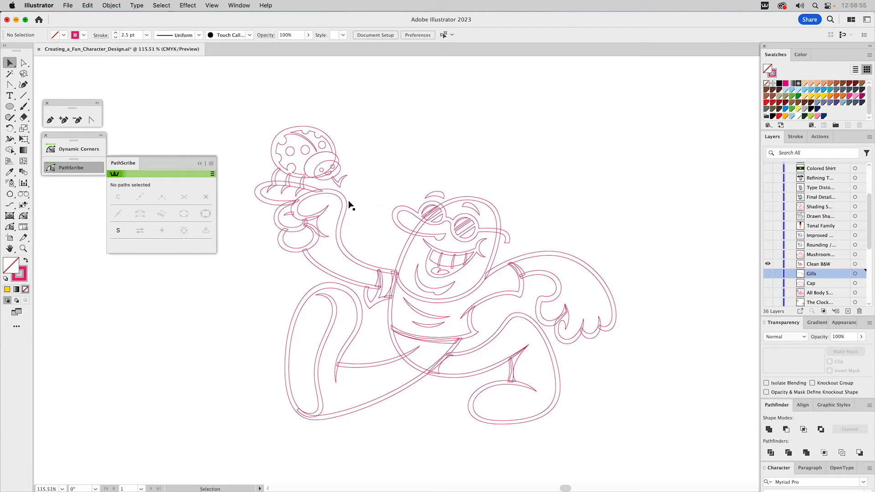
- Unite the raised arm, hand and finger shapes into one, and check the glasses-and-nose path by selecting it
left_click_drag(253, 200, 363, 251)
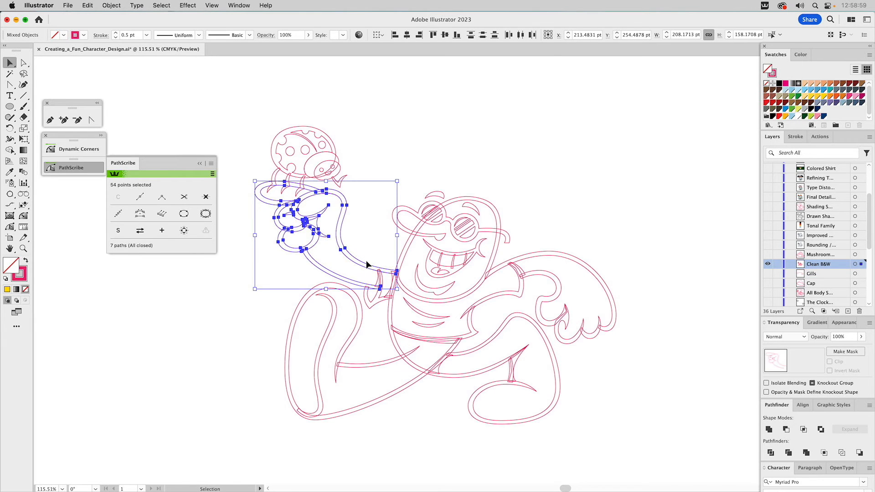
left_click(768, 429)
left_click(374, 212)
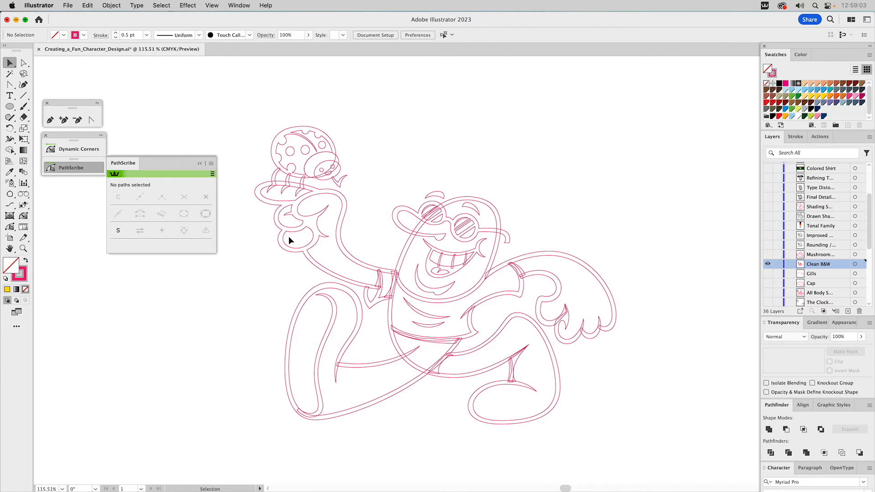
left_click(486, 233)
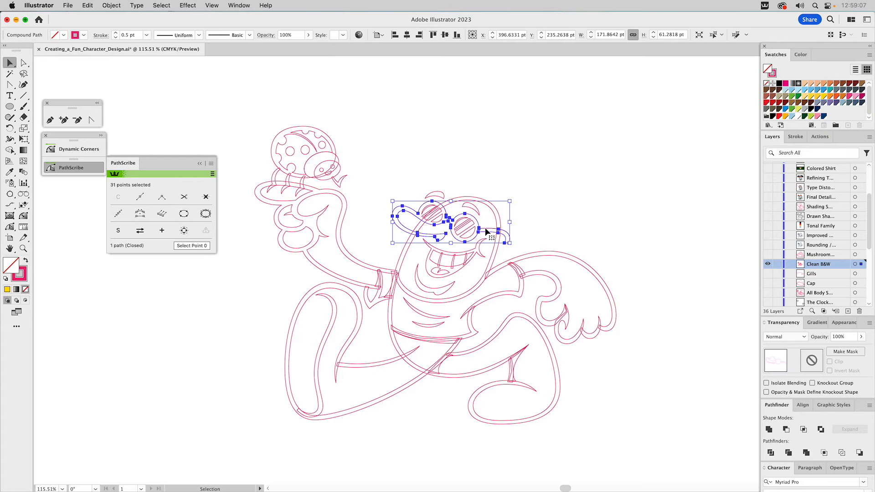
left_click(573, 219)
- Unite the raised arm with the overlapping sleeve and cuff shapes, display its appearance attributes, and deselect it
left_click(23, 248)
left_click_drag(235, 108, 424, 297)
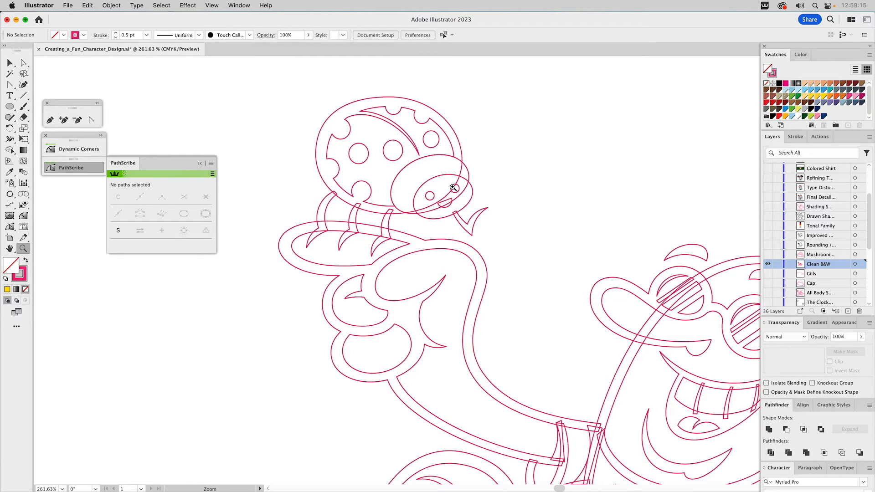
key("space")
left_click_drag(535, 331, 357, 170)
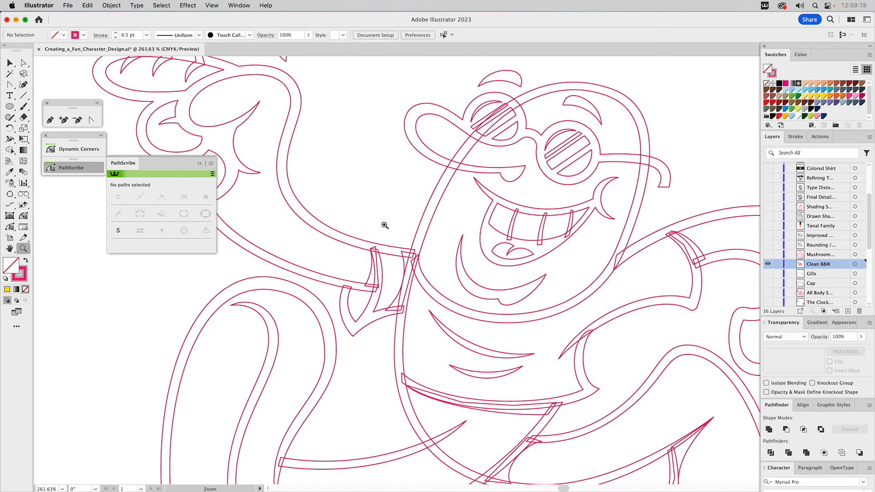
left_click_drag(360, 223, 390, 336)
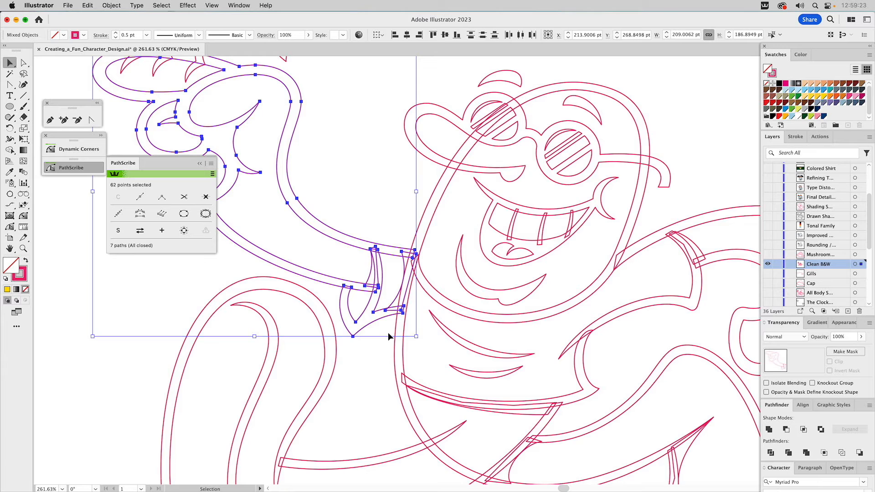
left_click(770, 429)
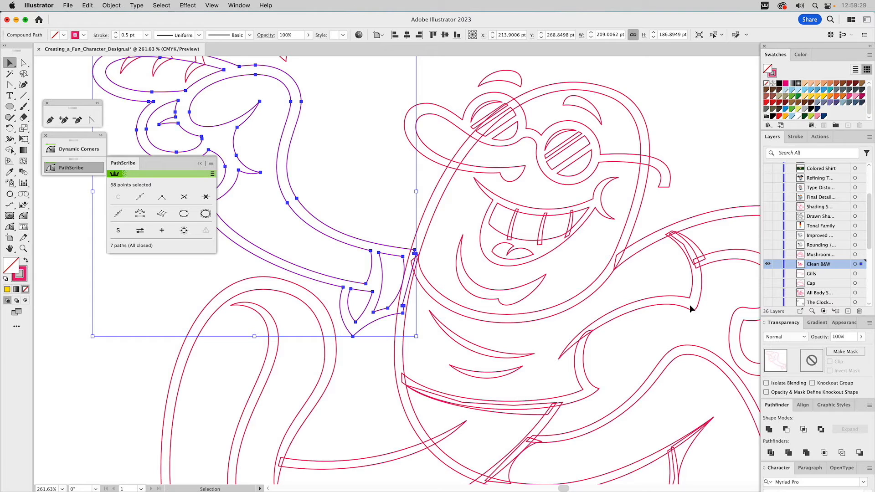
left_click(842, 323)
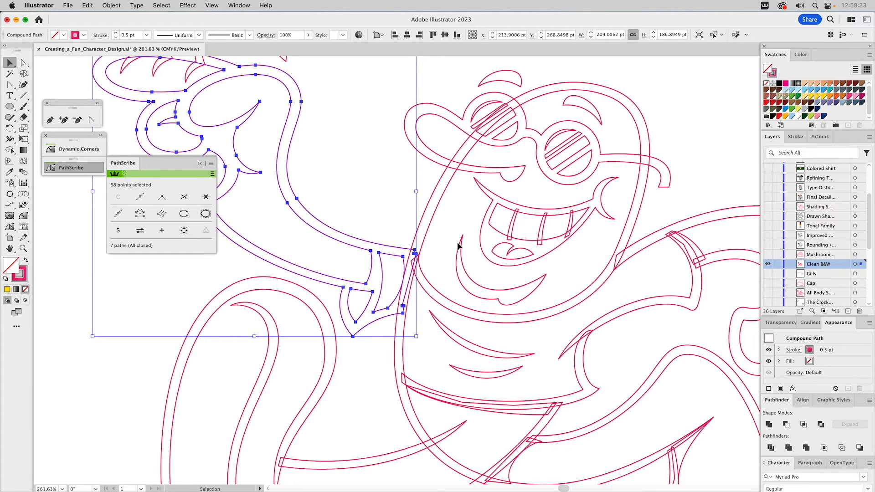
left_click(359, 189)
- Draw a closed Pen tool shape over the part of the body outline that crosses the nose and near lens
key("space")
left_click_drag(468, 179, 413, 237)
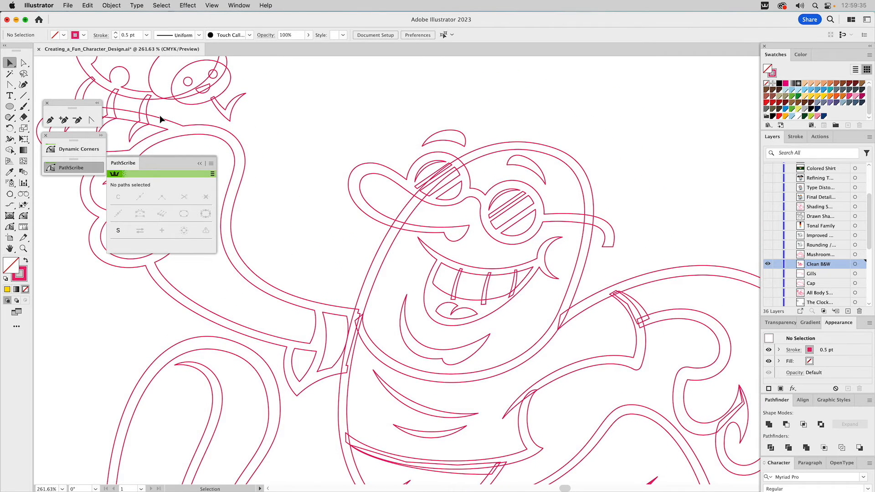
left_click(50, 119)
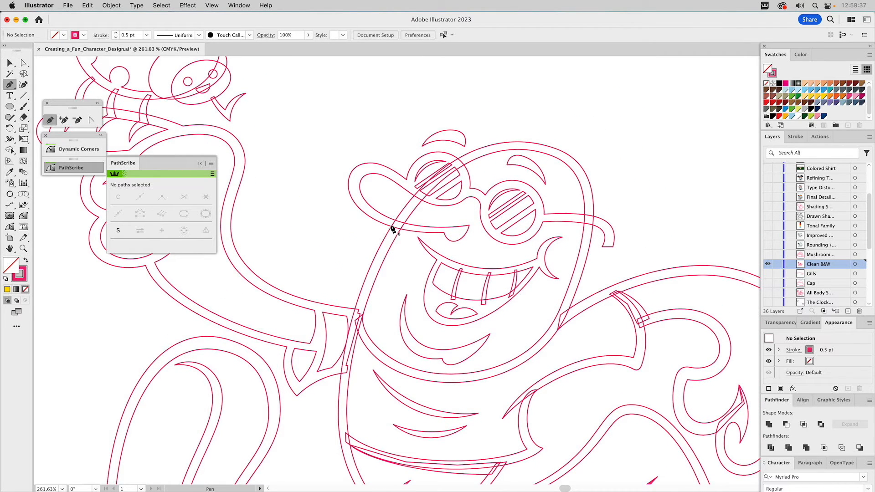
left_click_drag(385, 222, 412, 232)
left_click(410, 226)
left_click_drag(463, 171, 408, 184)
left_click(408, 184)
left_click(386, 221)
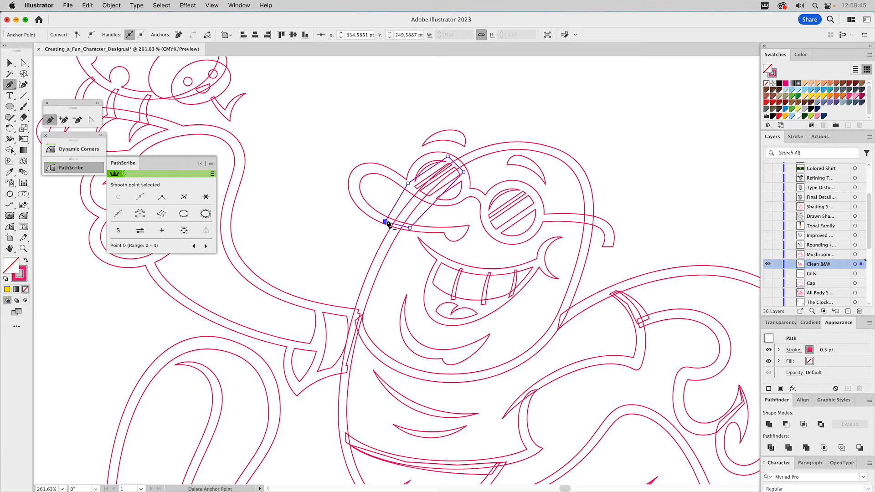
- Fill the drawn cutting shape with teal and subtract it from the body outline with Minus Front
key("v")
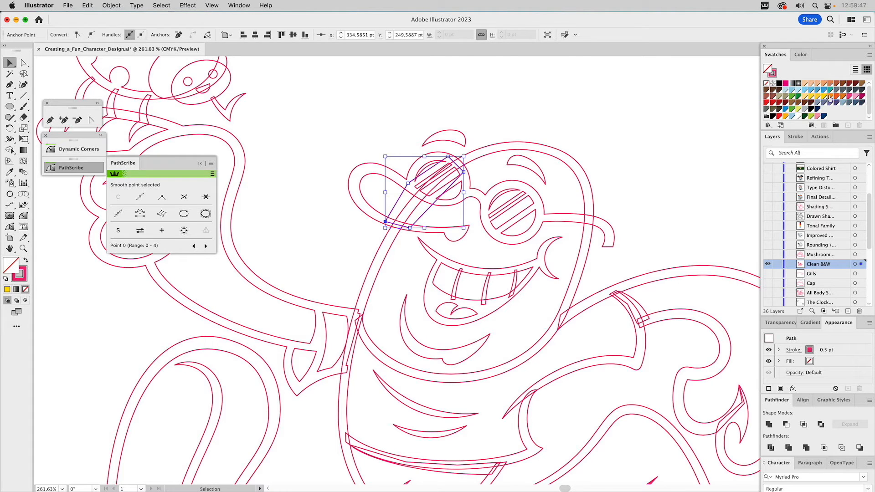
left_click(830, 90)
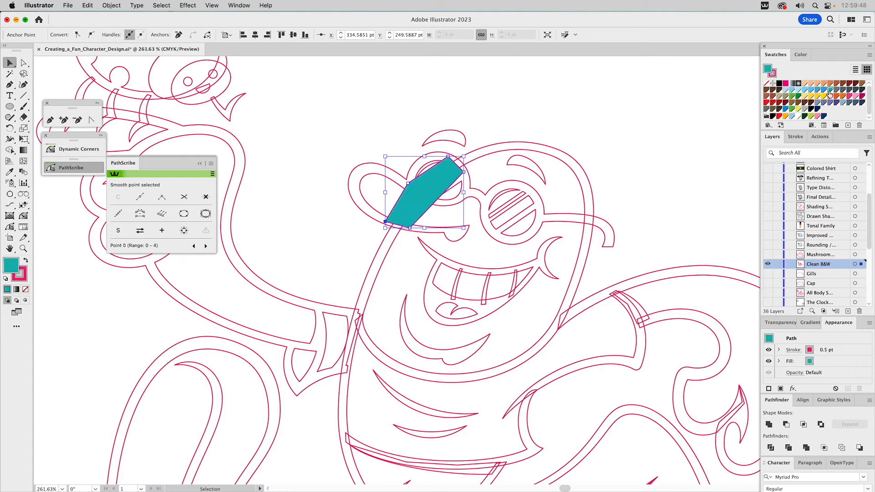
left_click(496, 154, "shift")
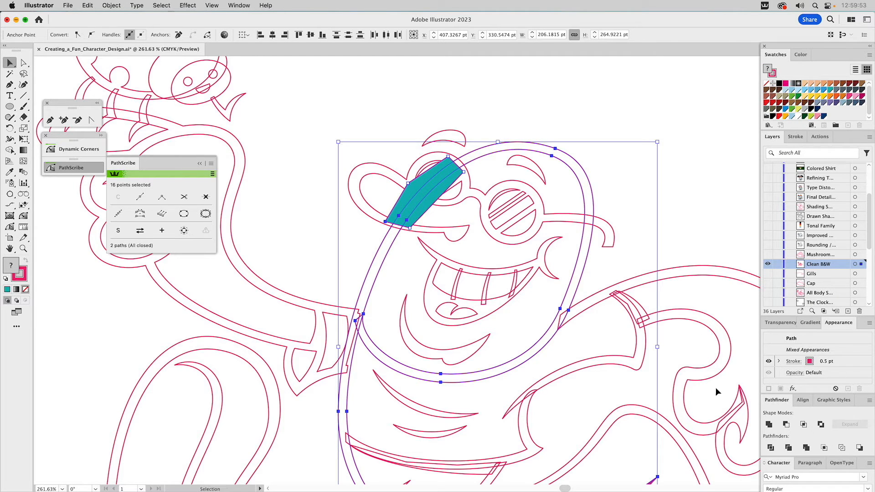
left_click(785, 424)
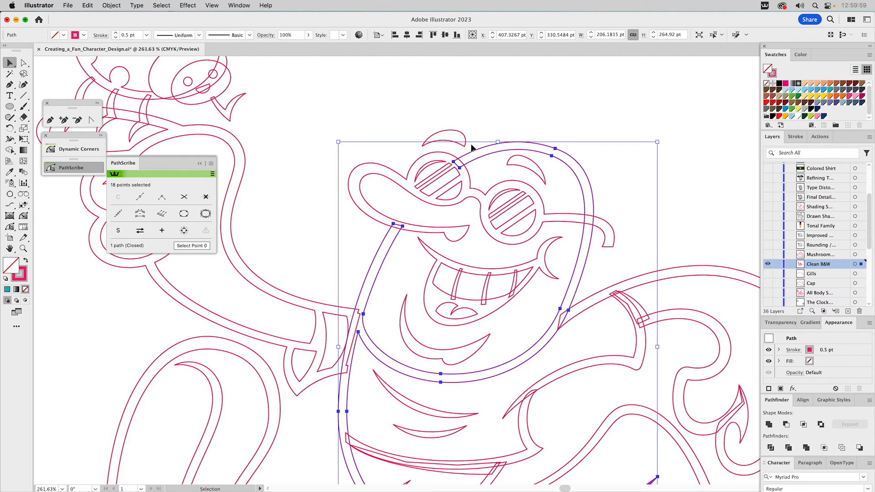
- Unite the body outline with the glasses-and-nose path, both eyebrows, the shirt hem shapes, and the bent back leg and ankle shapes
left_click(477, 192, "shift")
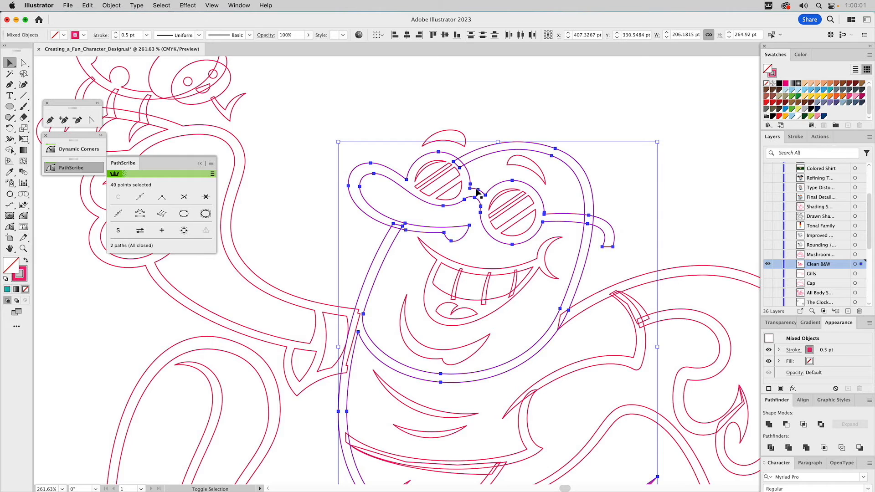
left_click(513, 165, "shift")
left_click(462, 145, "shift")
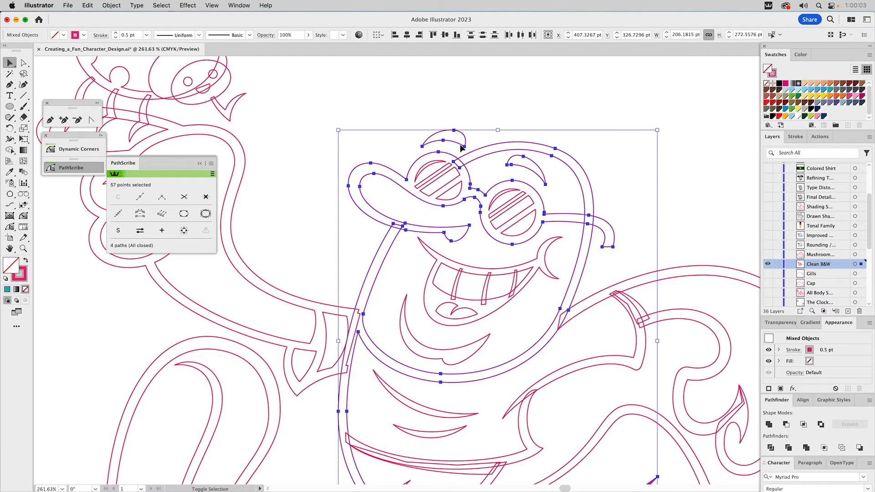
key("space")
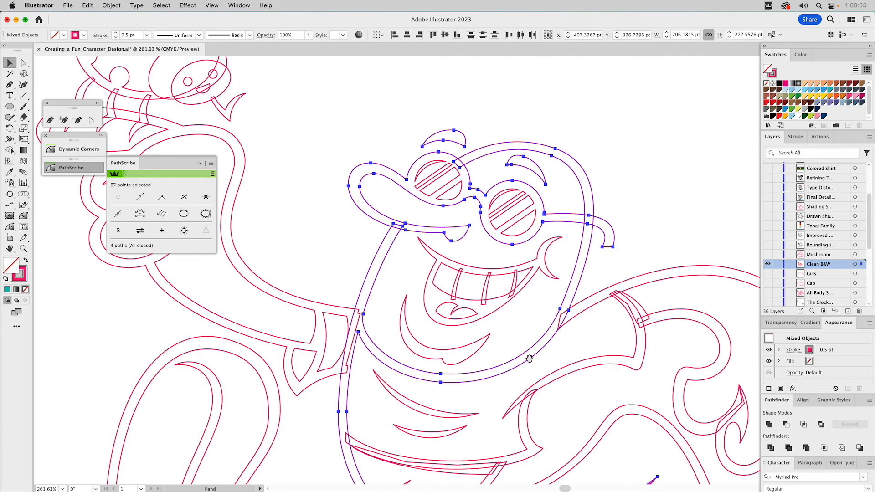
left_click_drag(529, 358, 497, 150)
left_click_drag(477, 235, 422, 308)
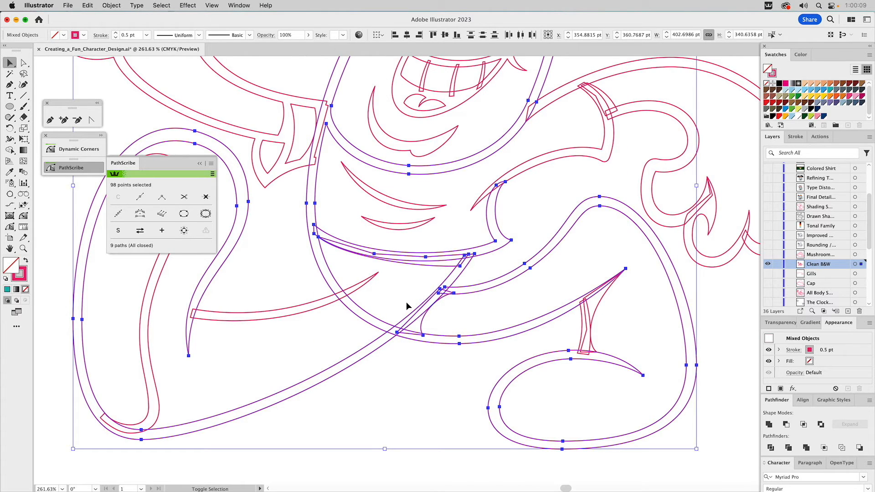
left_click(373, 345, "shift")
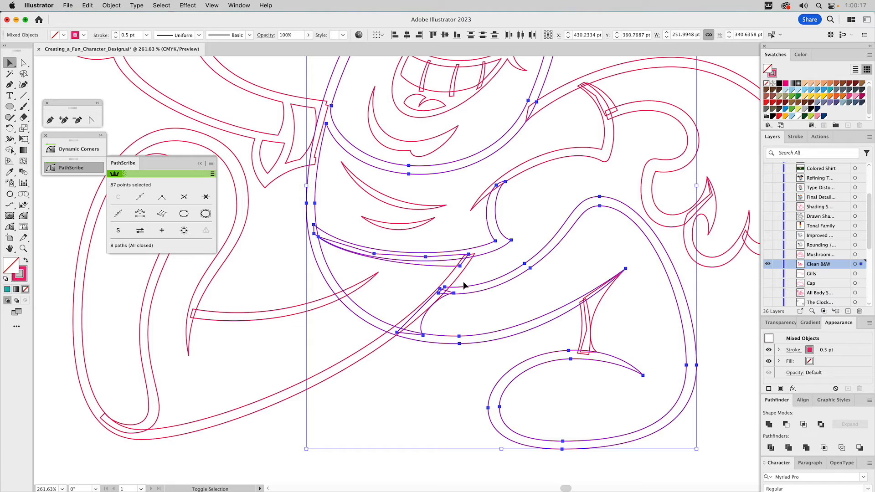
left_click(453, 296, "shift")
left_click(444, 294, "shift")
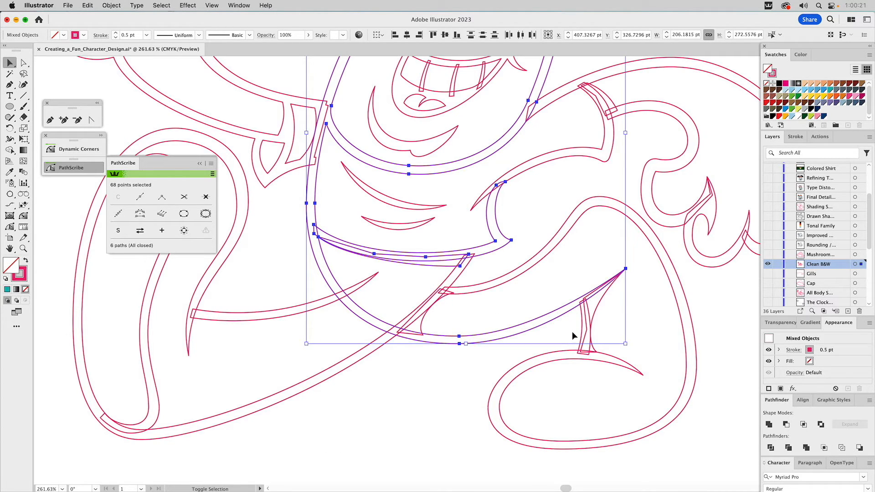
left_click(614, 368, "shift")
left_click(587, 353, "shift")
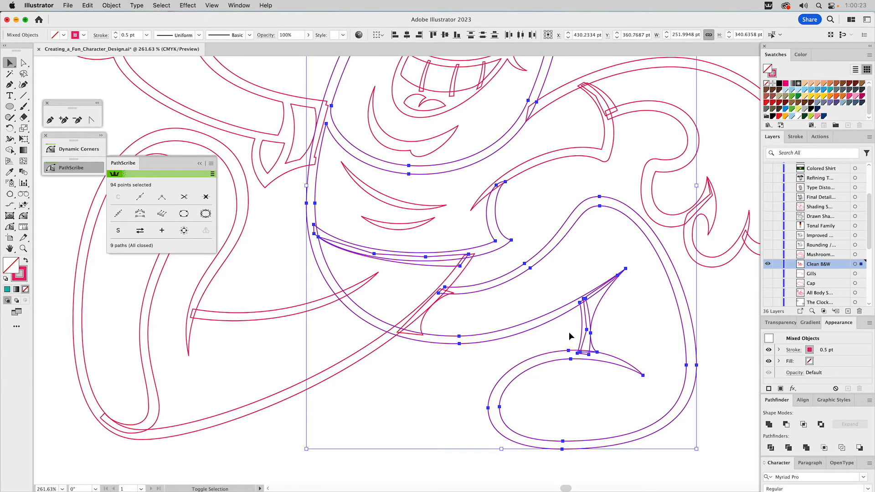
left_click(770, 425)
left_click(385, 283)
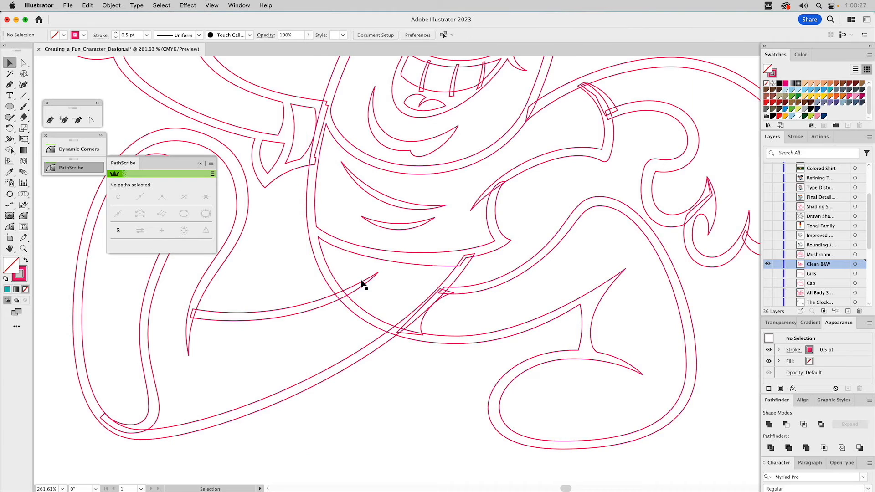
- Draw a closed four-point Pen tool shape over the part of the body outline that crosses the top of the front leg
left_click(52, 121)
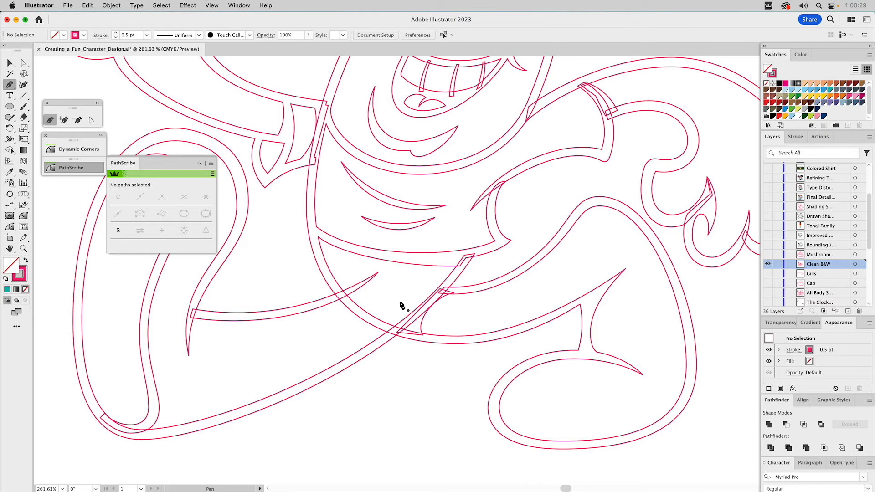
left_click(330, 299)
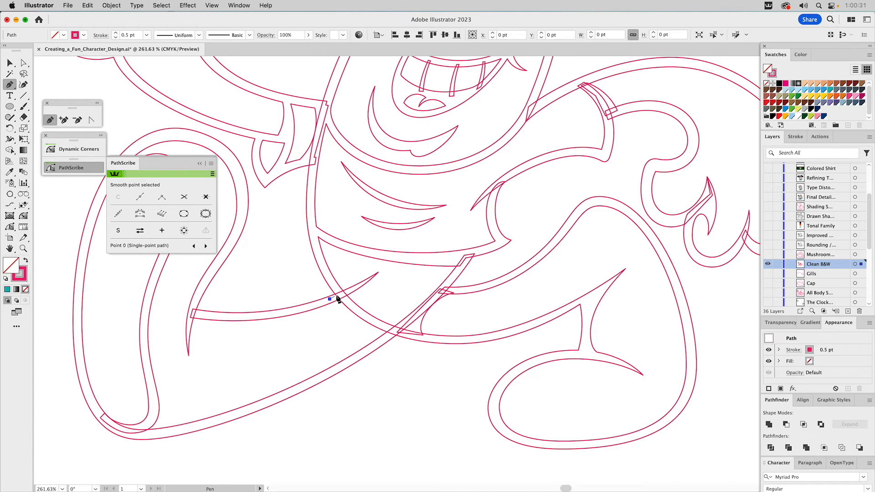
left_click_drag(353, 289, 407, 327)
left_click(406, 324)
left_click(377, 343)
left_click(330, 299)
- Try to subtract the four-point cutting shape from the united body outline with Minus Front
key("v")
left_click(357, 304, "shift")
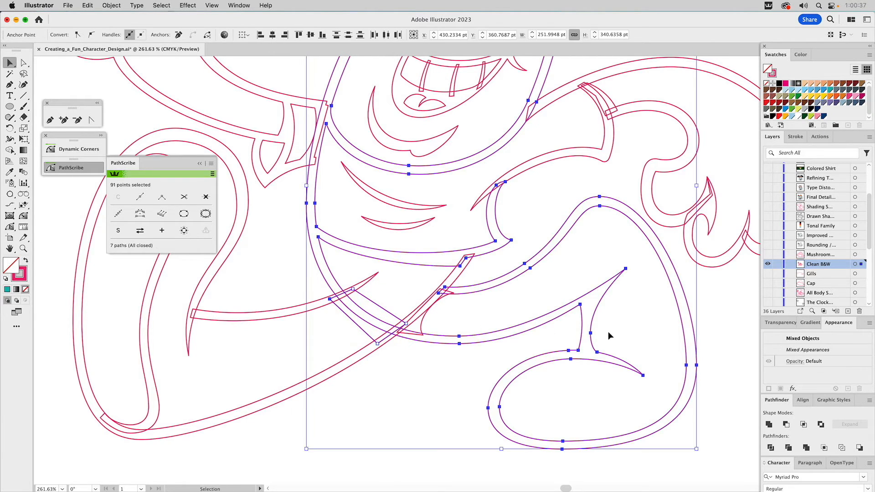
left_click(786, 425)
key("super+z")
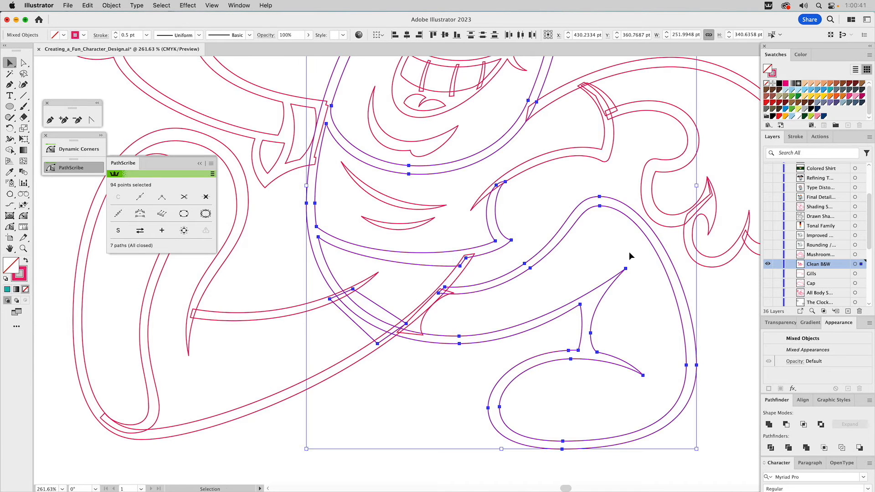
left_click(526, 216)
- Fill the united body outline with teal and the four-point cutting shape over the front leg with yellow
scroll(524, 255, "up", 5)
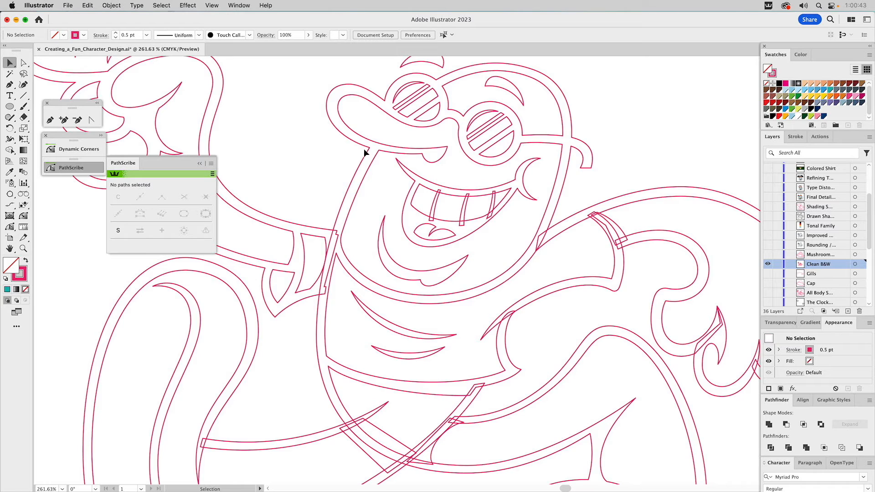
left_click(367, 151)
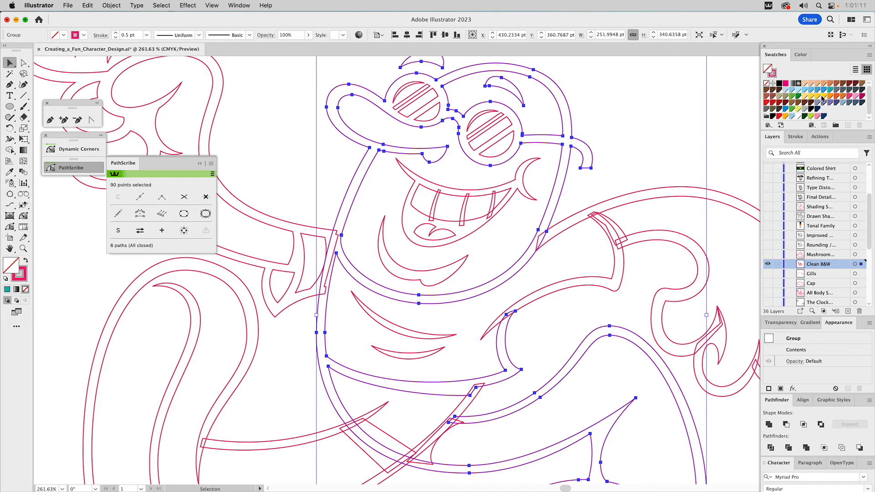
left_click_drag(830, 90, 768, 69)
left_click_drag(581, 287, 587, 214)
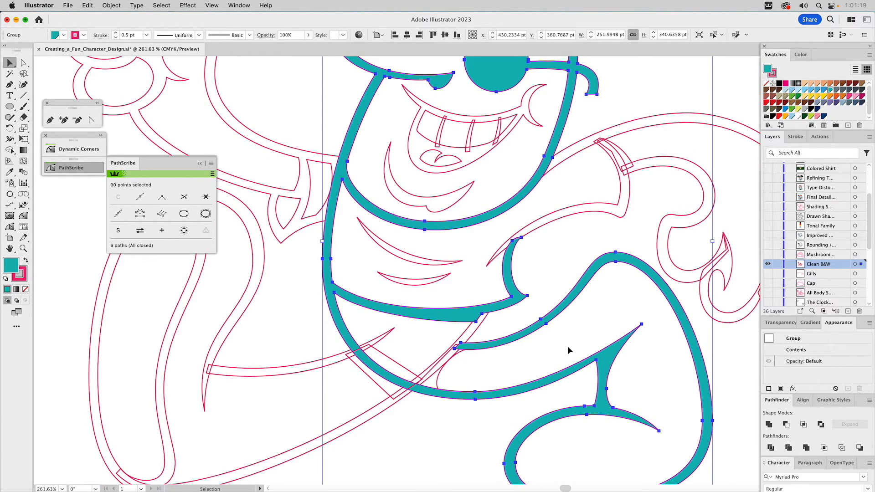
left_click(389, 357)
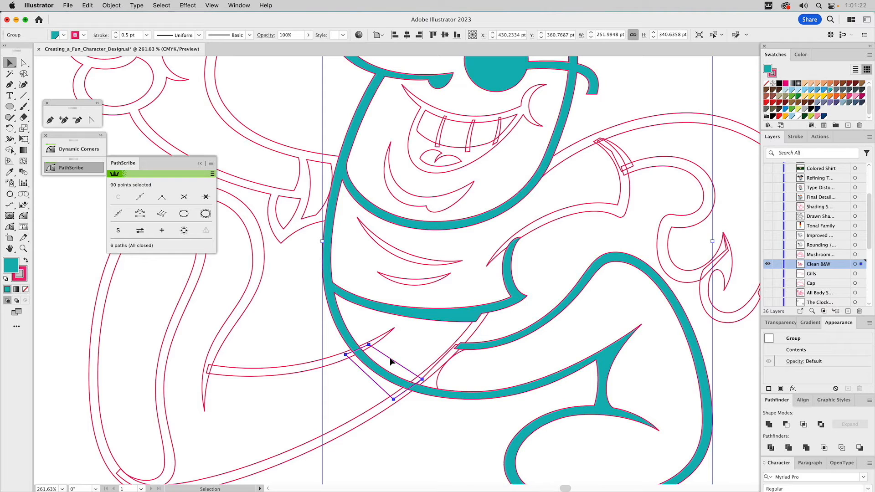
left_click(818, 97)
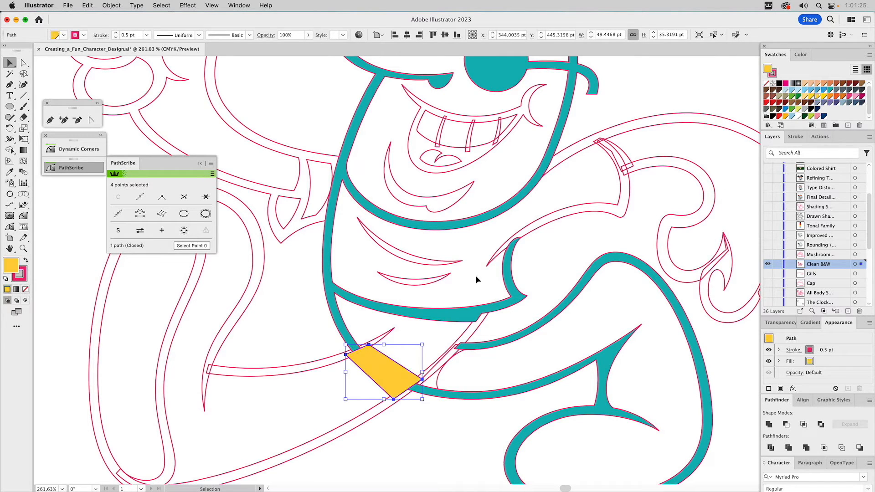
- Try to subtract the yellow cutting shape from the teal body outline group with Minus Front
left_click(332, 314, "shift")
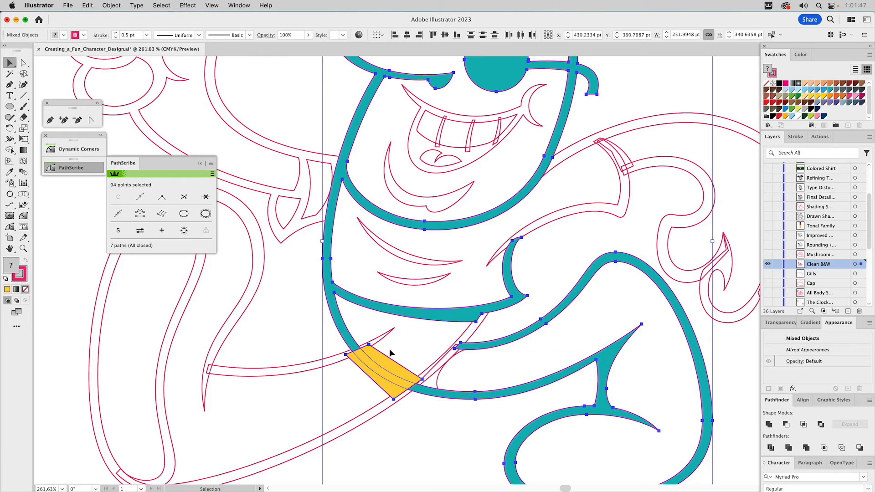
left_click(786, 424)
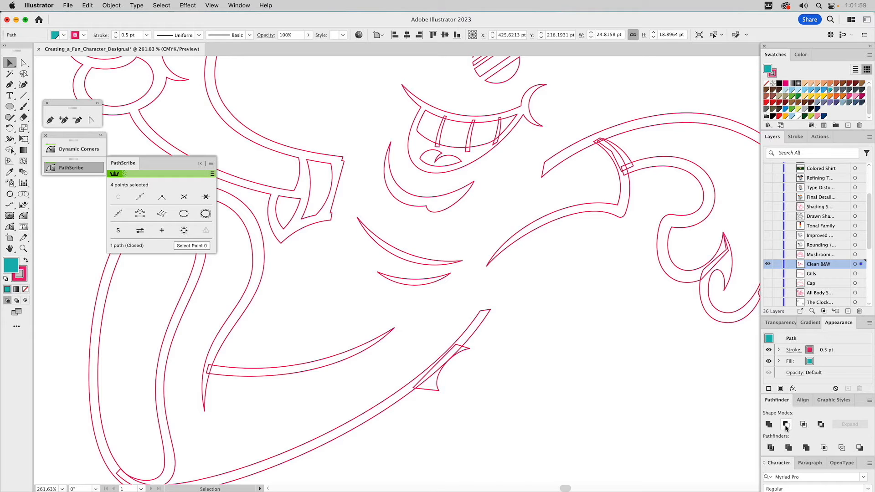
left_click(785, 425)
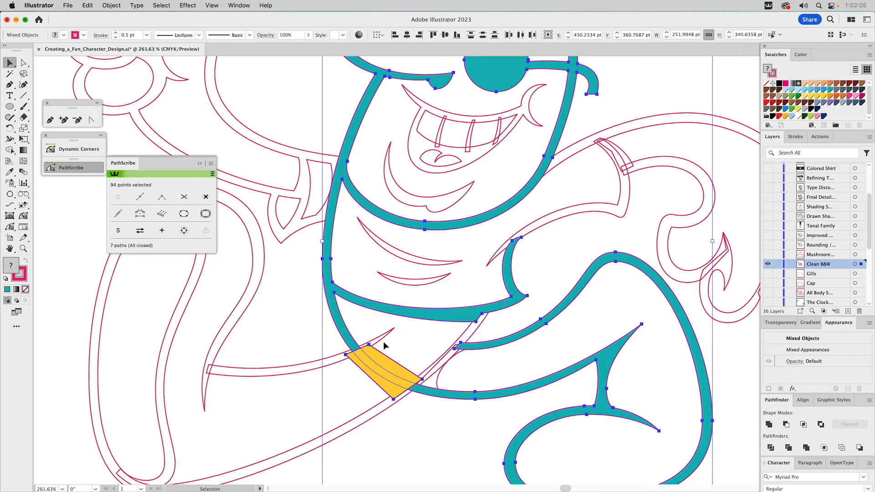
left_click(383, 315)
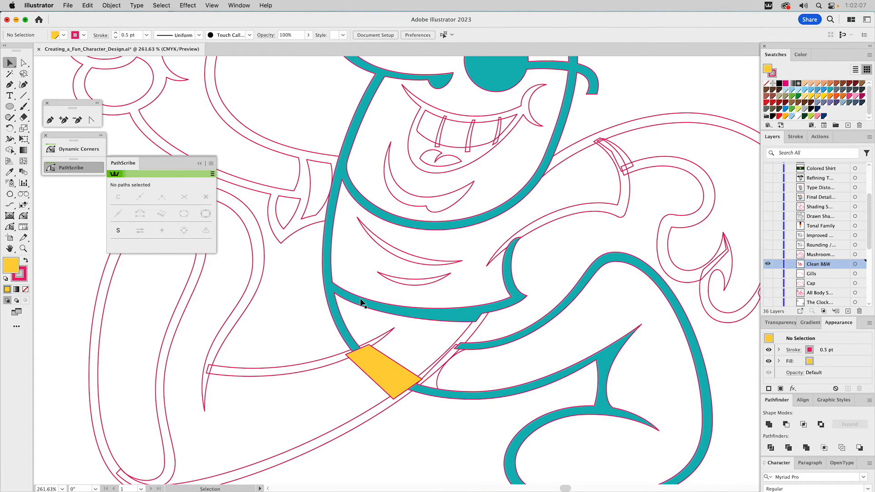
- Convert the teal body outline group into a compound path
left_click(362, 303)
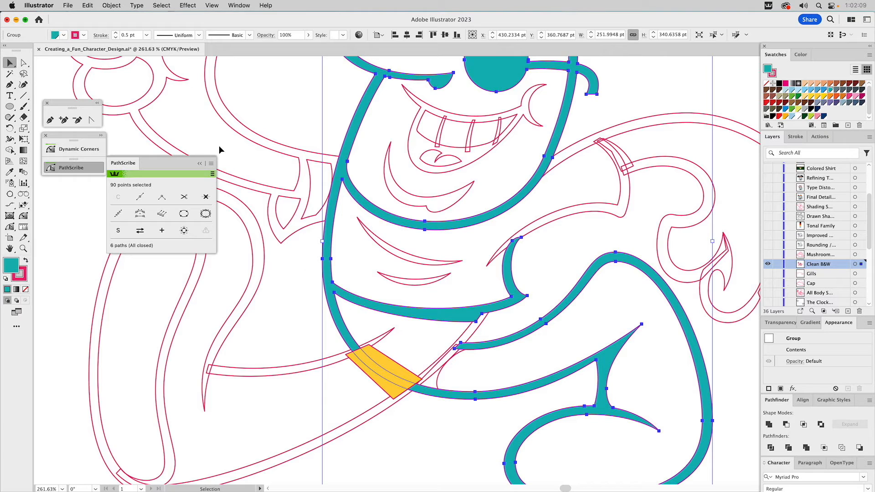
left_click(110, 4)
mouse_move(139, 379)
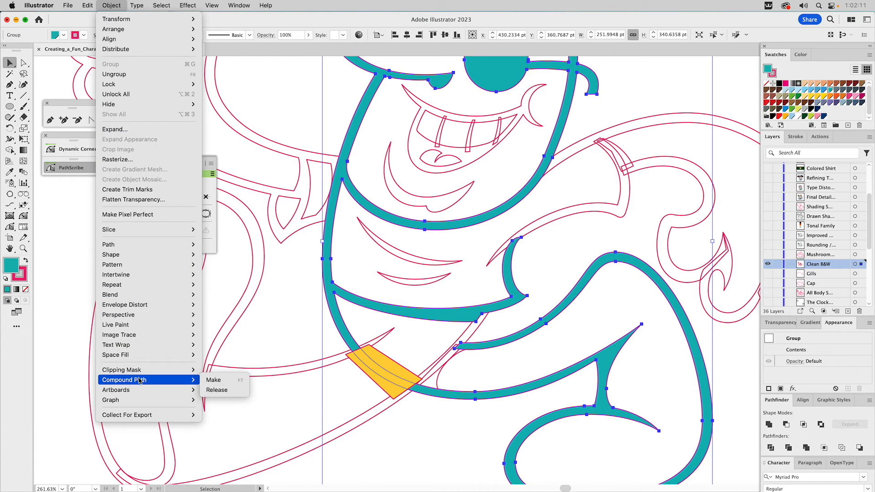
left_click(214, 381)
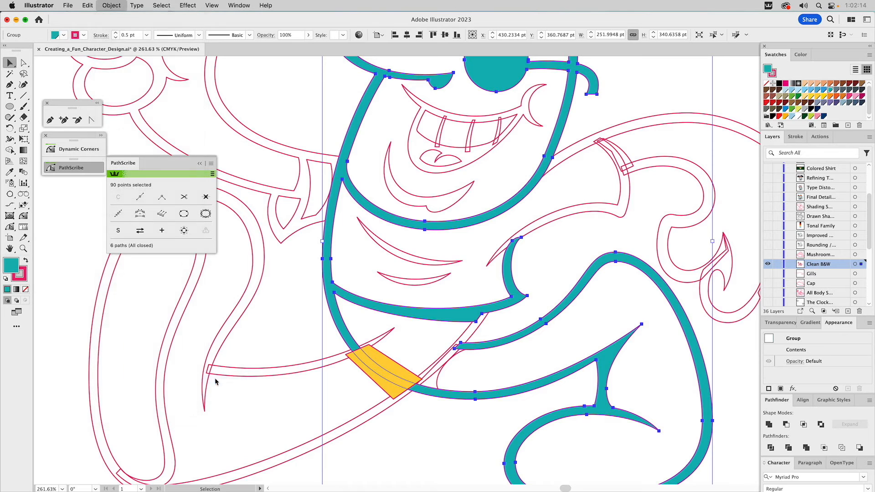
left_click(275, 335)
- Subtract the yellow cutting shape from the teal compound path with Minus Front
left_click(419, 318)
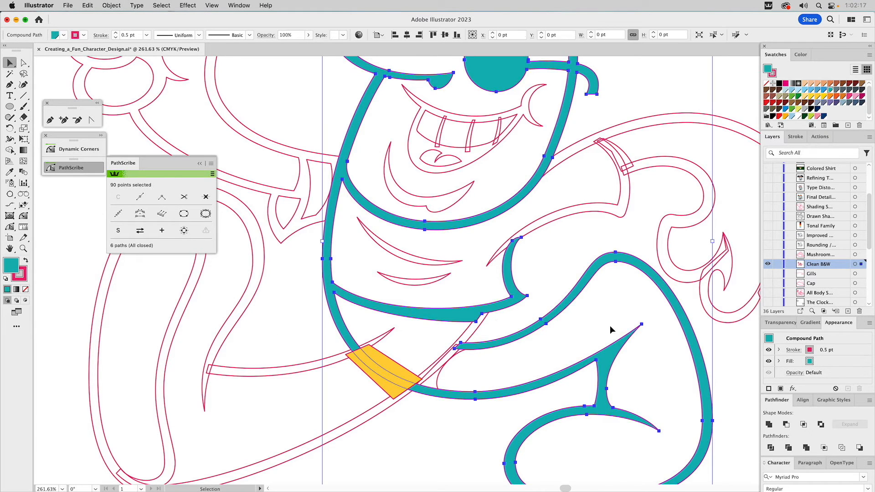
left_click(373, 355, "shift")
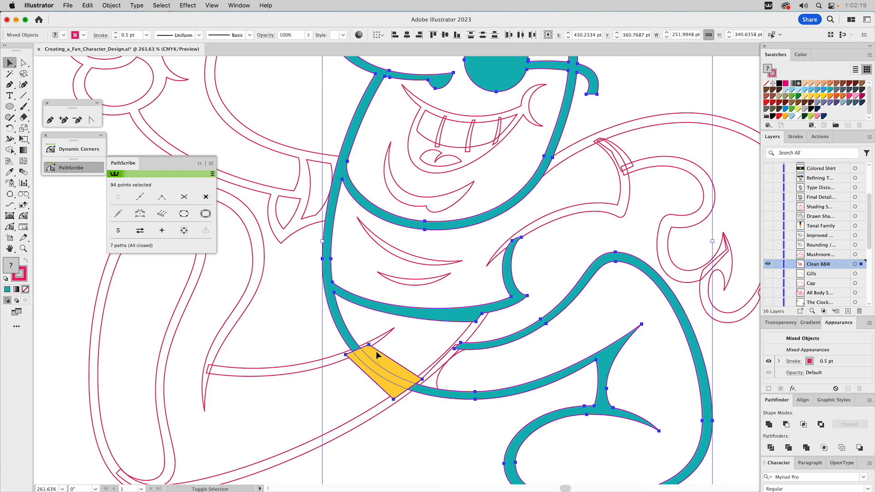
left_click(785, 424)
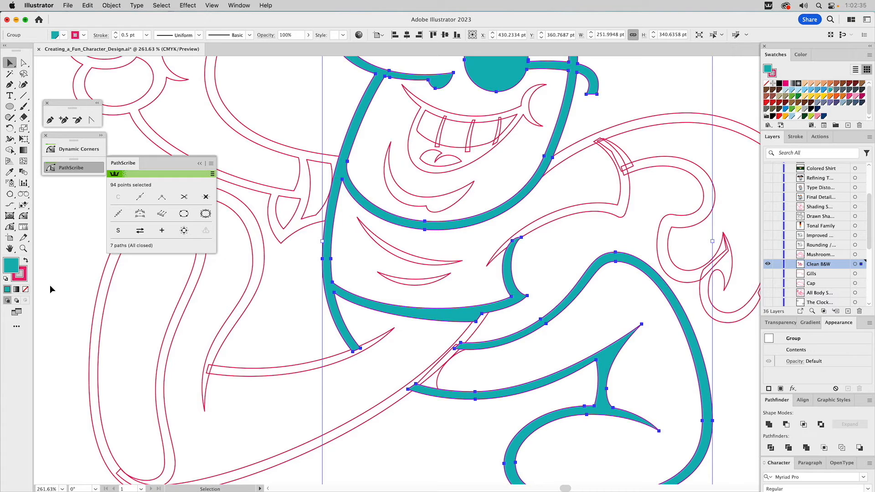
- Select the outline paths of the lowered arm, its sleeve cuff and hand
left_click(23, 250)
key("super+minus")
key("super+minus")
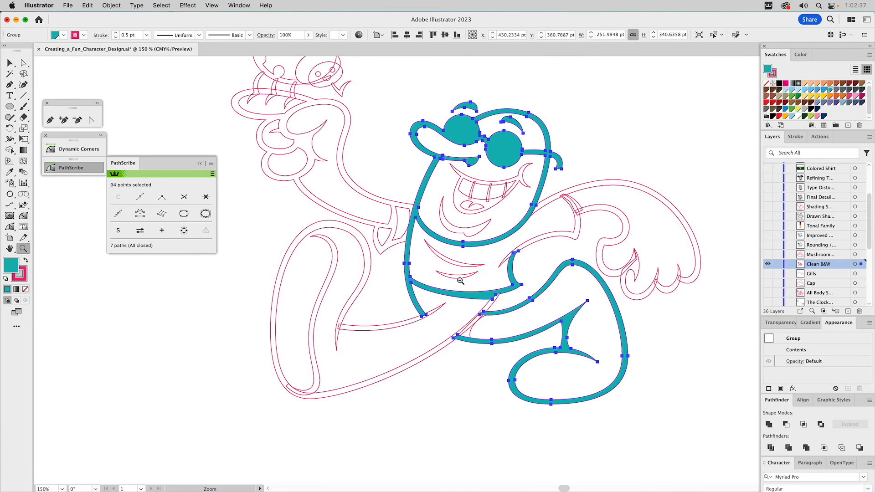
key("v")
left_click_drag(520, 211, 483, 300)
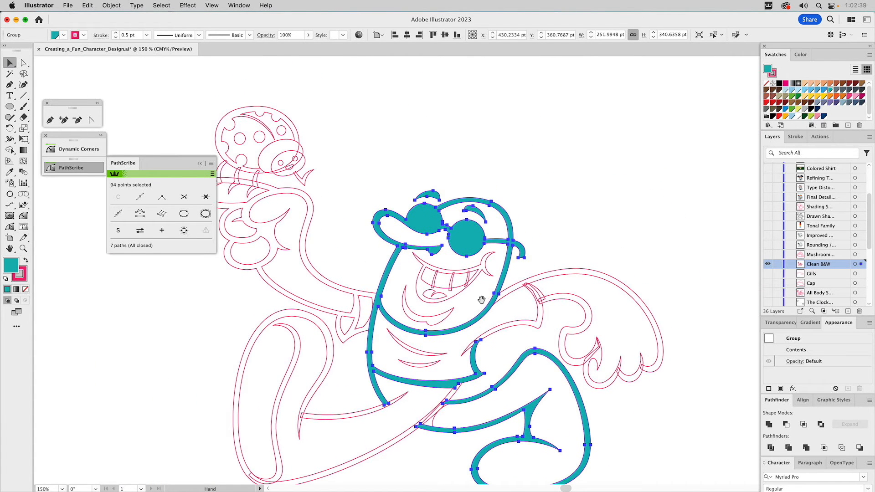
left_click_drag(555, 269, 574, 208)
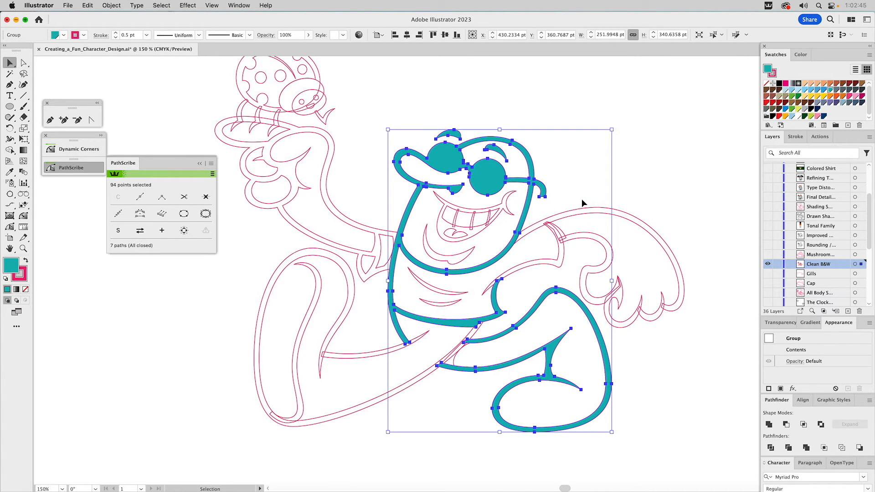
left_click(569, 230)
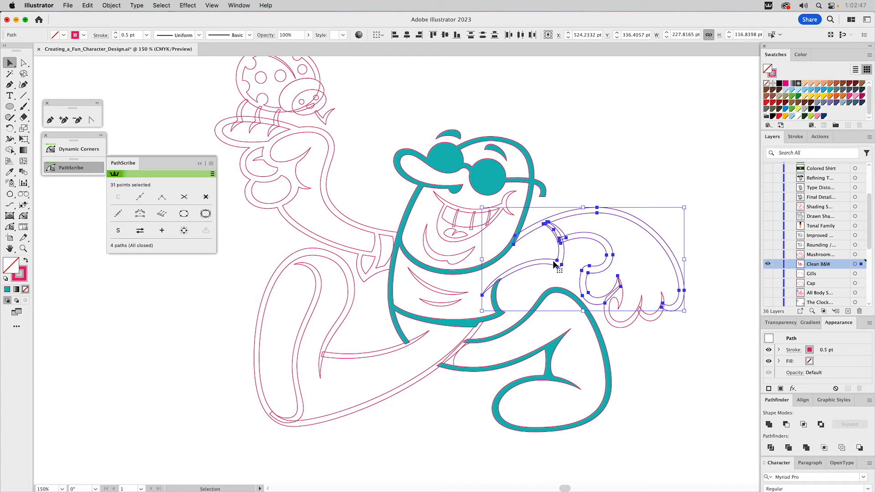
- Select the unfilled outline paths of both arms, hands, the extended leg and the shirt folds, and unite them into one shape
left_click(622, 307, "shift")
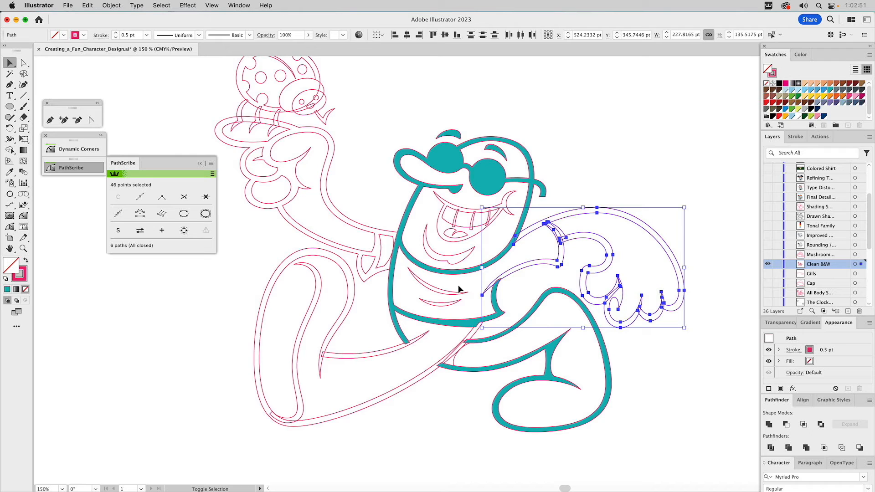
left_click(450, 307, "shift")
left_click(457, 351, "shift")
left_click(375, 349, "shift")
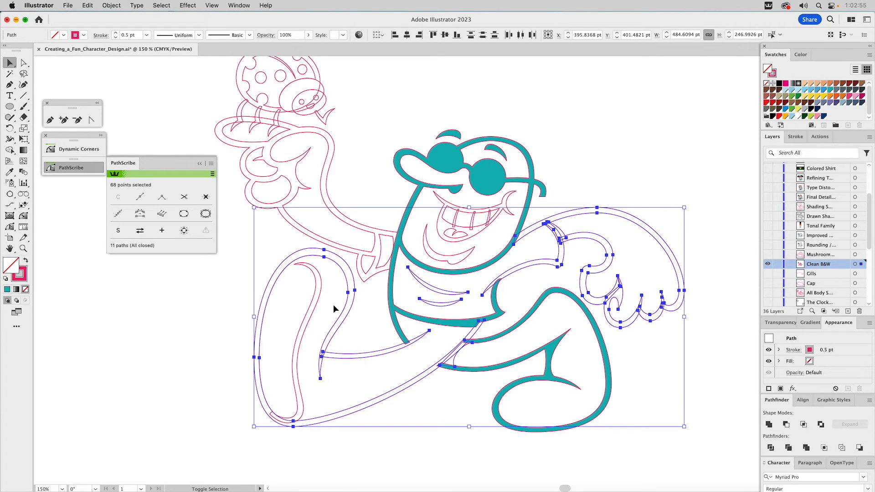
left_click(319, 300, "shift")
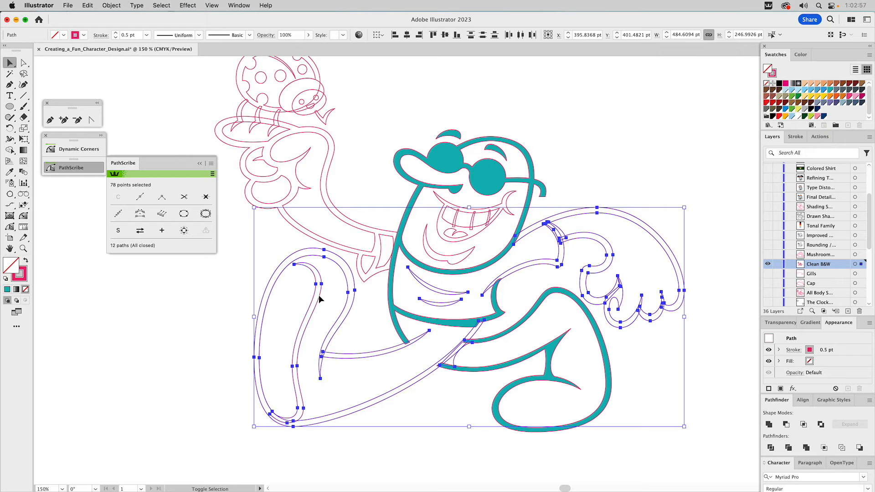
left_click(353, 223, "shift")
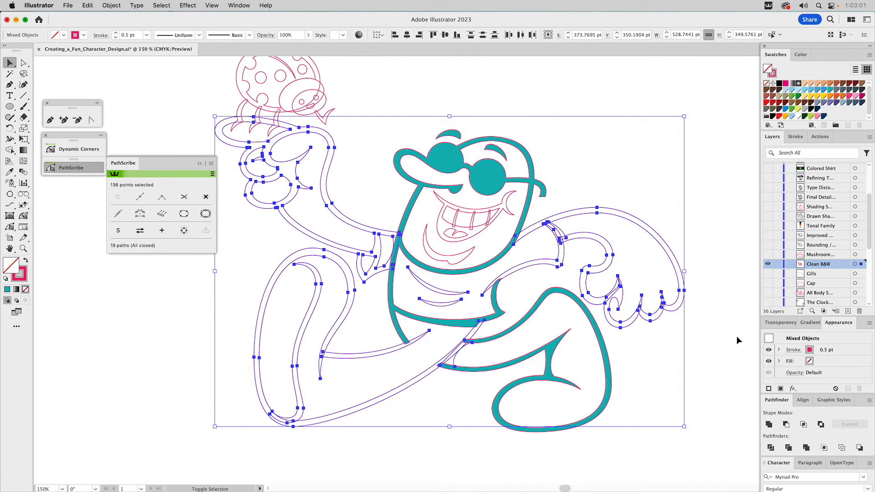
left_click(769, 424)
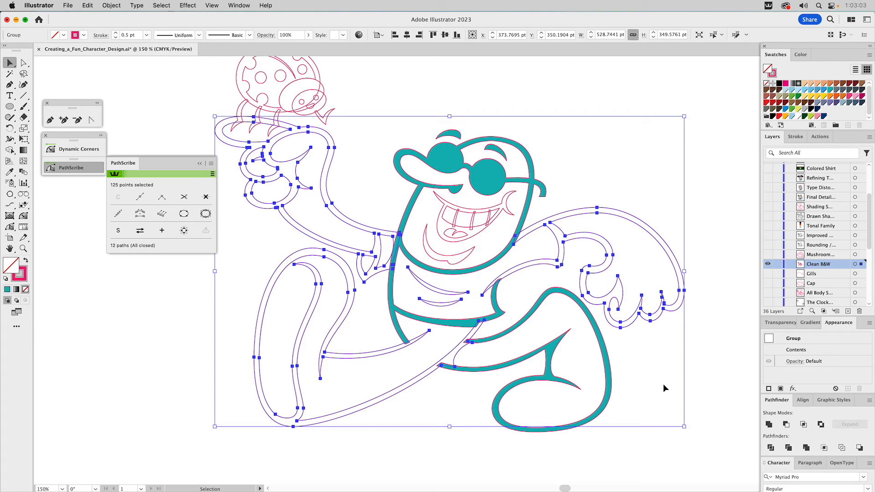
- Unite the limb outlines with the teal head and body linework, then merge in the mouth and chin compound path
left_click(493, 338, "shift")
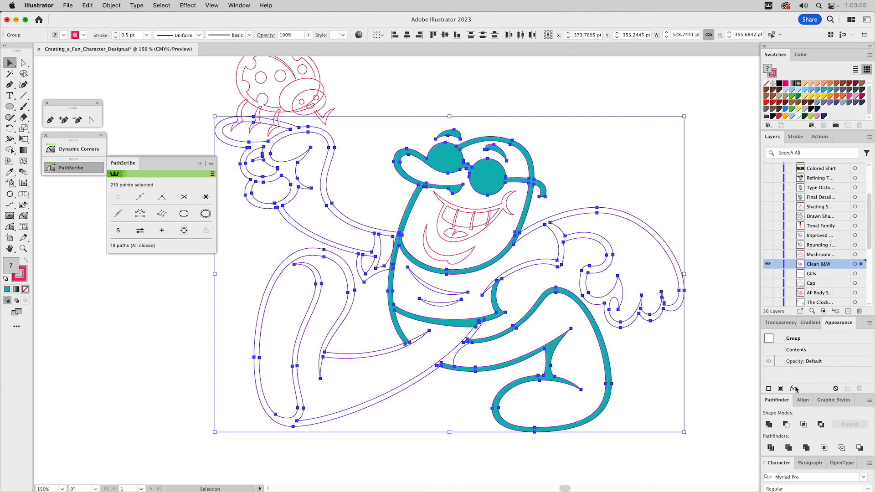
left_click(769, 424)
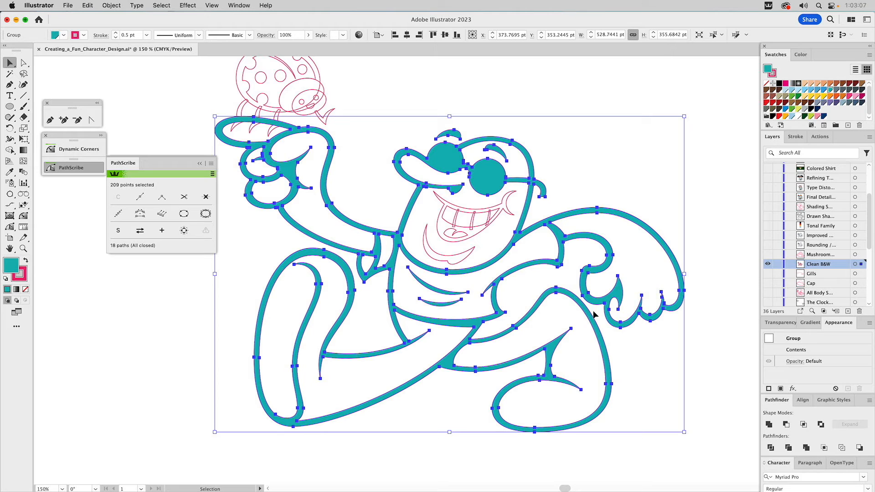
left_click(510, 209)
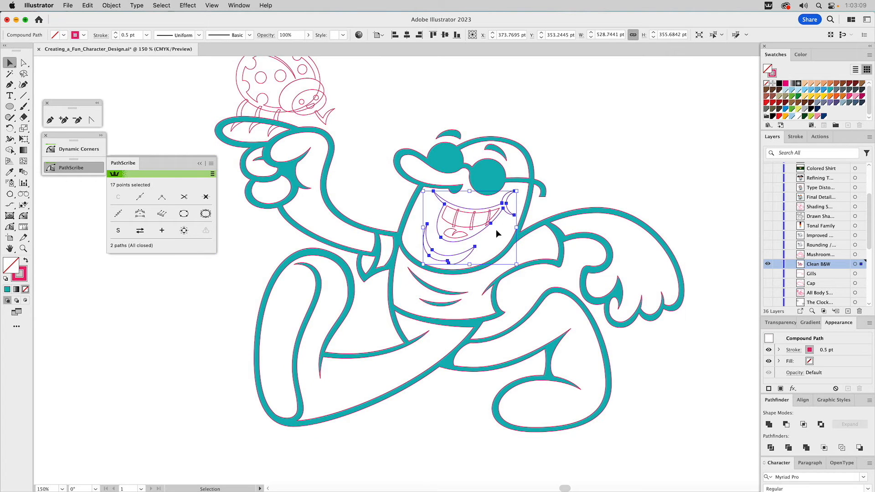
left_click(491, 177, "shift")
left_click(769, 423)
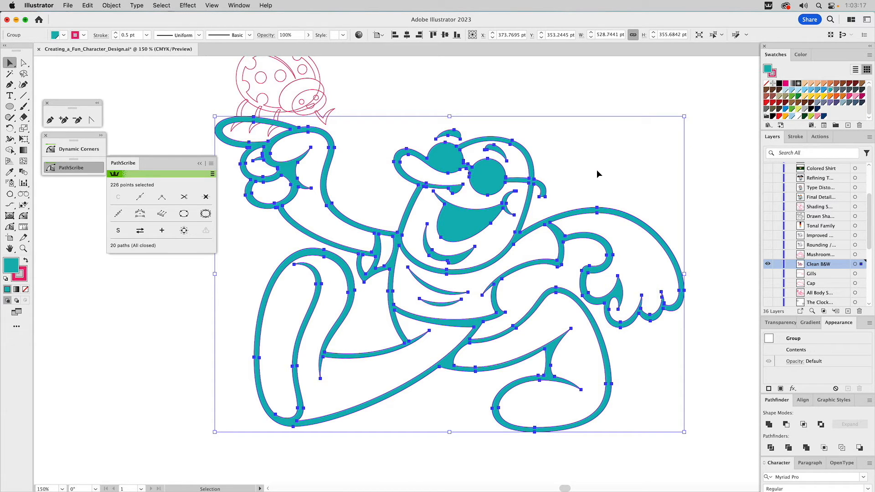
- Move the united linework behind the teeth, tongue, lens stripes and ladybug paths
key("a")
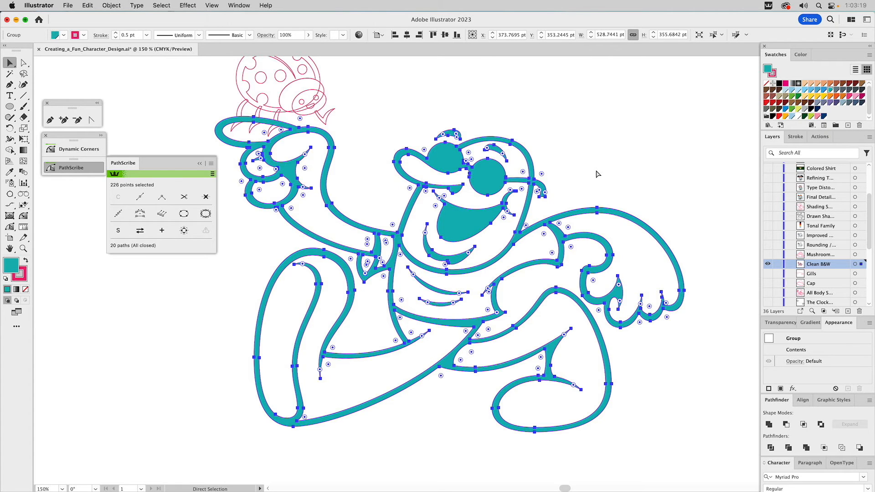
key("Delete")
key("super+z")
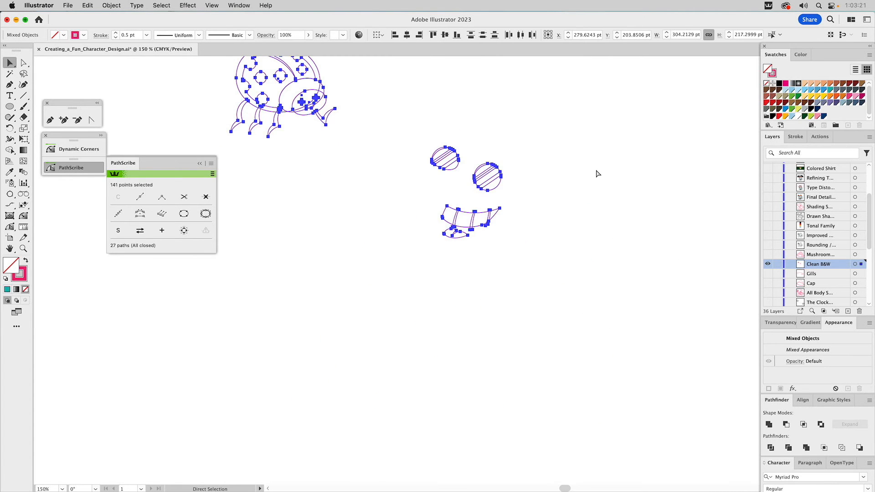
key("v")
left_click(591, 118)
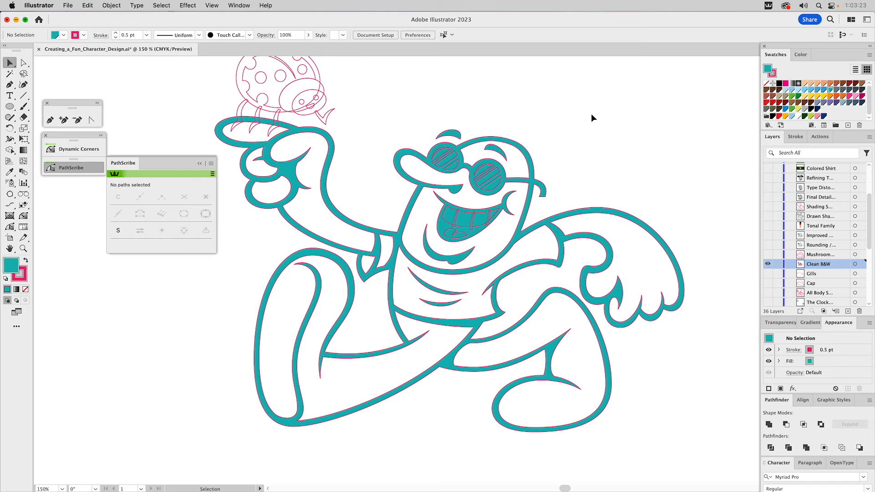
- Give the united character linework a black fill and remove its stroke
left_click(333, 212)
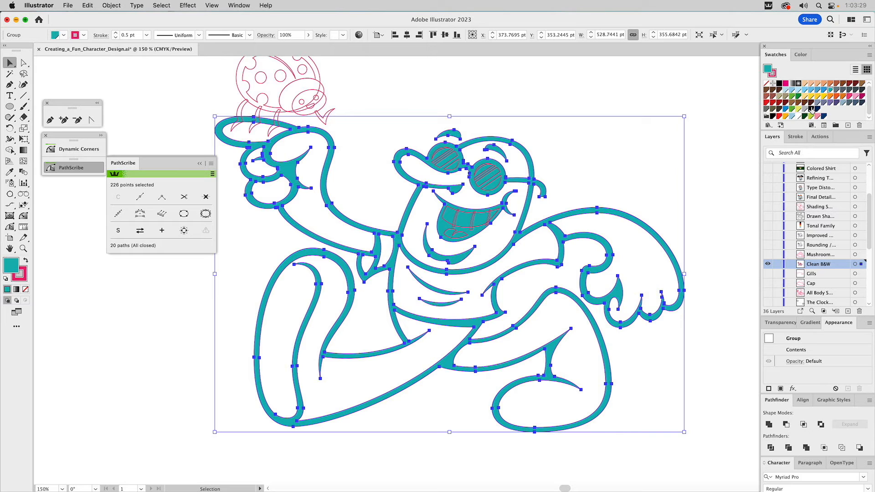
left_click(773, 118)
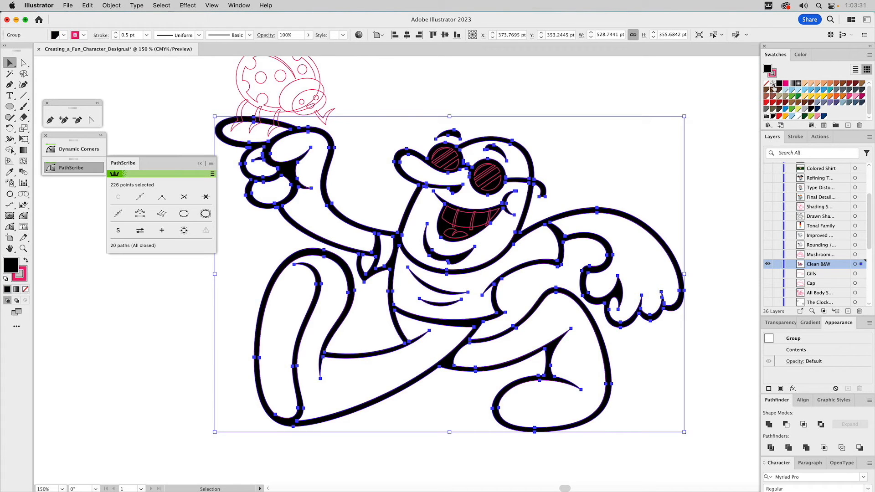
left_click(772, 73)
left_click(766, 84)
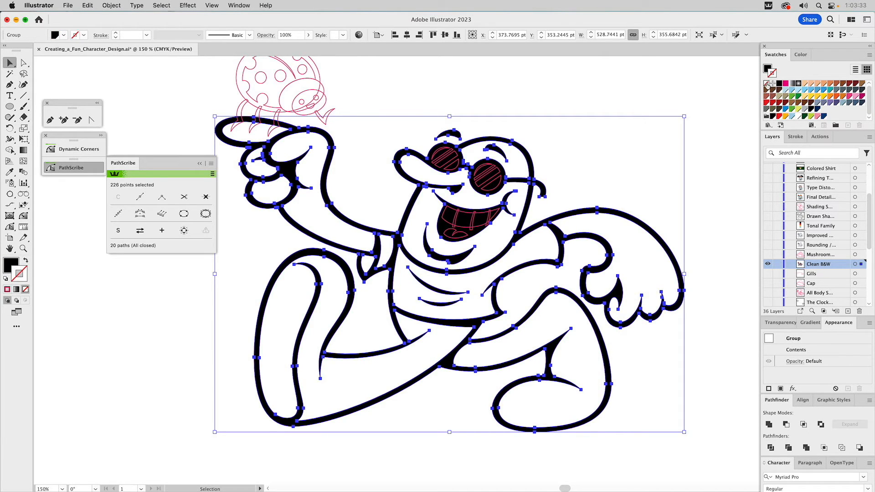
left_click(648, 84)
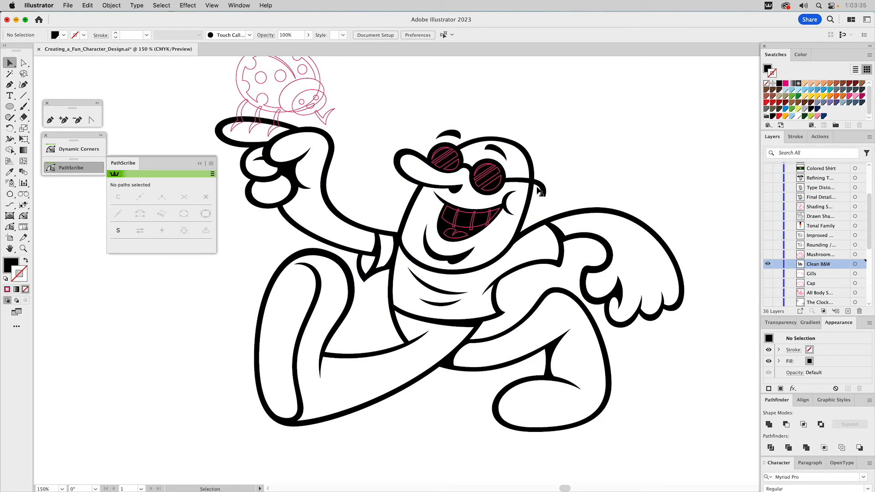
- Fill the teeth shape inside the mouth with white and remove its stroke
left_click(467, 218)
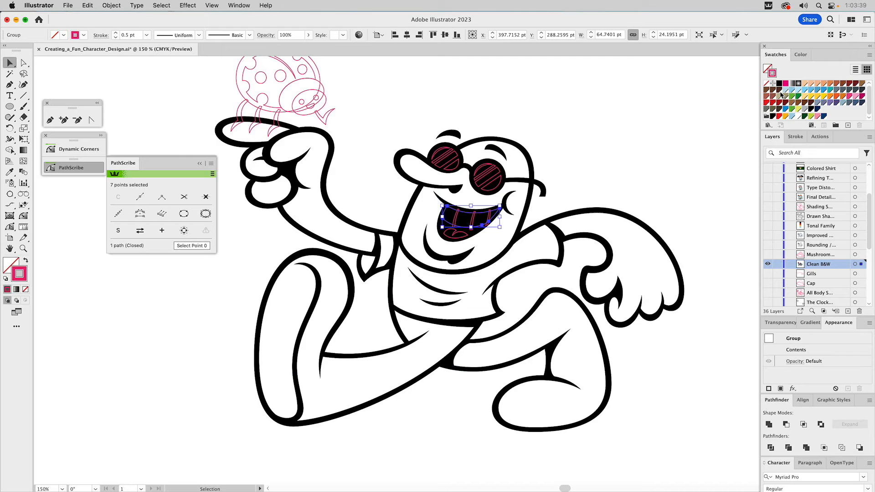
left_click_drag(799, 118, 768, 69)
left_click(766, 83)
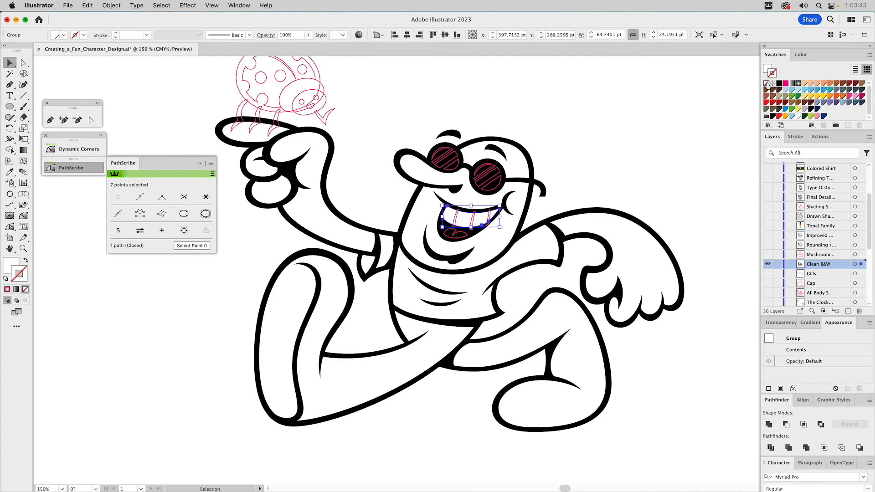
left_click(647, 139)
- Subtract the tooth divider lines from the white teeth shape with Minus Front and make the result a compound path
left_click(478, 220)
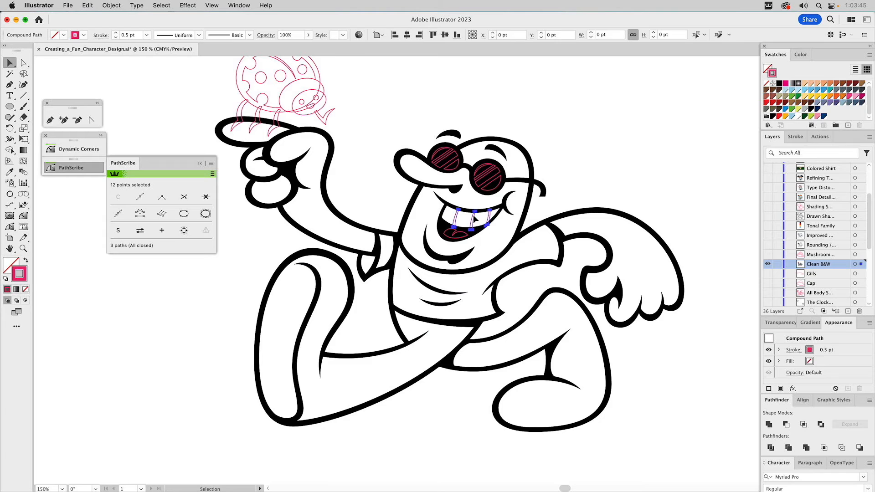
left_click(478, 221, "shift")
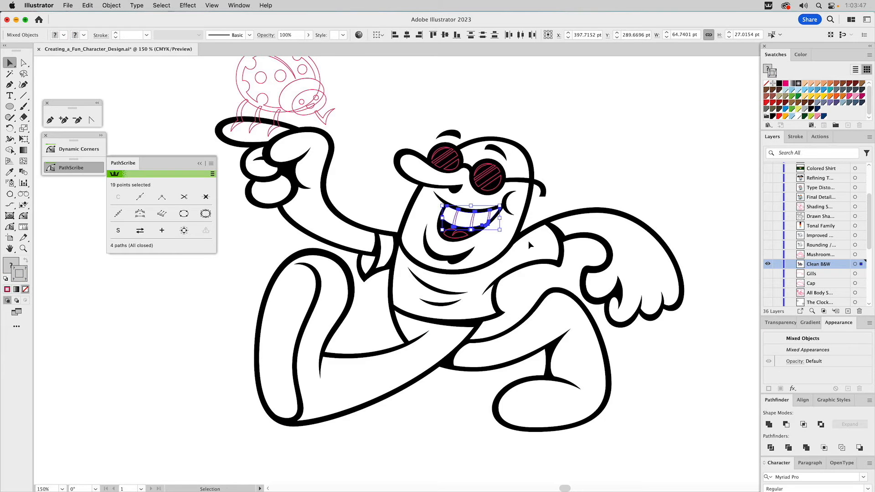
left_click(786, 424)
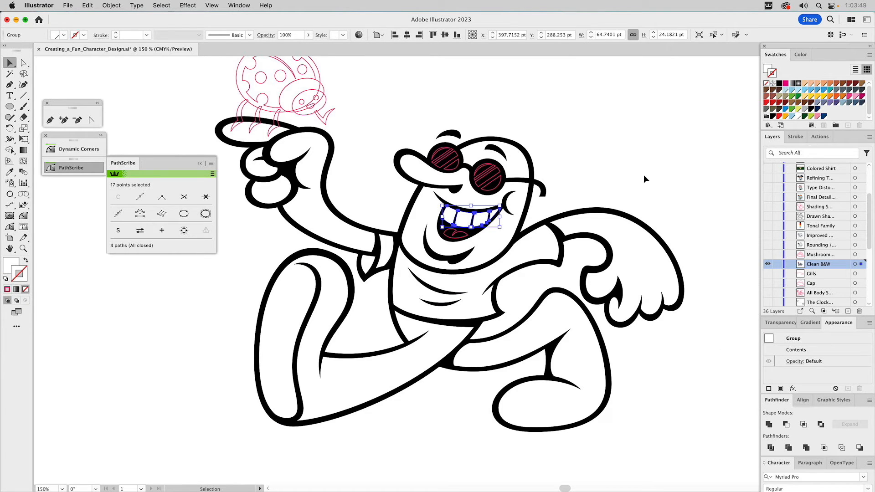
key("super+8")
left_click(620, 166)
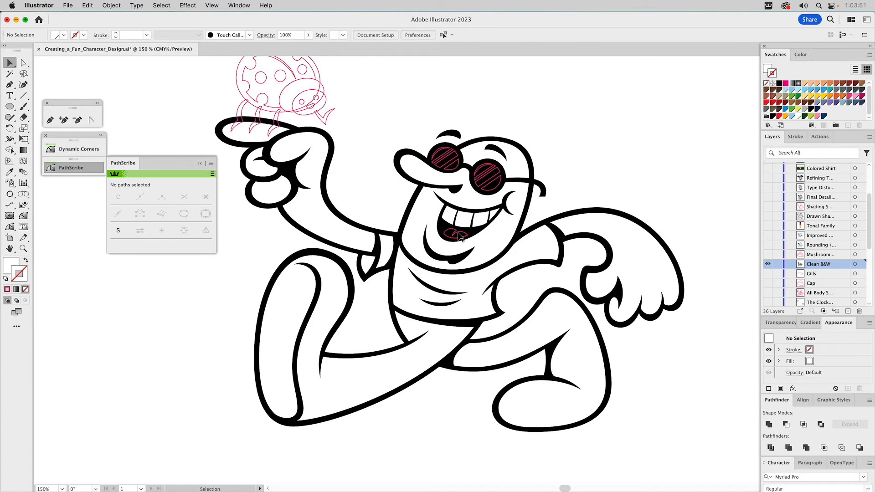
- Copy the white, strokeless appearance of the teeth onto the tongue shape with the Eyedropper
left_click(460, 234)
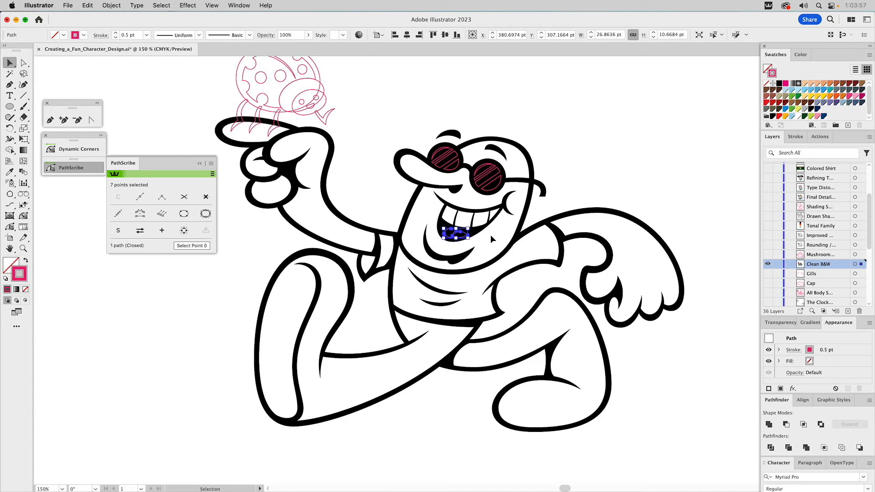
key("i")
left_click(464, 218)
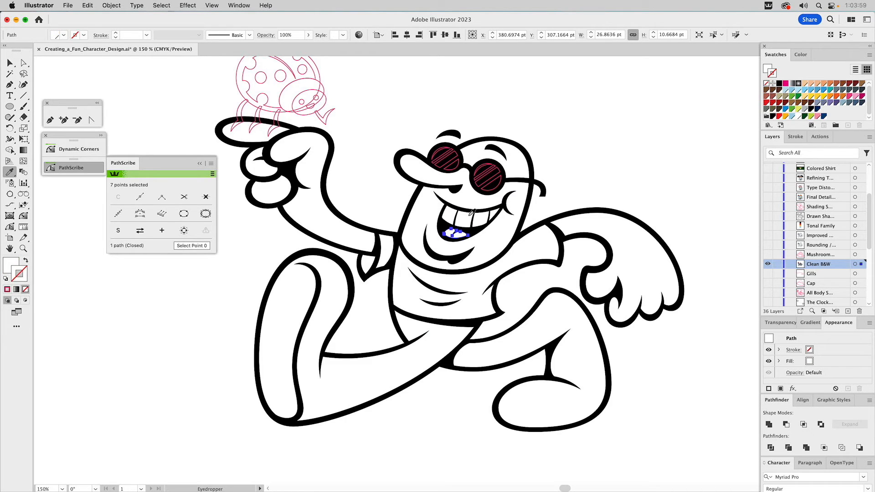
key("super+shift+a")
- Select the reflection stripes in both sunglass lenses and give them the teeth's white fill without a stroke using the Eyedropper
key("v")
left_click_drag(417, 125, 498, 185)
left_click(528, 156, "shift")
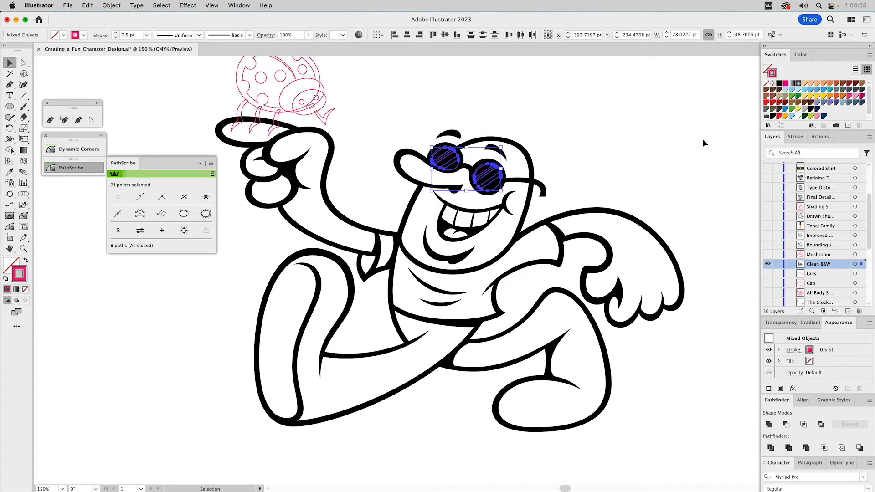
key("i")
left_click(465, 219)
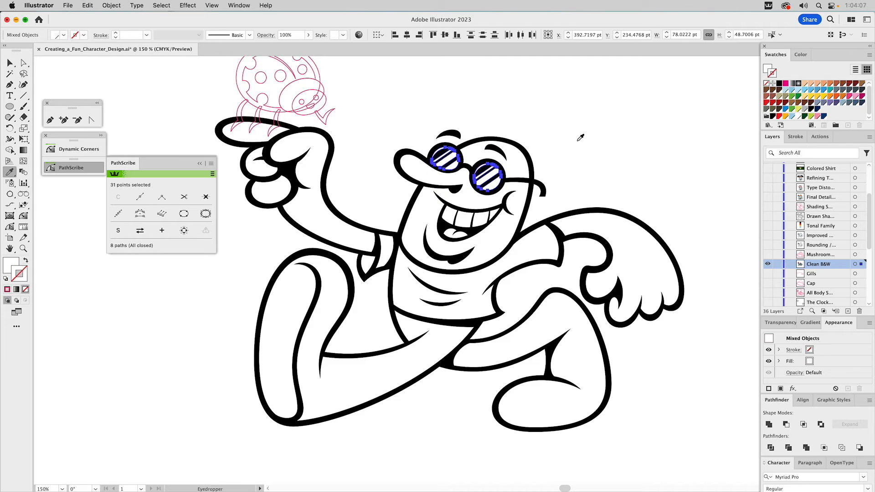
key("super+shift+a")
- Apply the character linework's black fill without a stroke to the ladybug's body, head, antennae and legs with the Eyedropper
key("v")
left_click_drag(421, 114, 449, 169)
key("a")
left_click_drag(368, 133, 346, 160)
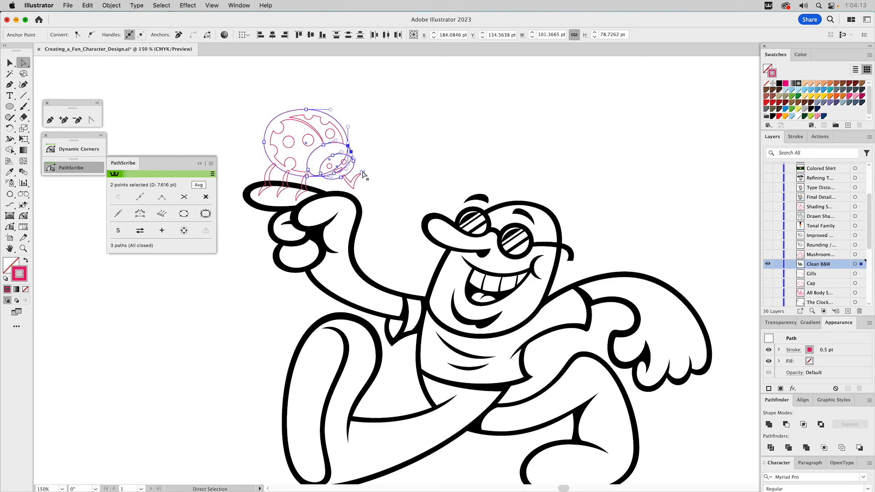
left_click(305, 182, "shift")
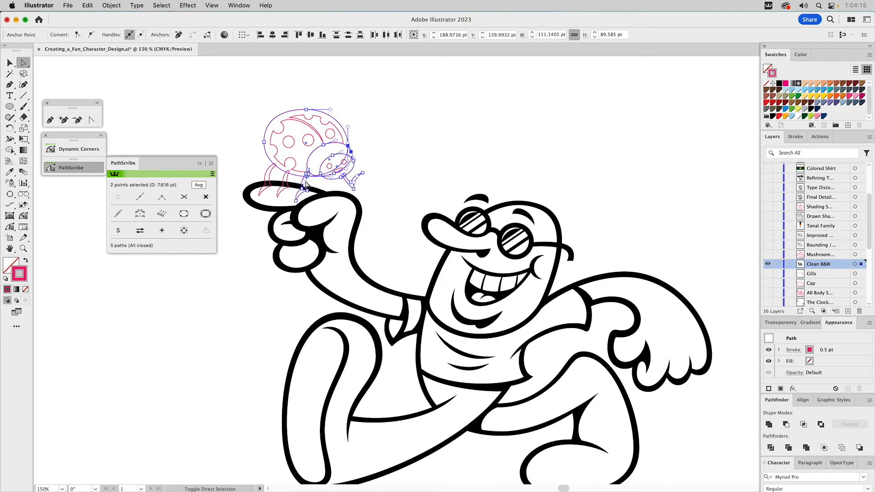
left_click(288, 180, "shift")
left_click(271, 178, "shift")
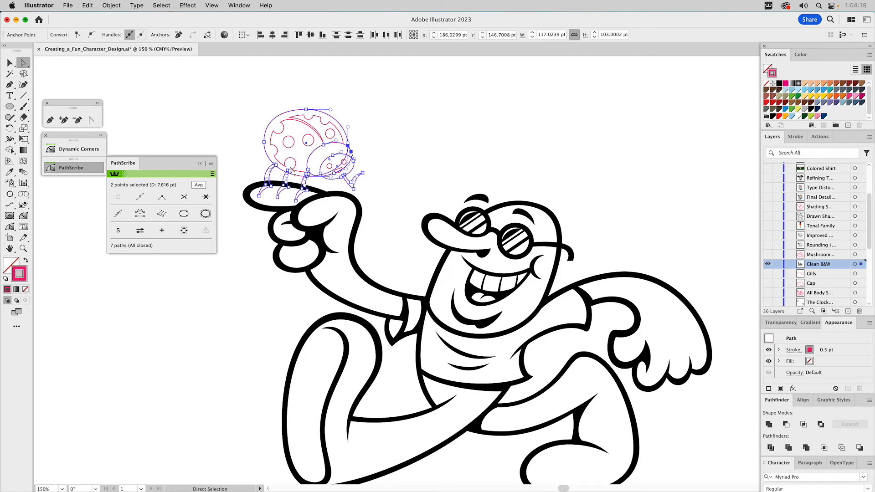
key("i")
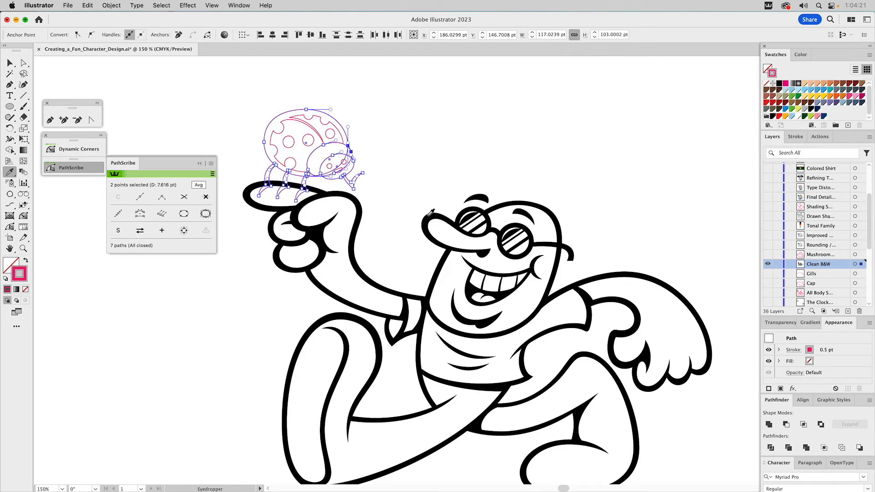
left_click(424, 210)
key("a")
left_click(400, 181)
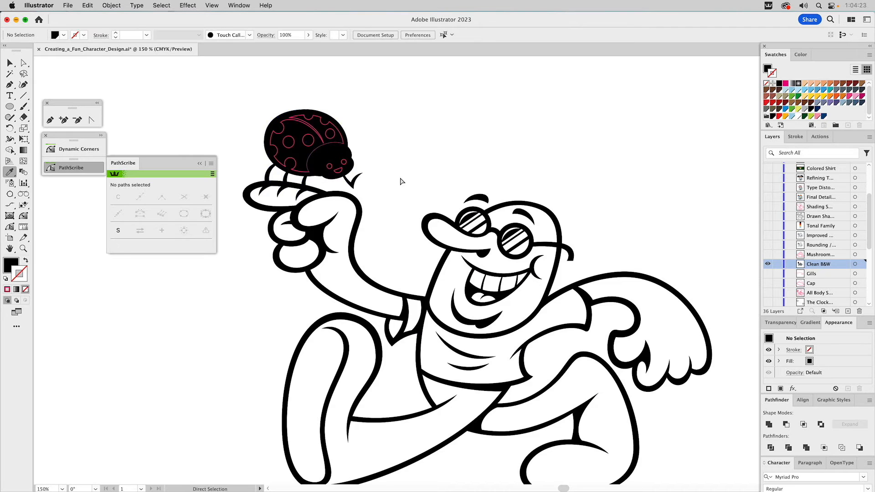
- Fill the ladybug's spotted shell compound path with white and no stroke by sampling the character's teeth
left_click(325, 127)
key("i")
left_click(491, 276)
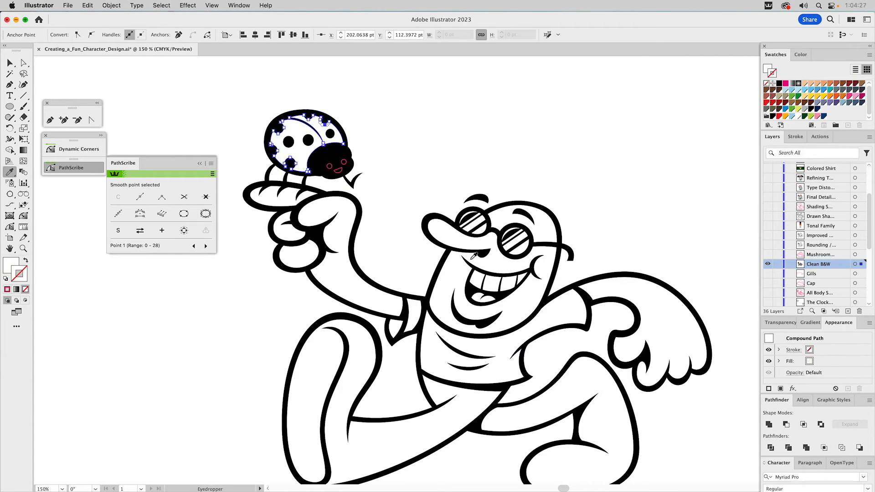
left_click(395, 168, "super")
- Select the ladybug's eyes and mouth and apply the teeth's white fill without a stroke using the Eyedropper
left_click(342, 164, "super")
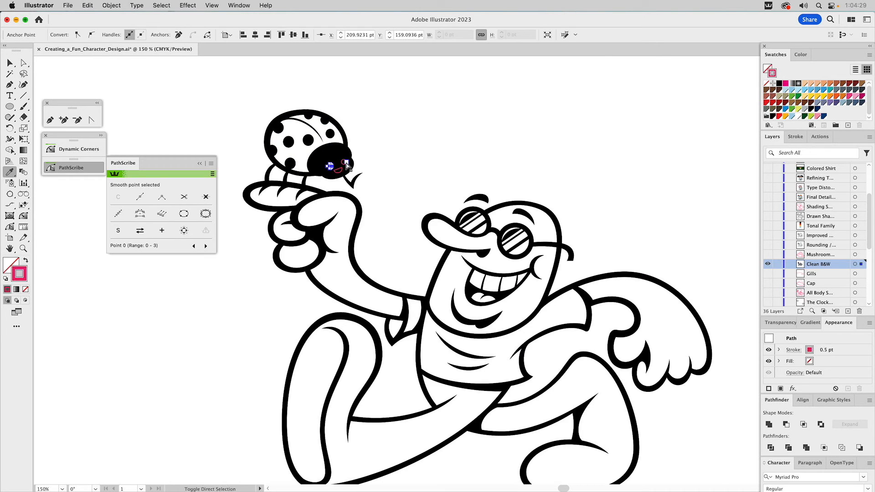
left_click(346, 163, "shift+super")
left_click(340, 172, "shift+super")
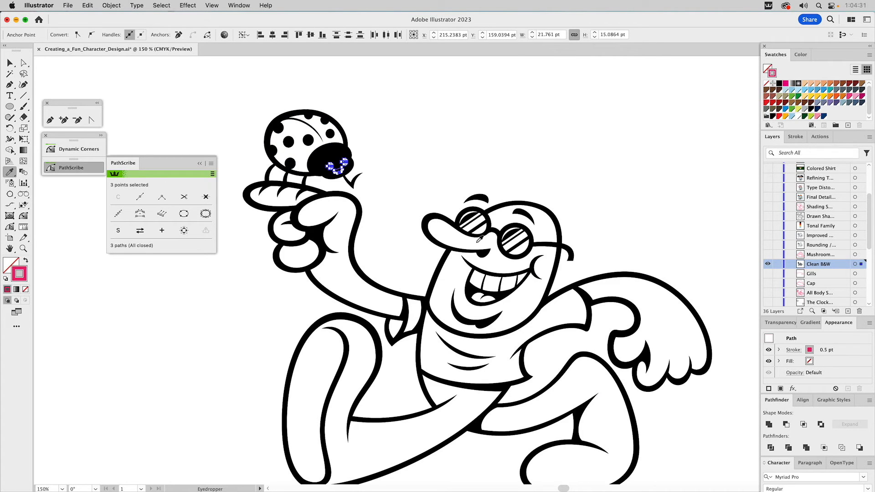
left_click(480, 294)
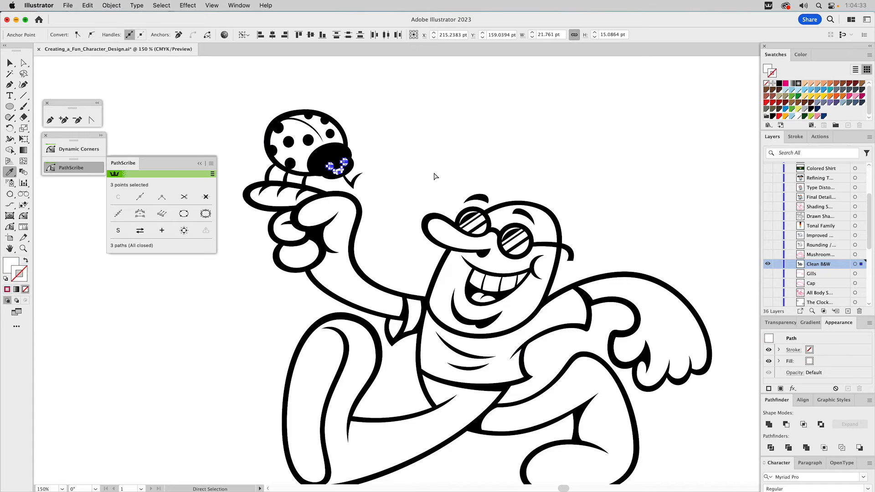
- Deselect the ladybug's facial features and show the mushroom cap outlines layer over the clean black-and-white character
left_click(434, 164, "super")
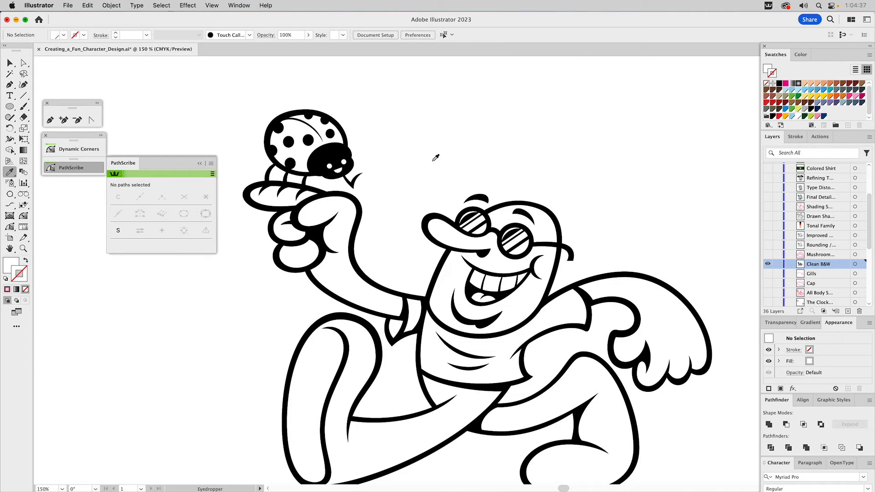
key("v")
left_click_drag(528, 162, 505, 156)
left_click(767, 263)
left_click(767, 255)
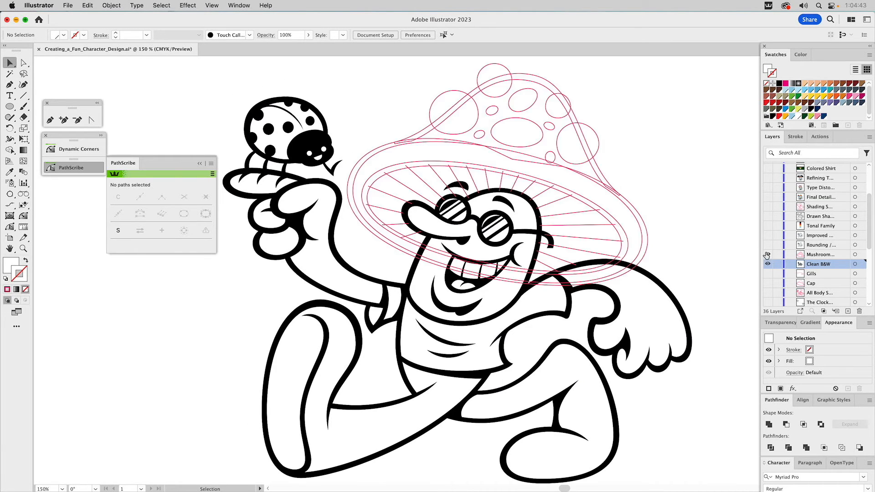
- Select the group of gill lines under the mushroom cap and set its stroke weight to 2.5 pt
left_click(575, 225)
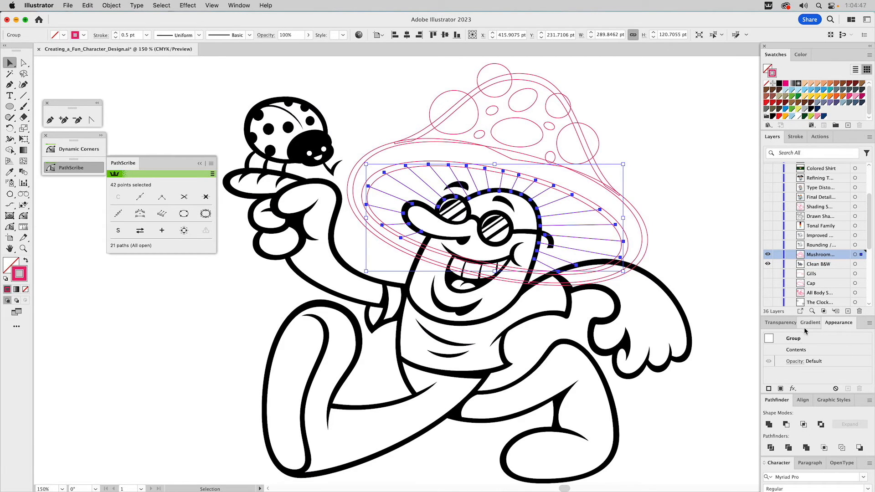
left_click(795, 136)
left_click(804, 150)
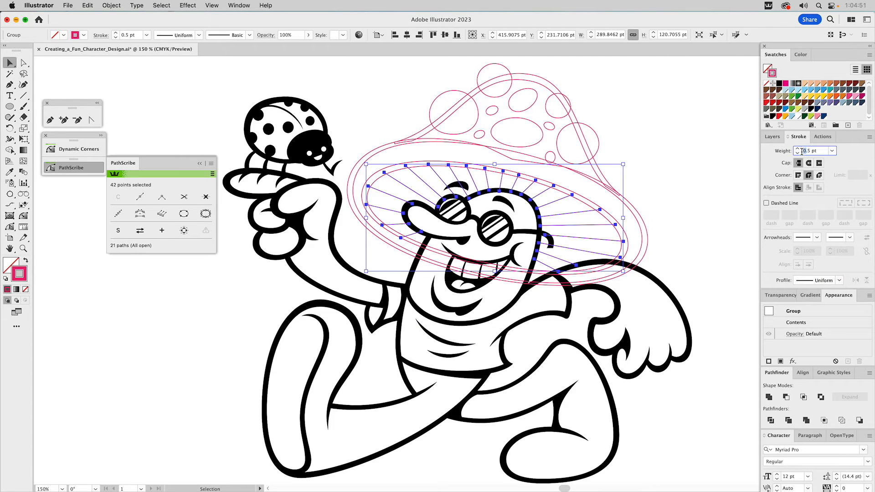
key("BackSpace")
type("2")
key("Return")
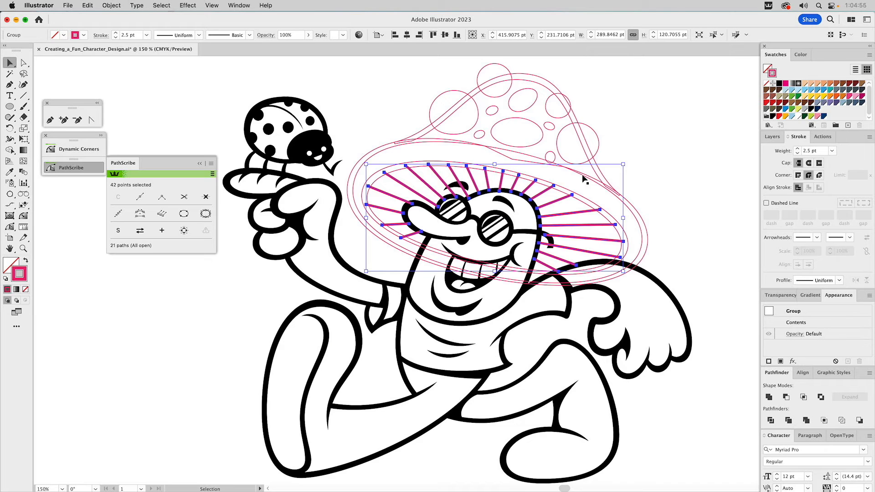
- Outline the strokes of the gill lines and combine the resulting shapes into one compound path
left_click(121, 5)
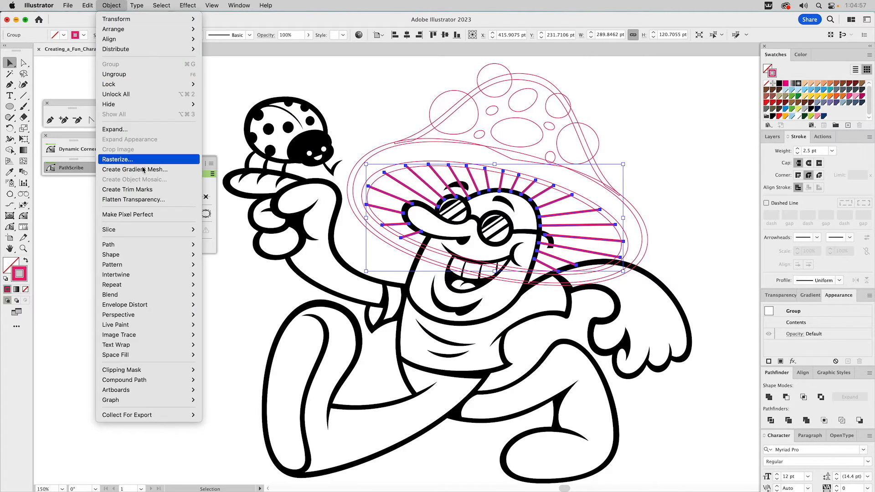
mouse_move(133, 246)
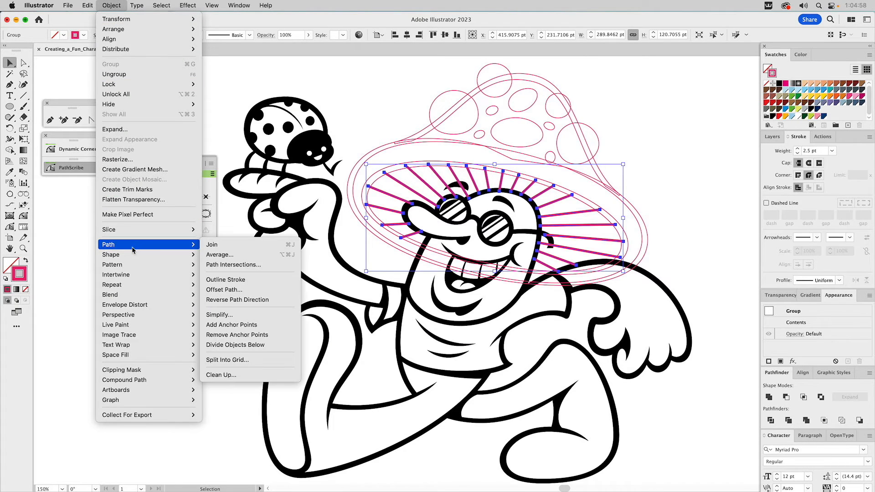
left_click(231, 279)
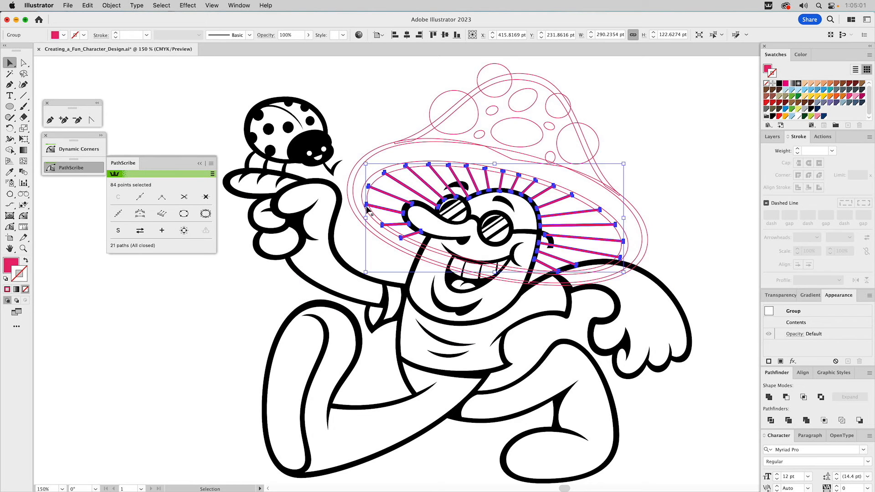
key("super+y")
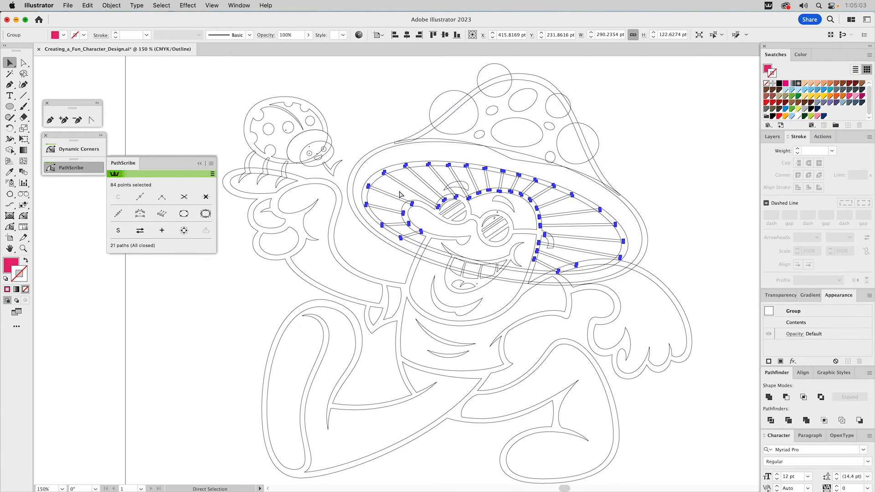
key("super+y")
key("v")
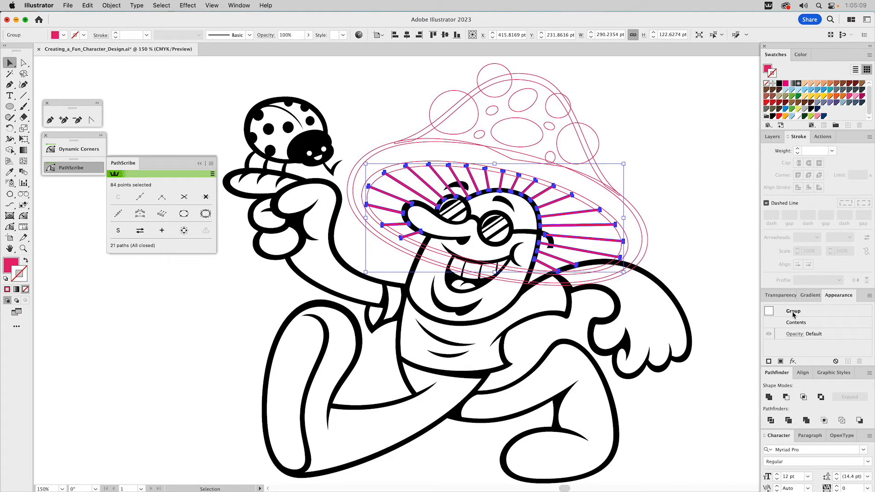
key("super+8")
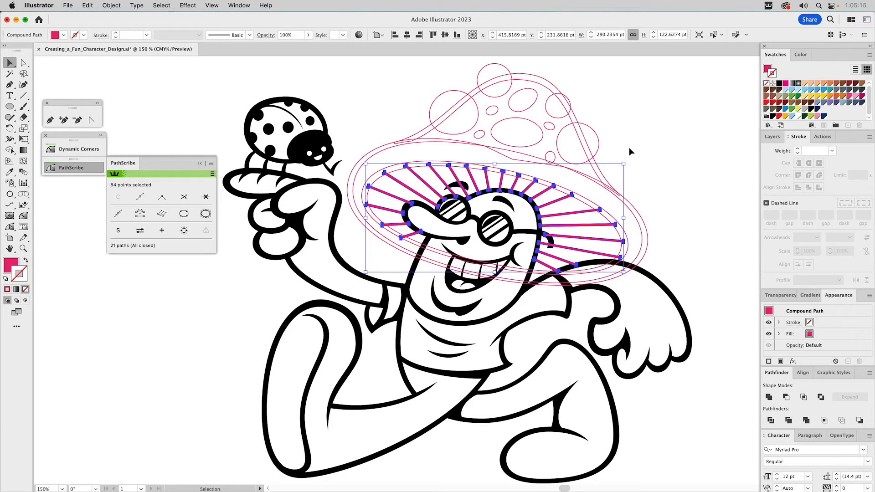
left_click(658, 167)
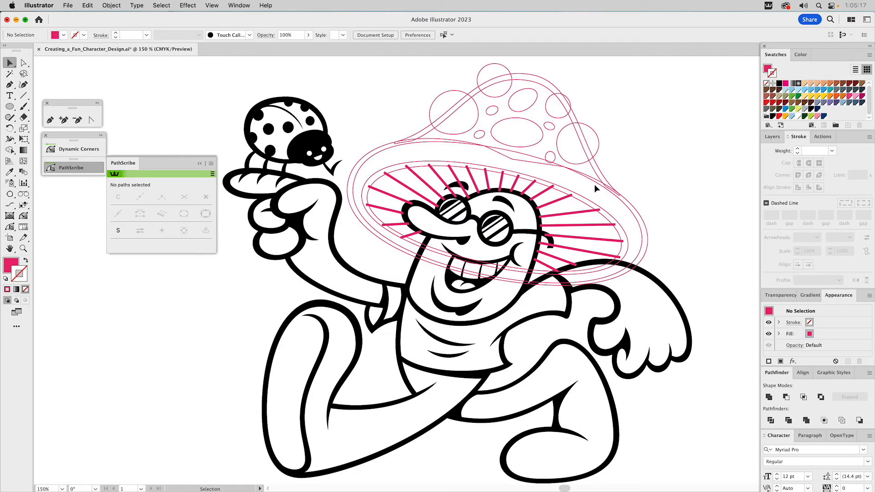
- Subtract the inner brim ellipse from the outer brim outline with Minus Front to form the cap's tapered rim line
left_click(526, 158)
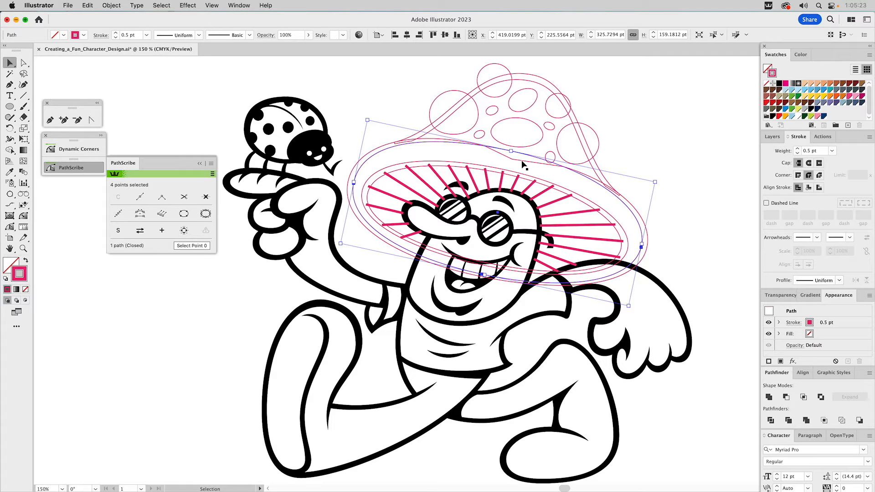
left_click(521, 161, "shift")
left_click(792, 398)
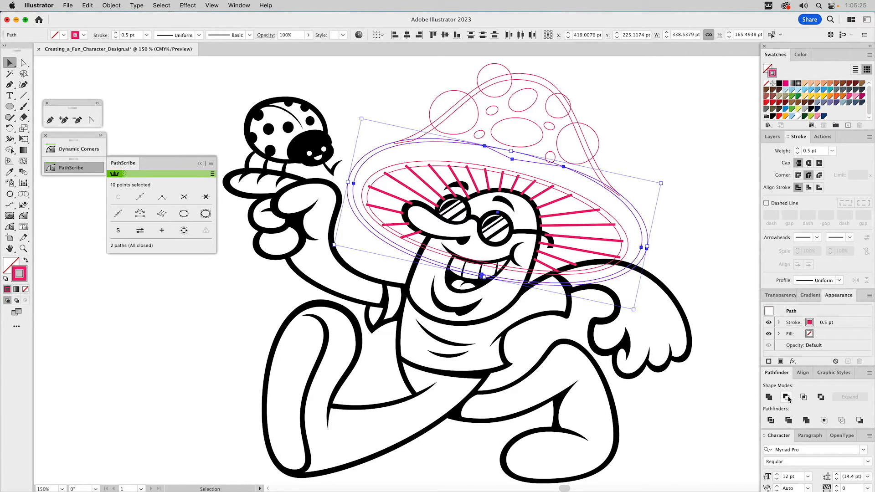
left_click(725, 242)
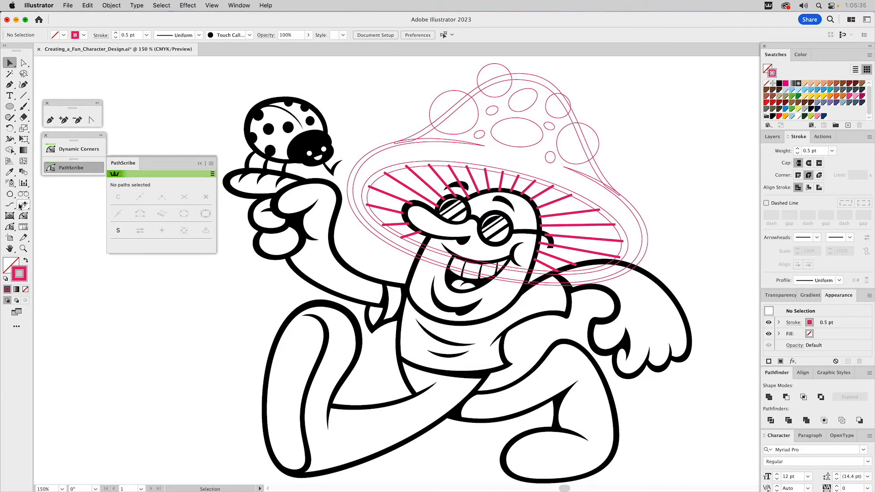
- Move the outer corner point of the lowest gill below the nose inward so it stays within the gill opening's outer ellipse
left_click(23, 248)
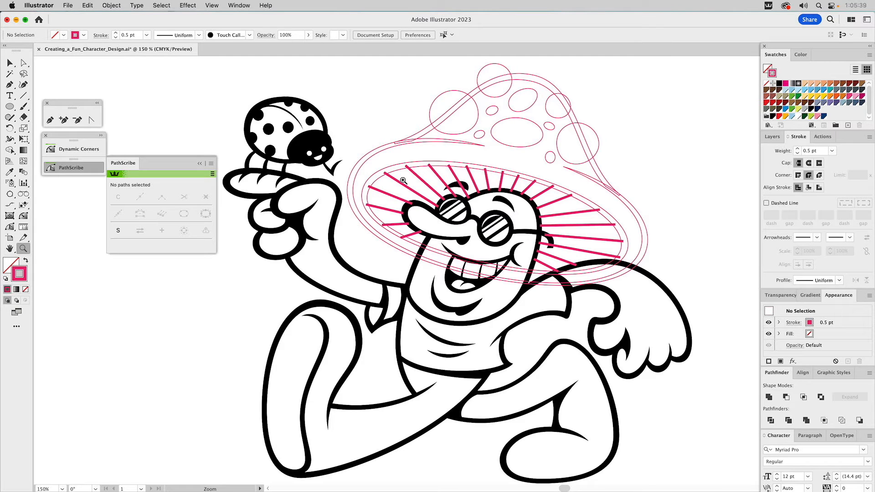
left_click_drag(377, 215, 435, 255)
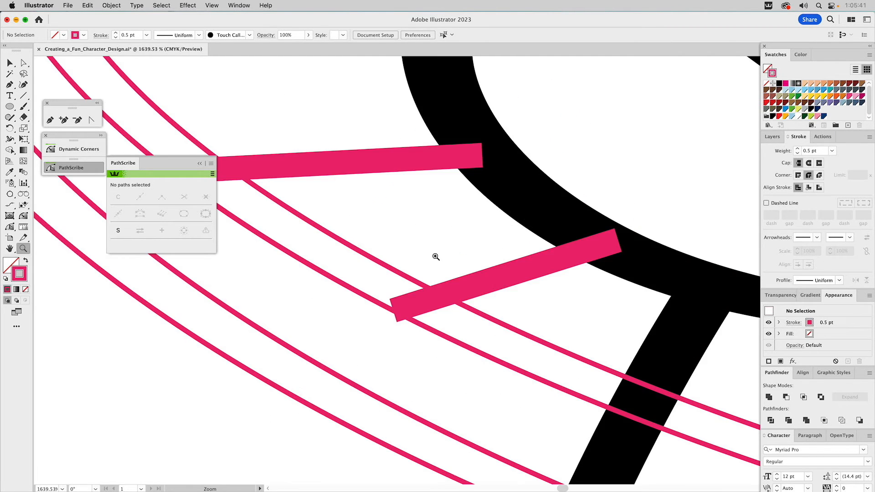
left_click_drag(332, 214, 416, 225)
key("a")
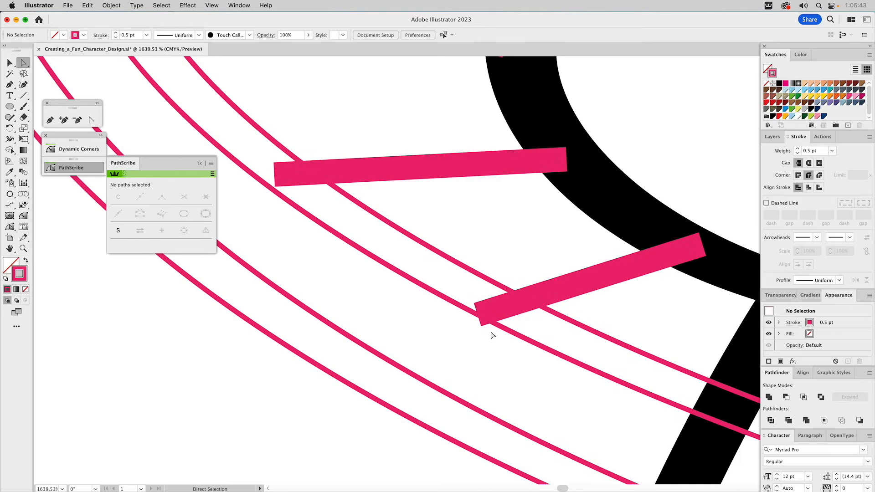
left_click_drag(482, 327, 507, 315)
key("super+z")
key("super")
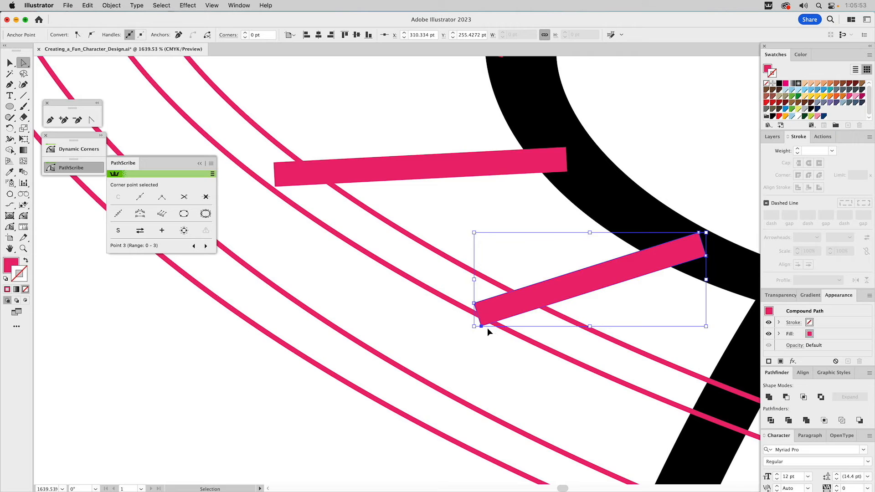
left_click_drag(482, 327, 508, 323)
key("super")
left_click(430, 346, "super")
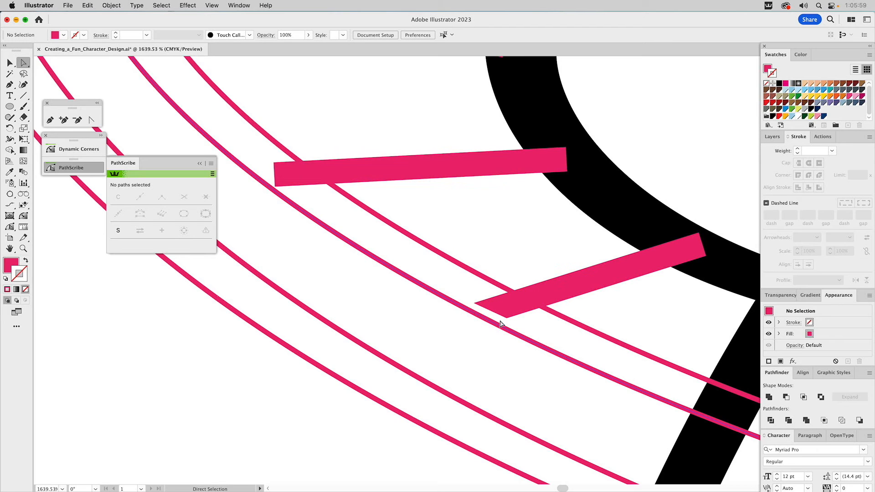
- Return to a view of the whole mushroom cap and collapse PathScribe to uncover the ladybug and hand
left_click(24, 249)
left_click(605, 266, "alt")
left_click(606, 266, "alt")
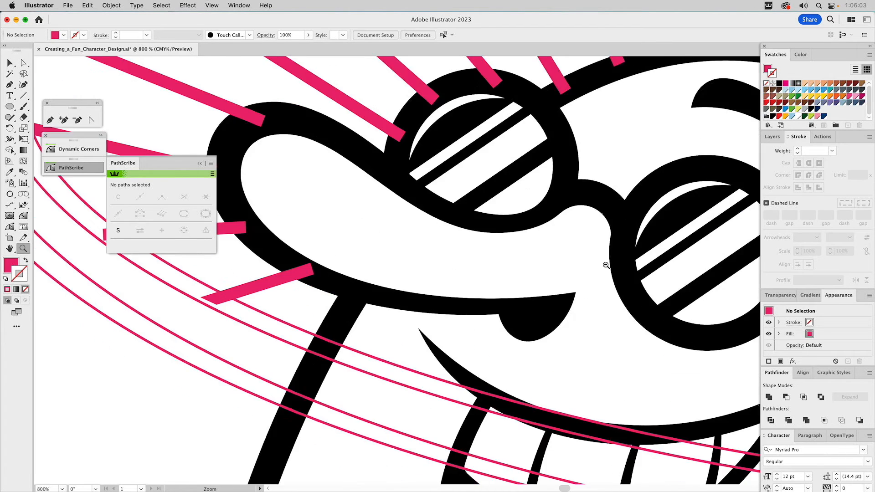
left_click(606, 266, "alt")
left_click(605, 266, "alt")
left_click(605, 266, "alt")
left_click_drag(529, 289, 716, 268)
left_click(600, 257, "alt")
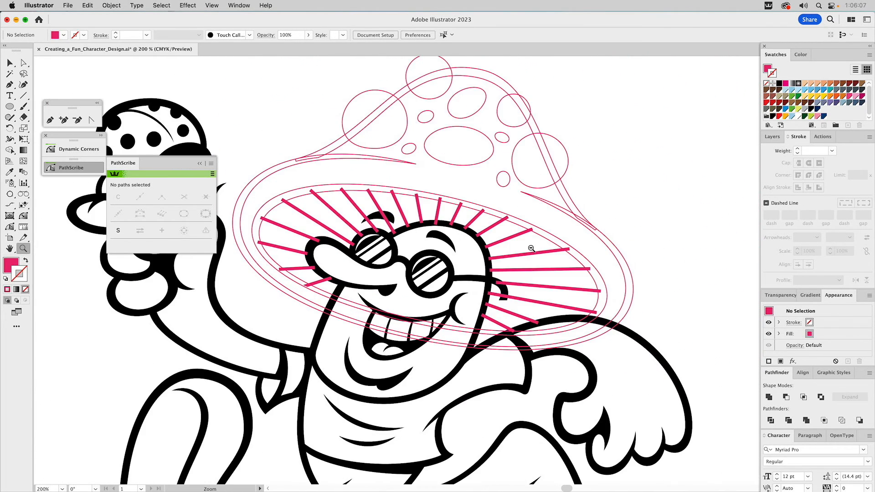
scroll(422, 271, "left", 3)
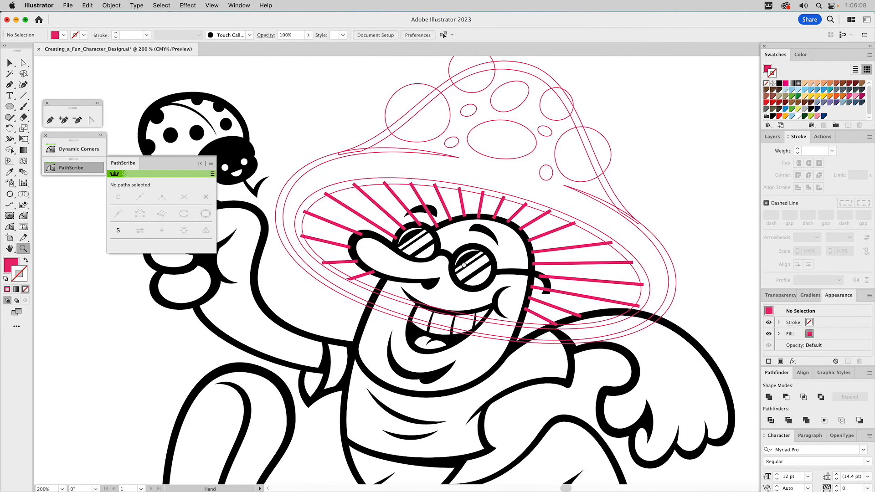
left_click(205, 164)
key("v")
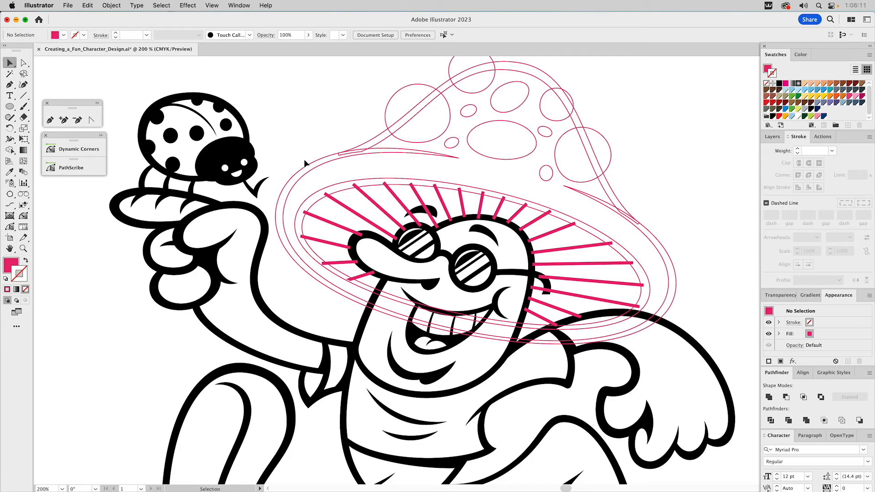
- Try to fill the tapered rim line and the gill opening's outer ellipse with the blue swatch
left_click(328, 178)
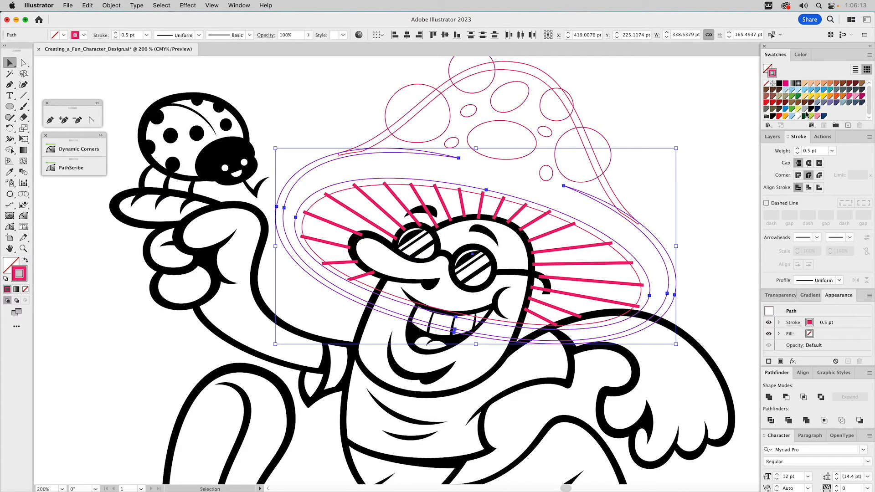
left_click_drag(787, 110, 768, 69)
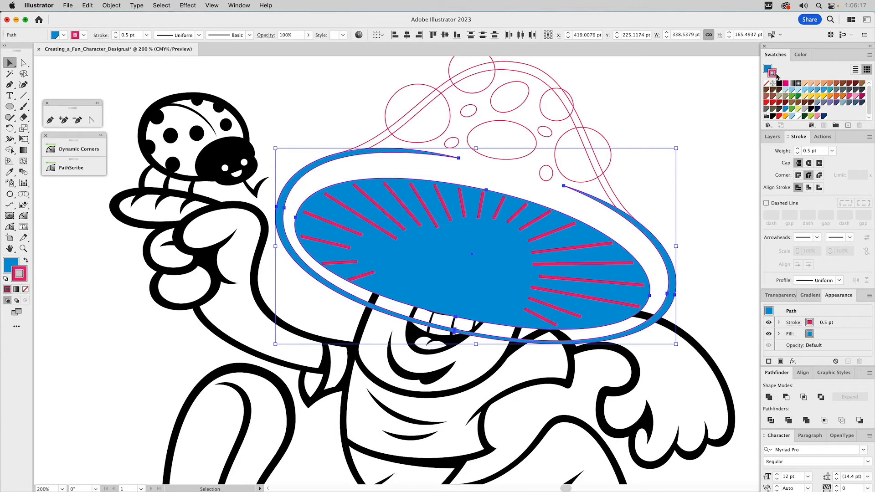
key("super+z")
left_click(635, 158)
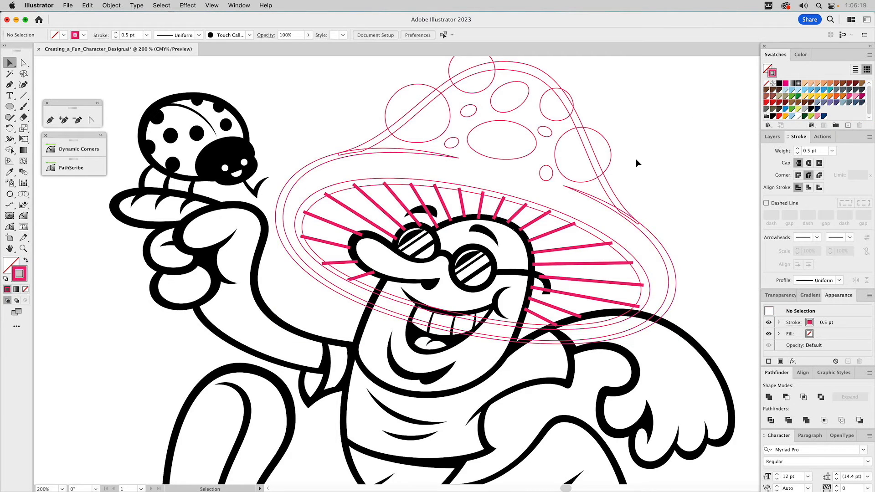
- Subtract the gill opening's inner ellipse from its outer ellipse with Minus Front to form a ring
left_click(561, 222)
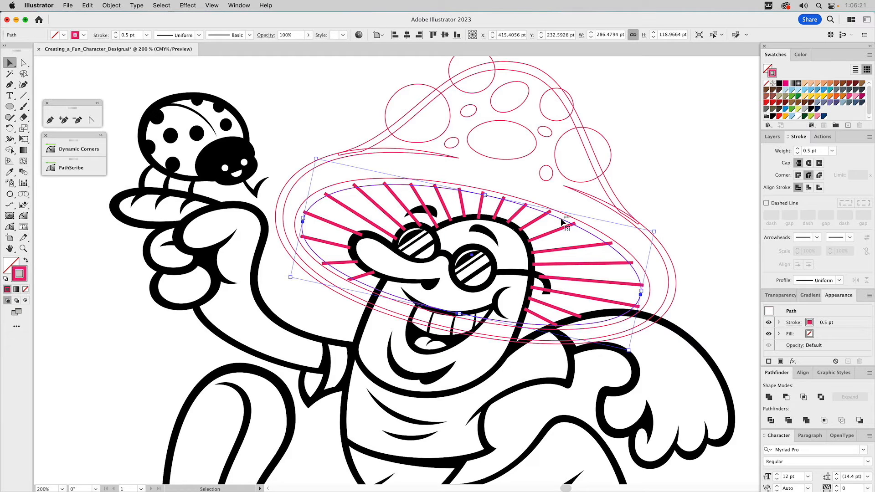
left_click(566, 218, "shift")
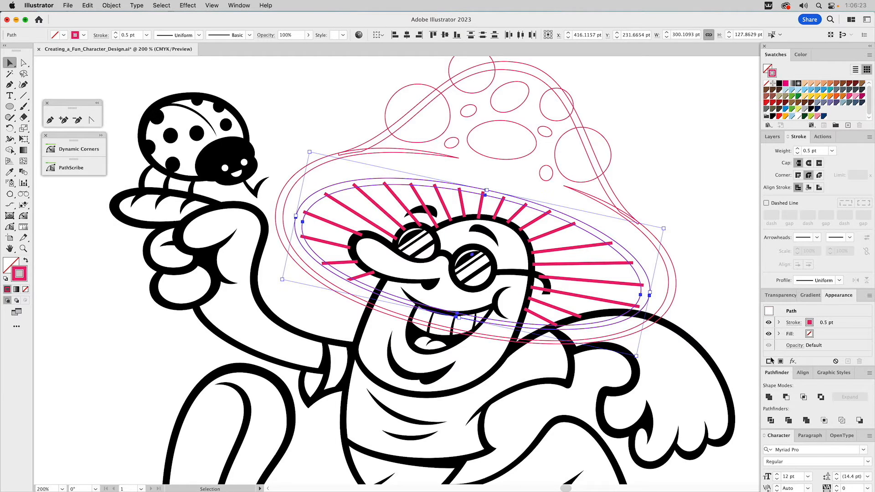
left_click(785, 397)
- Fill the gill opening's ring and the tapered rim line with the blue swatch without a stroke, and group them
left_click(658, 253, "shift")
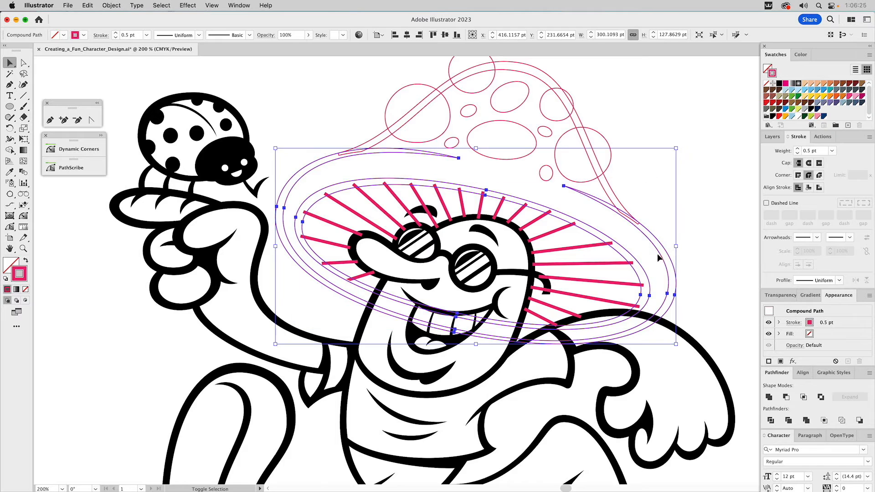
left_click_drag(785, 110, 767, 68)
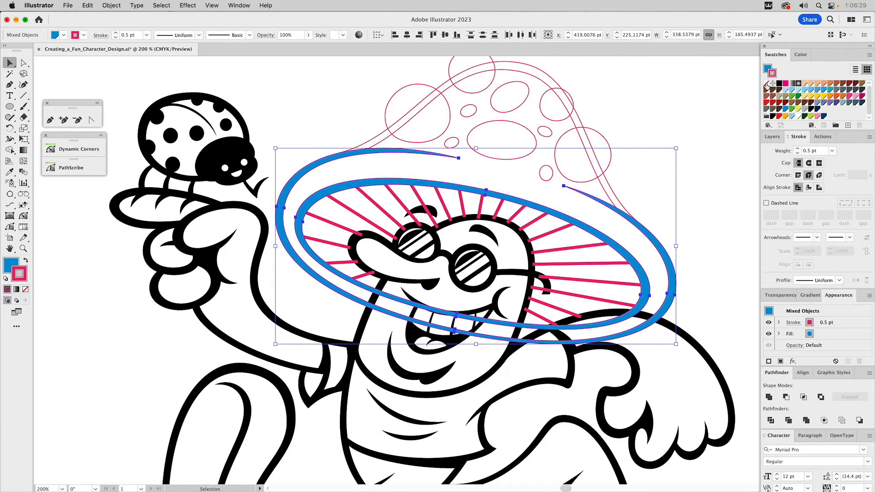
left_click(767, 85)
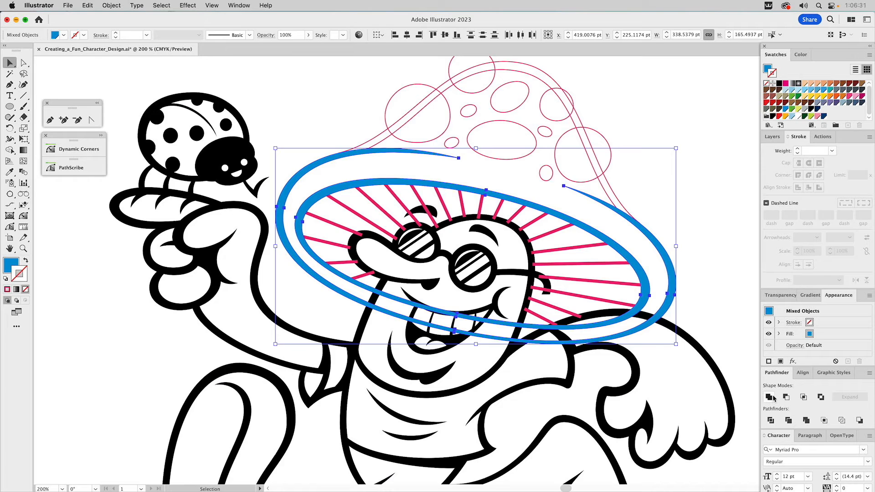
key("super+g")
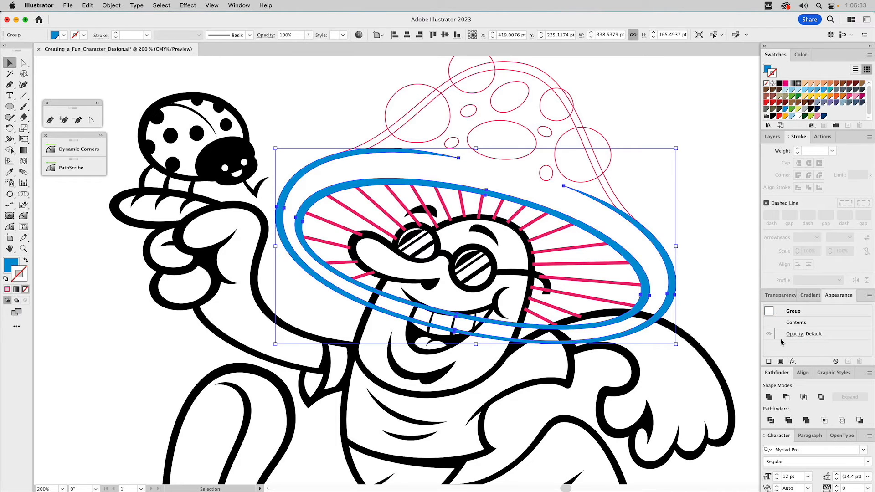
left_click(729, 303)
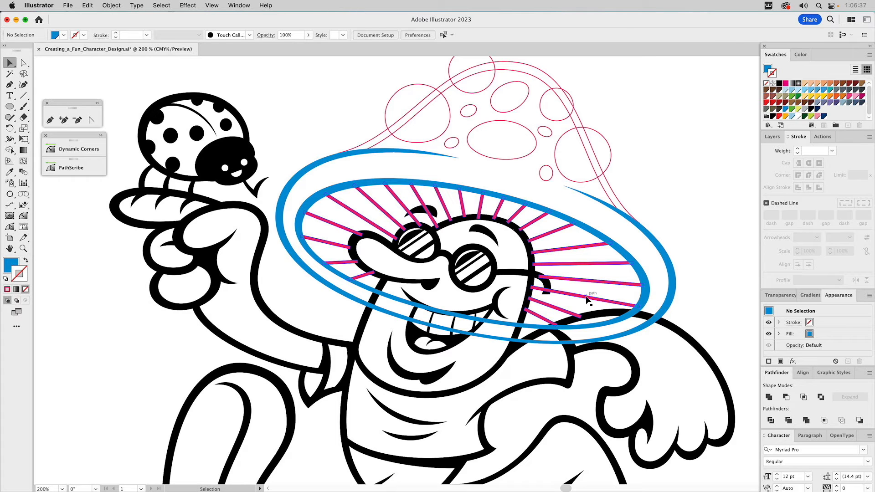
- Fill the cap's crown outline with the sampled rim blue and unite it with the grouped rim line and gill ring
left_click(588, 300)
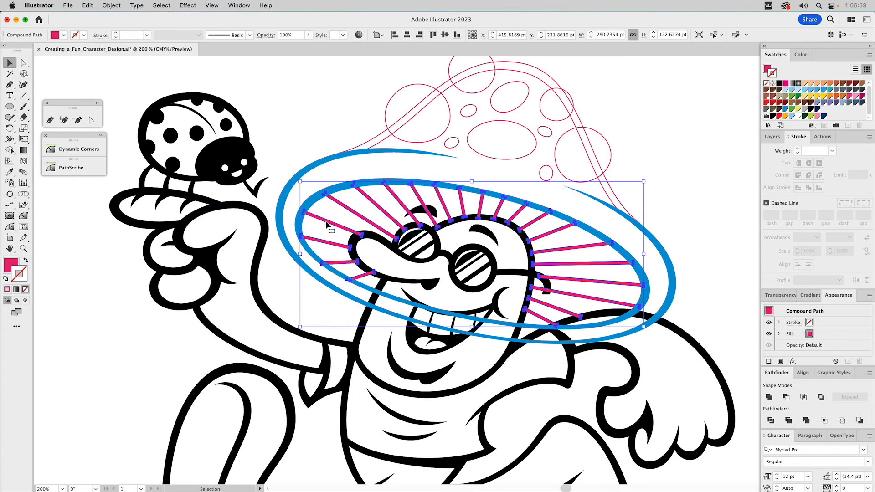
left_click(376, 140)
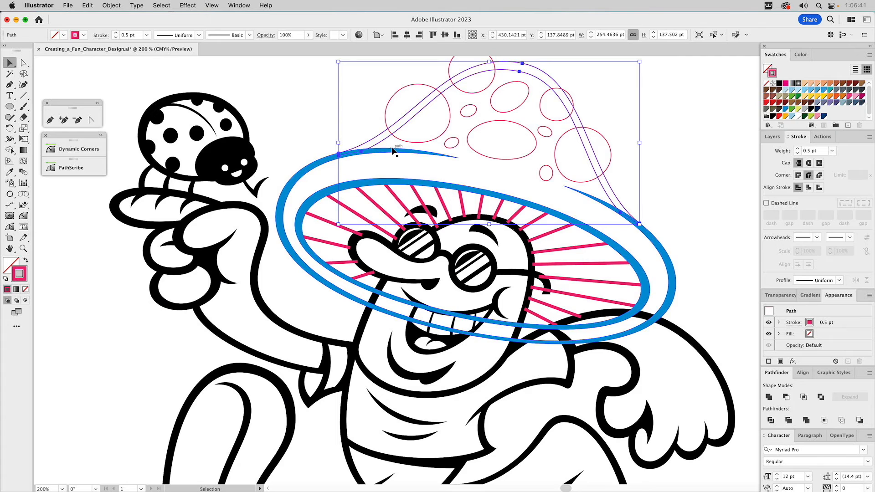
key("i")
left_click(392, 146)
left_click(381, 151, "shift+super")
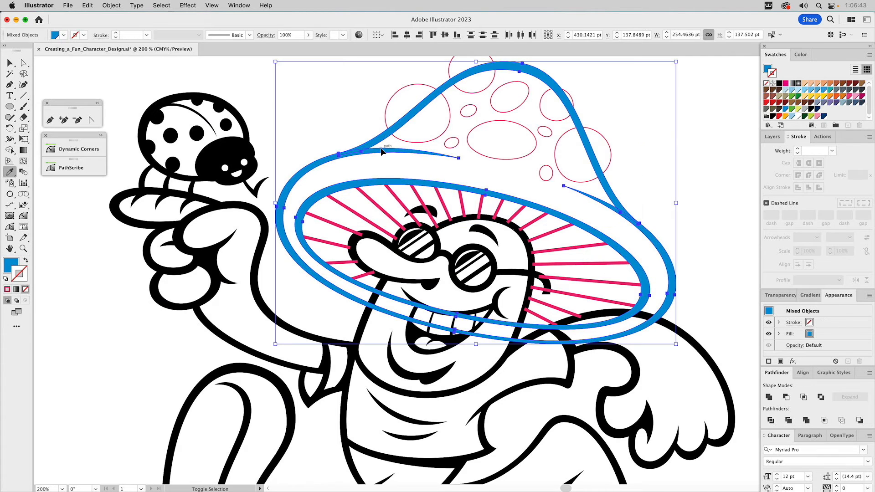
left_click(768, 397)
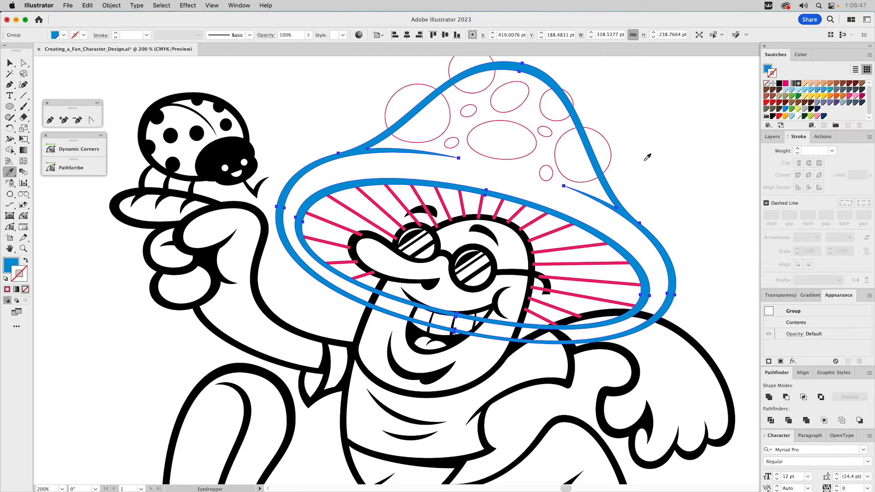
key("v")
left_click(657, 155)
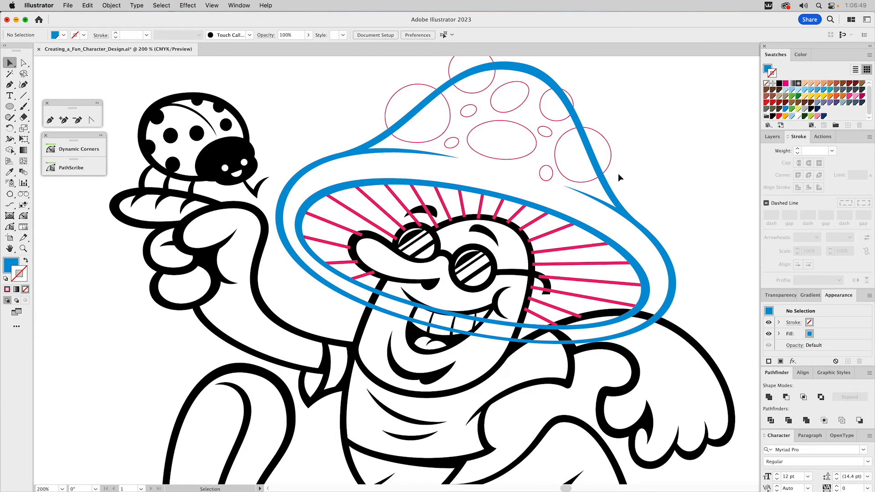
- Isolate the united cap outline, copy its inner contour, leave isolation and paste the contour in front as a separate path
left_click(603, 189)
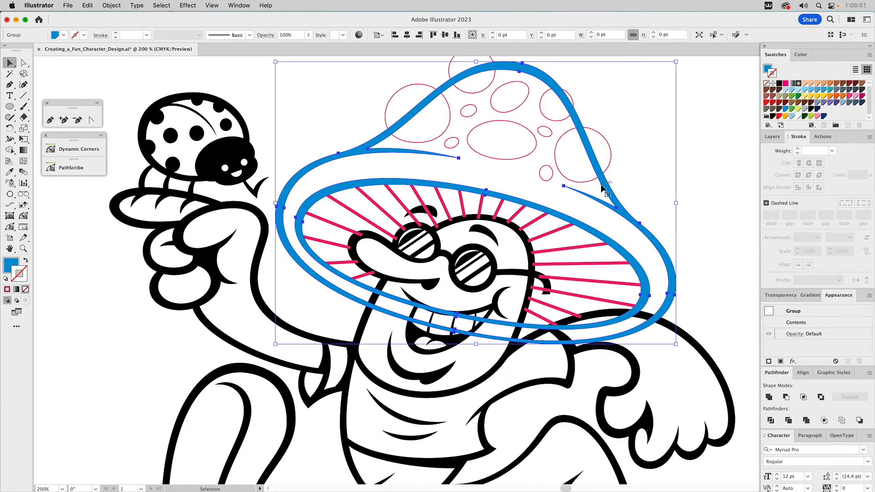
double_click(603, 188)
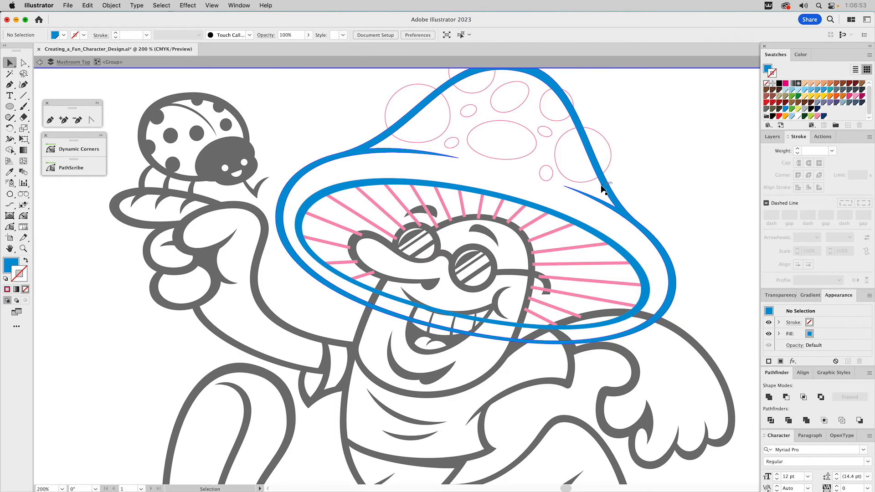
left_click(604, 189)
double_click(603, 189)
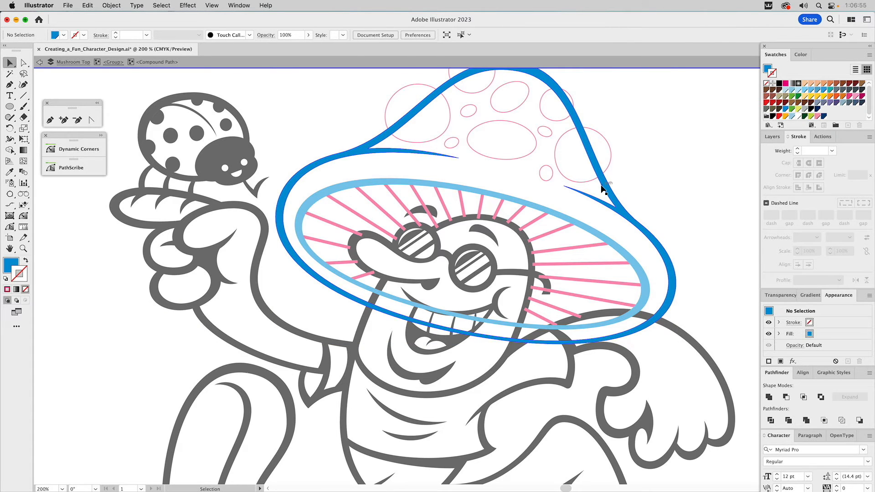
left_click(602, 187)
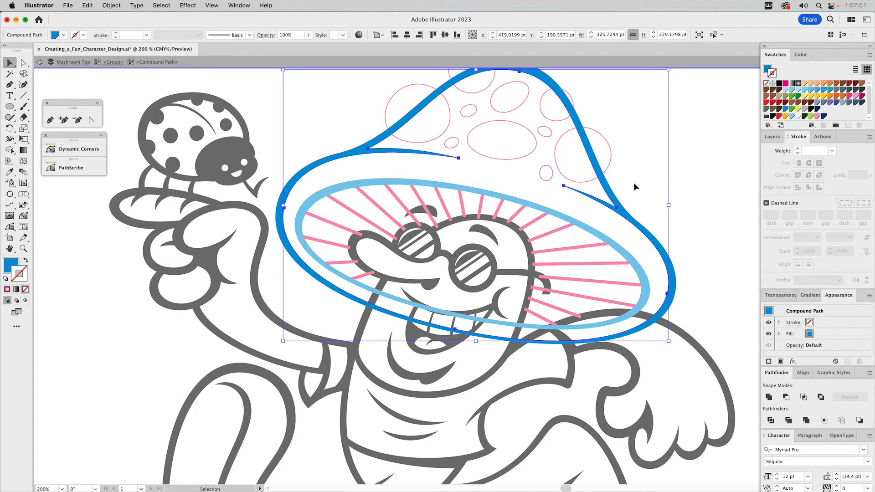
left_click(655, 190)
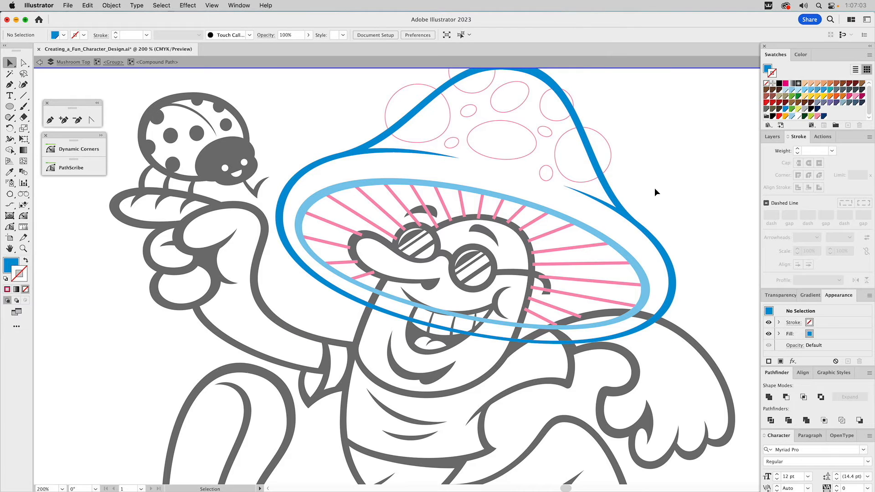
double_click(654, 188)
key("a")
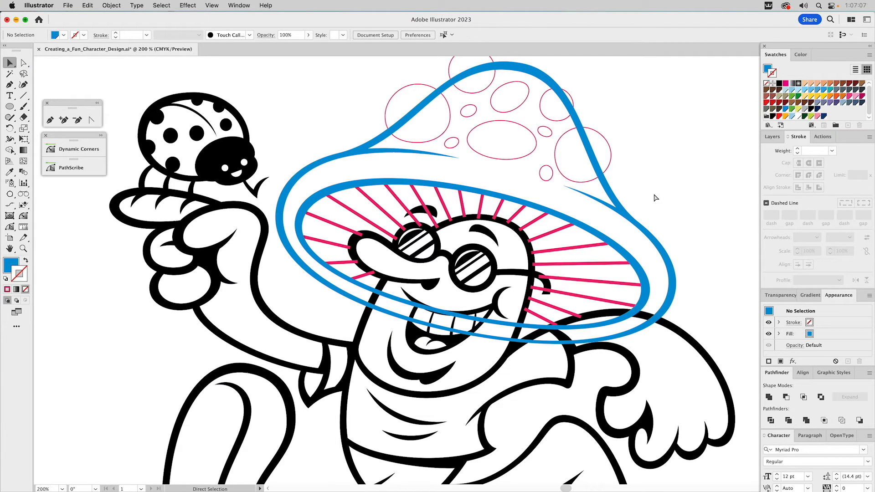
key("super+z")
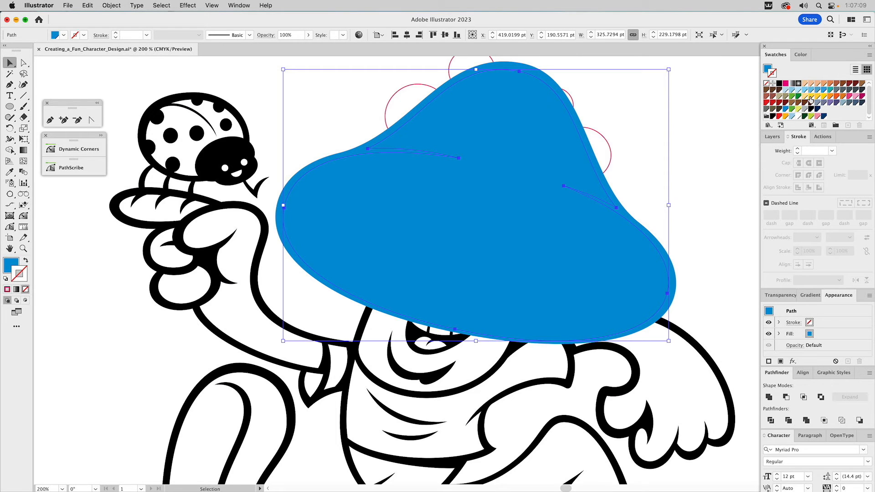
- Give the copied inner cap contour a 1 pt orange stroke and no fill
left_click(831, 96)
left_click(773, 73)
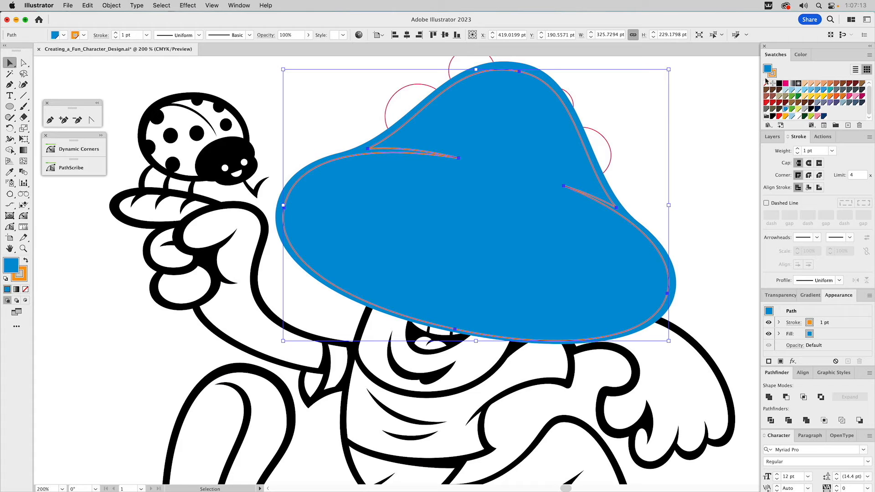
left_click(766, 85)
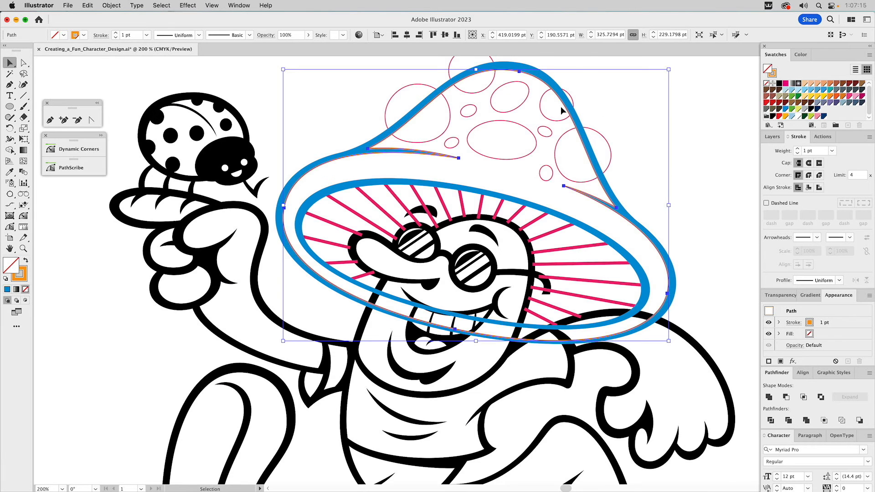
- Trim the cap's spots to the inner contour with Intersect and make them one compound path
left_click(515, 113, "shift")
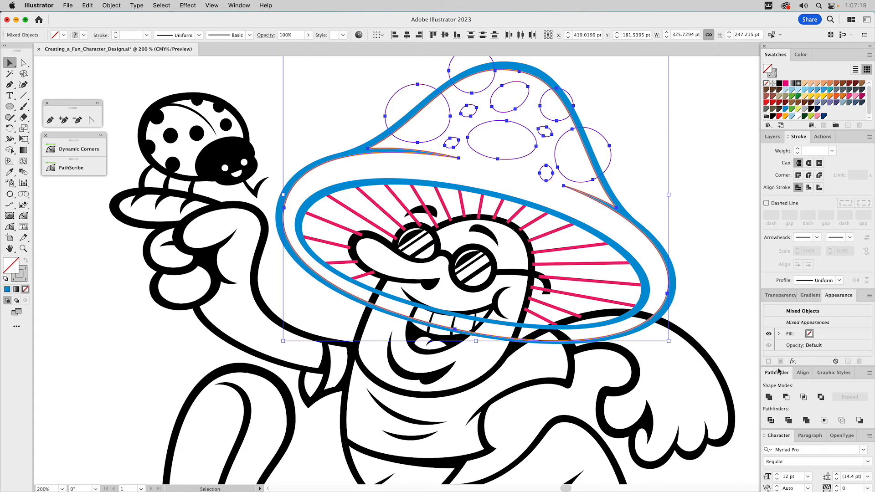
left_click(803, 397)
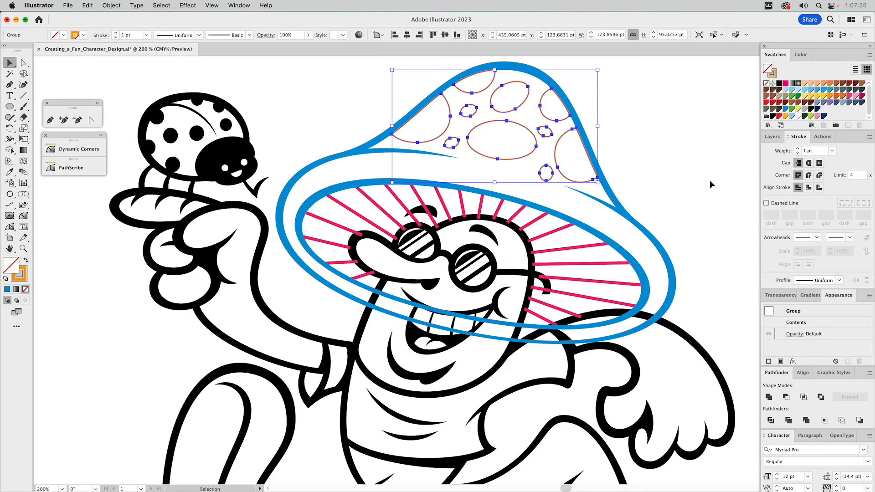
key("super+8")
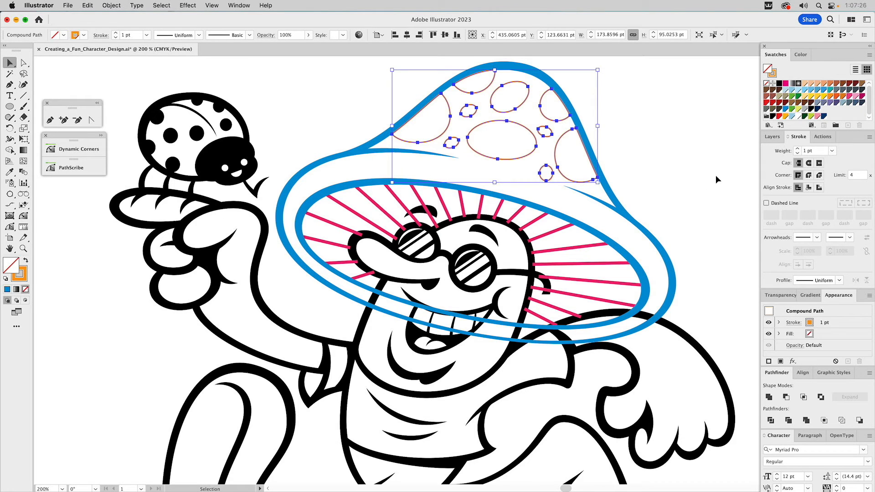
- Fill the trimmed cap spots with the light blue swatch and remove their stroke
left_click(791, 117)
left_click(773, 75)
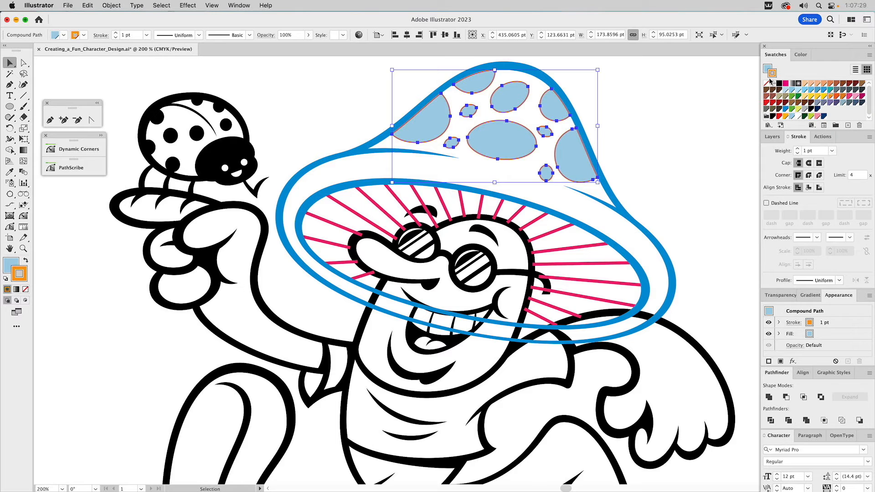
left_click(766, 83)
left_click(670, 124)
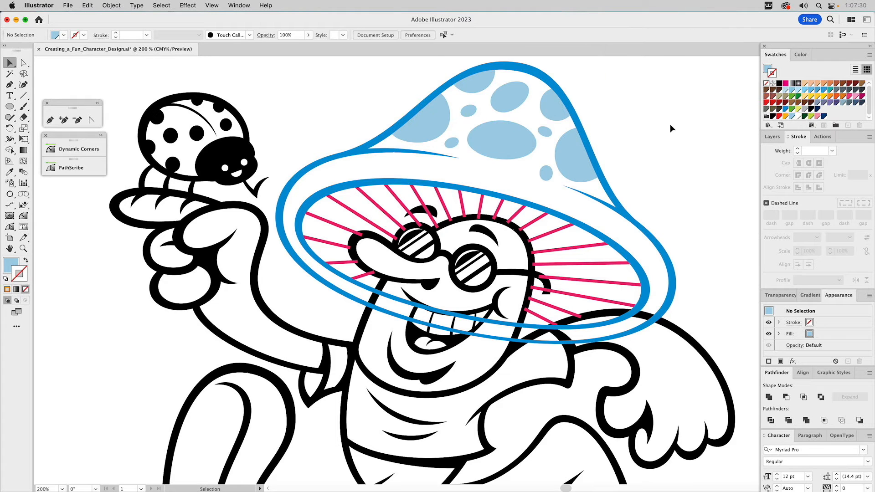
- Draw a closed Pen shape over the cap lines crossing the mouth and style it with a 0.5 pt magenta stroke and no fill
left_click(627, 214)
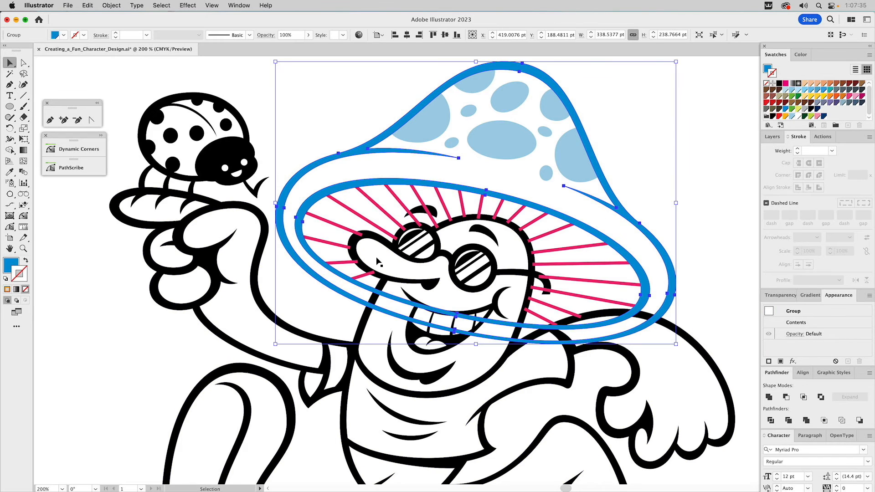
left_click(23, 248)
left_click_drag(311, 238, 681, 397)
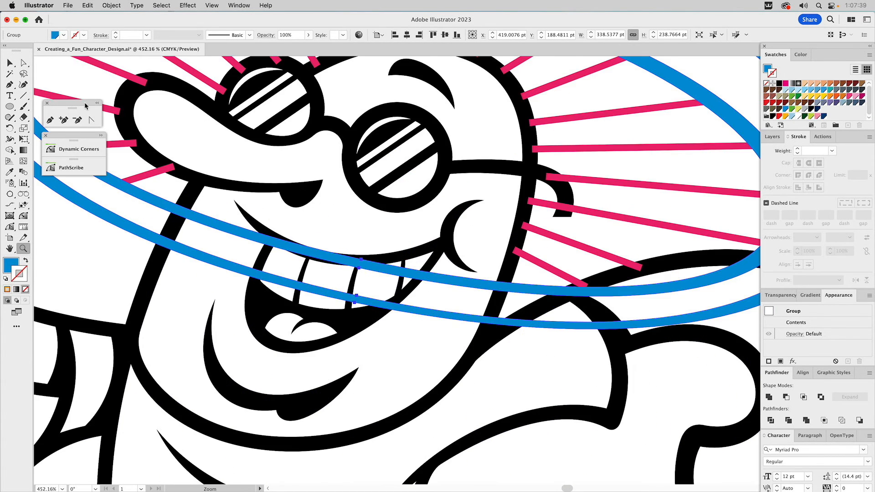
left_click(9, 84)
left_click(161, 255)
left_click_drag(188, 196, 412, 250)
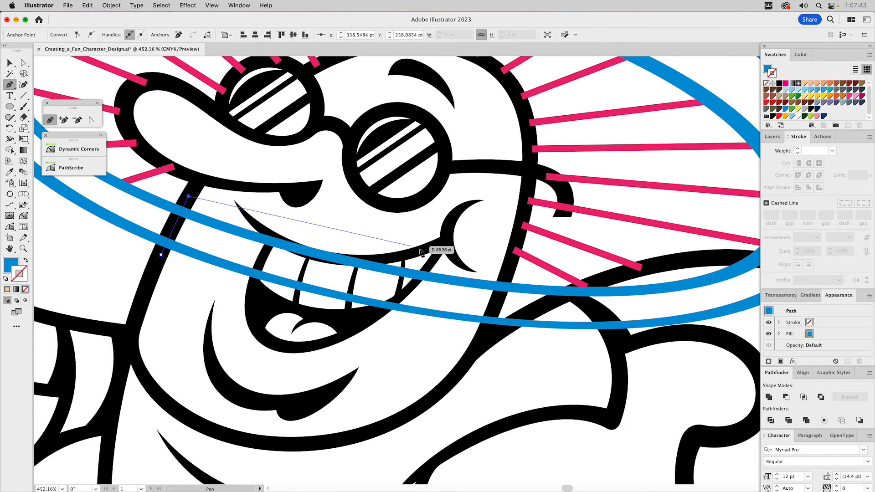
left_click_drag(504, 275, 489, 340)
left_click(487, 336)
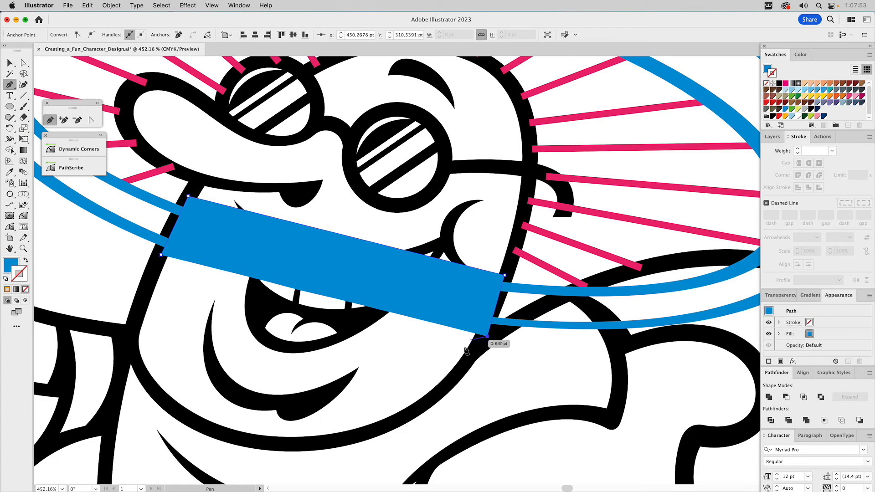
left_click(238, 314)
left_click(162, 255)
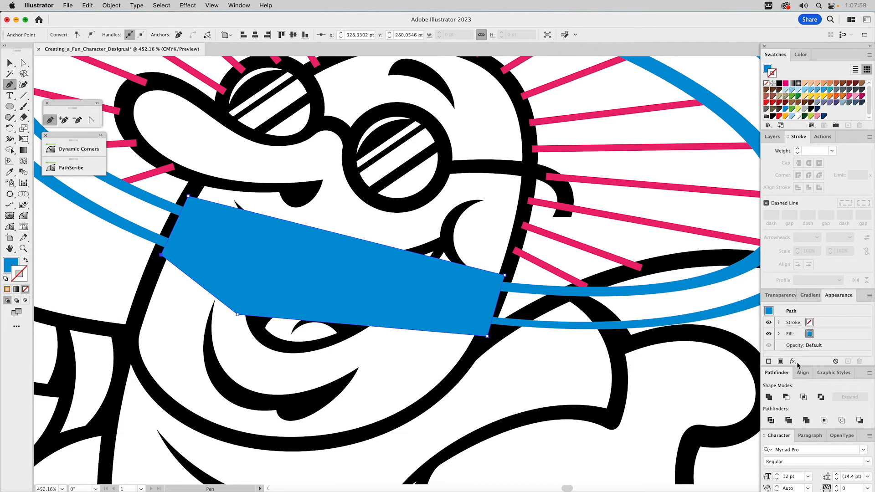
left_click(830, 377)
left_click(769, 394)
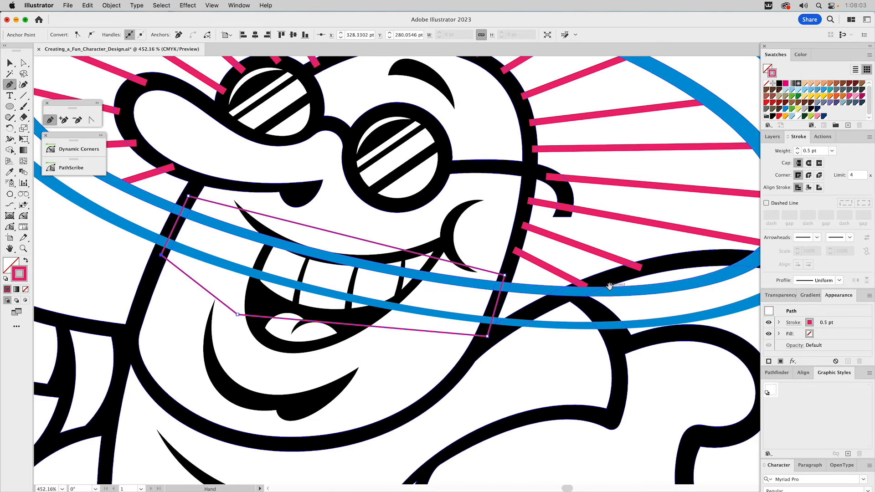
- Draw a second closed Pen shape around the cap lines overlapping the shoulder, with its upper edge following the shoulder's outline
scroll(617, 304, "right", 5)
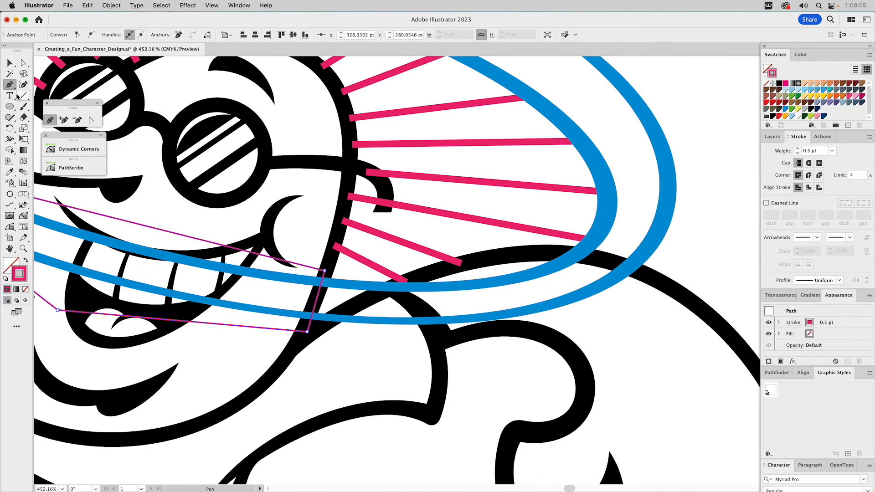
left_click(320, 327)
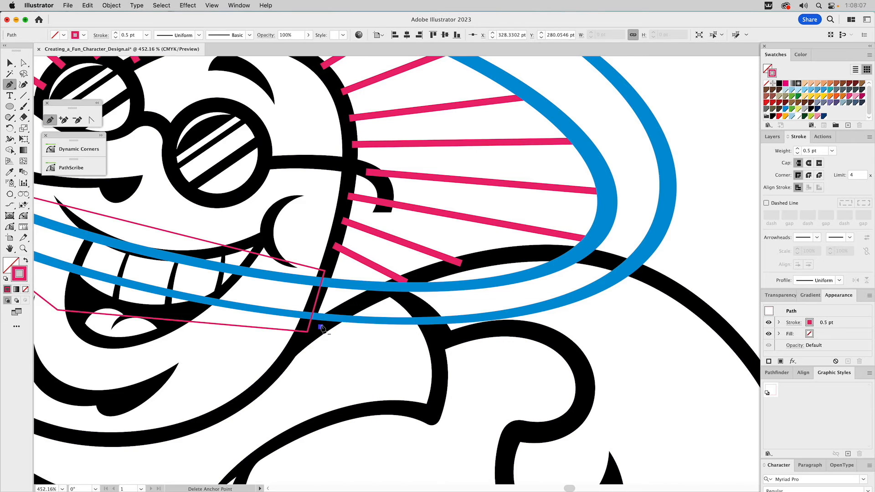
left_click(416, 276)
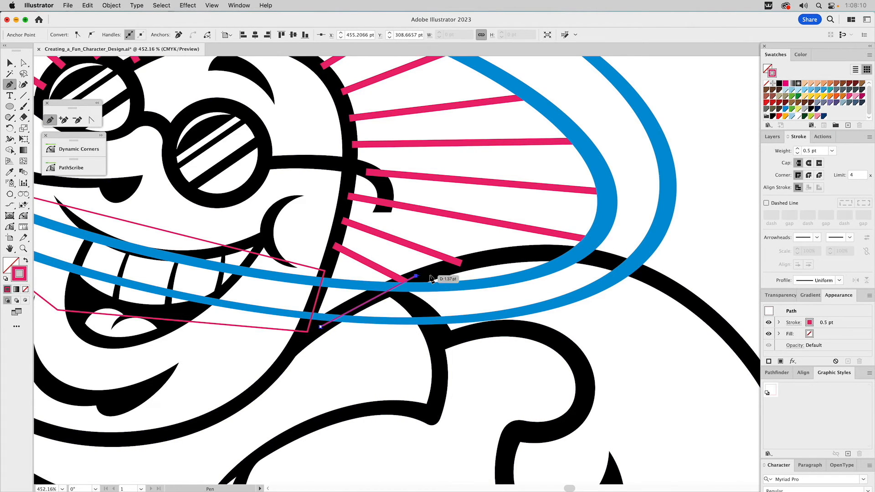
left_click(554, 250)
left_click(607, 261)
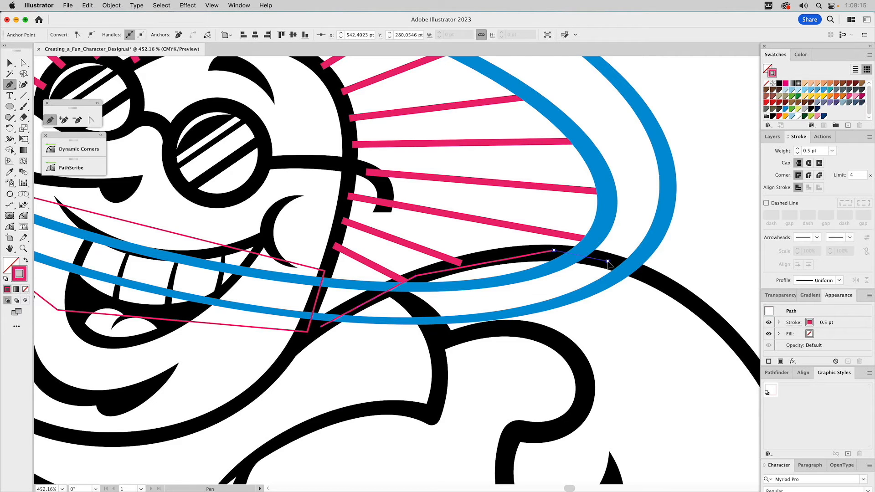
left_click(649, 275)
left_click(615, 380)
left_click(367, 369)
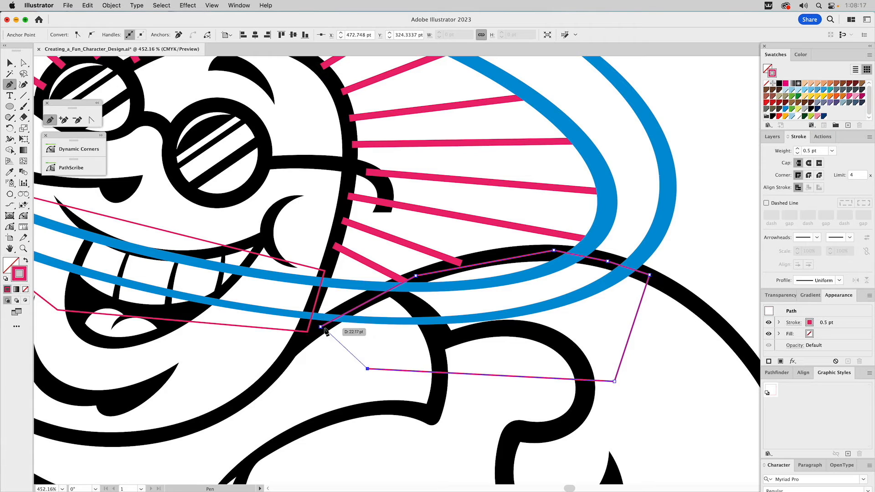
left_click(321, 327)
- Combine the mouth and shoulder cutting shapes into one compound path and subtract it from the blue cap outlines with Minus Front
key("v")
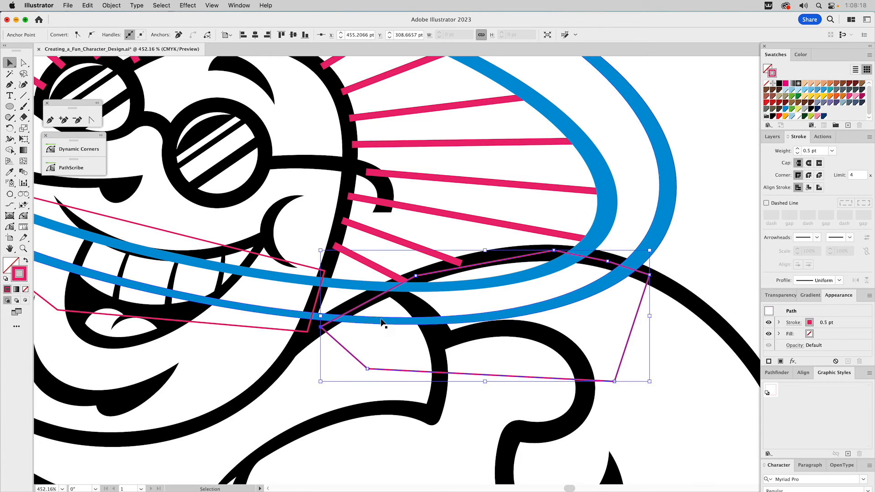
left_click(310, 326, "shift")
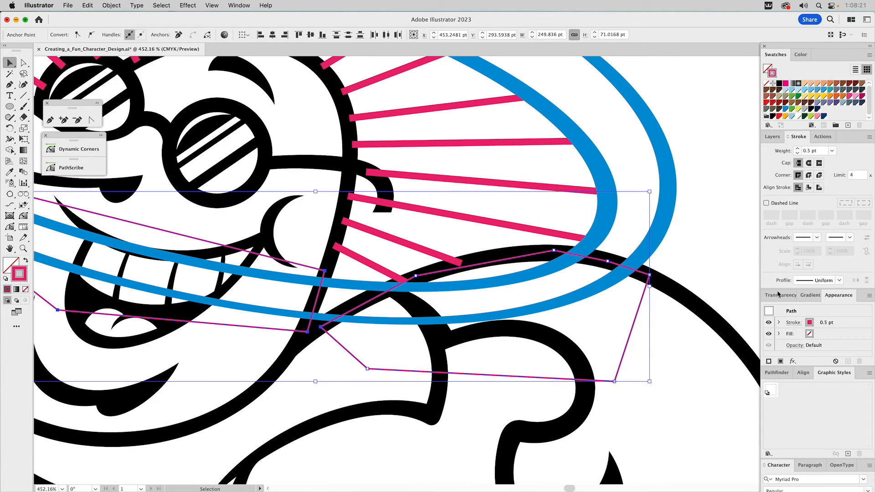
left_click(778, 373)
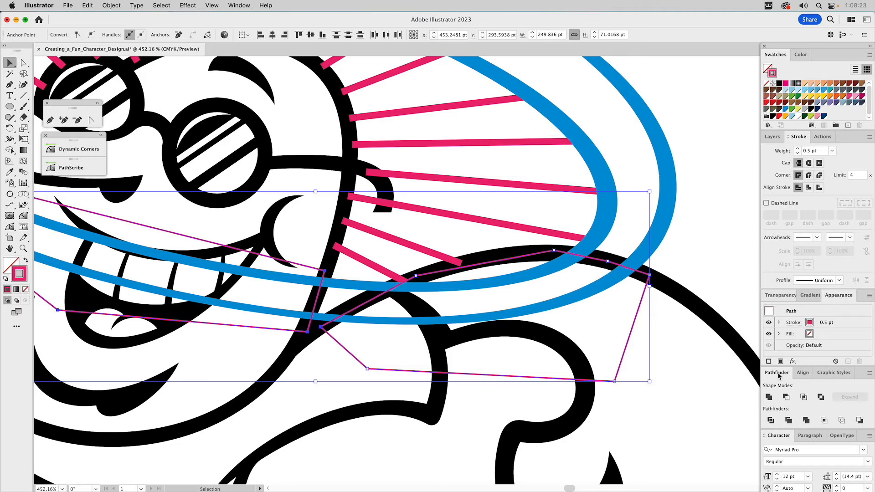
left_click(769, 398)
key("super+8")
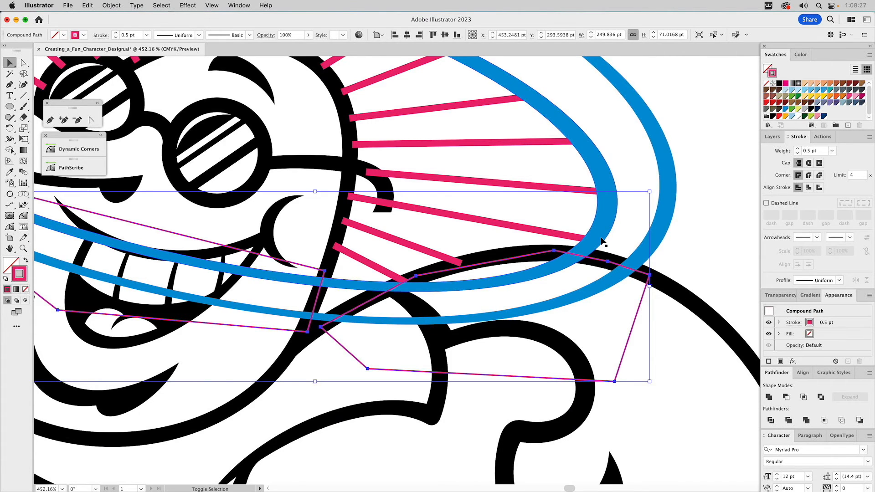
left_click(635, 257, "shift")
left_click(786, 397)
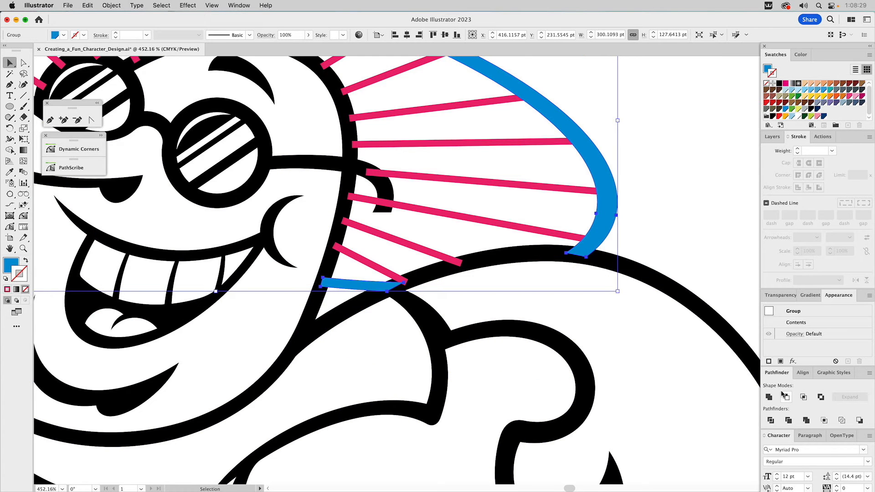
- Undo the last Minus Front subtraction on the blue cap outlines and clear the selection
mouse_move(439, 293)
left_mouse_down()
mouse_move(644, 307)
mouse_move(623, 490)
mouse_move(621, 461)
left_mouse_up()
key("super+z")
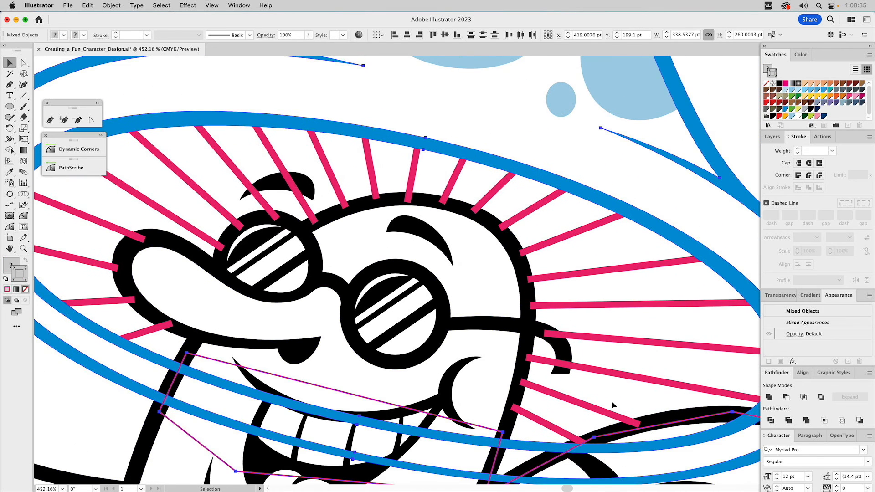
left_click(24, 249)
left_click(573, 266, "alt")
left_click(573, 266, "alt")
left_click(481, 267, "alt")
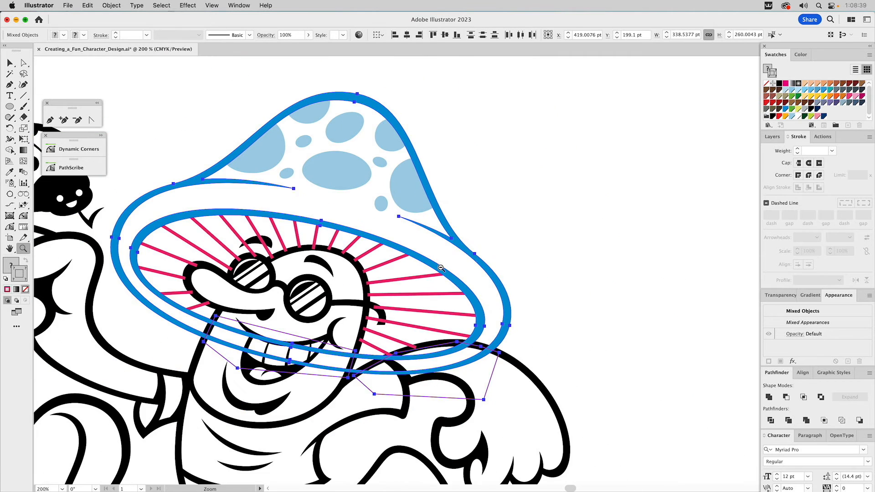
left_click(605, 240)
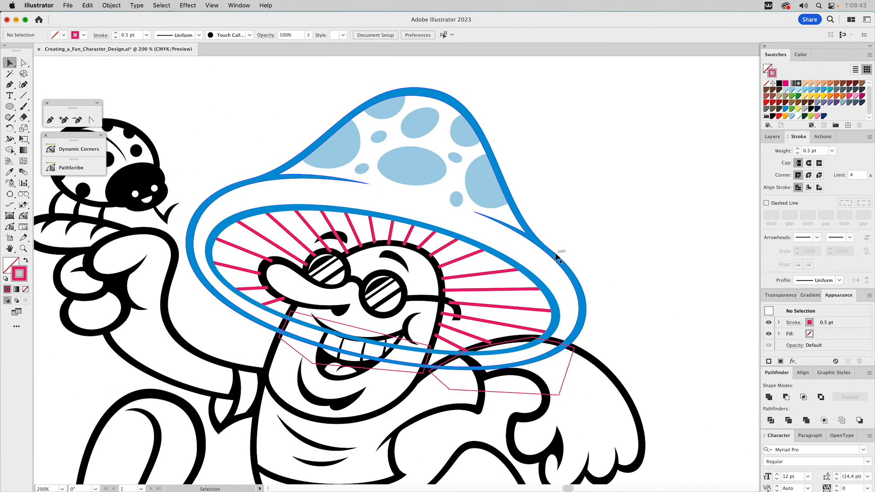
- Convert the group of blue mushroom cap outlines into a compound path
left_click(556, 256)
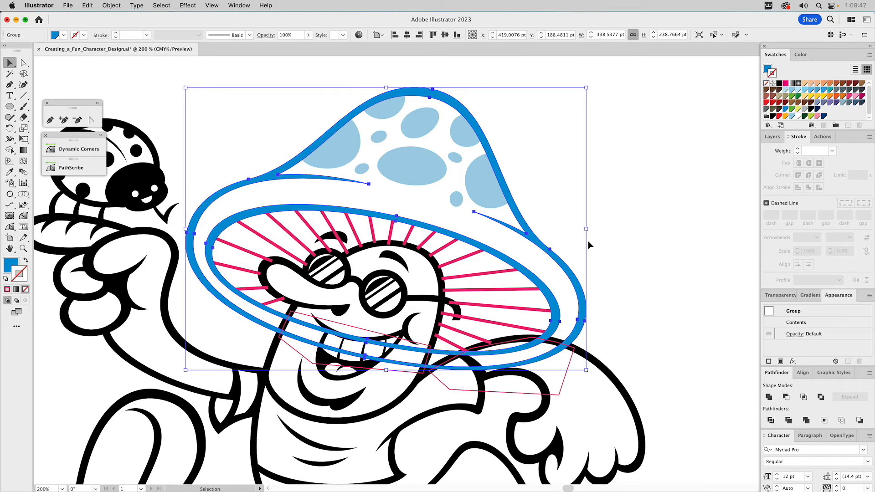
double_click(784, 321)
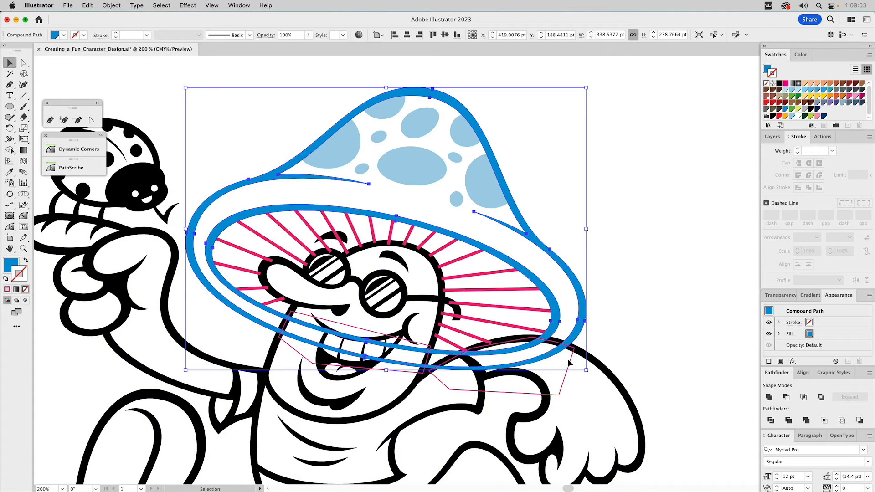
left_click(120, 4)
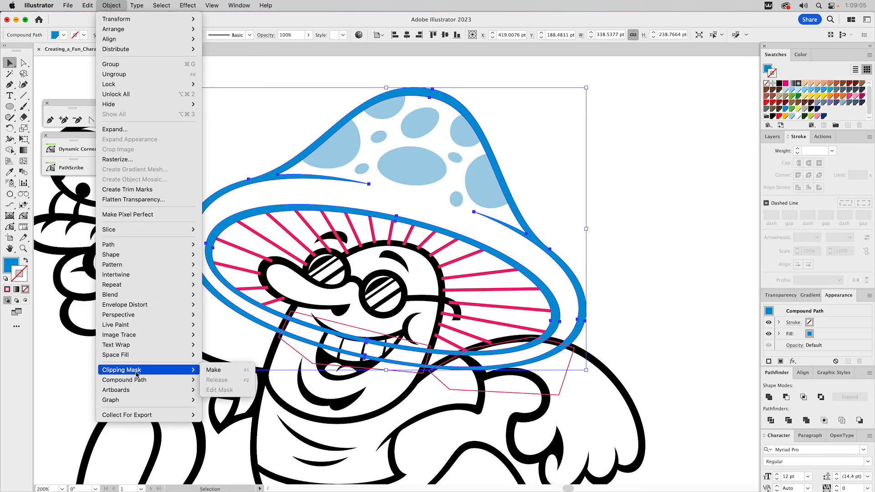
mouse_move(140, 380)
left_click(221, 390)
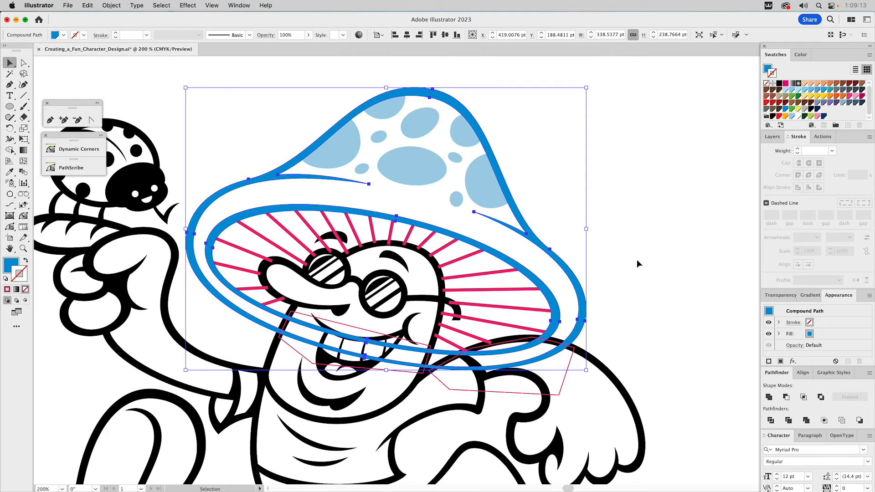
- Subtract the mouth and shoulder cutting shapes from the cap outlines with Minus Front and delete the stray blue fragment beside the neck
left_click(569, 365, "shift")
left_click(786, 397)
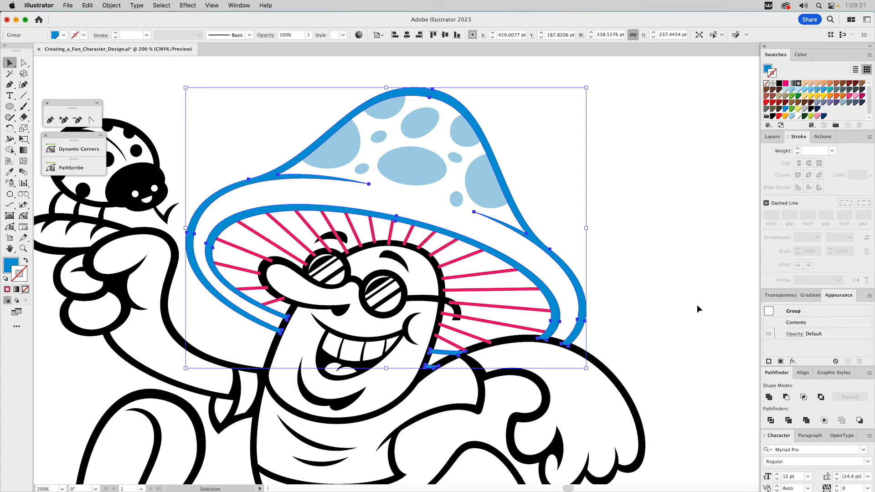
left_click(697, 306)
key("a")
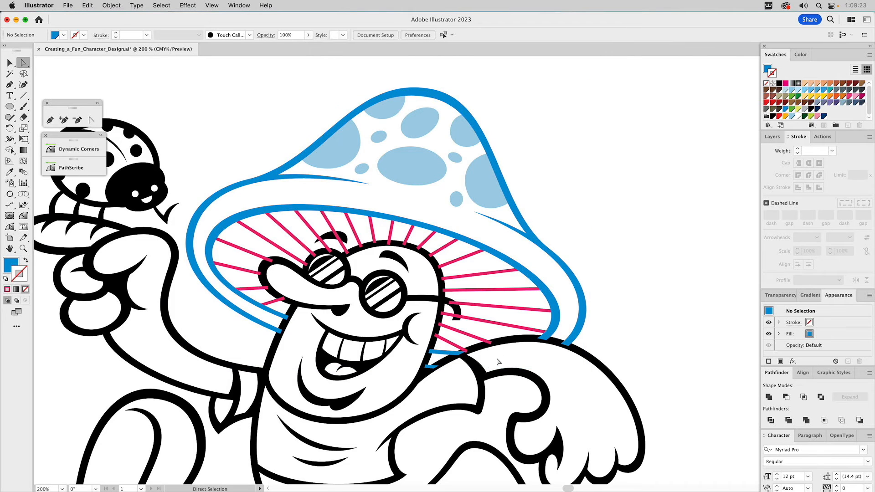
left_click(437, 367)
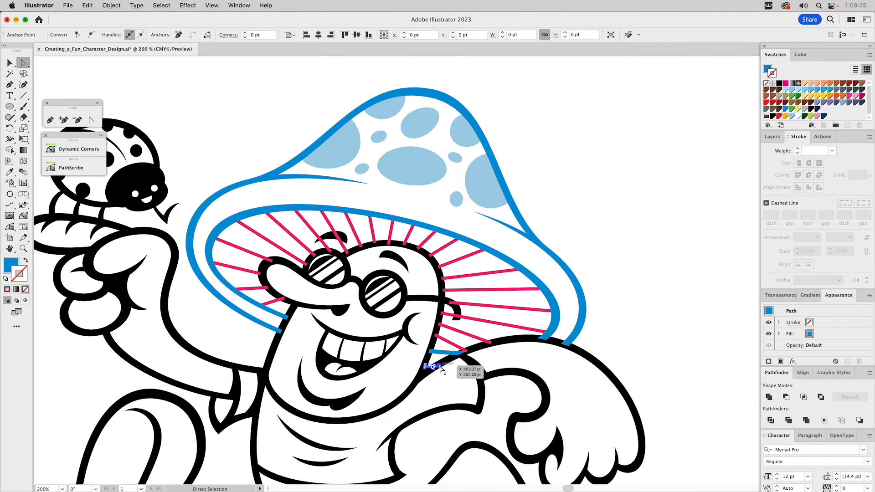
key("Delete")
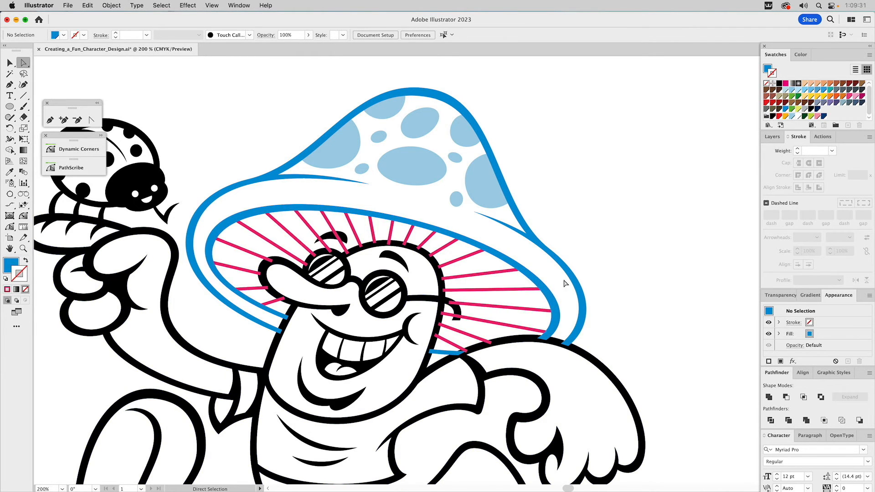
- Unite the blue cap outlines with the magenta gill lines and make the result a compound path
key("v")
left_click(558, 264)
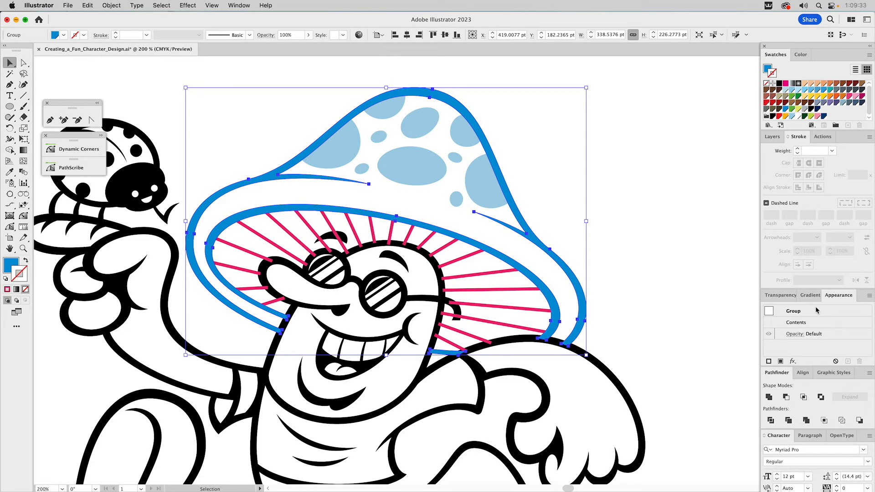
left_click(502, 278, "shift")
left_click(501, 275, "shift")
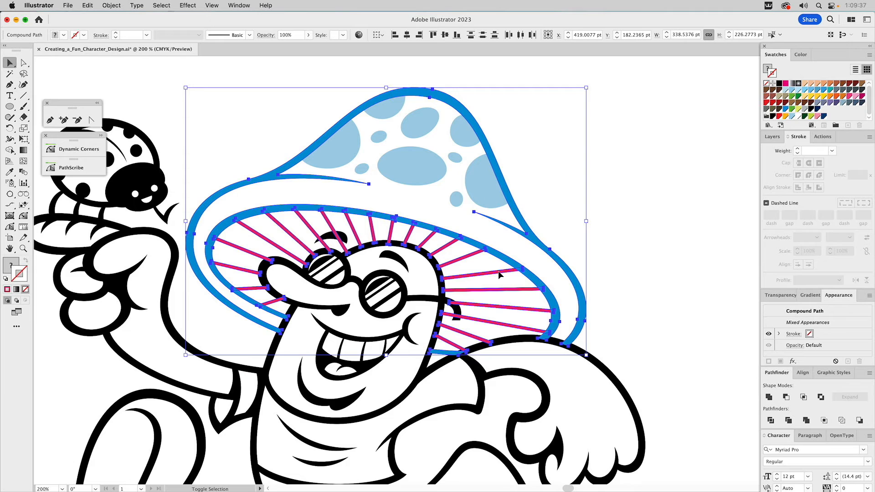
left_click(769, 397)
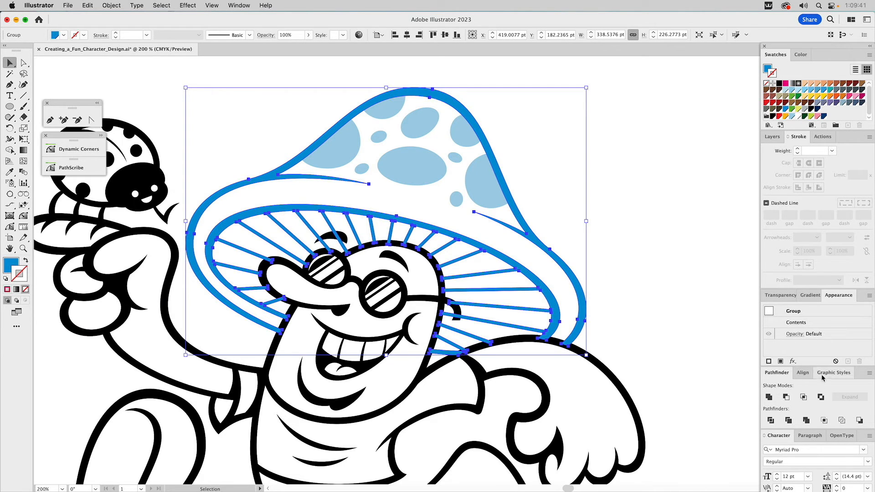
key("super+8")
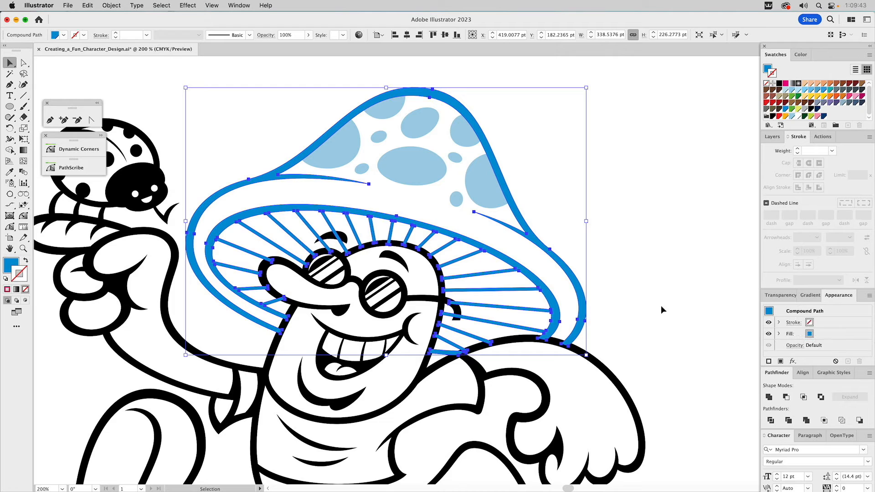
- Move the united cap lines and the light blue spots to the Clean B&W layer and hide the Mushroom layer
left_click(767, 138)
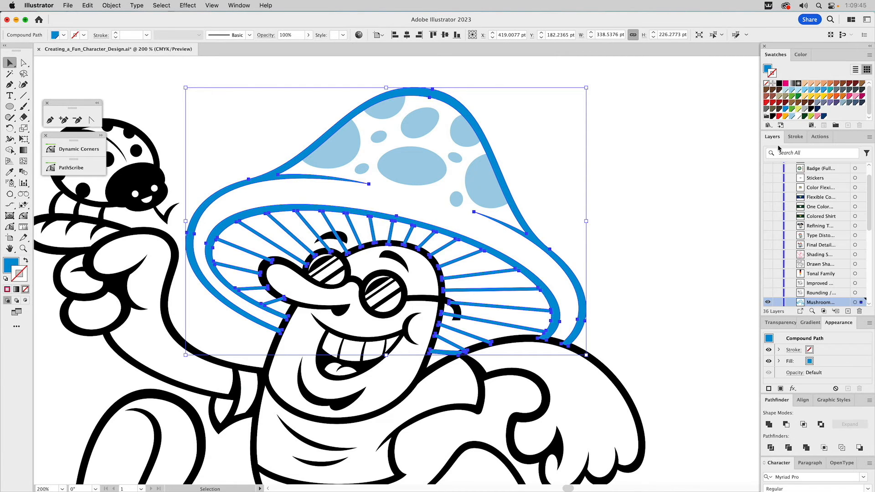
scroll(823, 292, "down", 5)
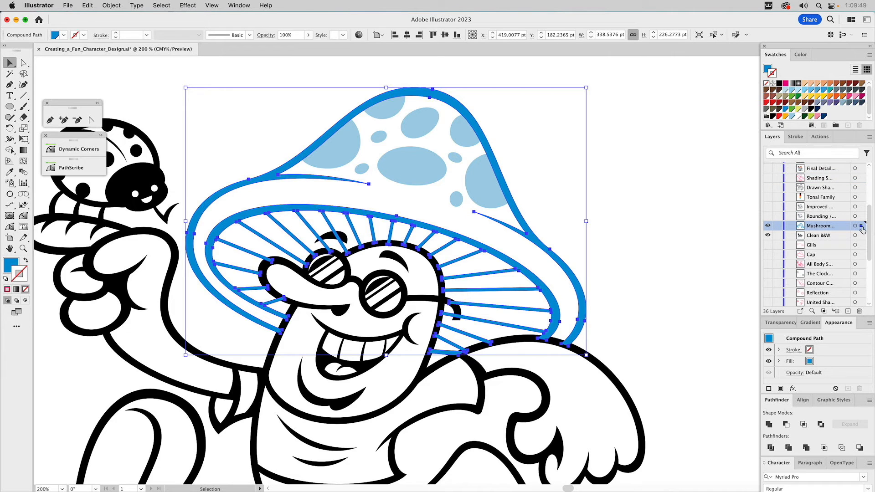
left_click_drag(862, 229, 861, 237)
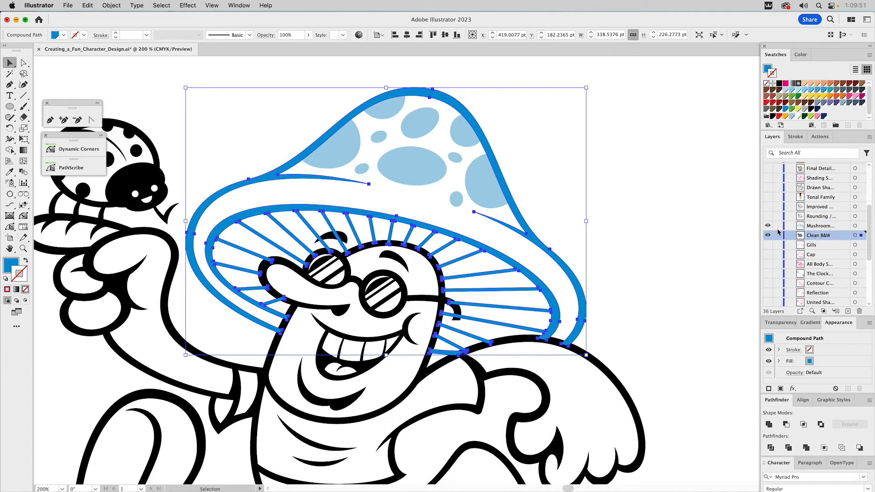
left_click(490, 188)
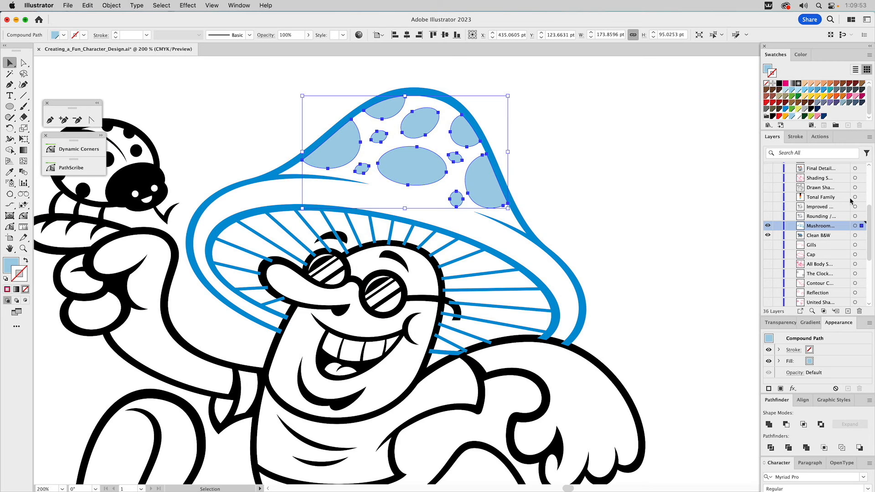
left_click_drag(861, 226, 861, 236)
left_click(768, 226)
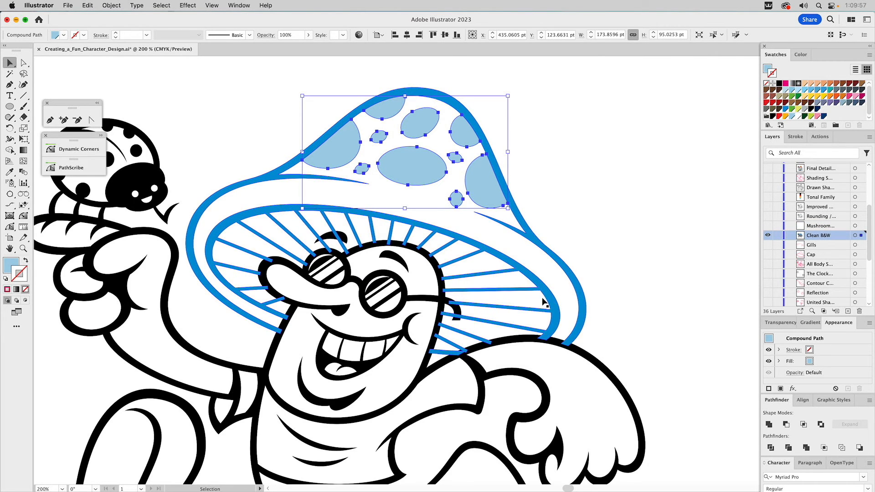
- Try to unite the blue cap outlines with the character's black body line art
left_click(441, 287)
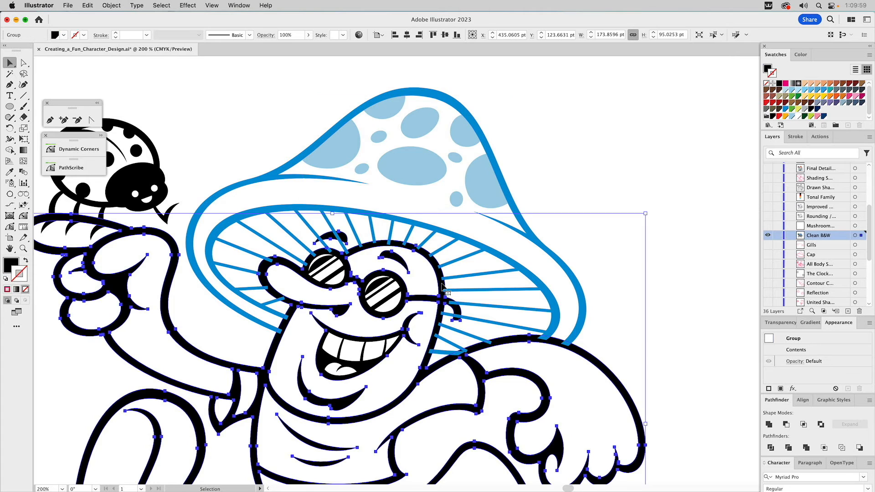
left_click(513, 267, "shift")
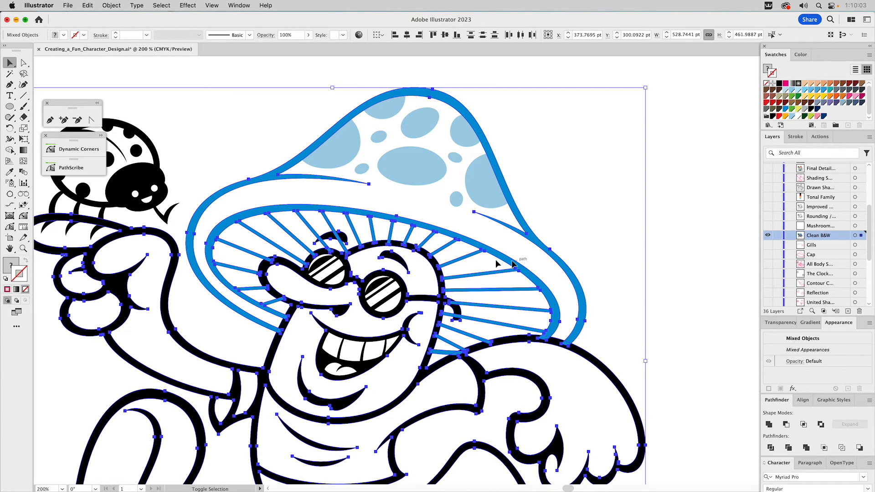
left_click(768, 424)
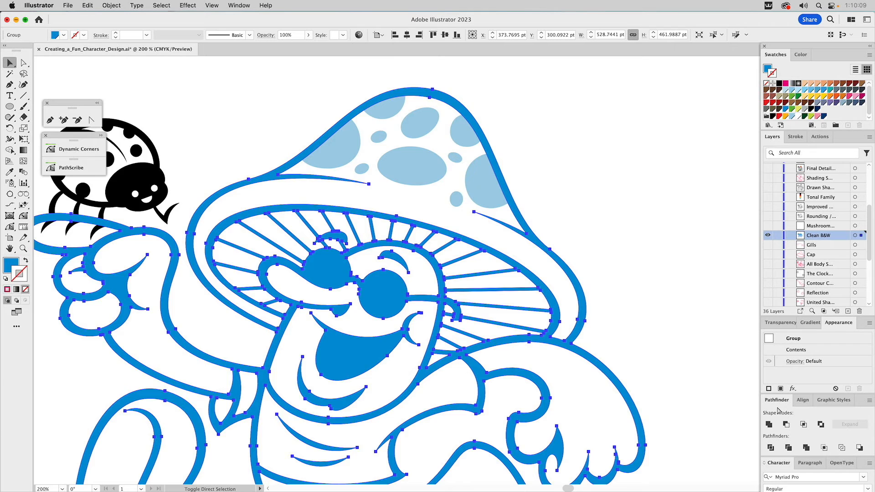
key("ctrl+0")
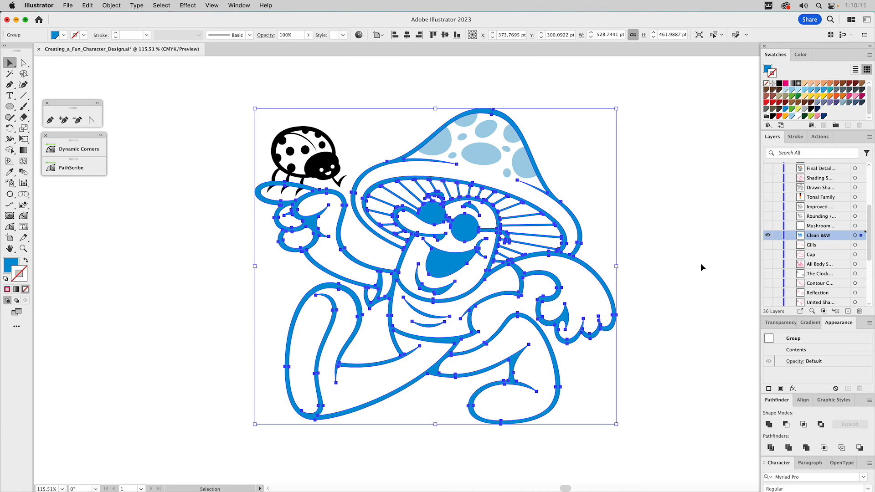
- Undo the last union and unite the cap and body outlines again, keeping the glasses lenses and teeth open
key("a")
key("Delete")
key("v")
left_click_drag(217, 83, 682, 456)
key("a")
key("super+z")
key("v")
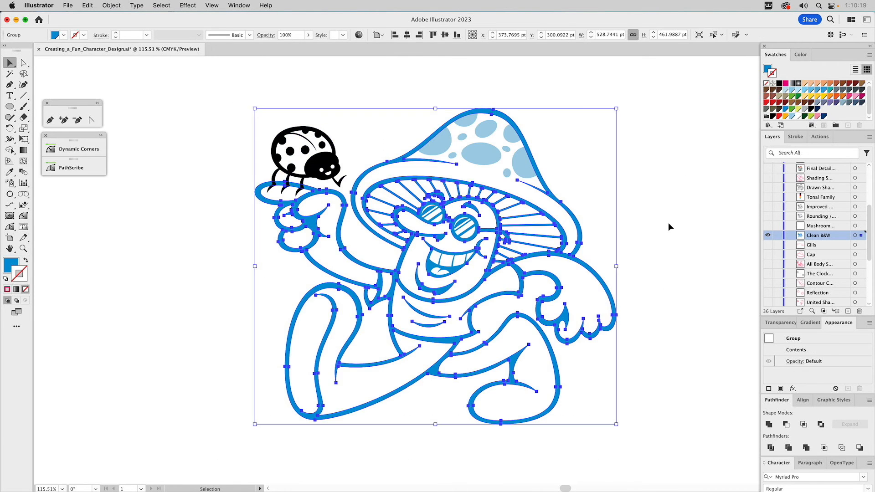
- Recolor the main united outline of cap and body black by sampling the ladybug with the Eyedropper
left_click(668, 223)
key("a")
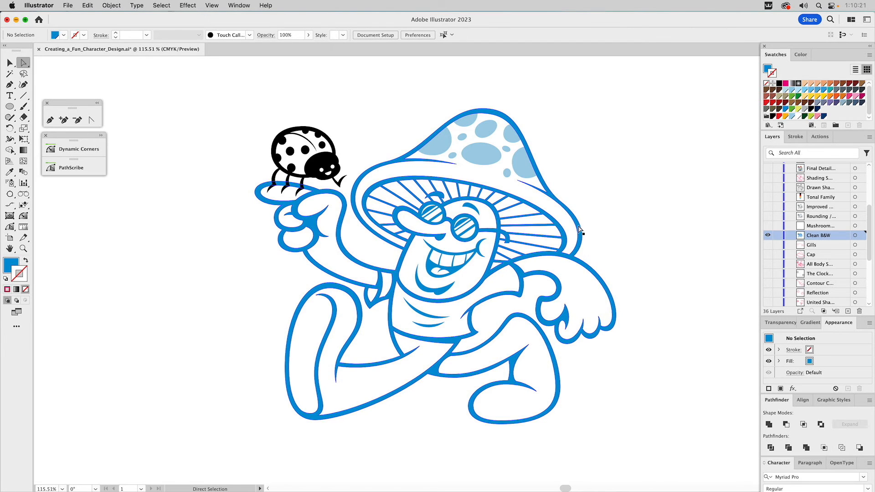
left_click(574, 225)
key("i")
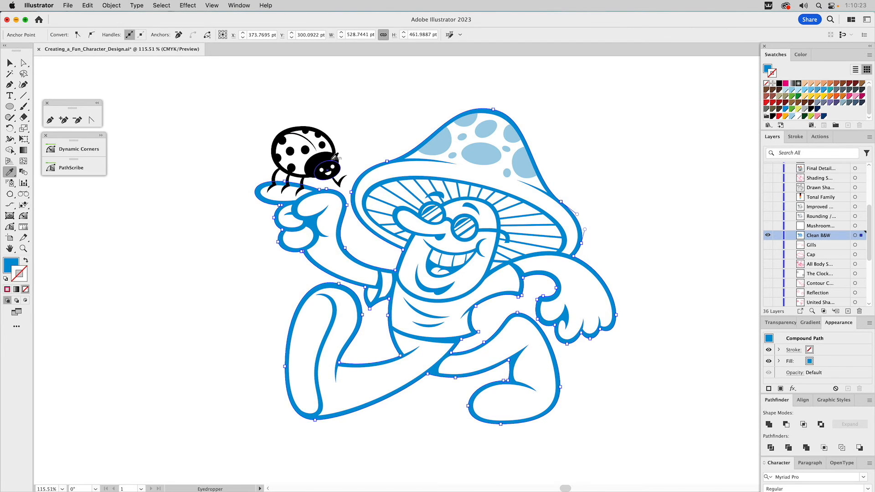
left_click(327, 167)
left_click(630, 170, "super")
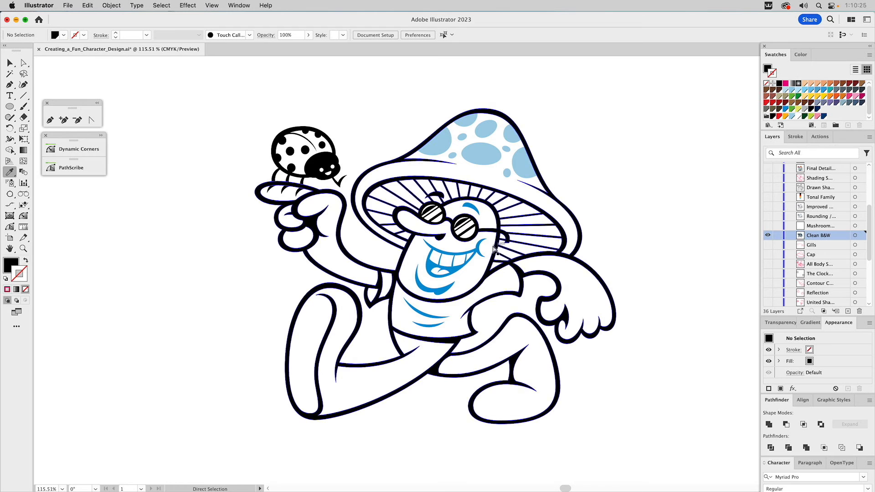
- Recolor the remaining blue smile, cheek, eyebrow, shirt folds and chin line black with the Eyedropper
left_click(486, 238, "super")
left_click(450, 315, "shift+super")
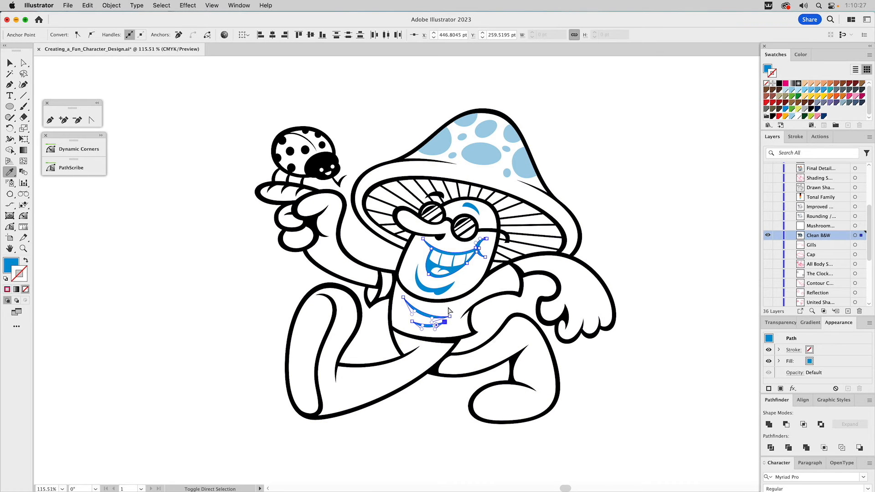
left_click(476, 213, "shift+super")
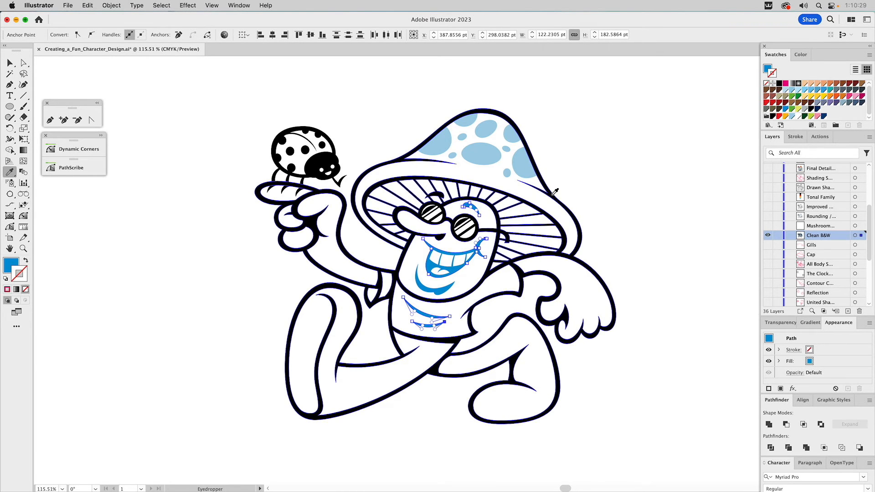
left_click(554, 191)
left_click(629, 165, "super")
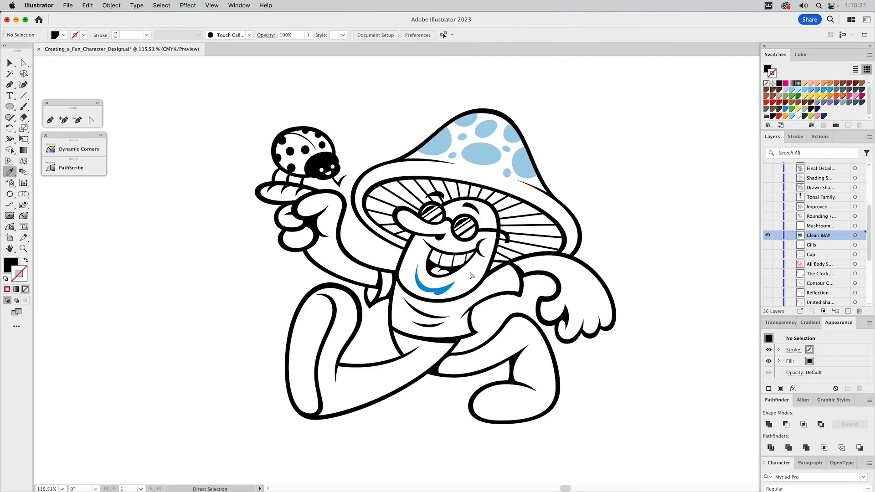
left_click(455, 281, "super")
left_click(454, 272)
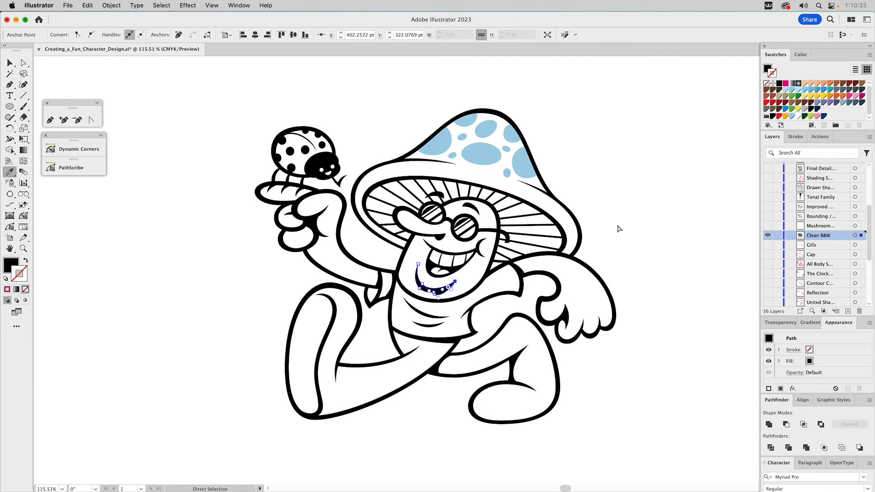
left_click(620, 225, "super")
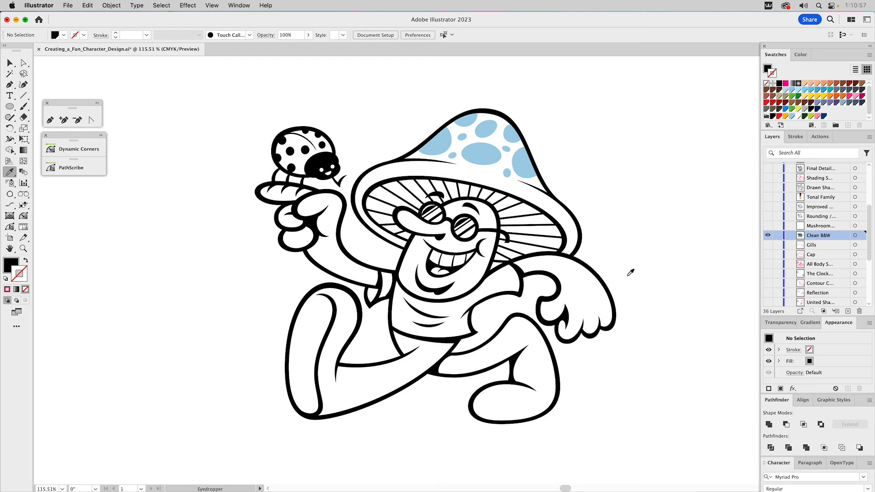
- Round the lower outer corners of the gill gaps at the cap's far-left edge with a radius of about 3.27 pt
key("v")
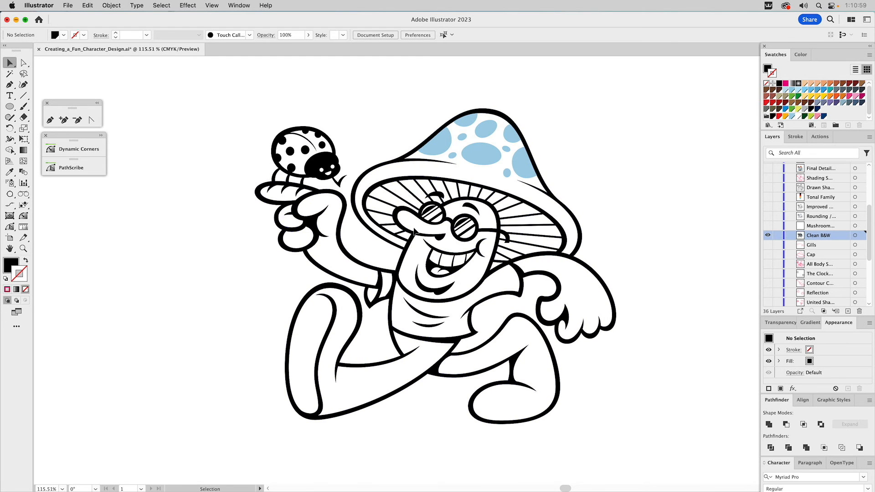
key("z")
left_click_drag(350, 161, 495, 280)
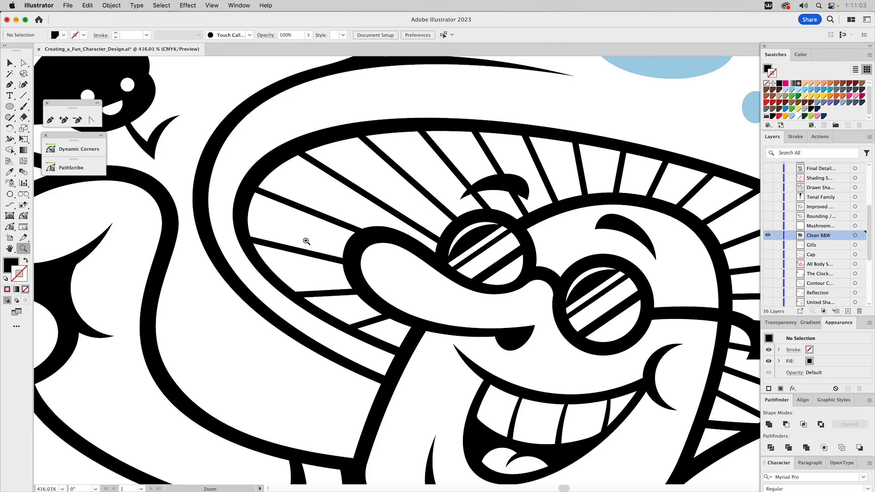
key("v")
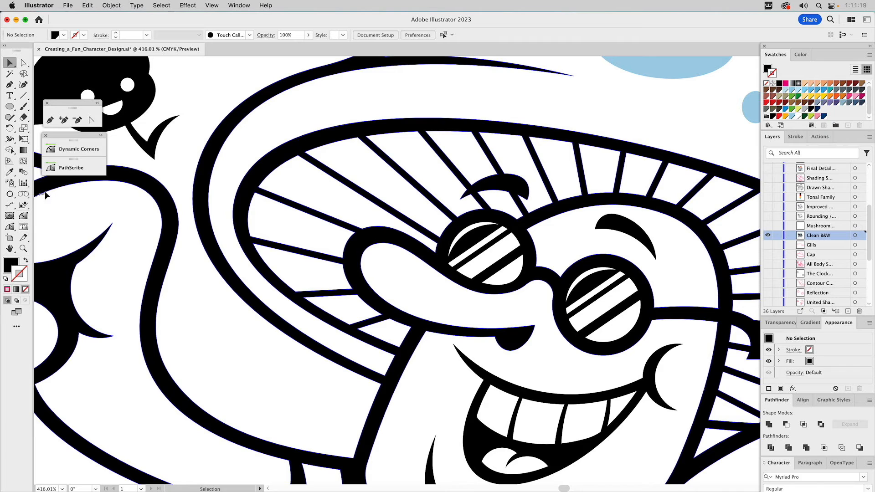
key("a")
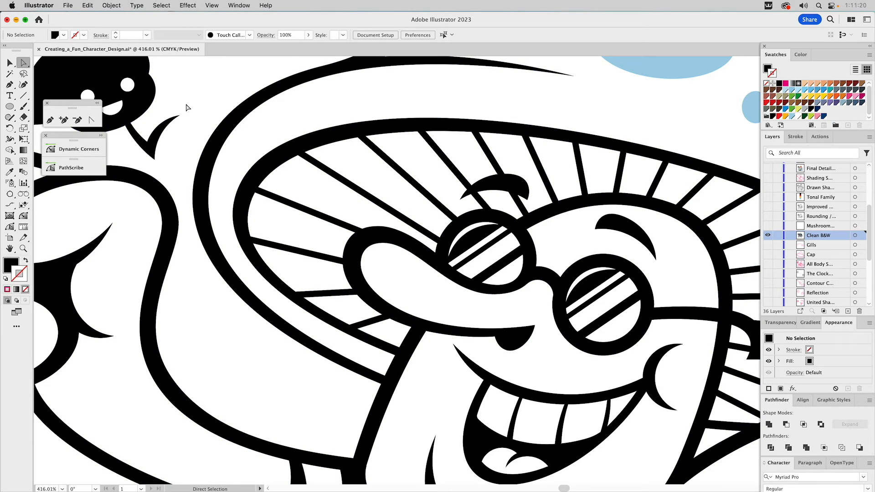
left_click(259, 187)
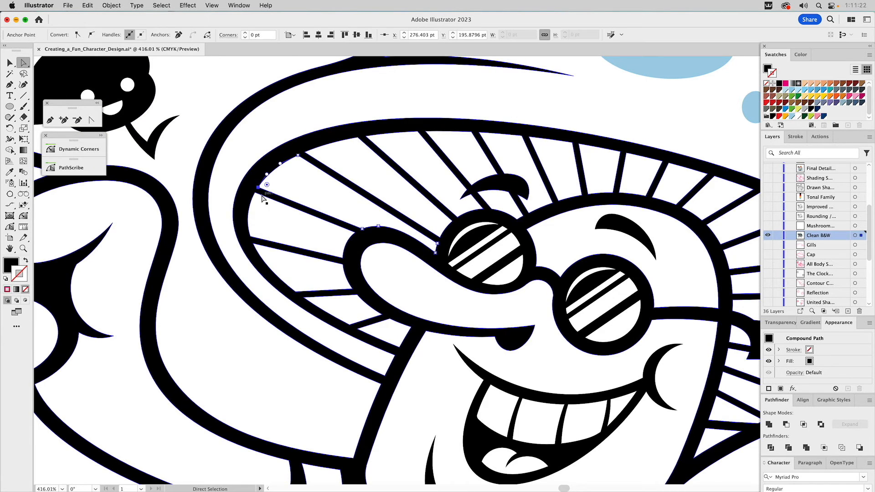
left_click(250, 237, "shift")
left_click(296, 293, "shift")
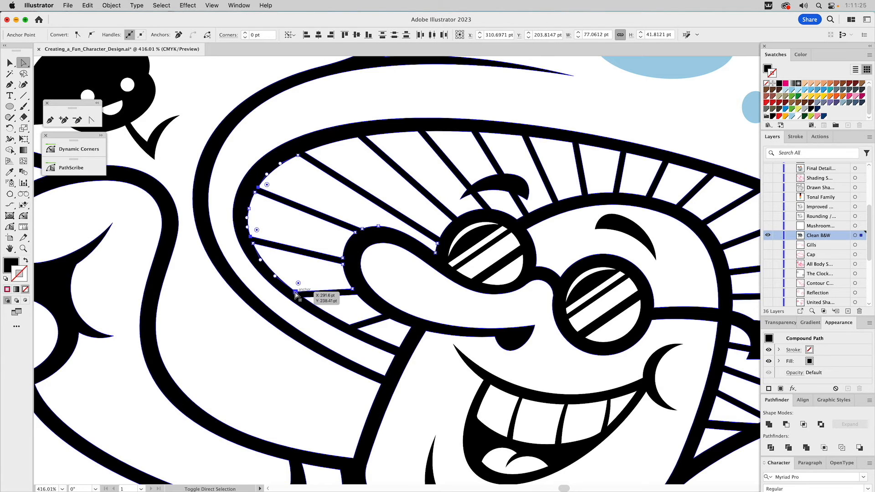
left_click(349, 325, "shift")
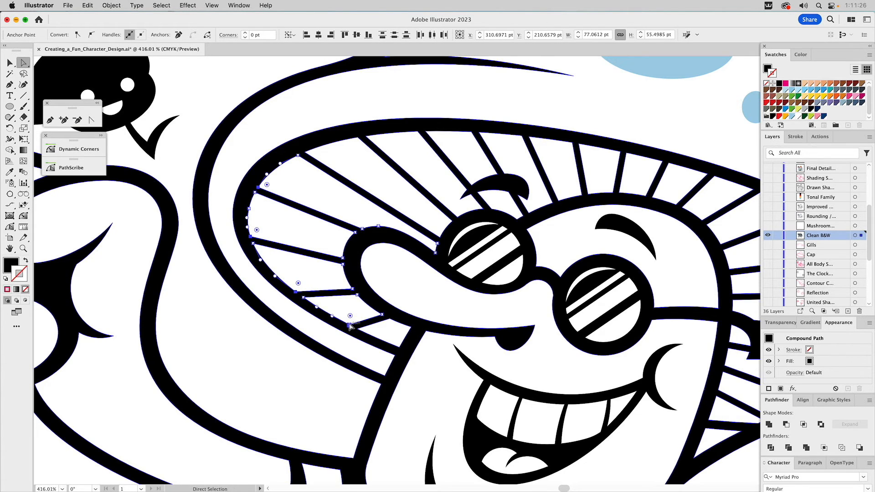
left_click(399, 346, "shift")
left_click_drag(397, 340, 395, 340)
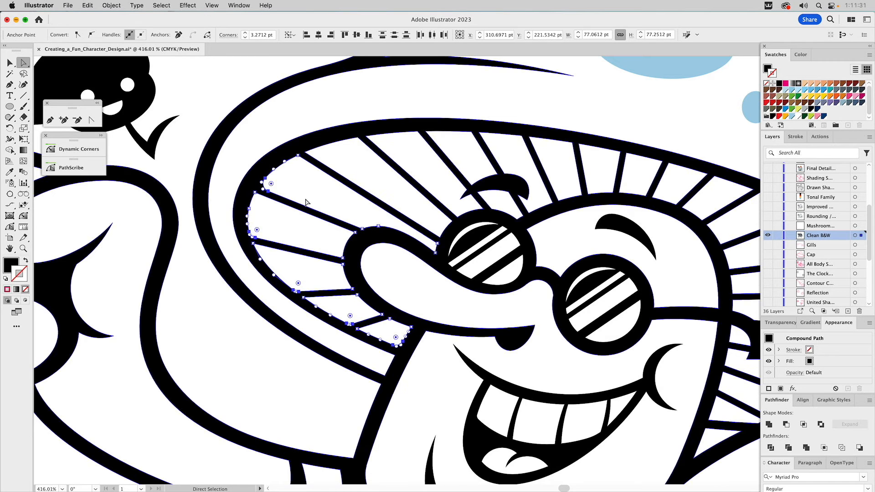
left_click(211, 124)
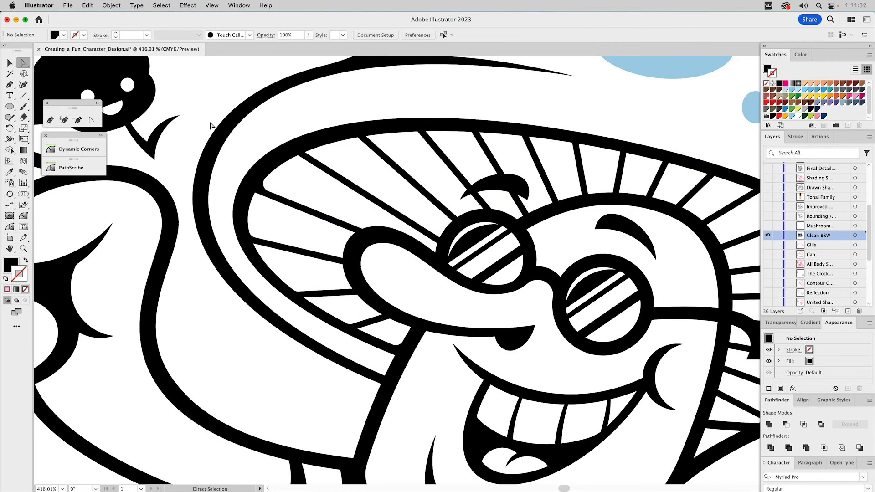
- Round the opposite, upper outer corners of the same left-hand gill gaps along the cap rim
left_click(256, 193)
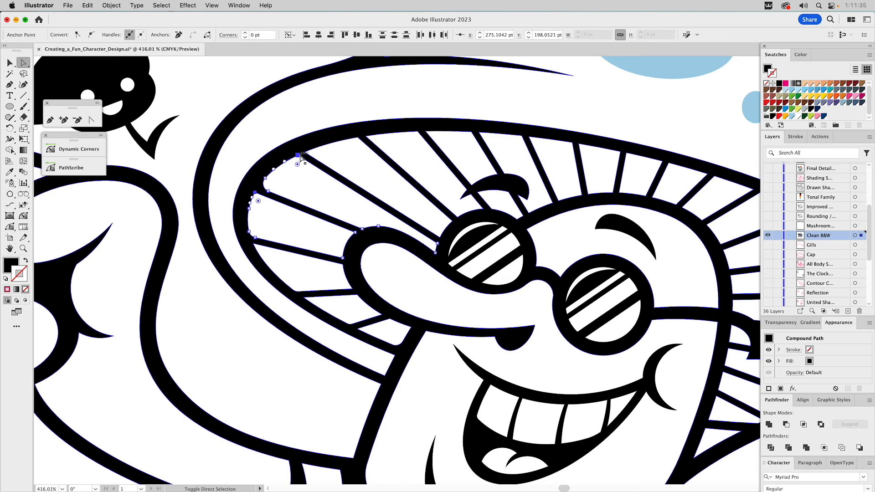
left_click(253, 244, "shift")
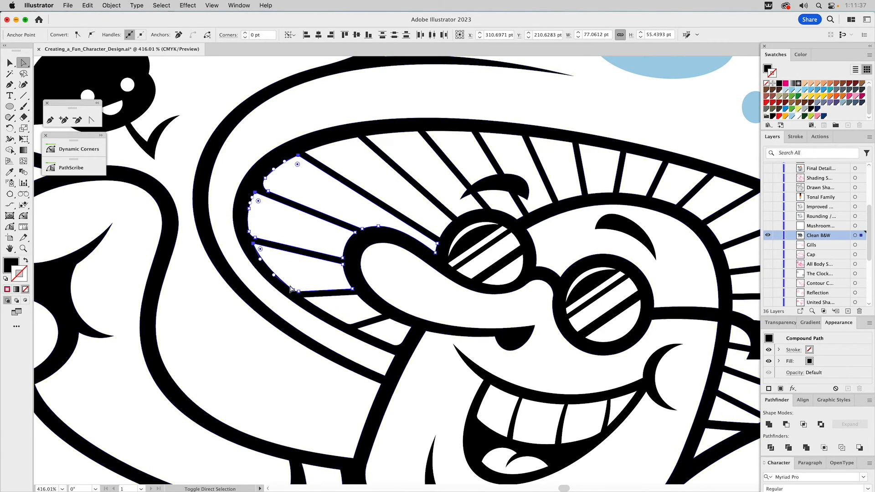
left_click(303, 297, "shift")
left_click(359, 329, "shift")
left_click_drag(366, 330, 363, 337)
left_click(217, 97)
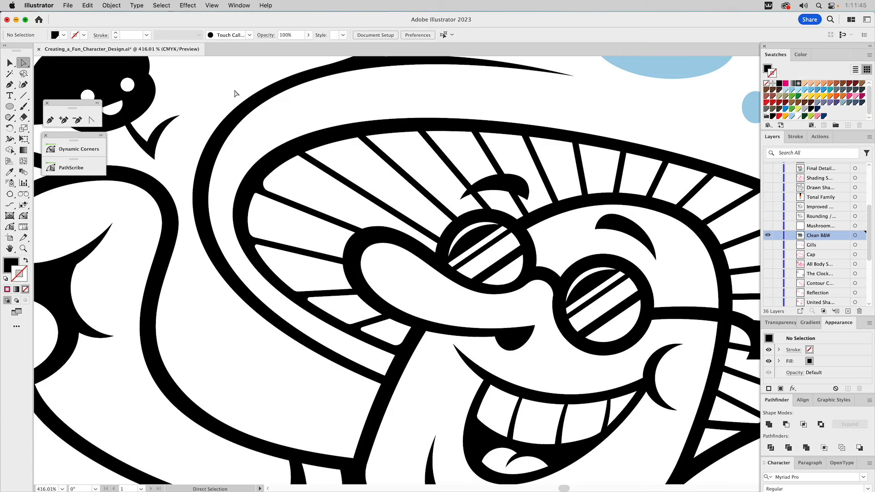
- Round the rim-side corners of the gill gaps above the nose and left glasses lens with the Dynamic Corners tool
left_click(24, 216)
left_click(79, 150)
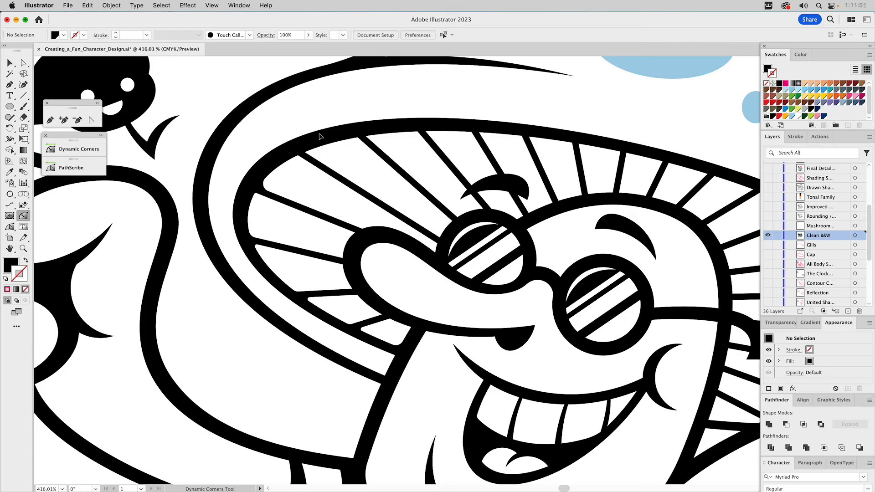
left_click(306, 155)
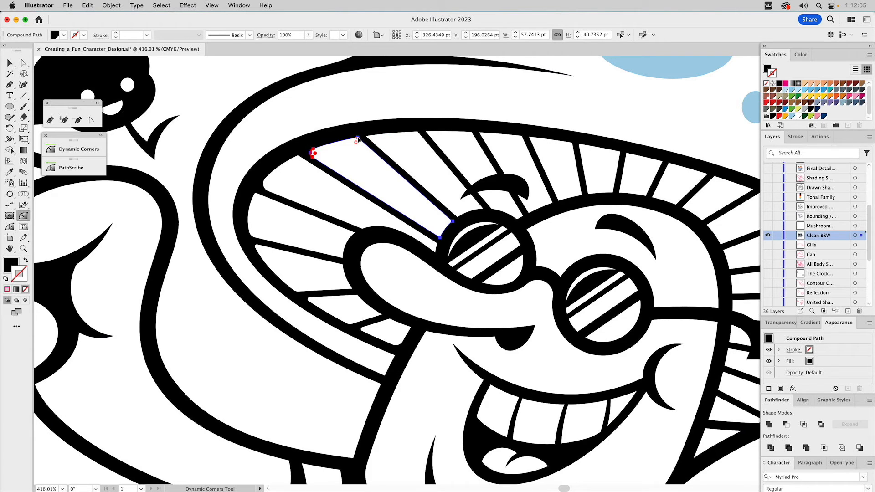
left_click_drag(358, 138, 358, 141)
left_click(471, 134)
key("c")
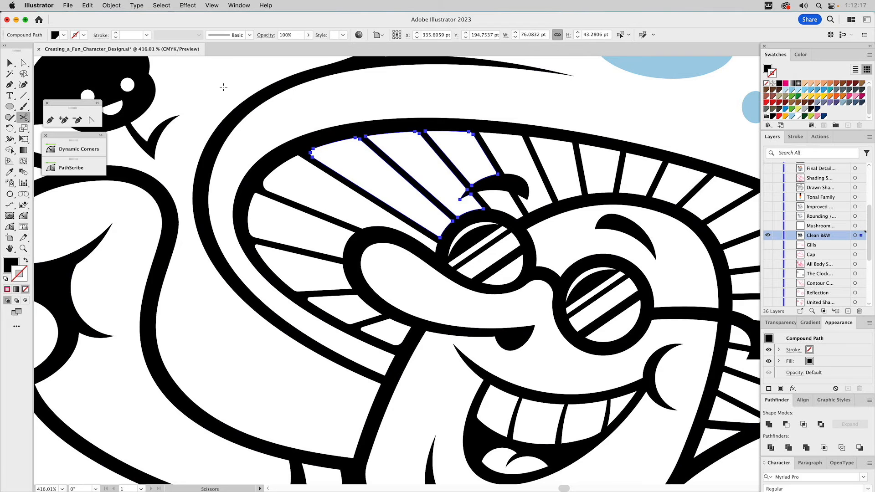
key("v")
left_click(218, 88)
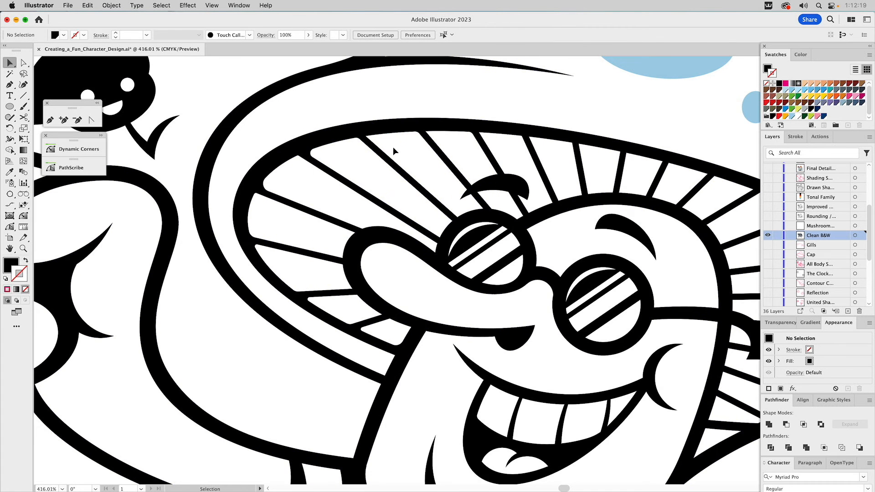
- Compare the Clean B&W artwork with the Rounding layer's version and leave only the Rounding layer shown
left_click_drag(455, 207, 324, 184)
left_click_drag(540, 243, 439, 200)
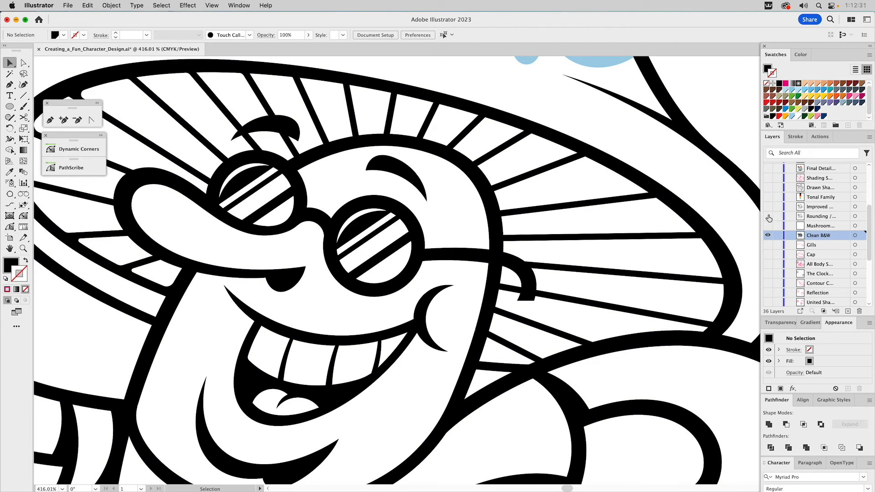
left_click(768, 218)
left_click(769, 217)
left_click(768, 217)
left_click(769, 218)
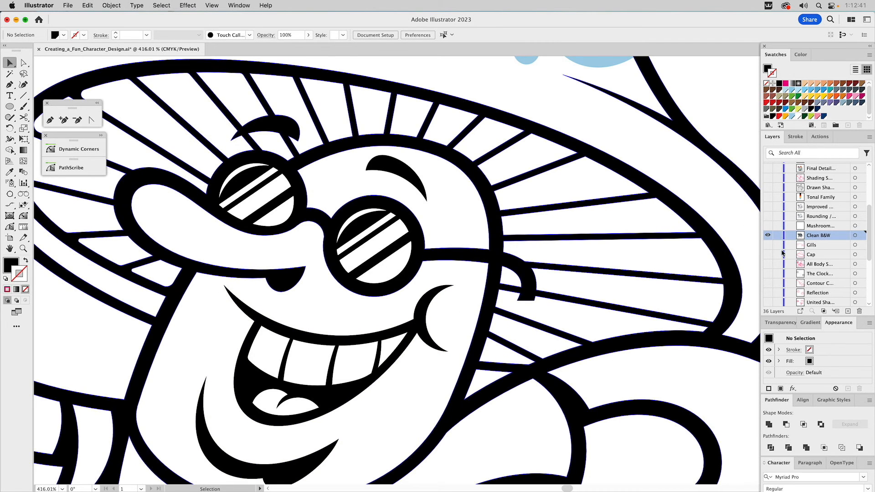
left_click(767, 217)
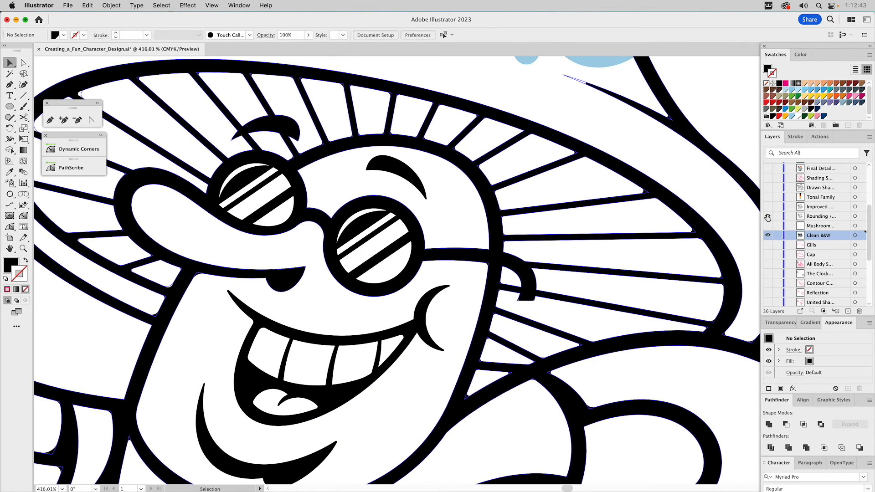
left_click(767, 217)
left_click(767, 217)
left_click(767, 217)
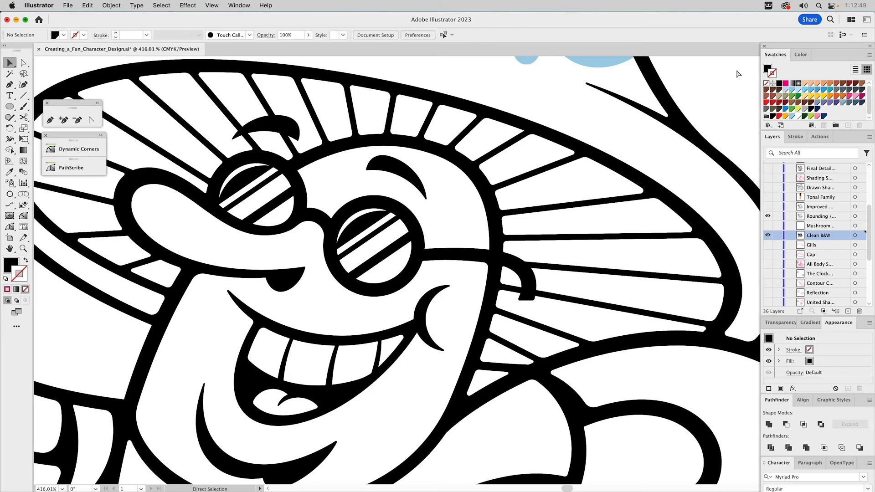
key("super+0")
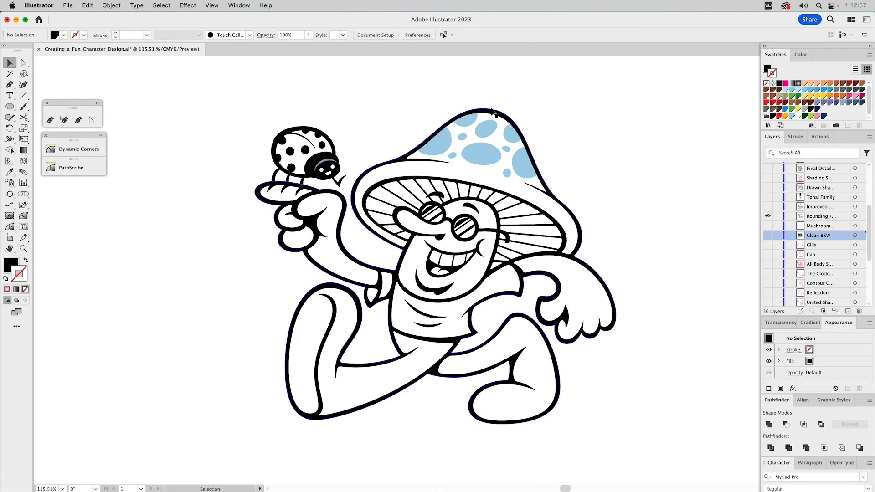
- Bring the character's solid outer silhouette to the front and fill it magenta
left_click(492, 112)
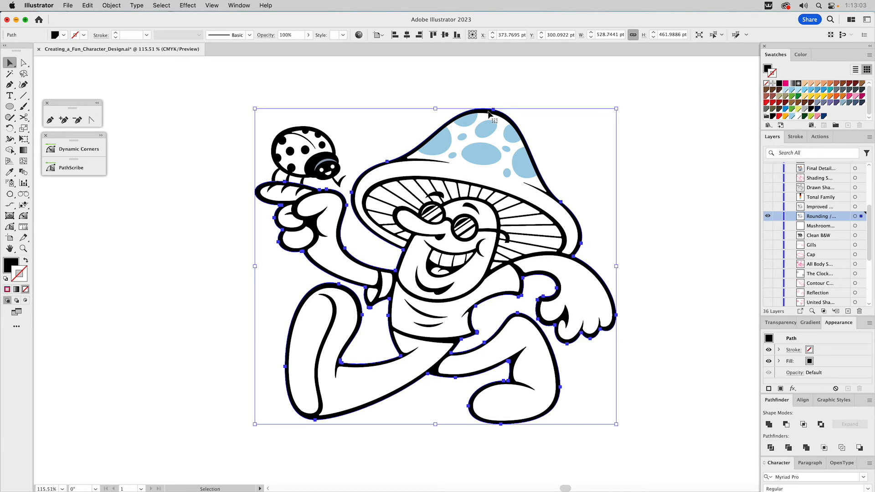
key("super+shift+bracketright")
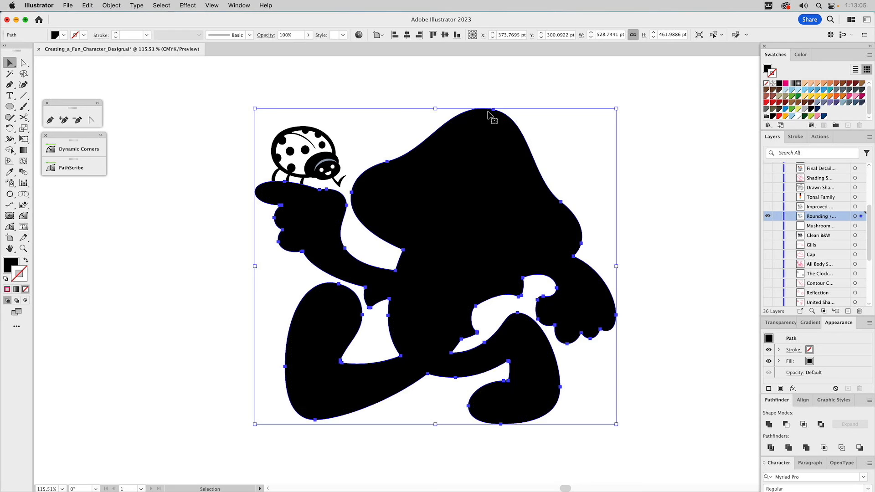
left_click(785, 84)
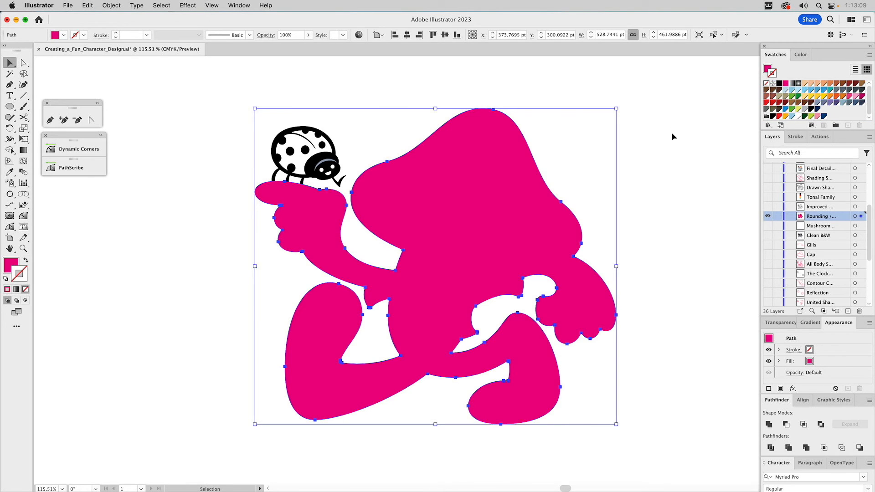
- Give the magenta silhouette a matching magenta stroke with a weight of 5 pt
left_click(775, 73)
left_click(798, 137)
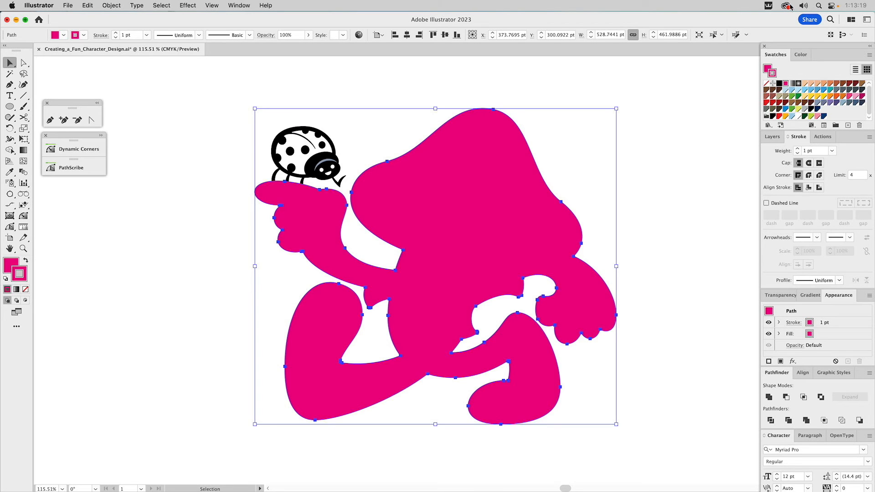
left_click(798, 149)
left_click(798, 149)
left_click(798, 149)
left_click(798, 150)
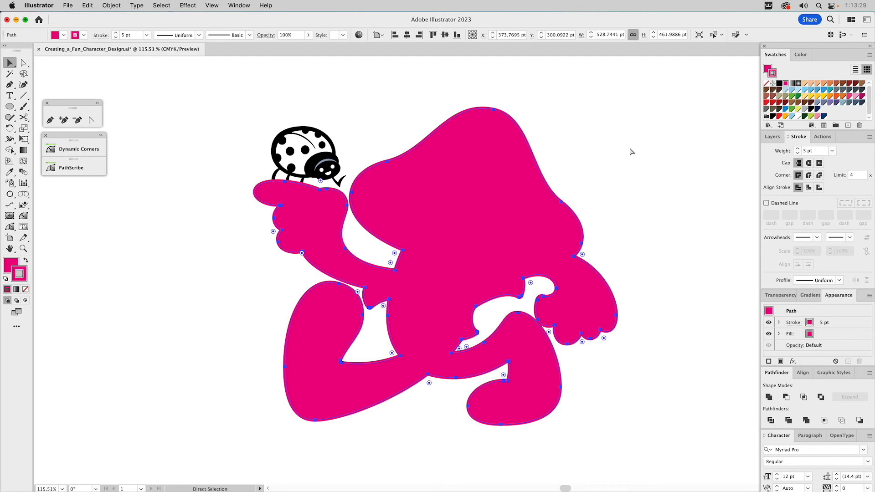
- Move the silhouette behind the character's line art and recolor its fill and 5 pt stroke black
key("Delete")
key("super+a")
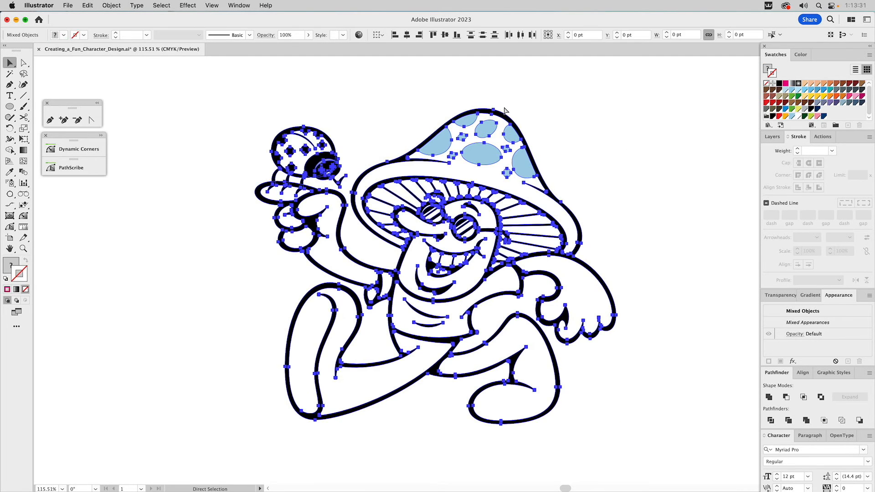
key("super+b")
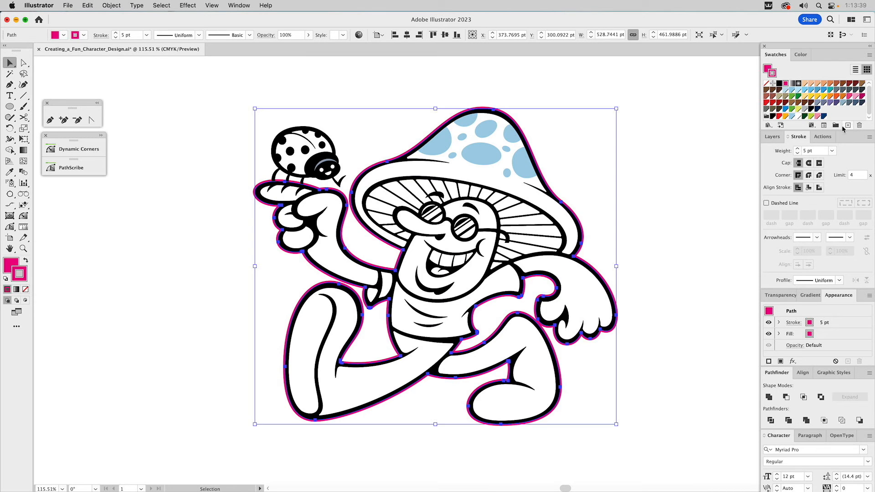
left_click(772, 117)
left_click_drag(773, 116, 766, 68)
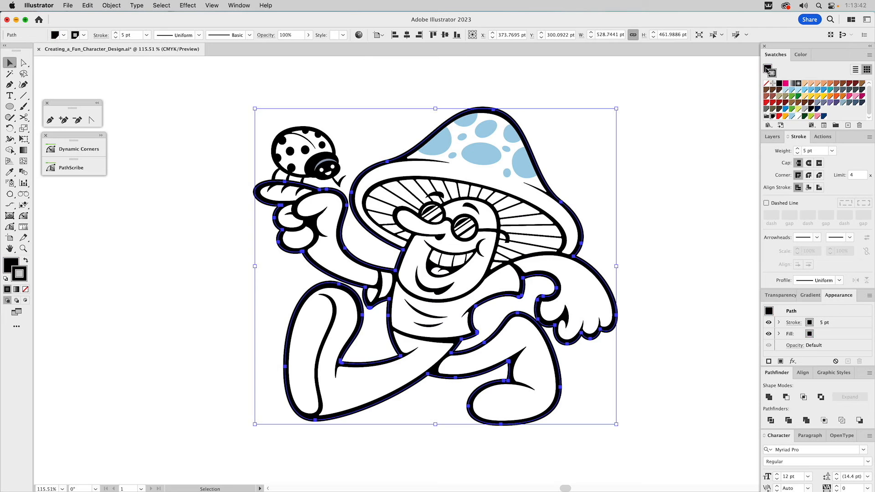
left_click(679, 142)
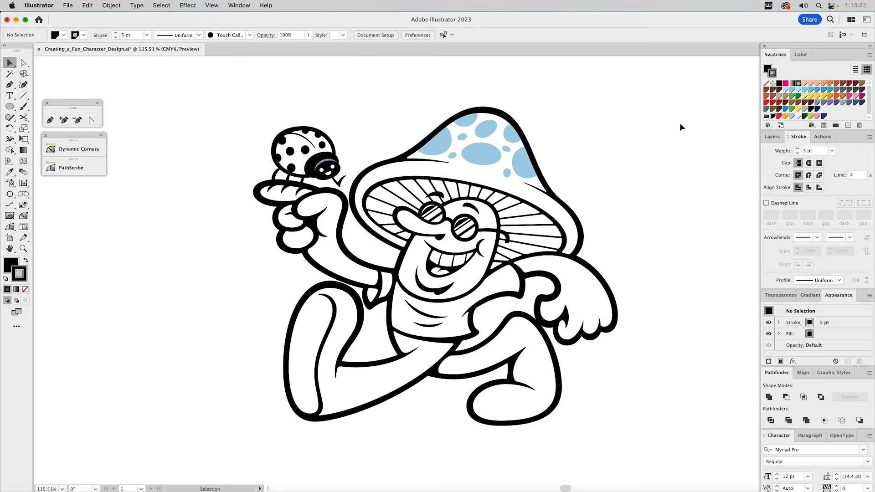
- Toggle the Rounding layer over the Clean B&W layer to compare the thickened outline with the original
left_click(772, 137)
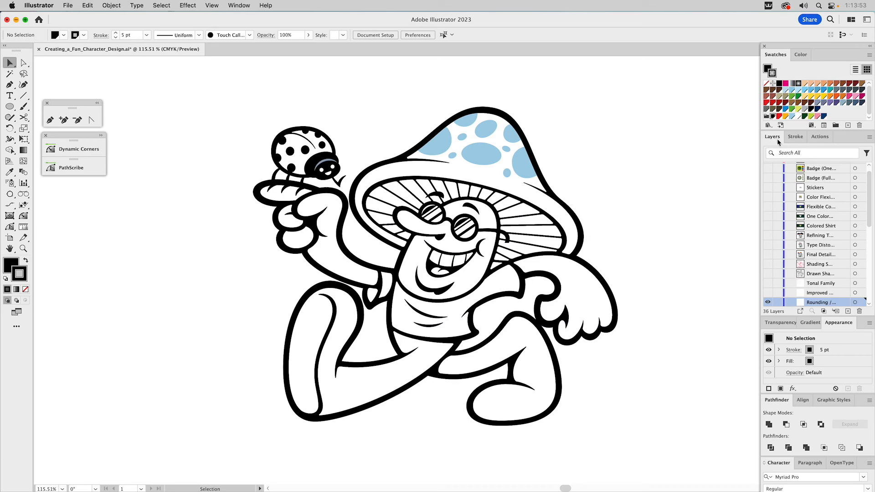
scroll(794, 253, "down", 3)
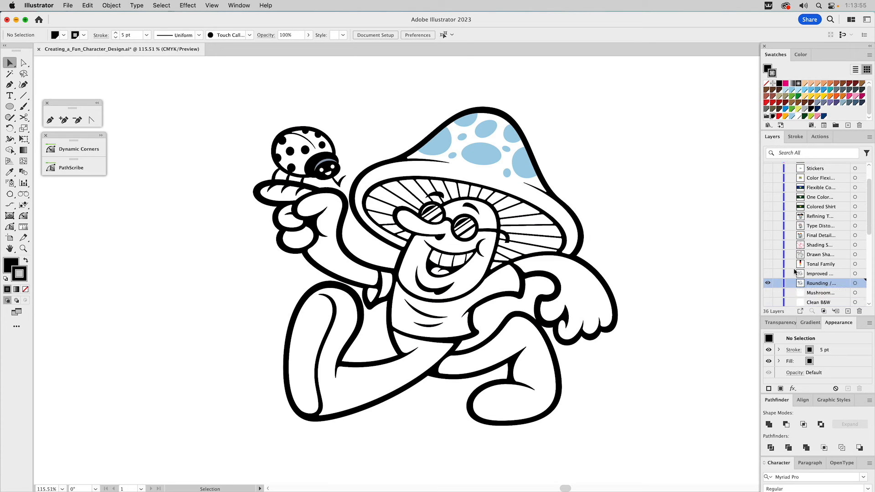
left_click(768, 274)
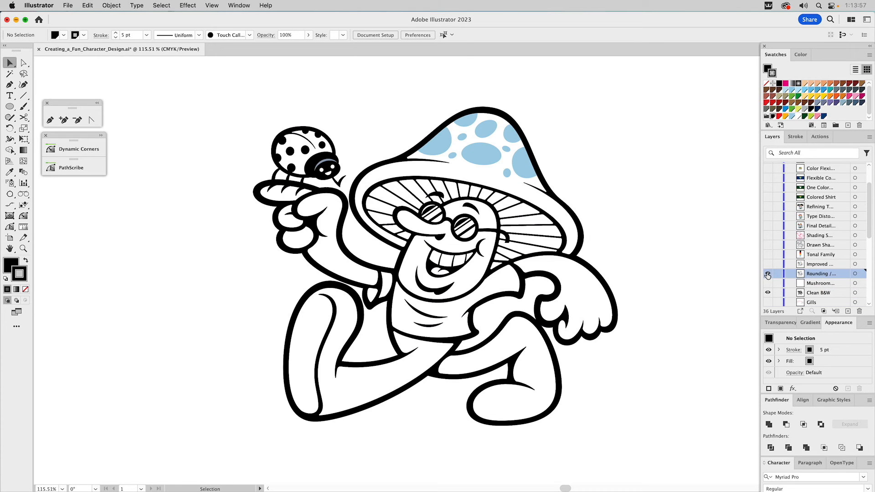
left_click(767, 274)
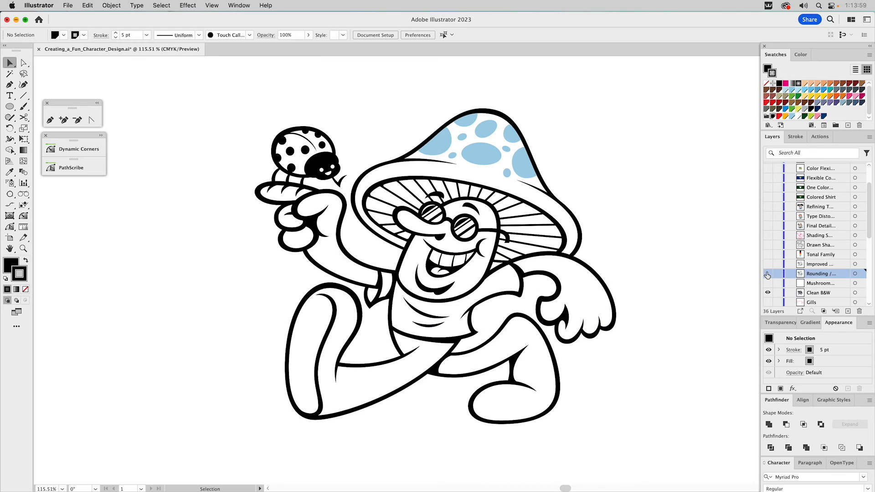
left_click(768, 274)
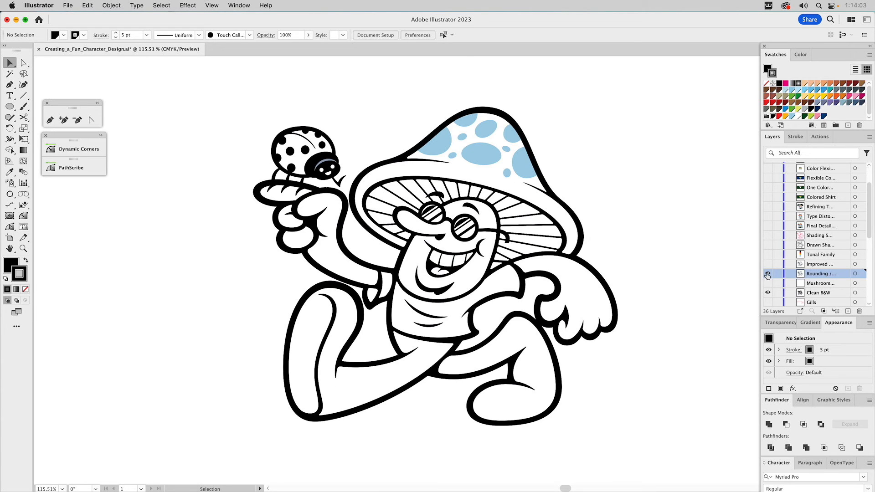
- With only the Rounding layer visible, lasso the trailing hand's anchor points in the outline and white fill and shift the hand about 10 pt outward
left_click(767, 274)
left_click(768, 274)
left_click(24, 74)
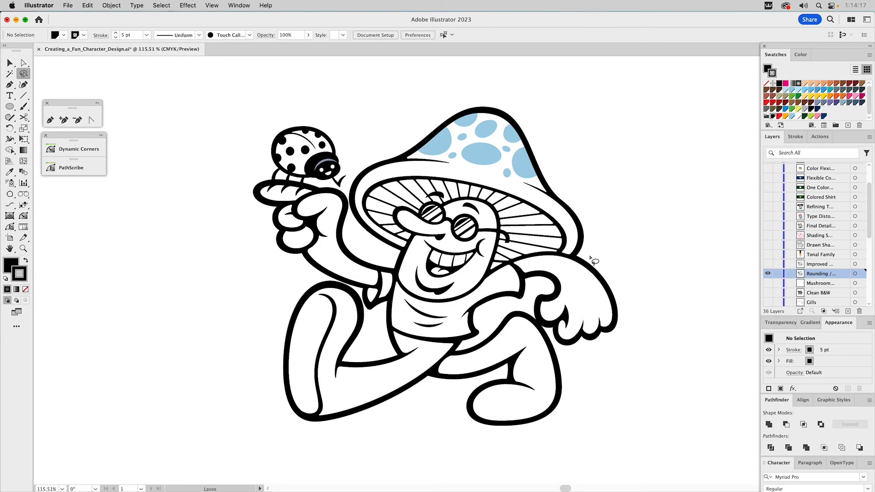
key("v")
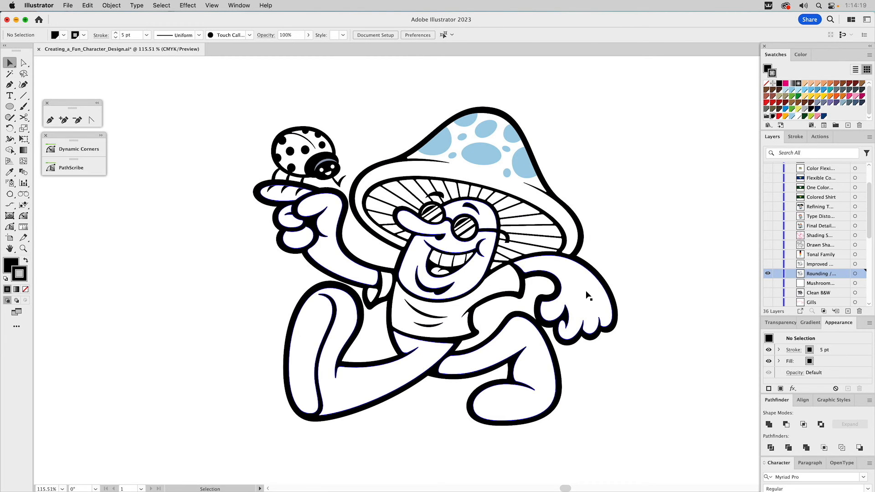
left_click(590, 294)
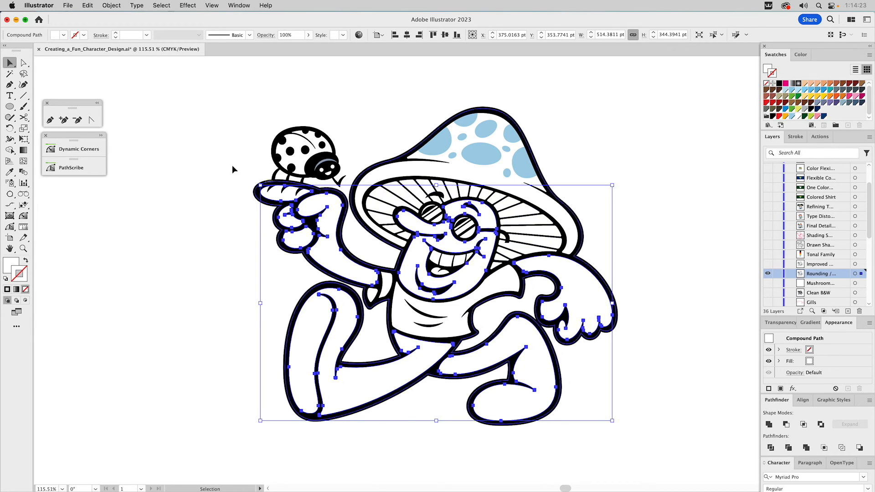
key("q")
mouse_move(611, 271)
left_mouse_down()
mouse_move(547, 282)
mouse_move(535, 295)
mouse_move(536, 319)
mouse_move(561, 349)
mouse_move(585, 356)
mouse_move(620, 346)
mouse_move(642, 317)
mouse_move(630, 268)
left_mouse_up()
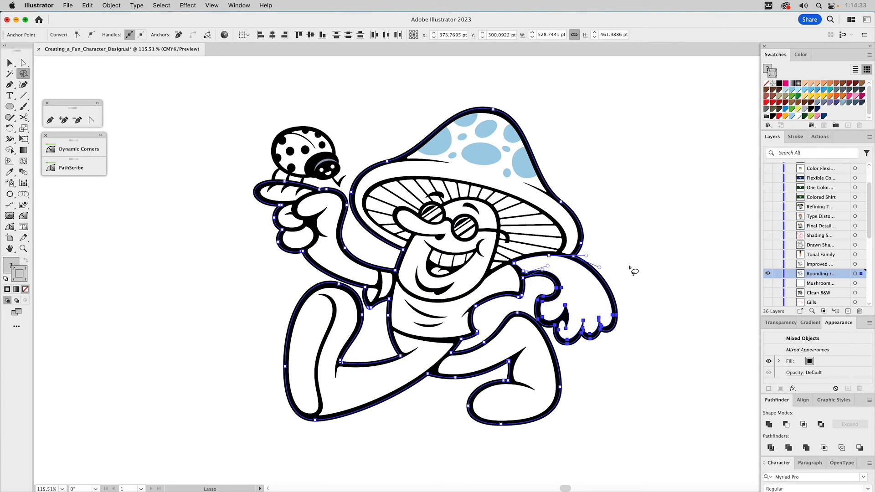
key("a")
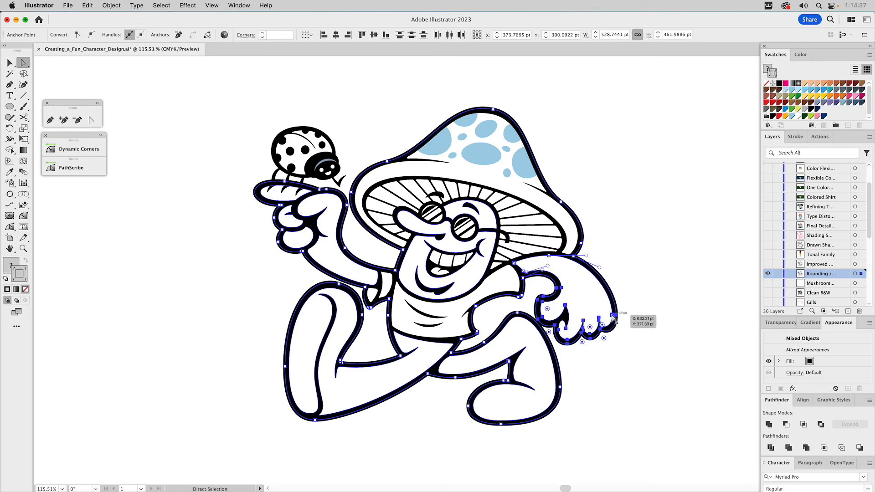
left_click_drag(613, 315, 620, 320)
left_click(652, 277)
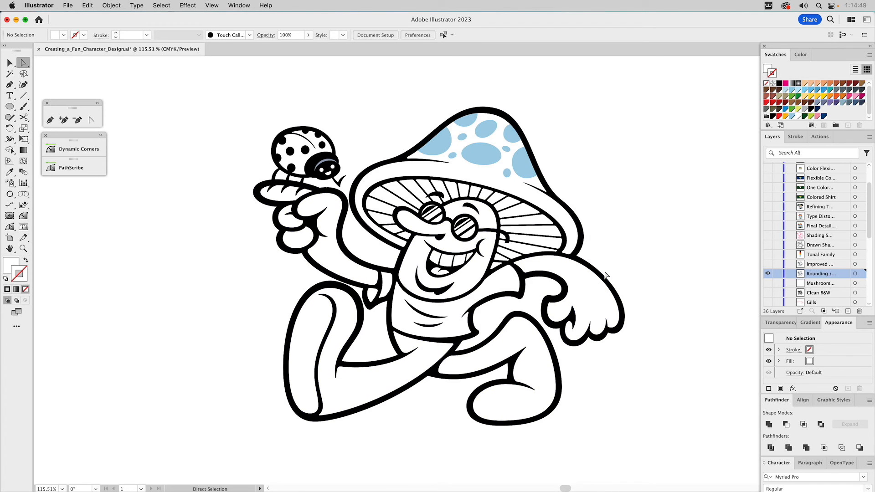
- Reshape the silhouette's upper arm curve above the trailing hand by adjusting its direction handles in outline view
key("super+y")
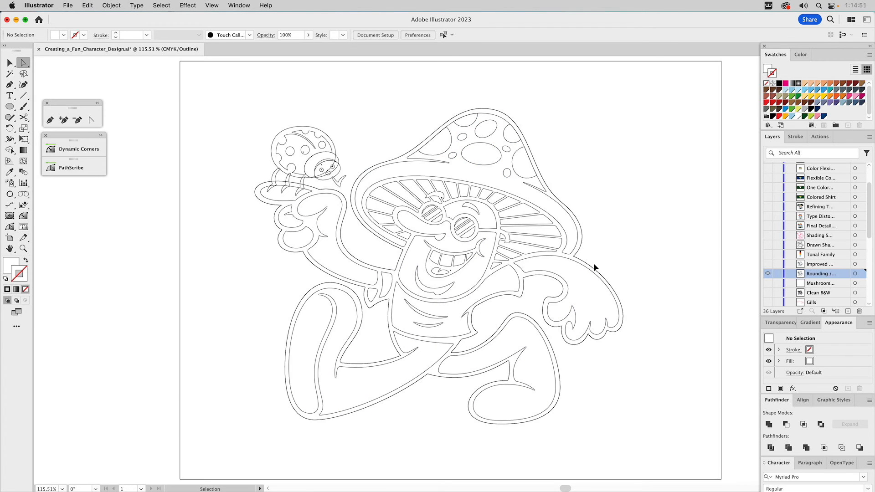
left_click_drag(609, 270, 605, 282)
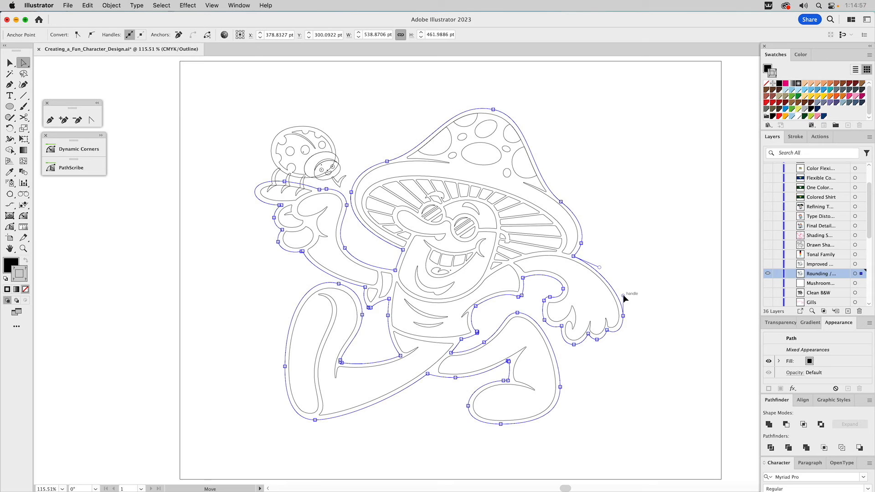
left_click(623, 289)
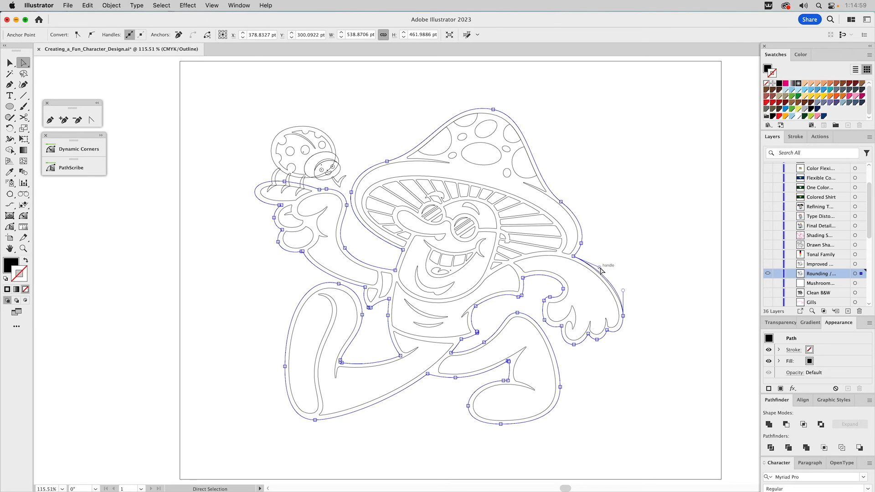
key("super+y")
left_click(657, 259)
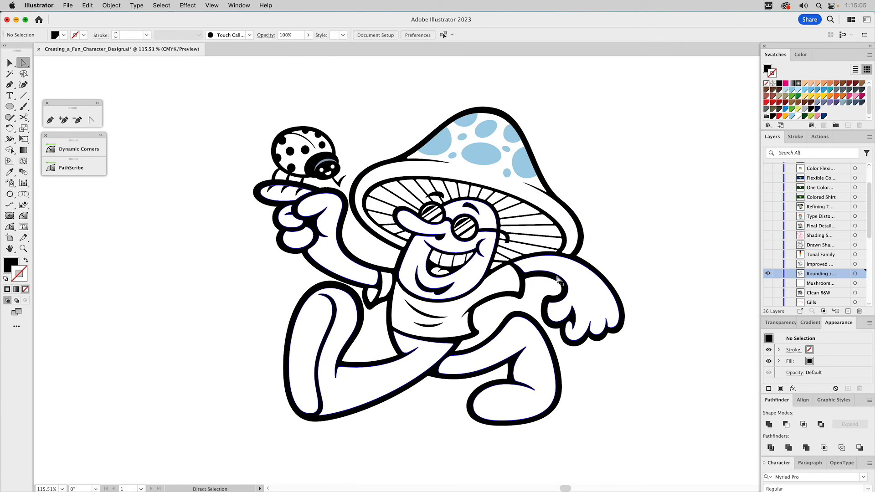
- Remove the 5 pt stroked outline behind the character and adjust the arm curve's handle on the unstroked silhouette
key("v")
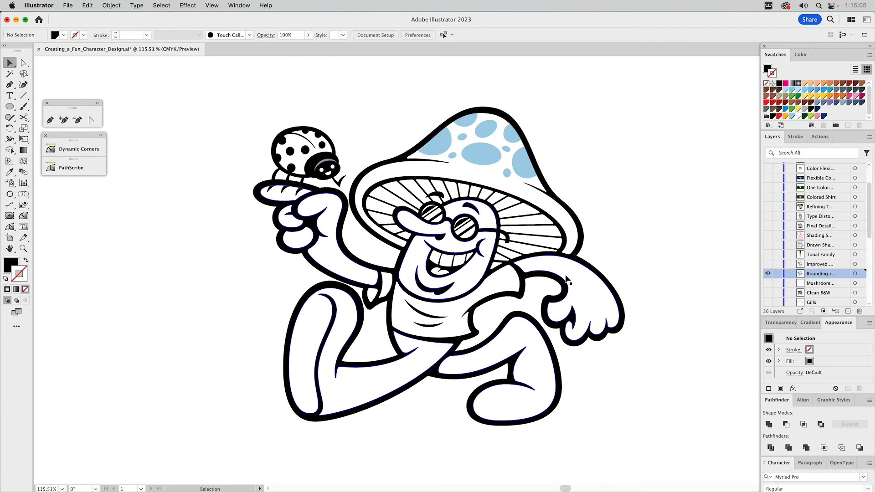
left_click(623, 325)
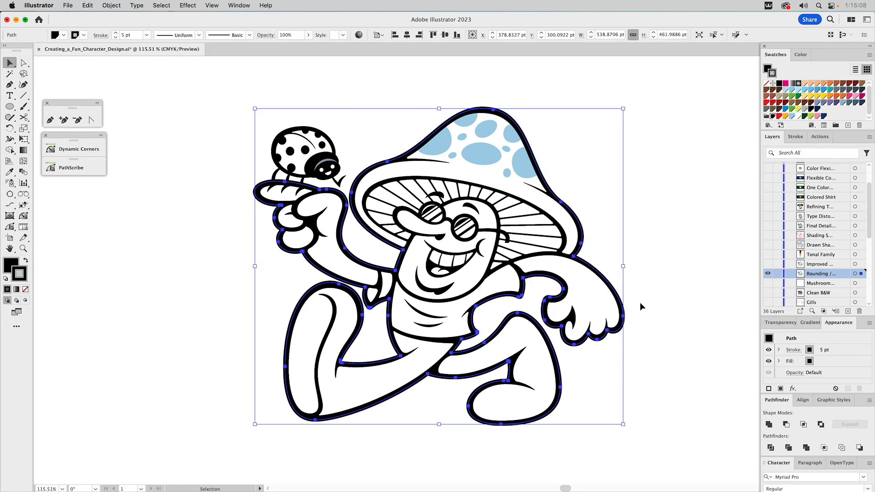
left_click(639, 302)
key("a")
left_click(606, 274)
left_click_drag(599, 268, 602, 270)
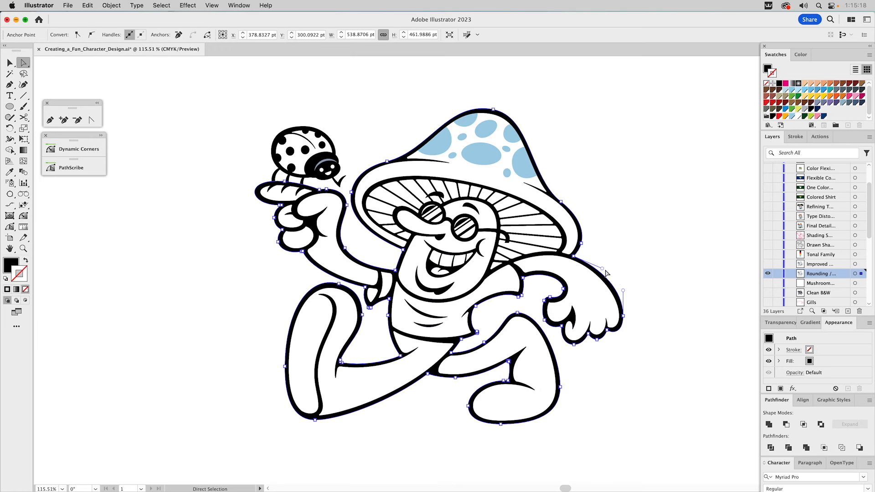
left_click(624, 275)
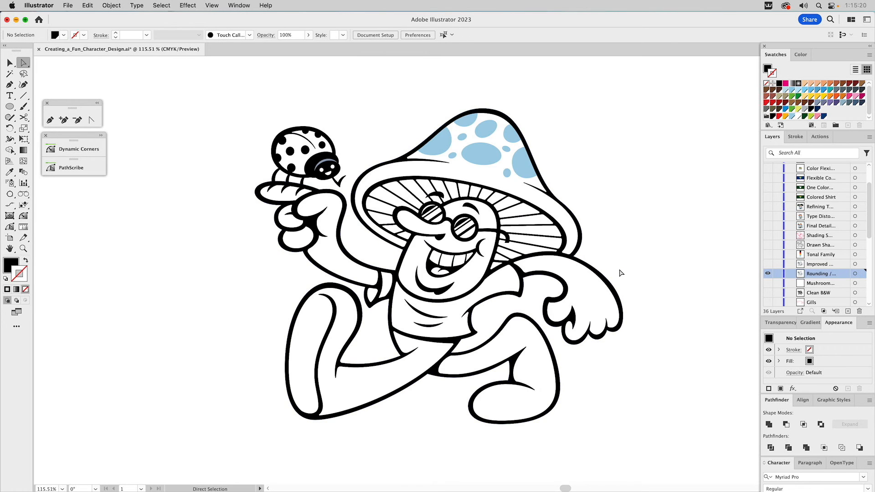
- Fine-tune the direction handle where the trailing arm meets the cap to even out the arm's line thickness
key("z")
left_click_drag(546, 242, 650, 391)
key("a")
left_click_drag(466, 127, 450, 145)
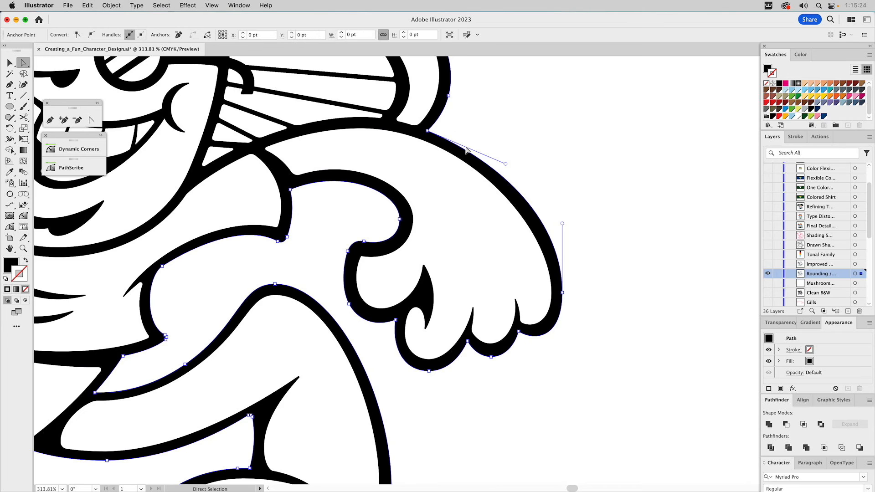
left_click_drag(505, 164, 500, 158)
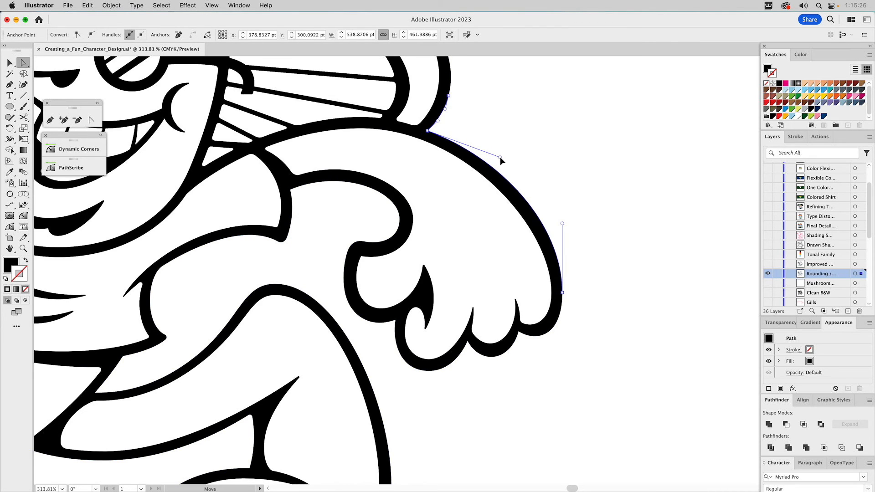
- Select the adjusted black silhouette and place a copy of it in front of the line art
key("v")
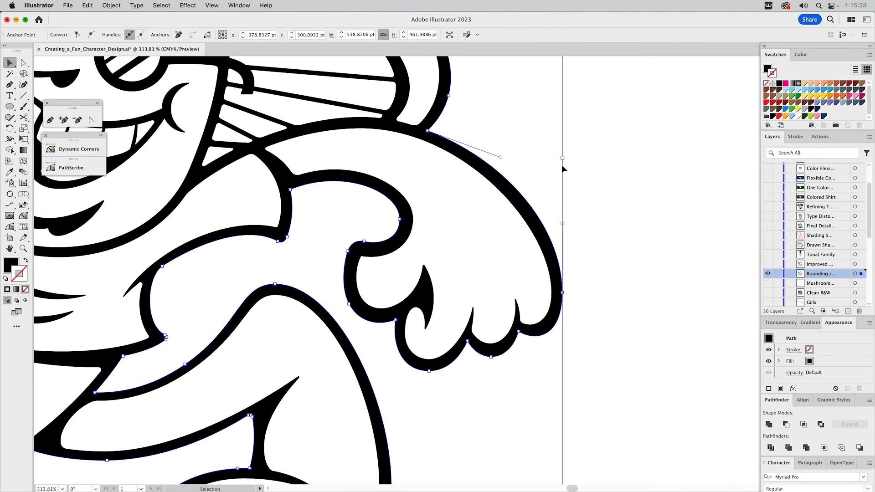
left_click(565, 166)
left_click(500, 182)
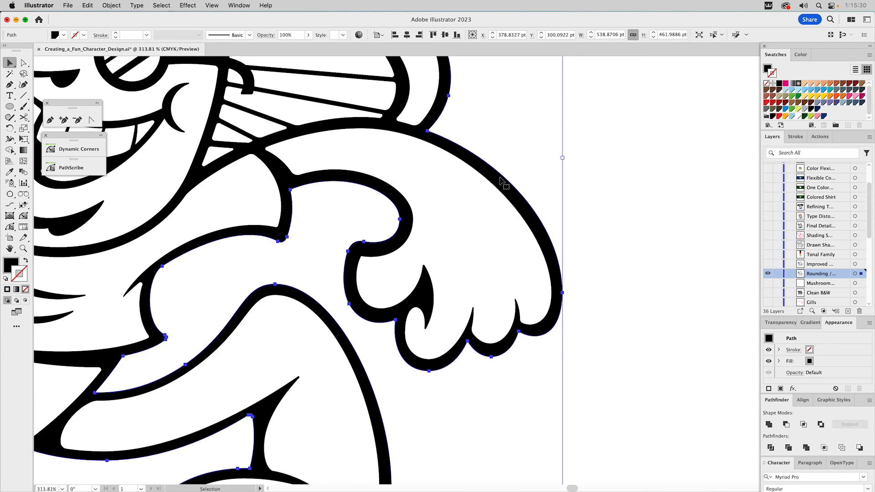
key("super+shift+]")
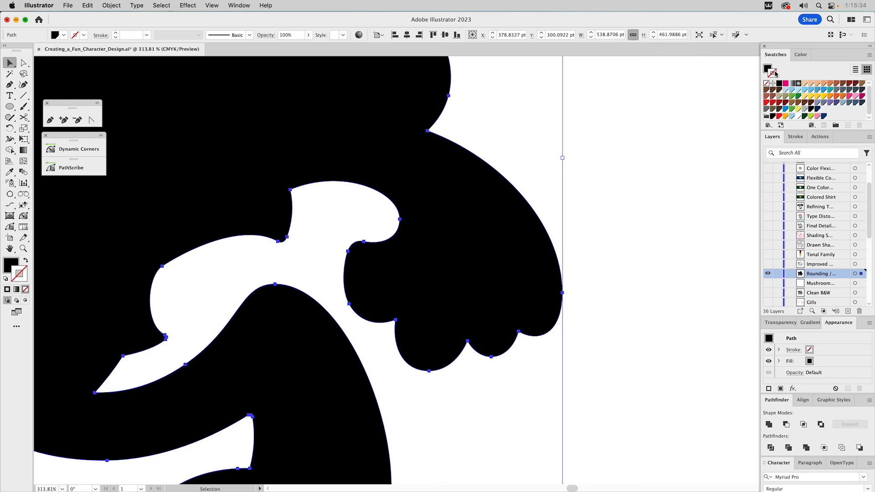
- Give the front silhouette a black stroke with a weight of 5 pt and round corner joins
left_click(773, 116)
left_click(795, 136)
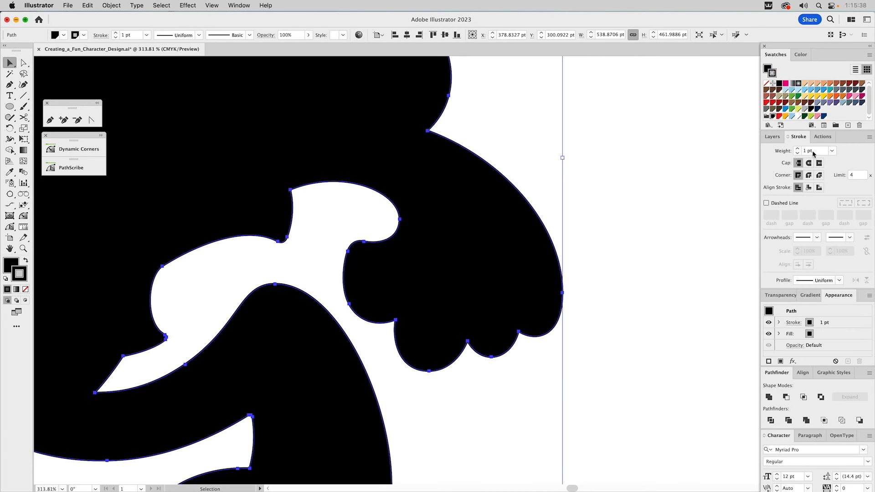
left_click(796, 149)
left_click(797, 149)
left_click(797, 148)
left_click(797, 149)
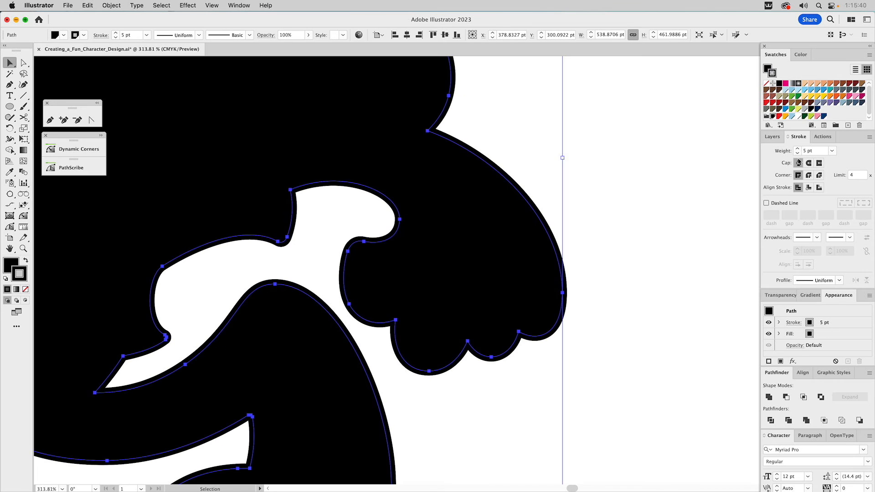
left_click(808, 176)
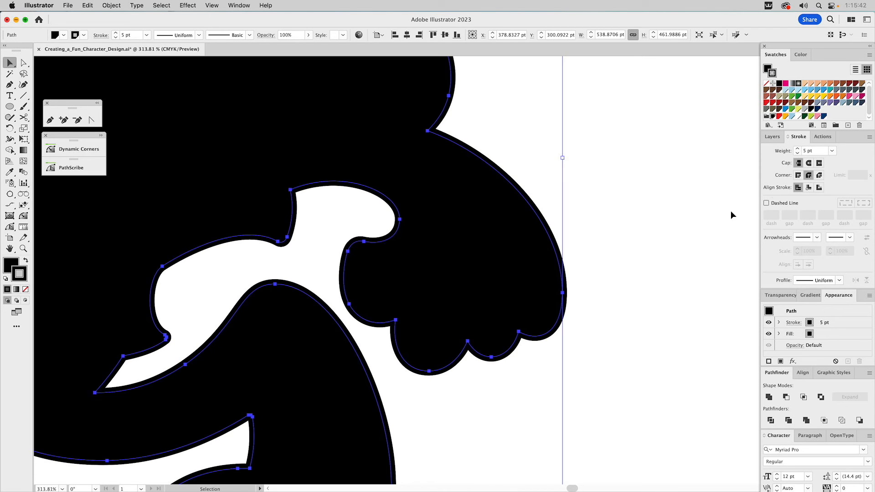
- Cut the stroked silhouette, paste it behind all of the character's line art, and deselect it
key("super+x")
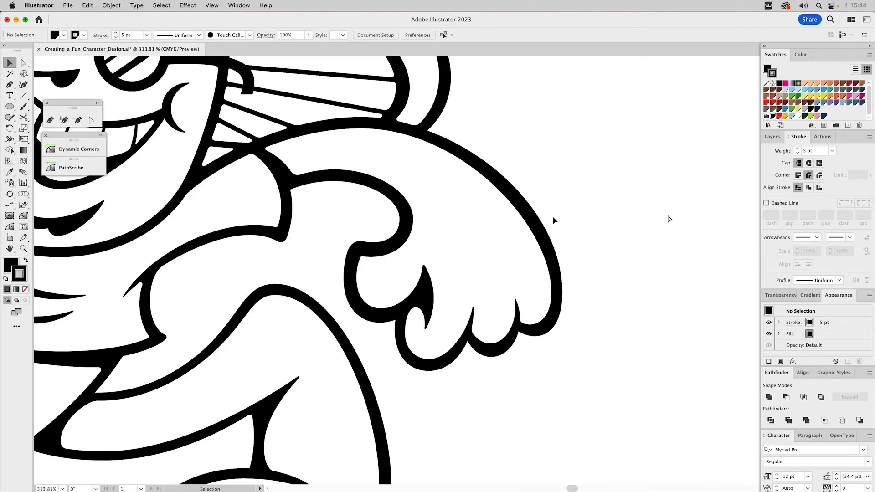
key("a")
key("super+a")
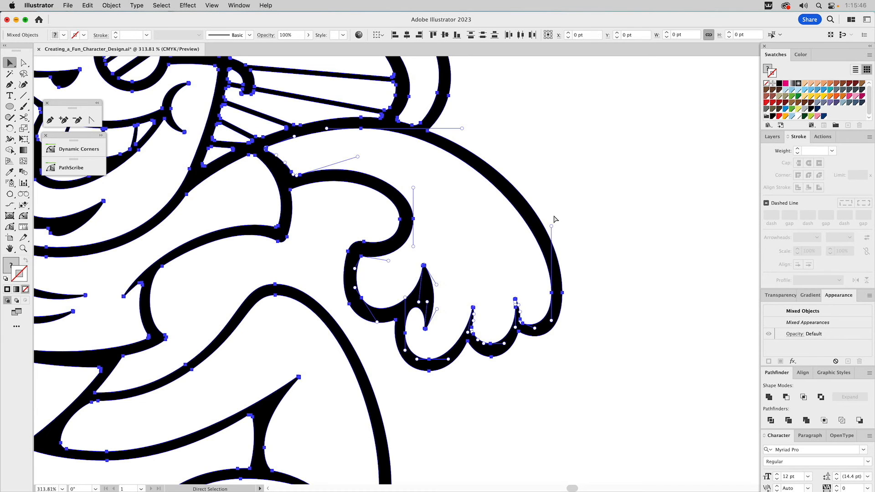
key("super+b")
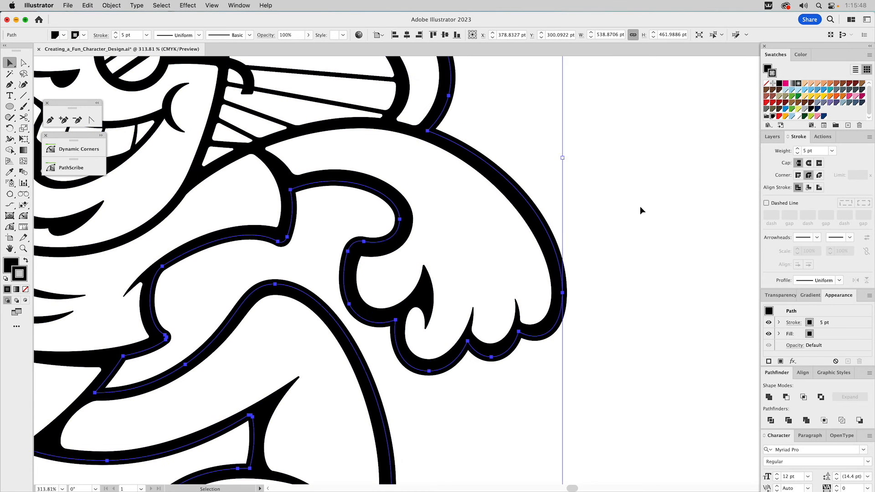
left_click(640, 207)
key("super+0")
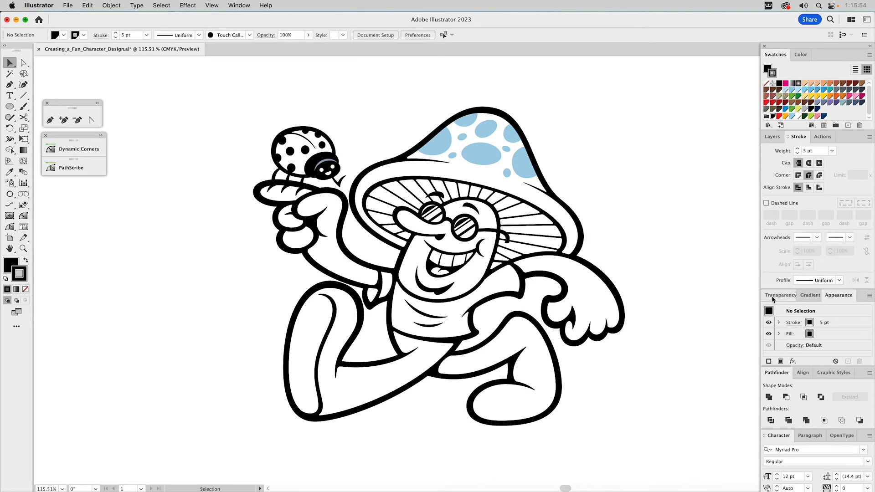
- Compare the Improved layer with the Rounding layer, leave only Improved showing of the two, and make it the active layer
left_click(772, 137)
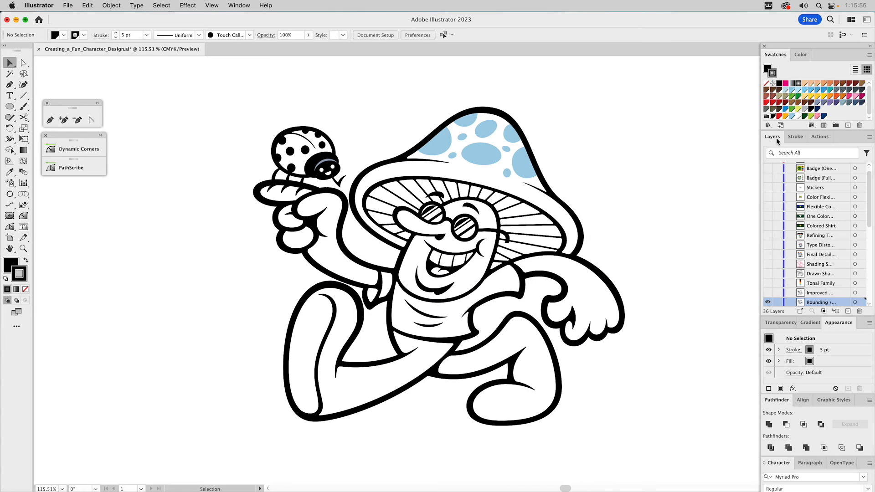
left_click(767, 293)
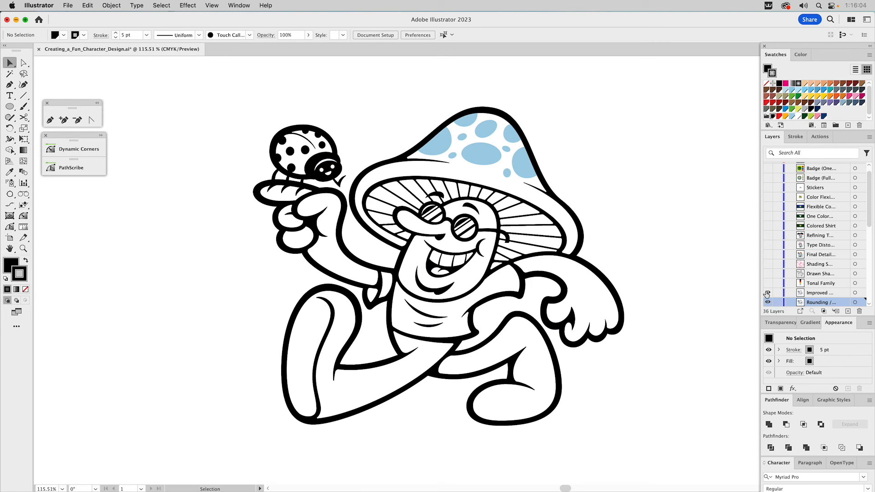
left_click(767, 294)
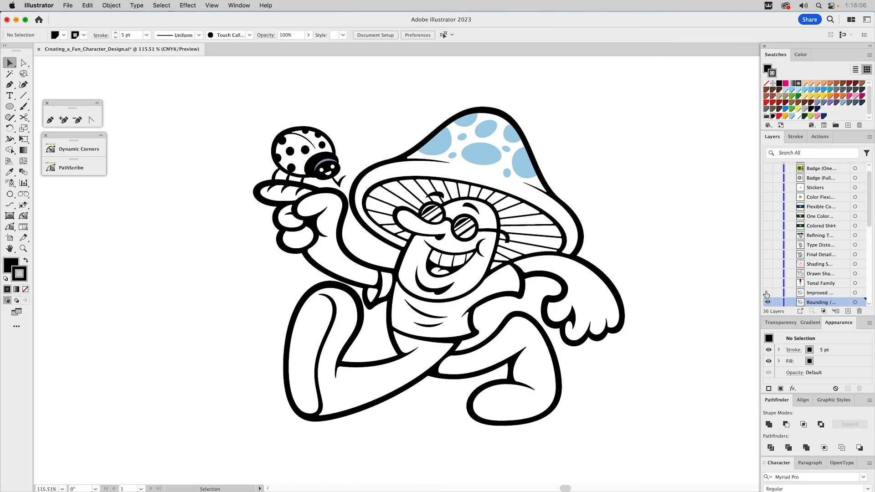
left_click(767, 294)
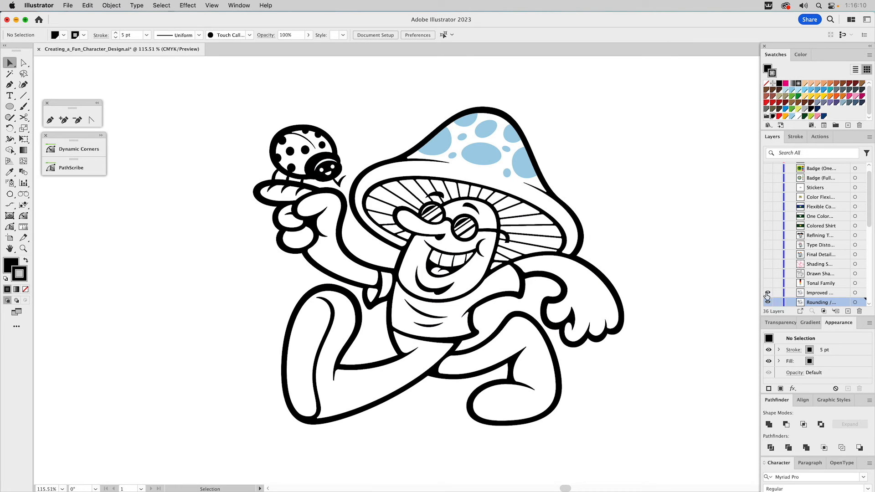
left_click(768, 303)
left_click(814, 294)
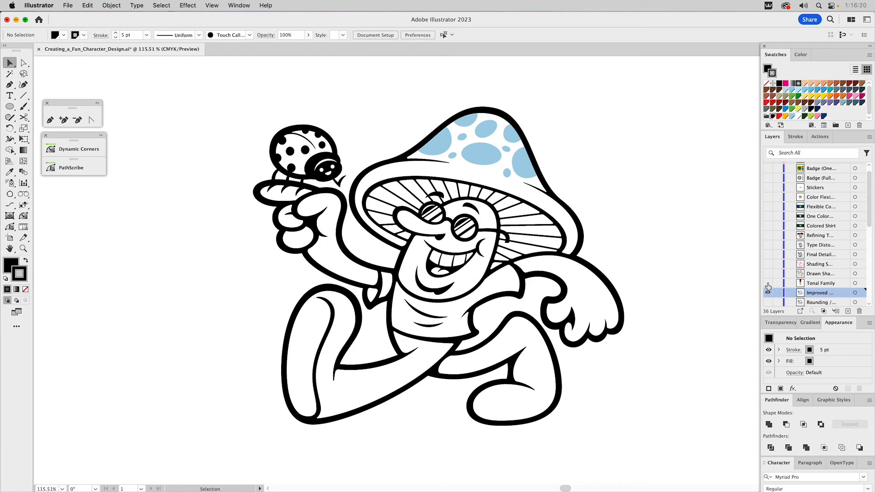
- Show the Refined Sketch layer, hide the Improved layer to view the pencil sketch alone, and hide the sketch
scroll(774, 273, "down", 5)
left_click(767, 265)
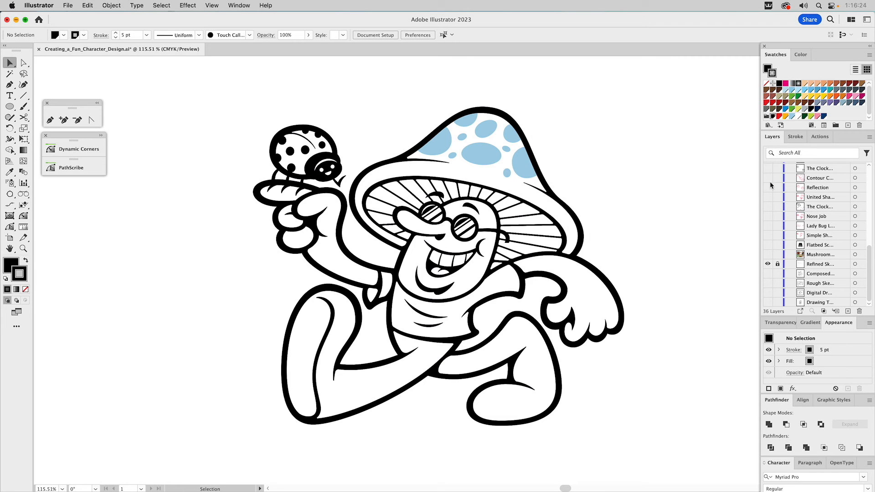
scroll(774, 195, "up", 5)
left_click(768, 255)
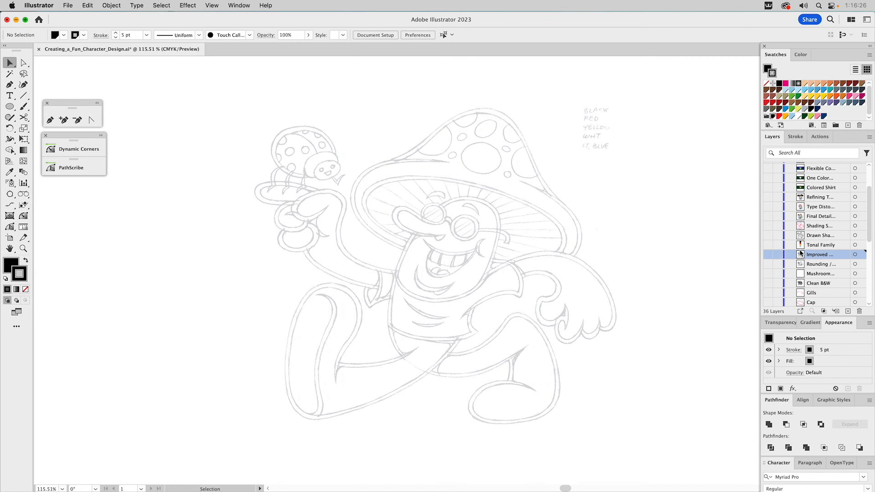
scroll(800, 253, "down", 5)
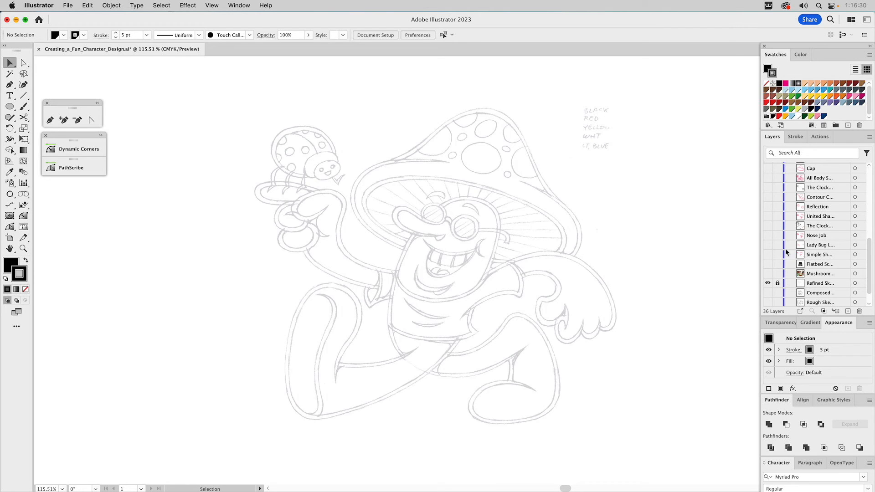
left_click(768, 283)
scroll(809, 247, "up", 5)
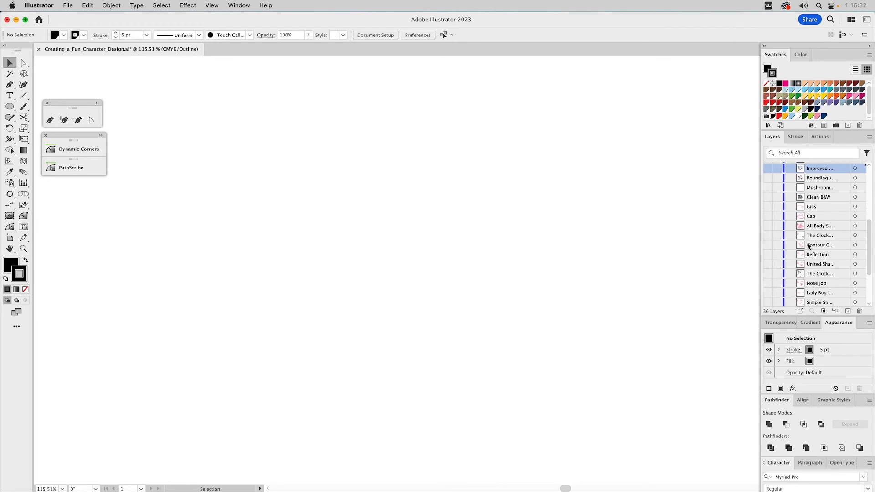
- Show the Improved artwork, the Tonal Family color swatches and the Drawn Shading sketch layers together
left_click(768, 216)
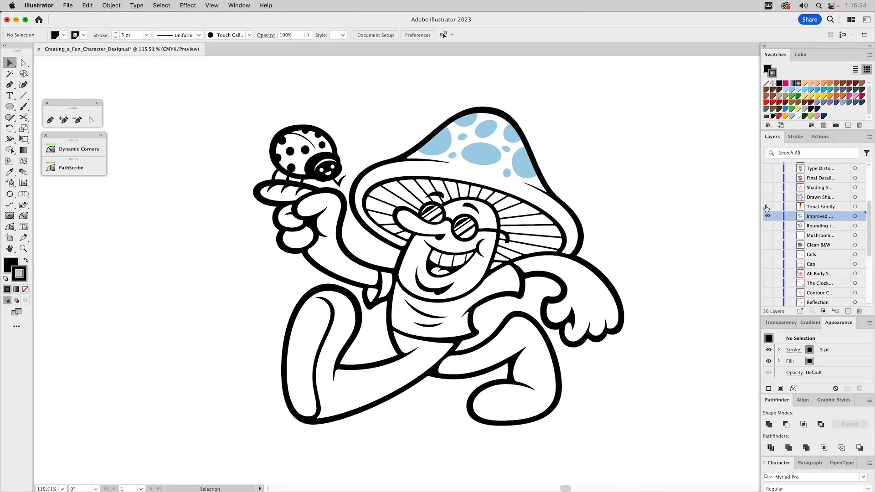
left_click(768, 206)
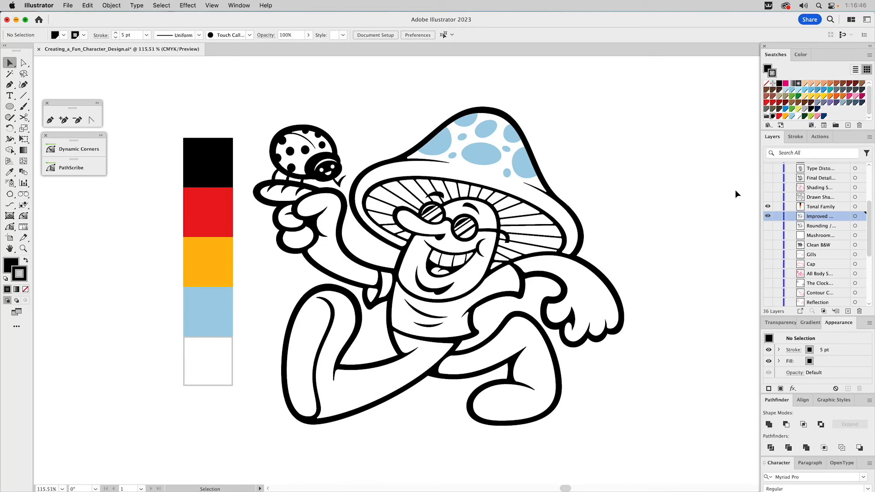
left_click(768, 197)
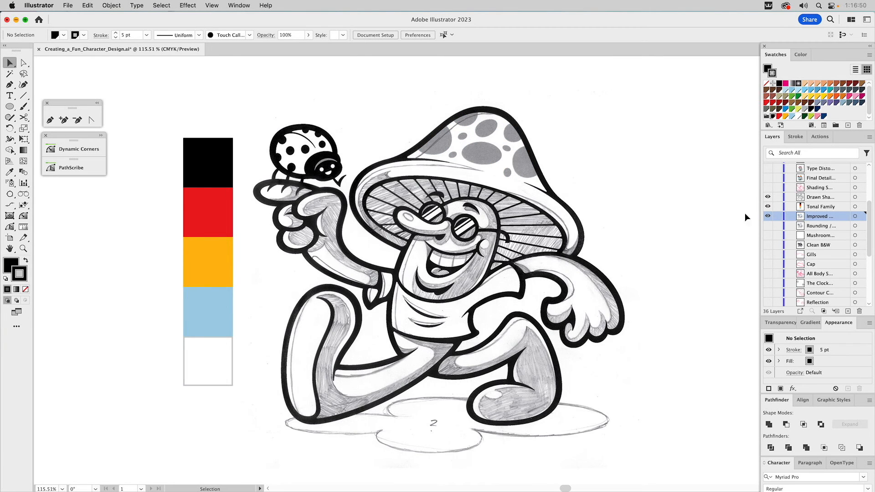
- Set the drawn shading image to Multiply blending at 40% opacity and lock its layer
left_click(601, 303)
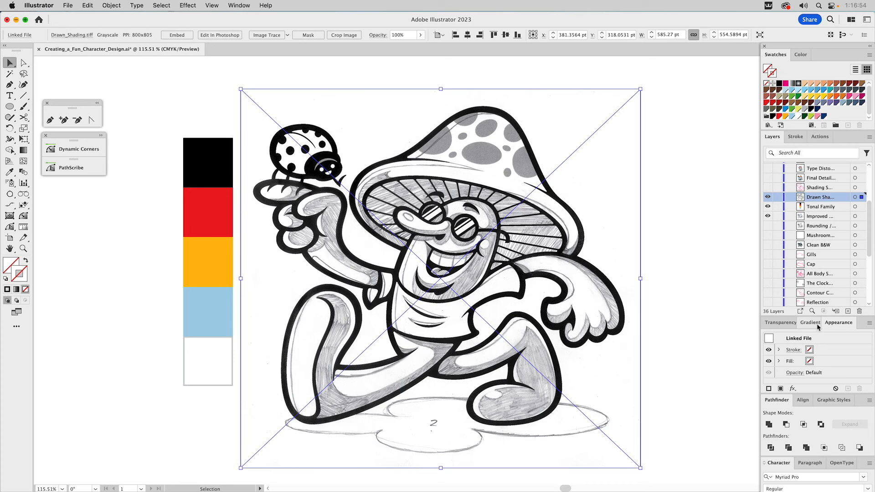
left_click(774, 323)
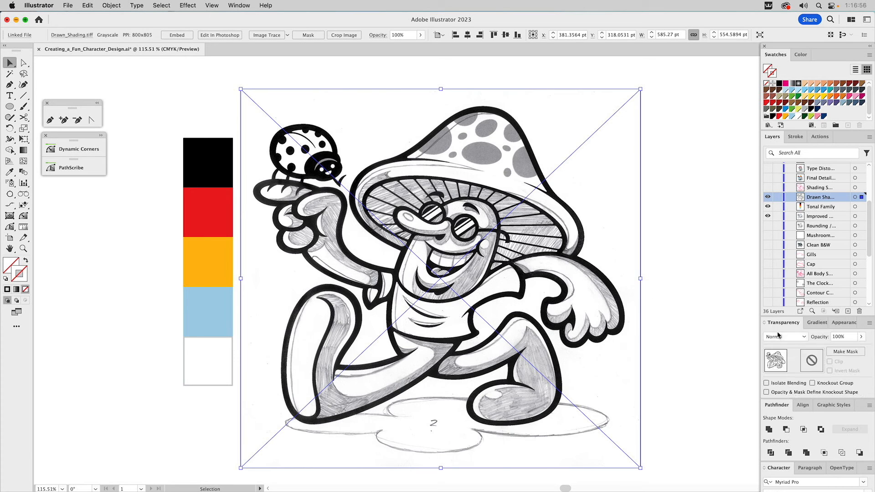
left_click(777, 338)
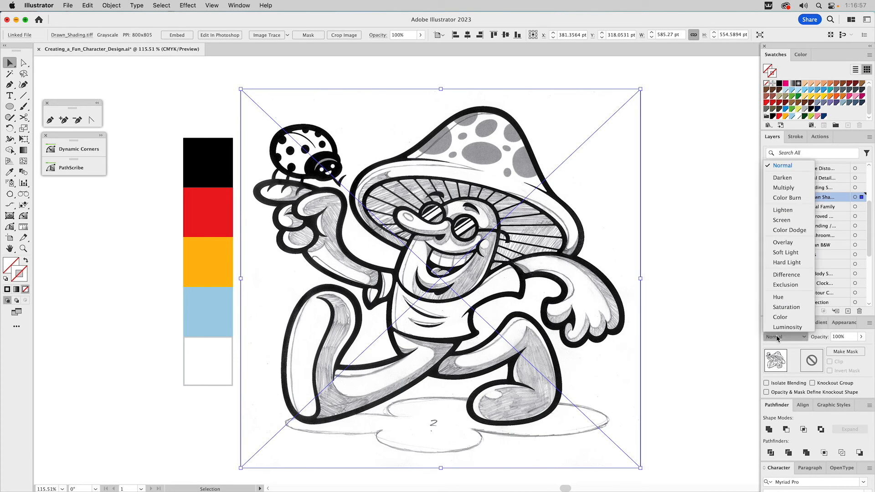
left_click(787, 192)
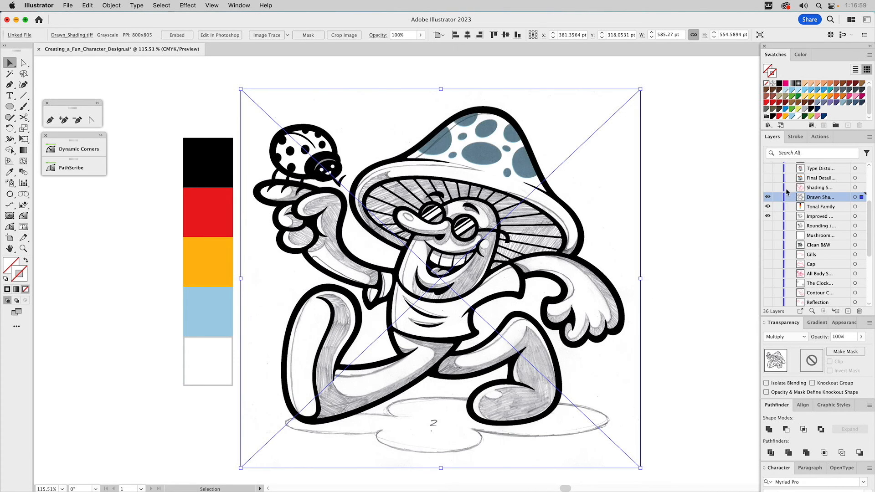
left_click(841, 337)
type("40")
key("Return")
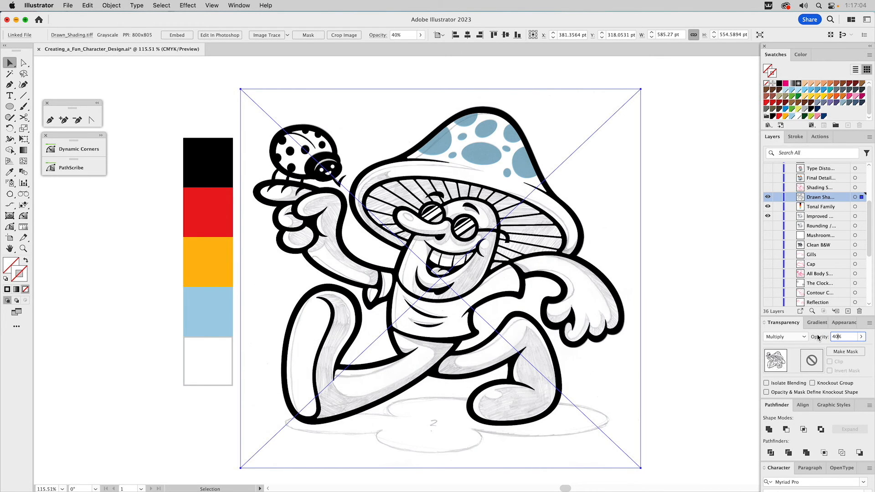
left_click(777, 197)
left_click(777, 198)
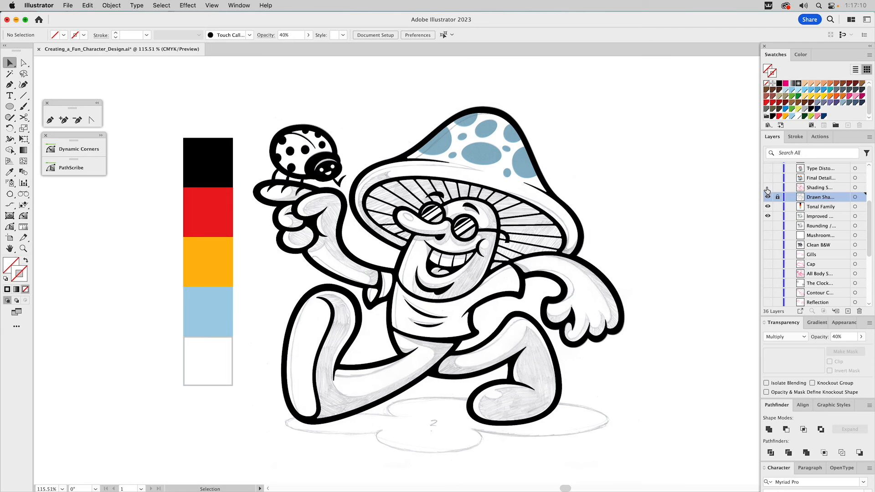
- Compare the red vector shading shapes with the drawn shading sketch, and hide both layers
left_click(767, 189)
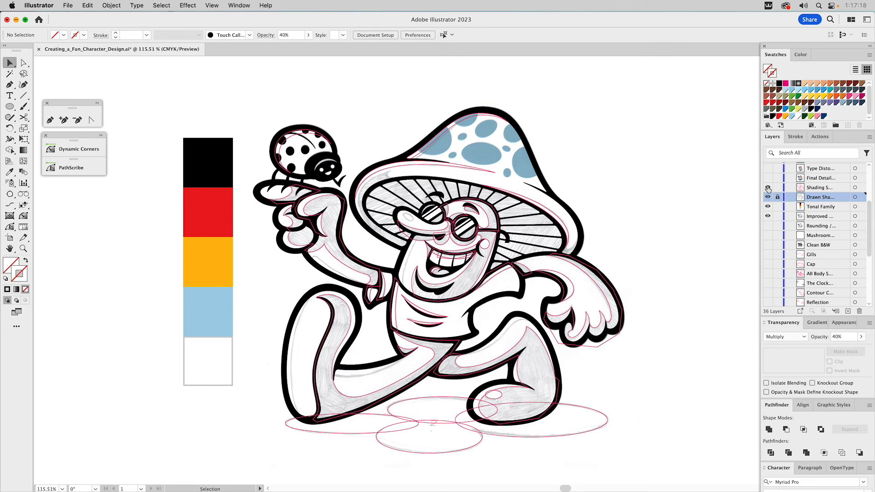
left_click(768, 188)
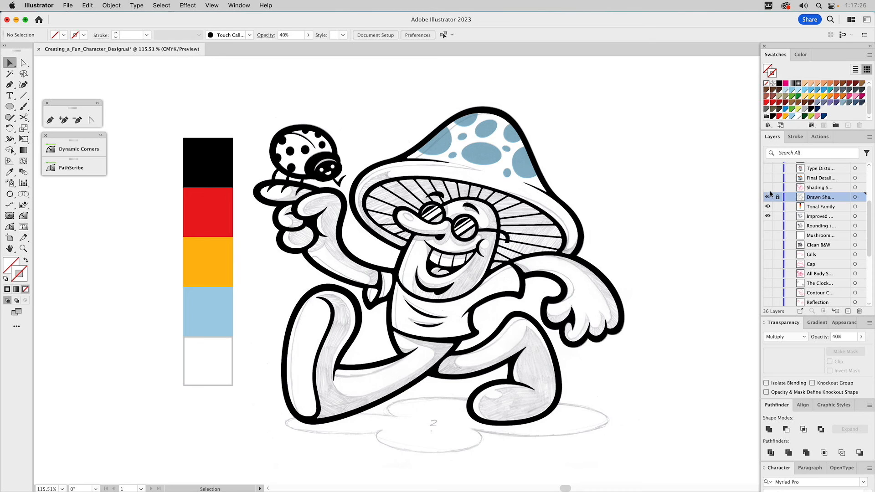
left_click(767, 188)
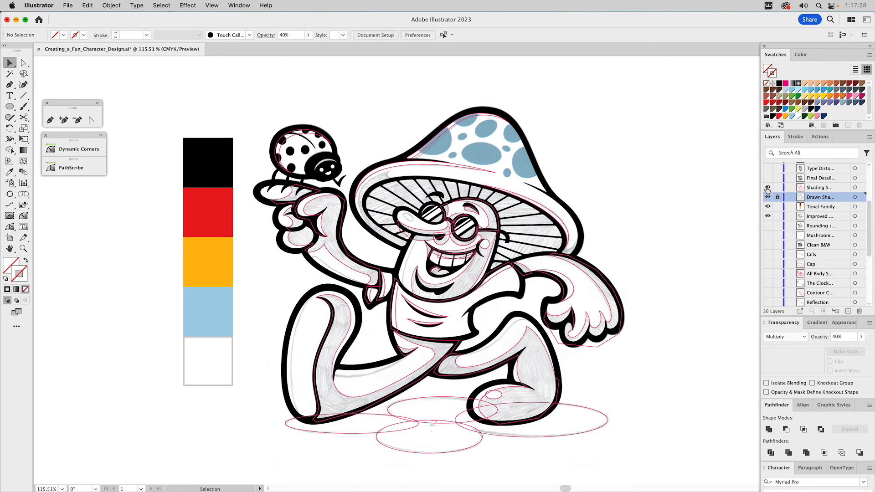
left_click(767, 189)
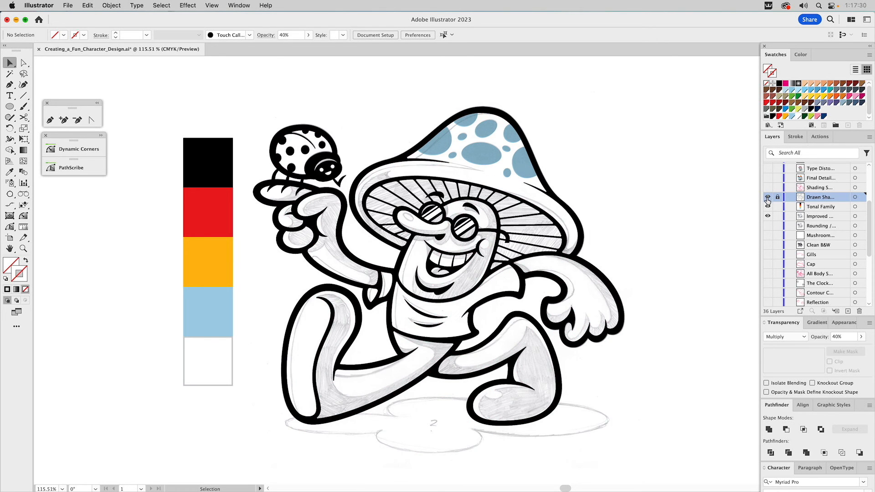
left_click(767, 198)
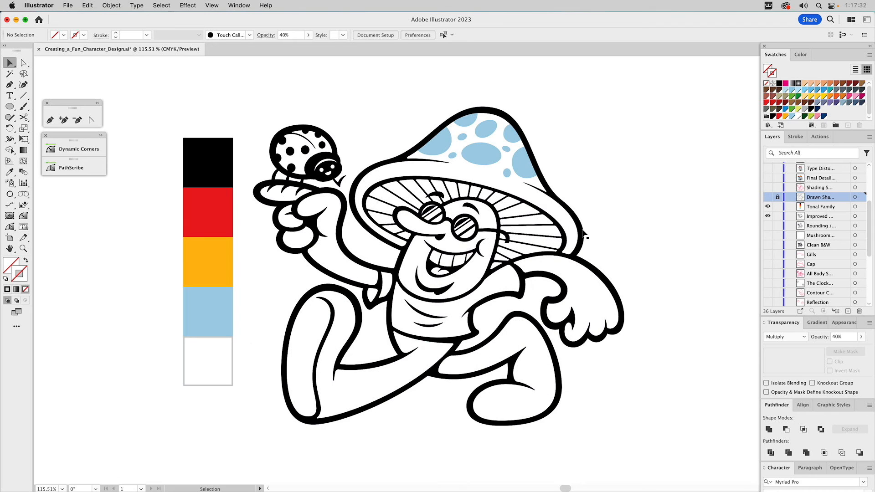
- Fill the mushroom cap with the red sampled from the tonal palette
left_click(523, 188)
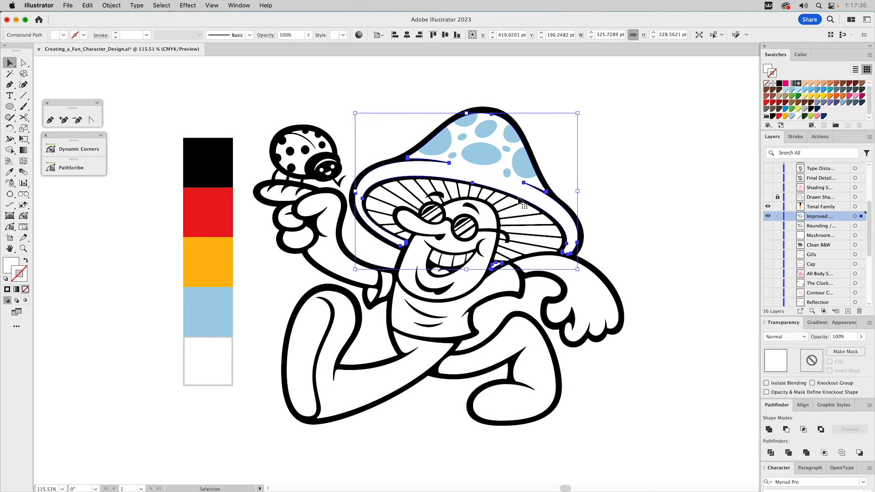
key("i")
left_click(209, 211)
key("v")
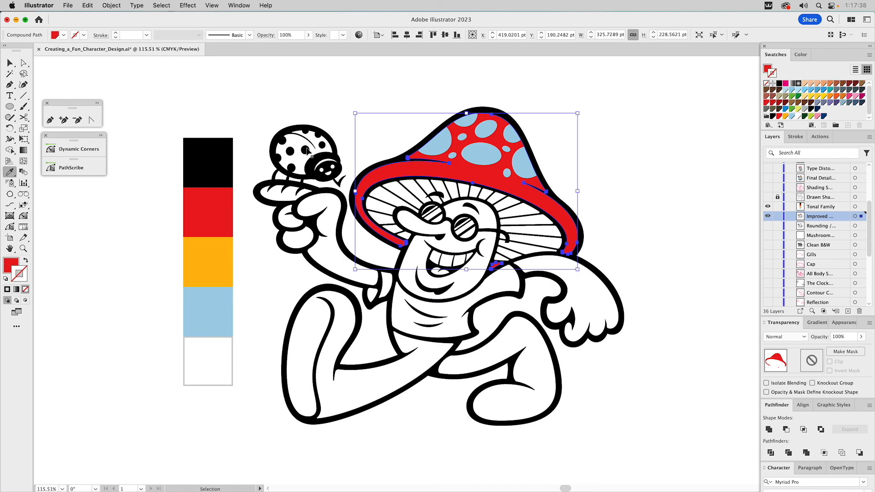
- Fill only the ladybug's shell with the palette's red and deselect it
left_click(315, 157)
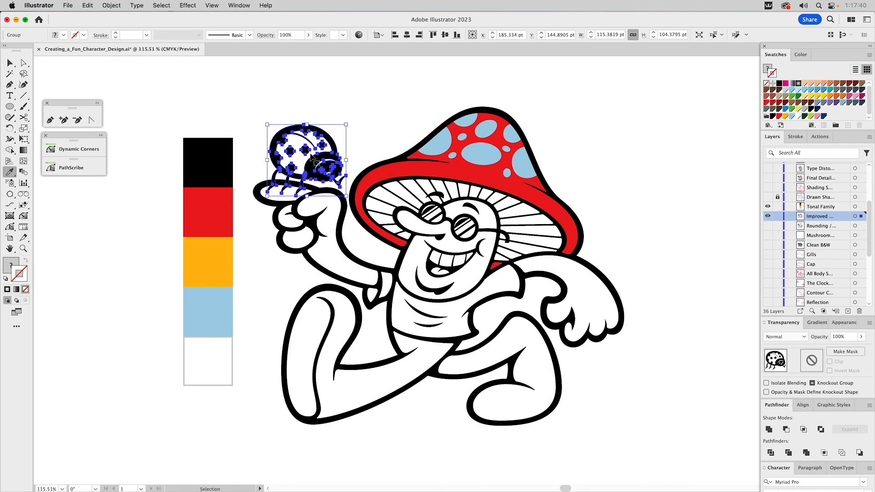
key("a")
left_click(350, 145)
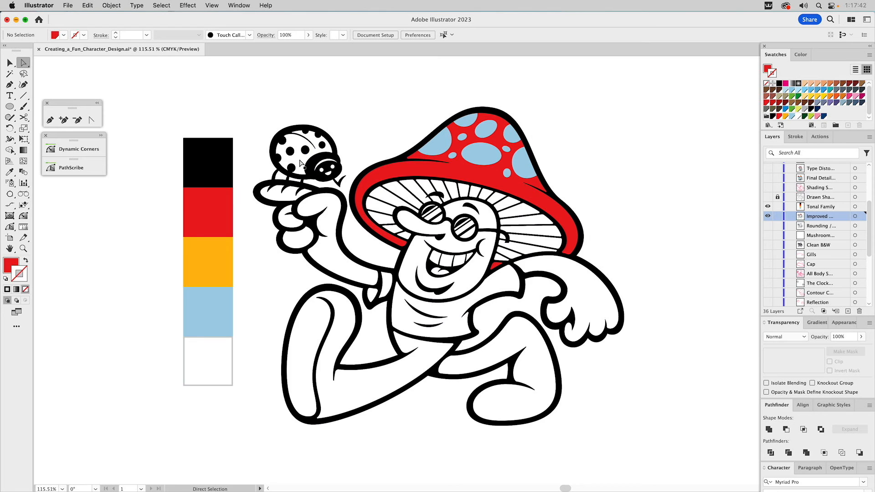
left_click(299, 165)
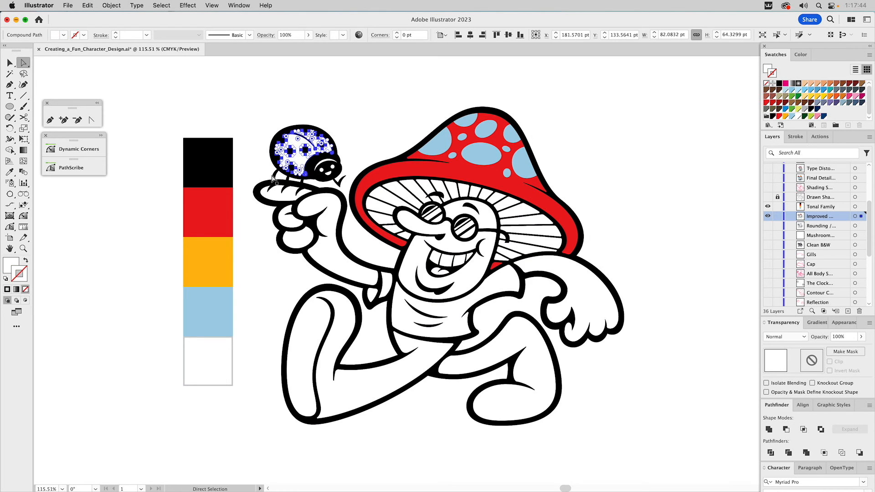
key("i")
left_click(220, 195)
key("a")
left_click(354, 146)
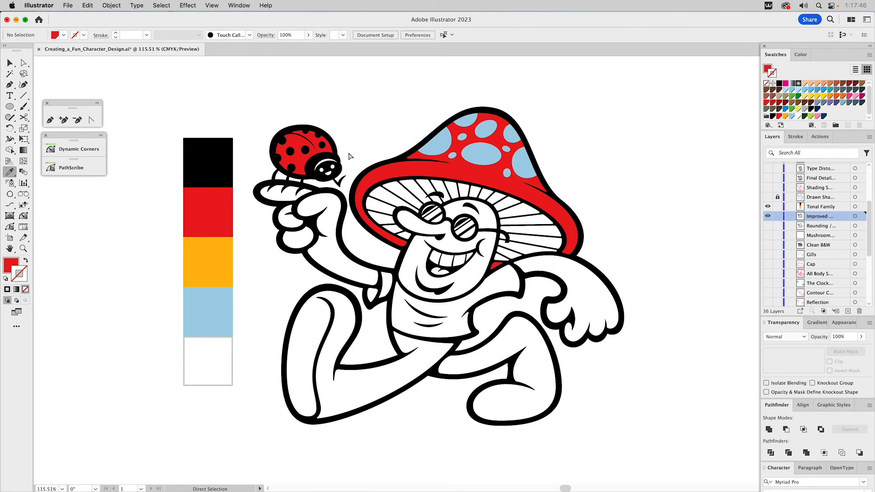
- Fill the character's T-shirt with the yellow-orange sampled from the tonal palette
key("i")
key("a")
left_click(399, 312, "super")
left_click(211, 256)
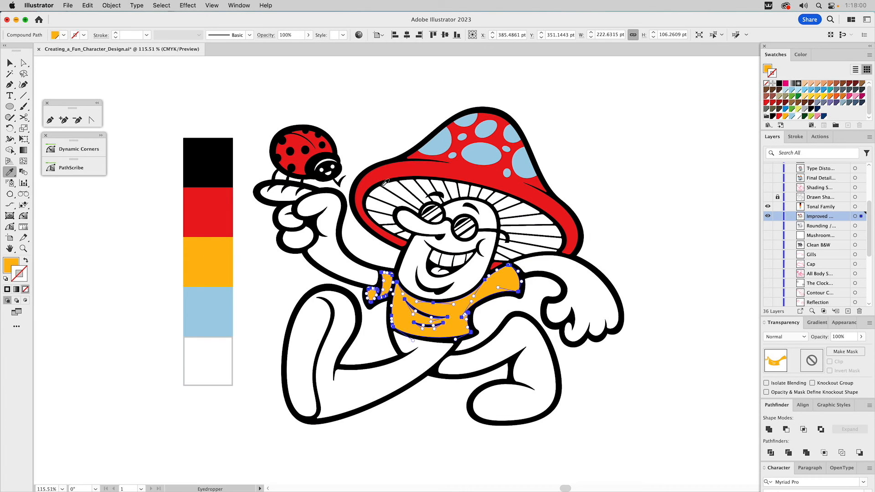
- Fill the gills under the mushroom cap with the palette's light blue
key("super")
left_click(384, 199, "super")
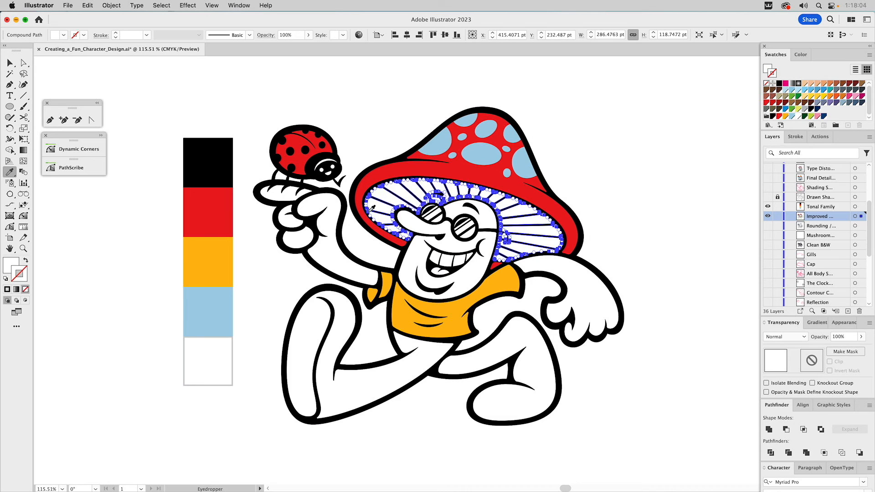
left_click(217, 304)
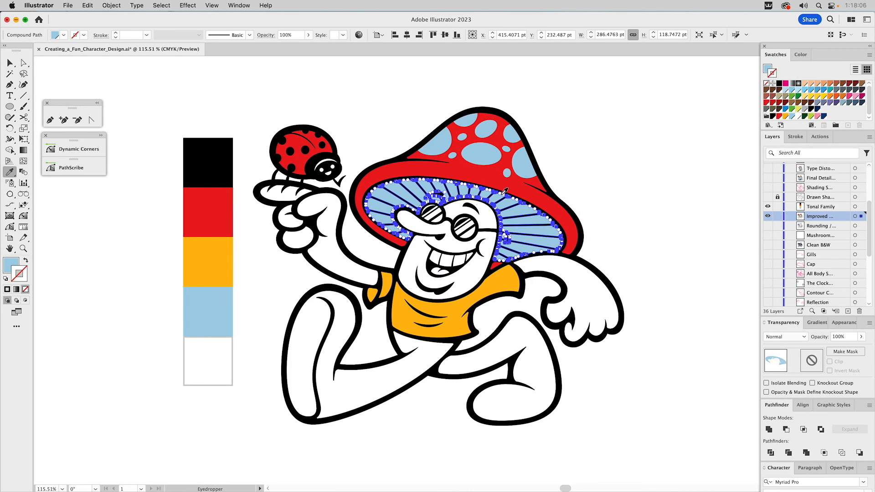
- Recolor the mushroom cap's spots with the palette's yellow-orange and deselect them
key("super")
left_click(484, 160, "super")
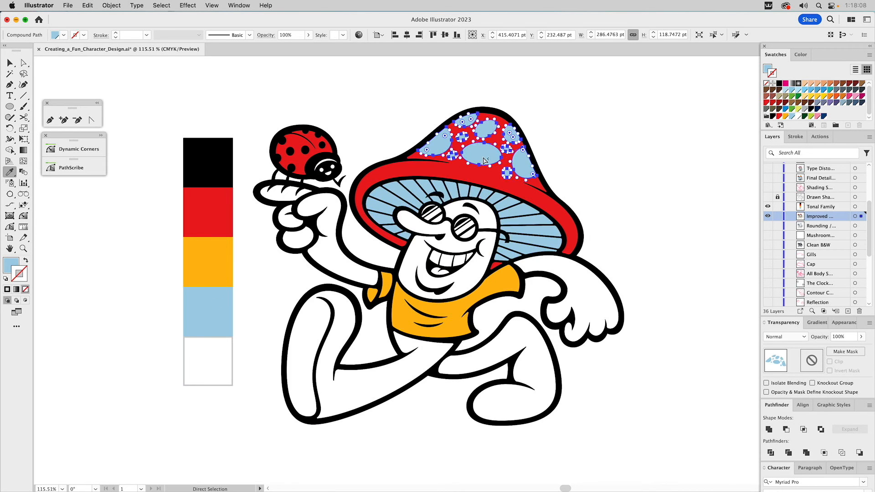
left_click(230, 253)
left_click(640, 169, "super")
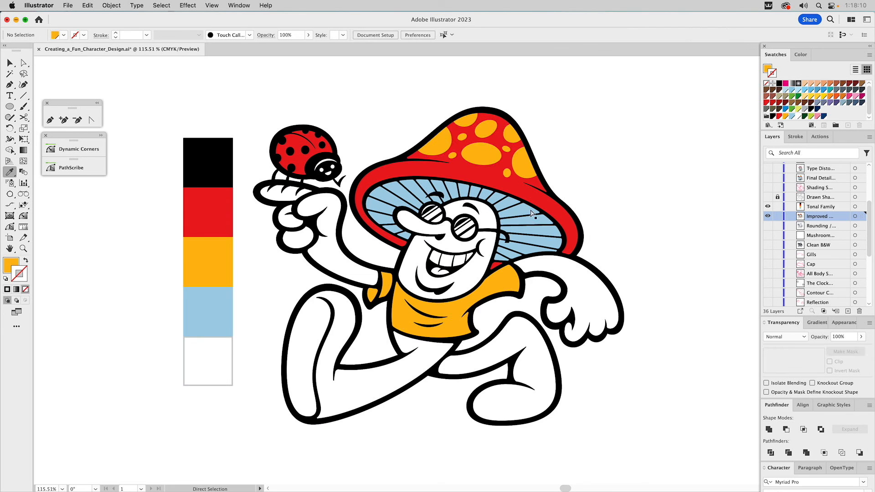
- Fill the lower part of both sunglasses lenses with the yellow-orange sampled from a cap spot
left_click(474, 236, "super")
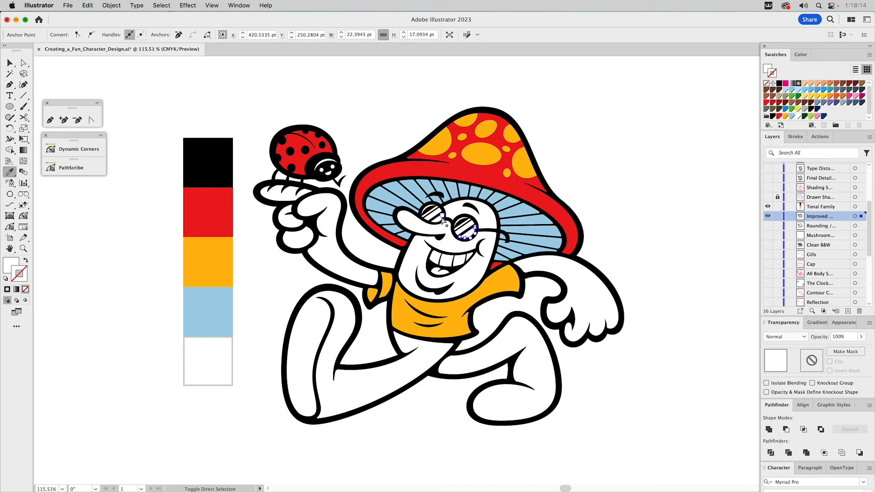
left_click(442, 221, "shift+super")
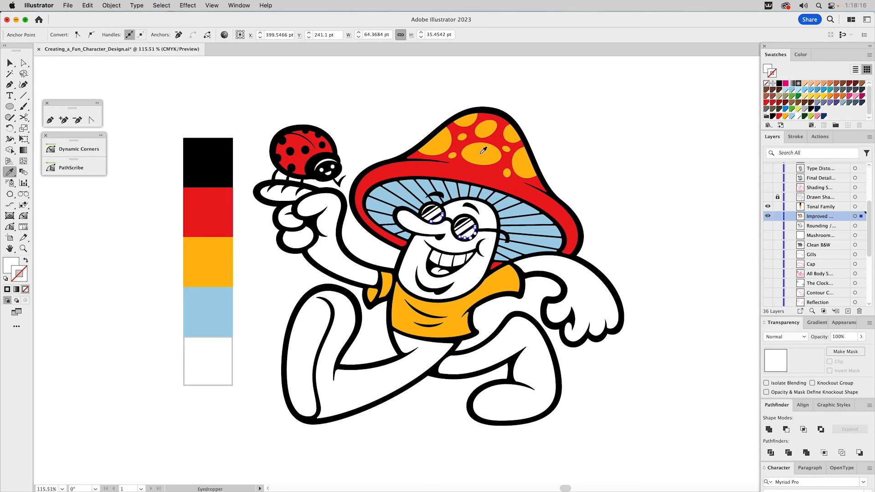
left_click(483, 150)
key("a")
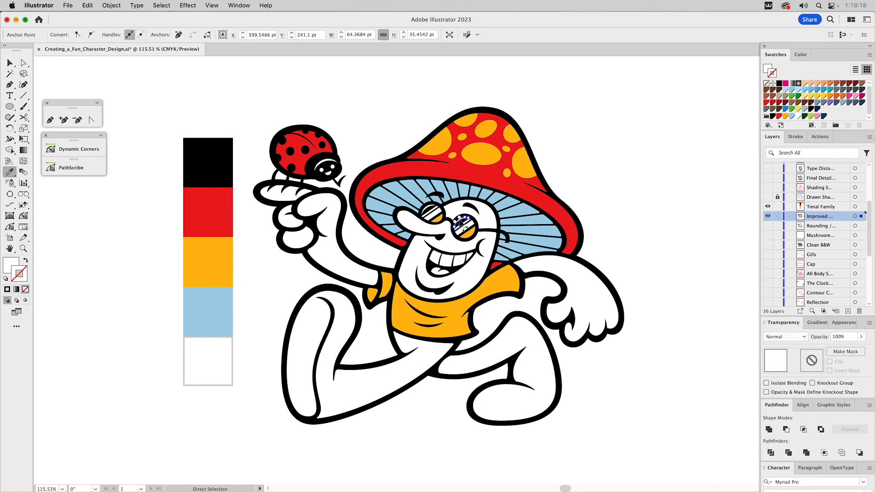
- Fill the upper part of both sunglasses lenses with the gills' light blue and deselect them
left_click(428, 208, "shift+super")
left_click(409, 186)
key("a")
left_click(387, 136)
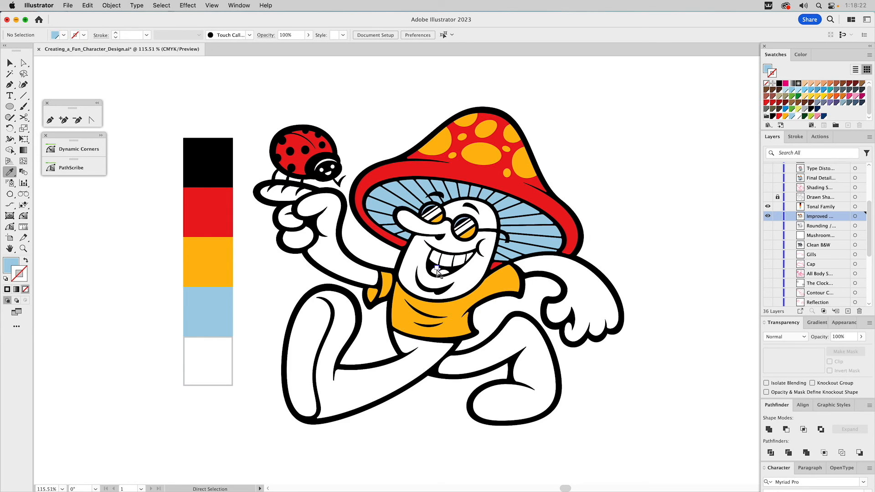
- Fill the character's tongue with the red sampled from the mushroom cap and deselect it
left_click(437, 272, "super")
left_click(517, 189)
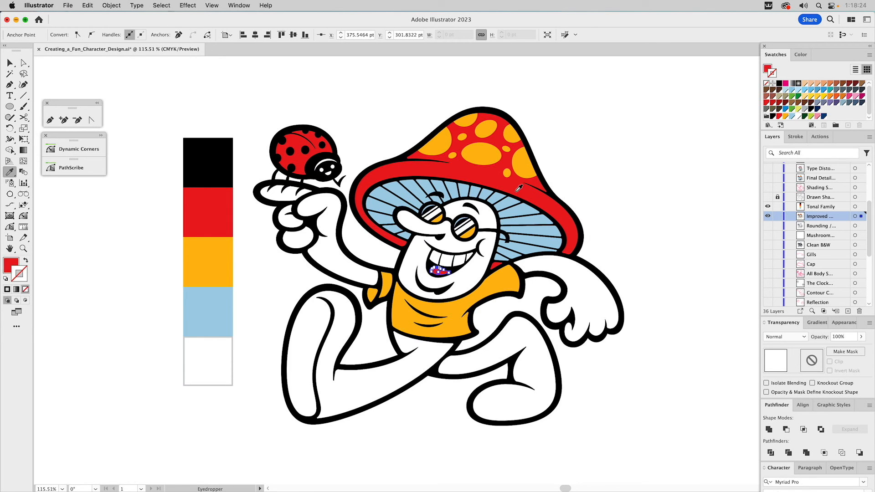
left_click(627, 150, "super")
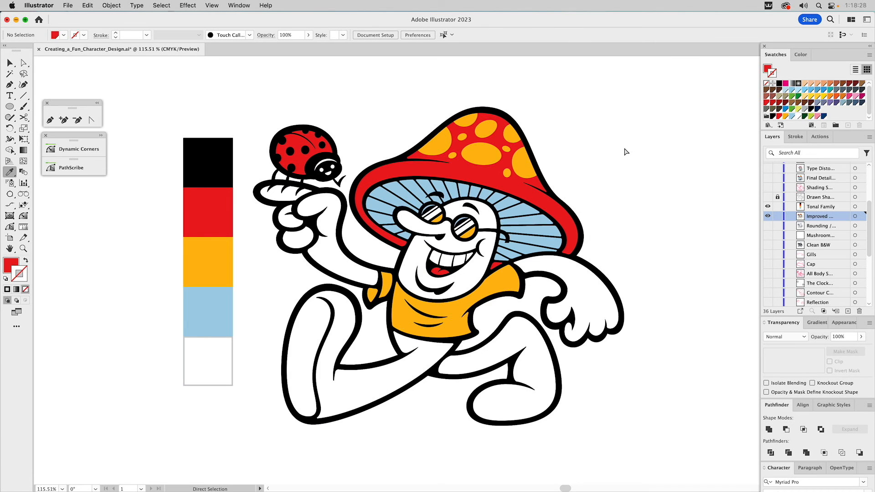
- Fill the curved highlight on the ladybug's head with the gills' light blue and deselect it
left_click(326, 162, "super")
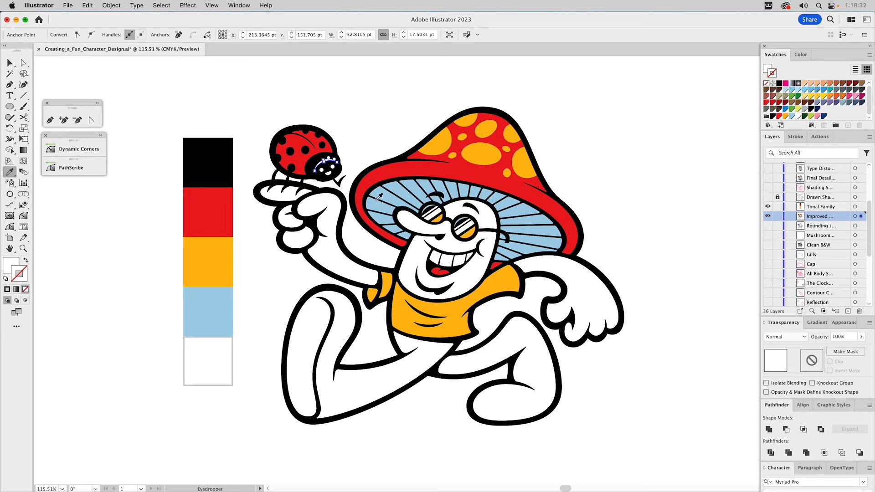
left_click(385, 190)
left_click(365, 130, "super")
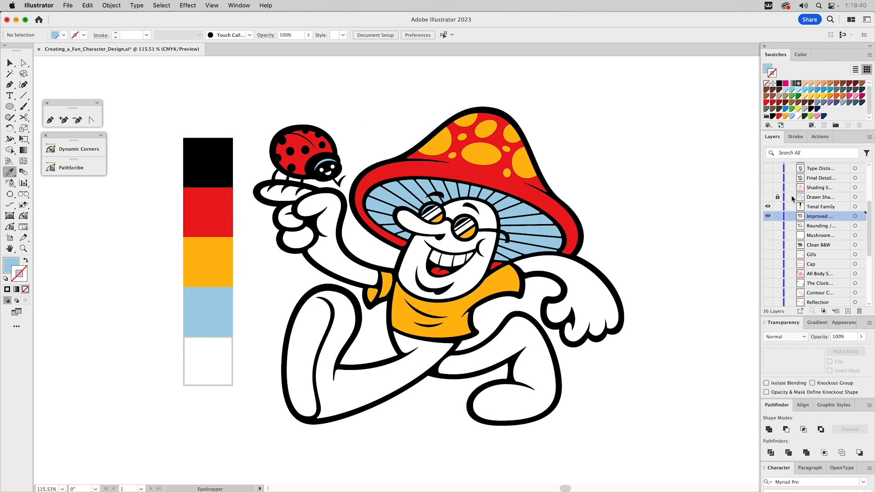
- Show the drawn shading sketch and the vector shading shapes over the colored character
left_click(768, 197)
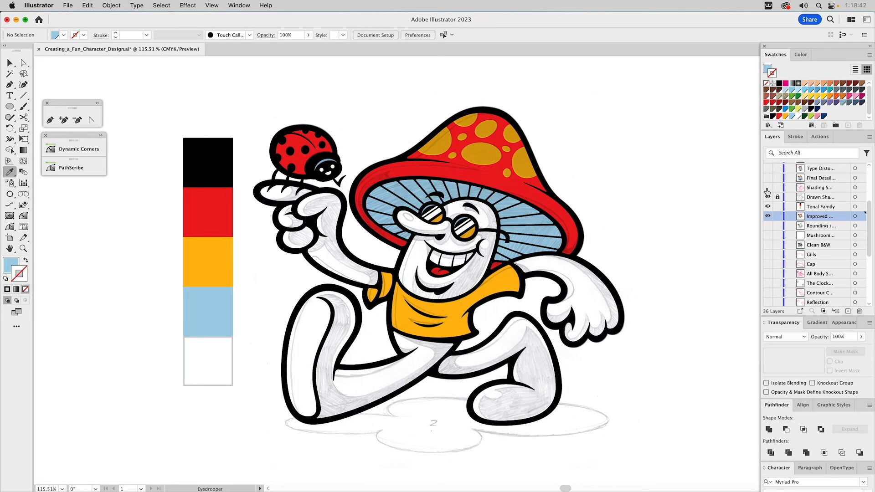
left_click(768, 188)
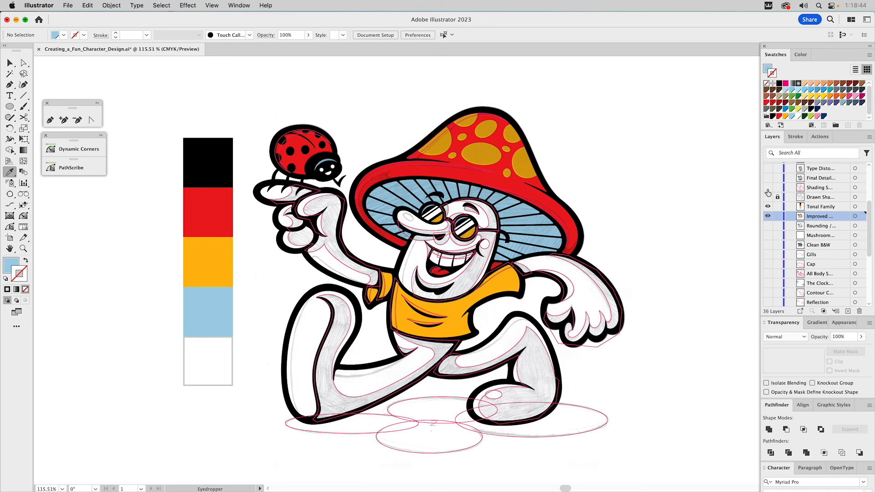
- Hide the shading sketch, vector shading, palette and flat-color layers, and show the final-details layer with the shaded character
left_click_drag(767, 197, 768, 188)
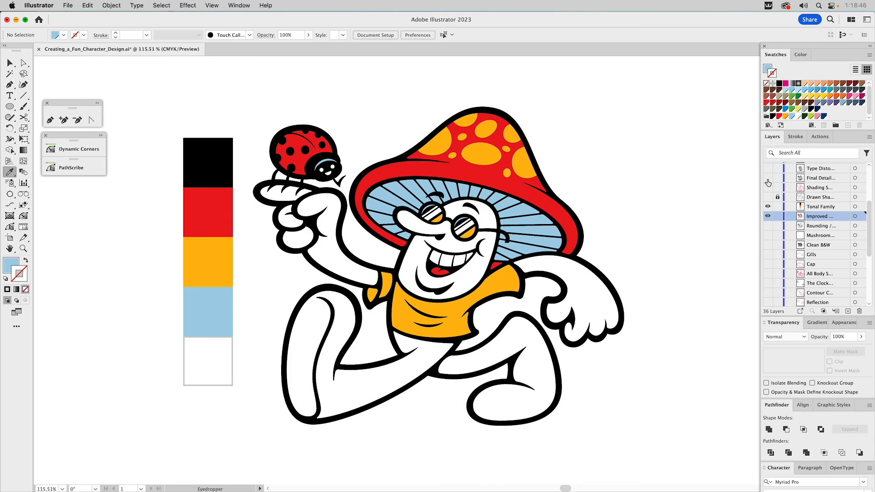
left_click(768, 178)
left_click(768, 207)
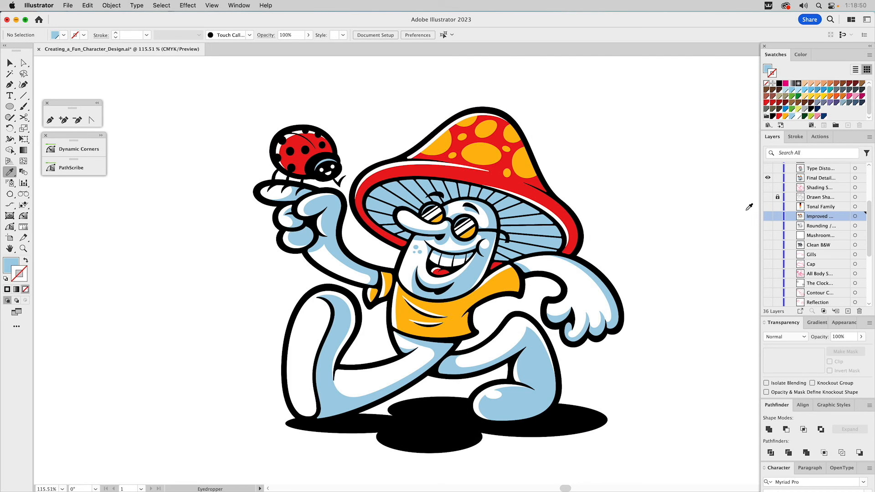
- Show the type distortion layer in place of the final-details layer and make it the active layer
scroll(837, 184, "up", 4)
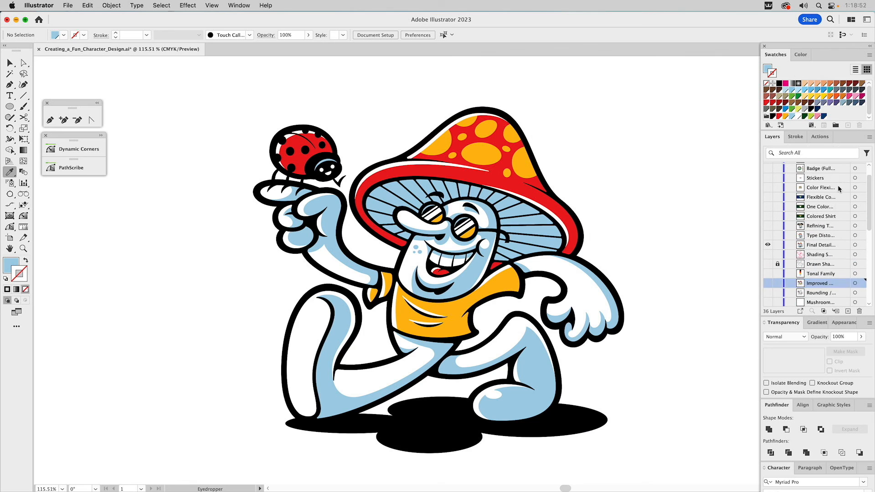
scroll(838, 184, "up", 2)
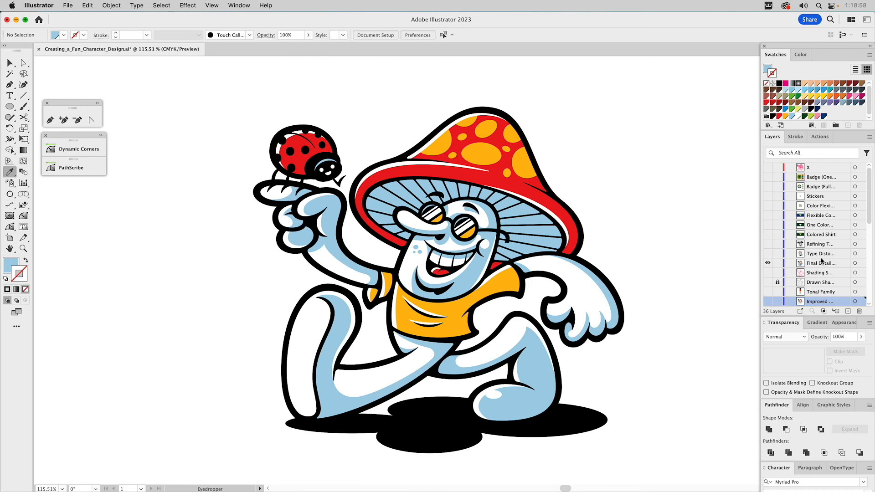
left_click(767, 254)
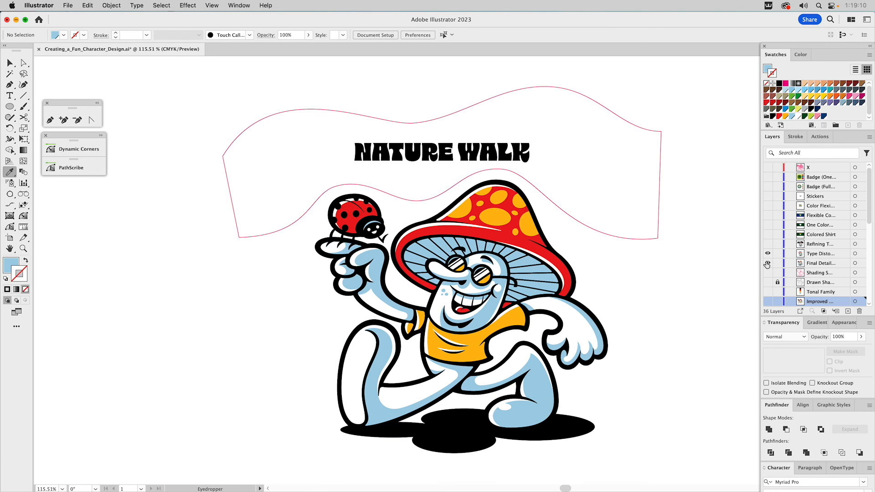
left_click(816, 253)
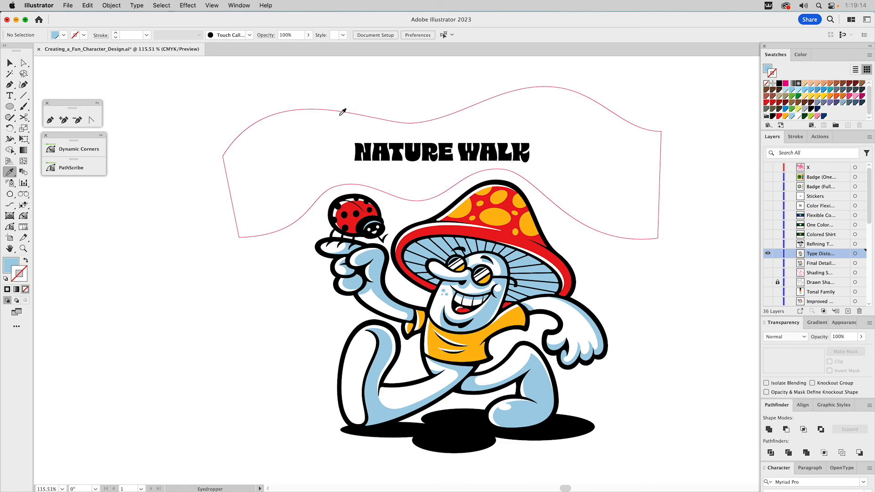
- Examine the wavy envelope path and the NATURE WALK lettering above the character by selecting each in turn
key("v")
left_click(339, 111)
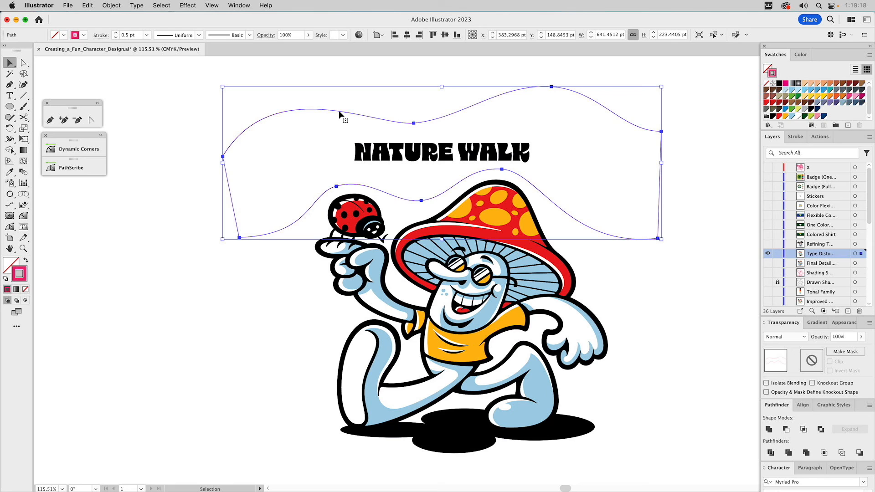
left_click(360, 149)
left_click(361, 85)
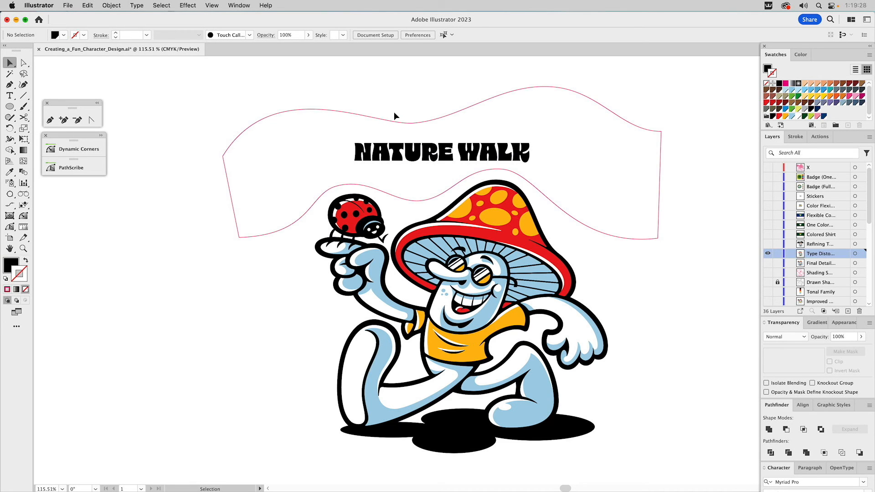
left_click(384, 151)
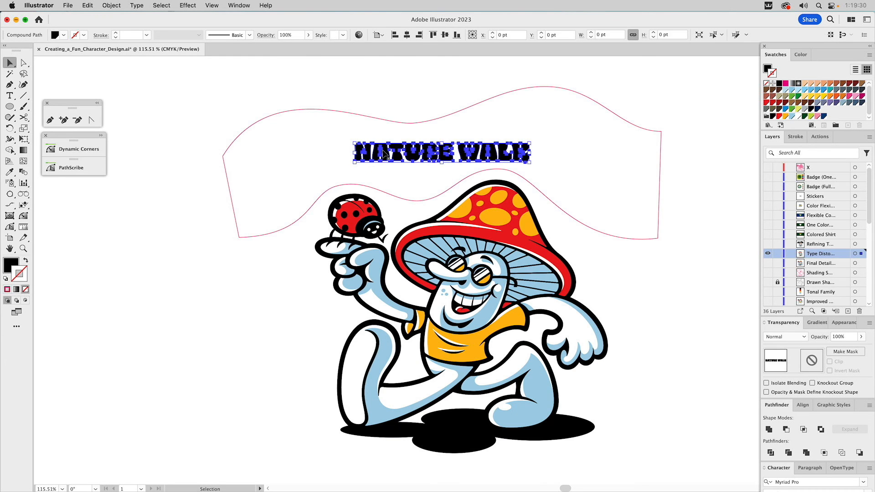
left_click(395, 119)
left_click(395, 122)
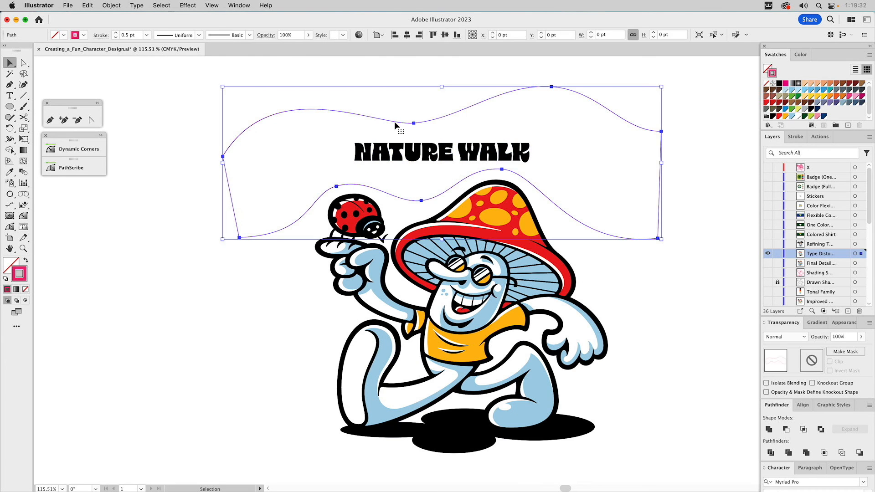
left_click(400, 110)
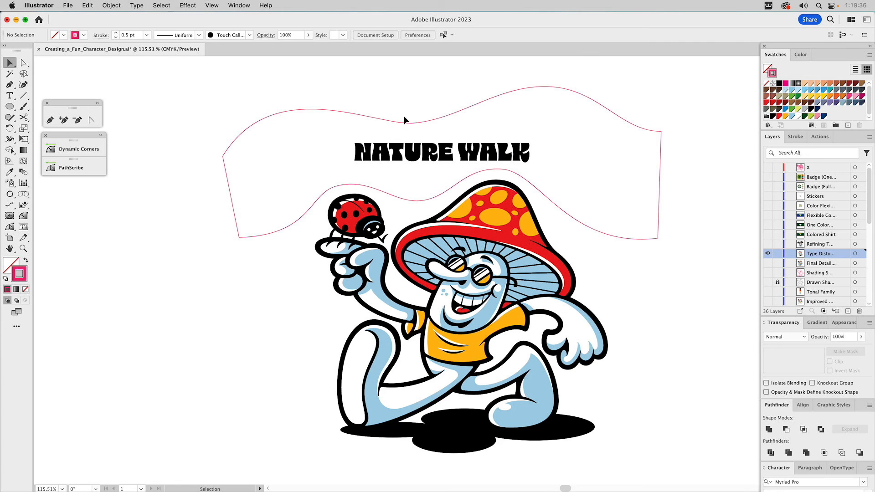
- Distort the NATURE WALK lettering into the wavy path using Envelope Distort with the top object
left_click_drag(378, 116, 375, 157)
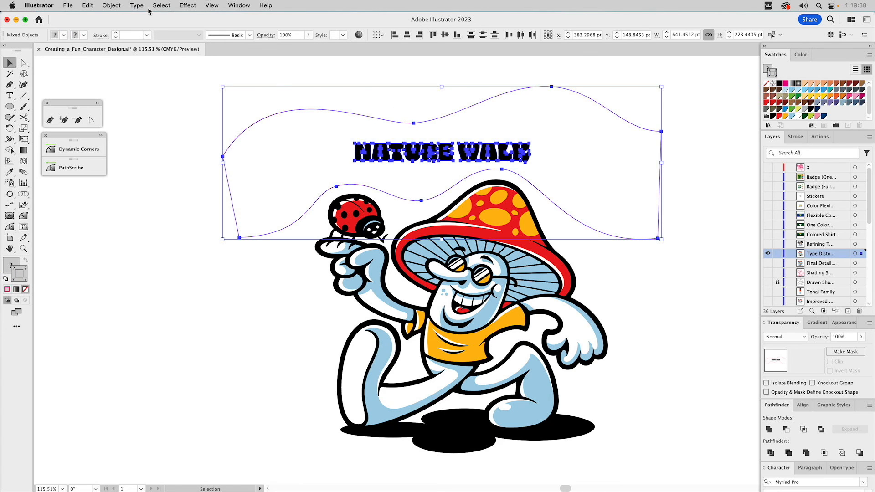
left_click(121, 5)
mouse_move(144, 305)
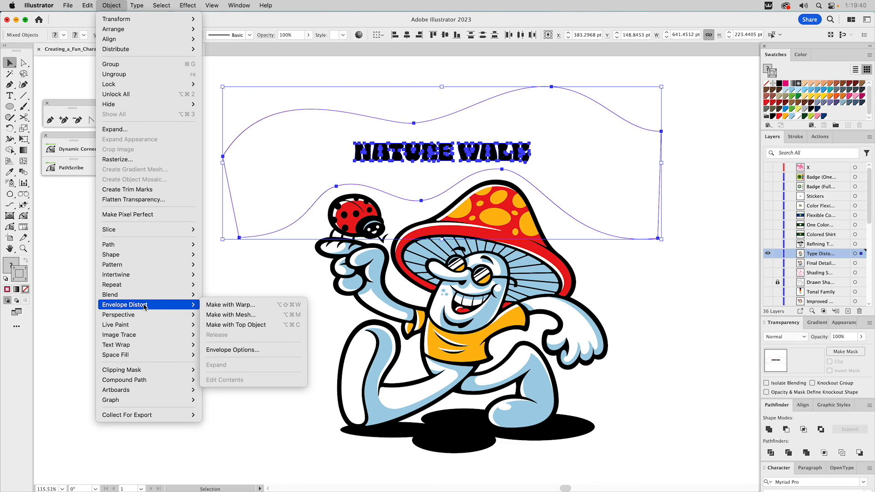
left_click(236, 325)
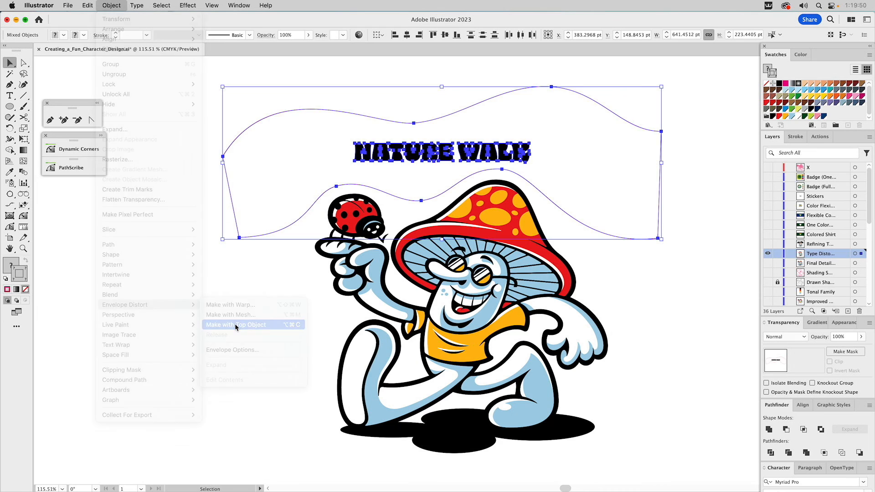
left_click(684, 305)
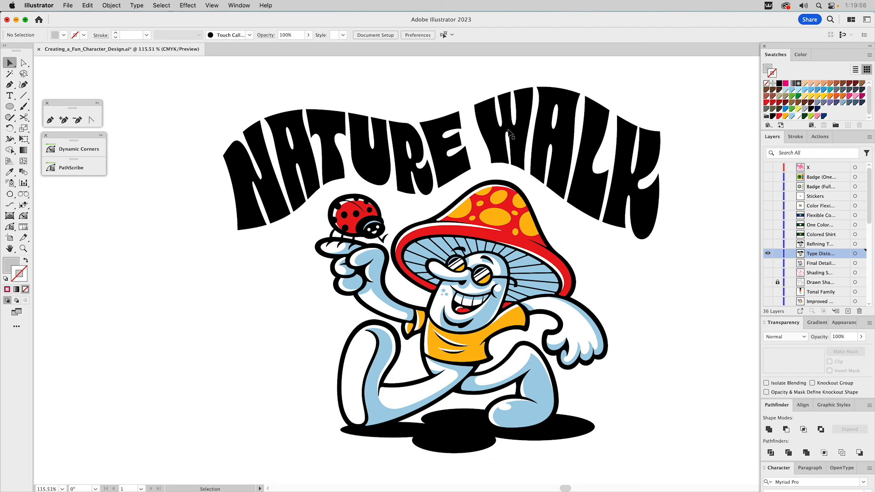
- Expand the object and fill of the NATURE WALK envelope into editable letter shapes and deselect them
left_click(492, 137)
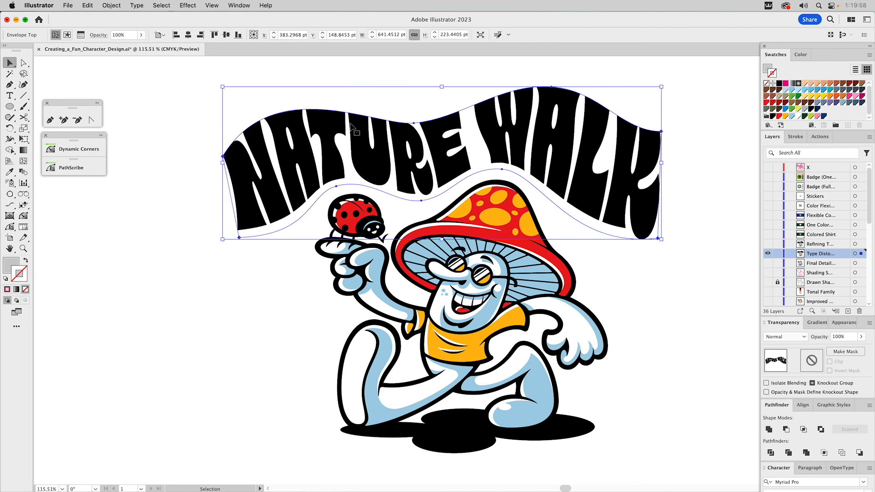
left_click(111, 5)
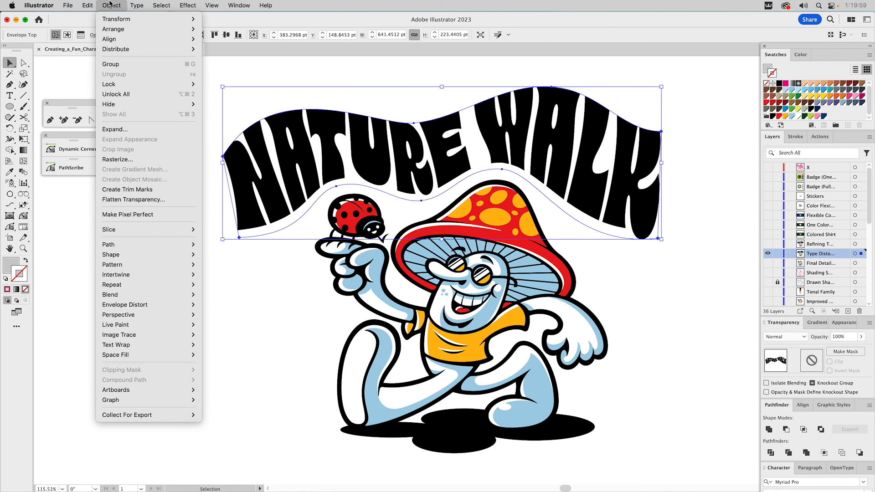
left_click(115, 129)
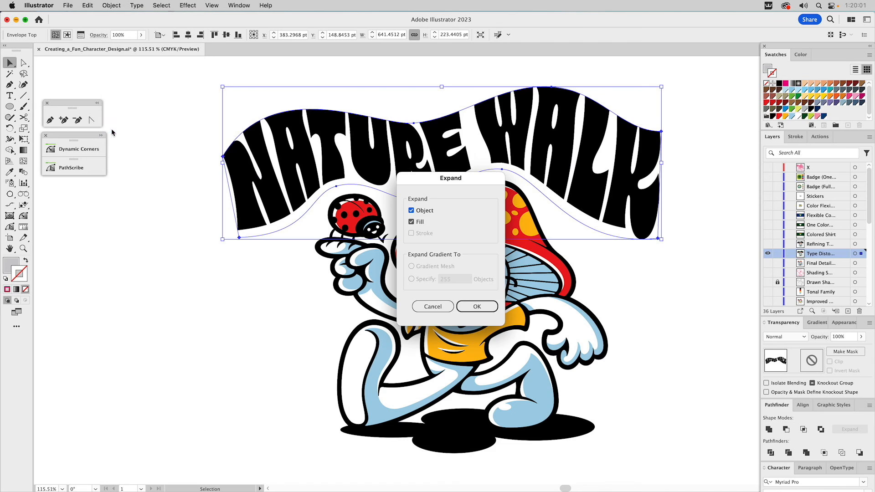
left_click(477, 306)
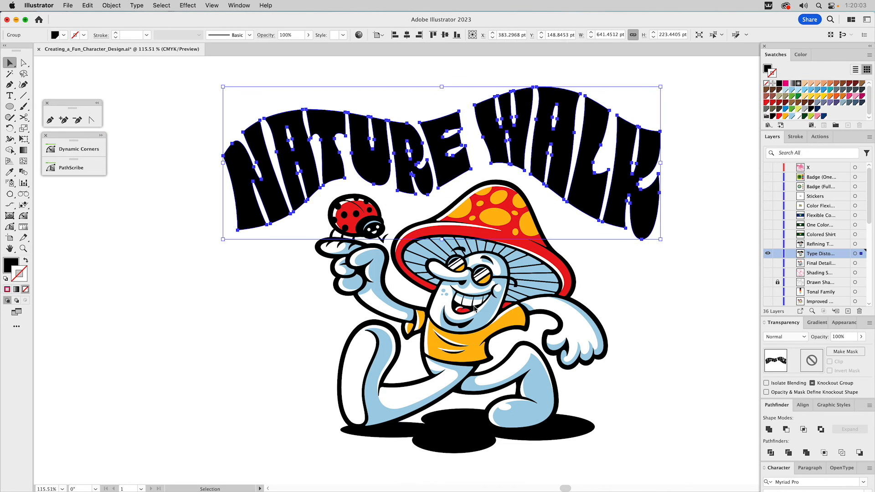
left_click(379, 101)
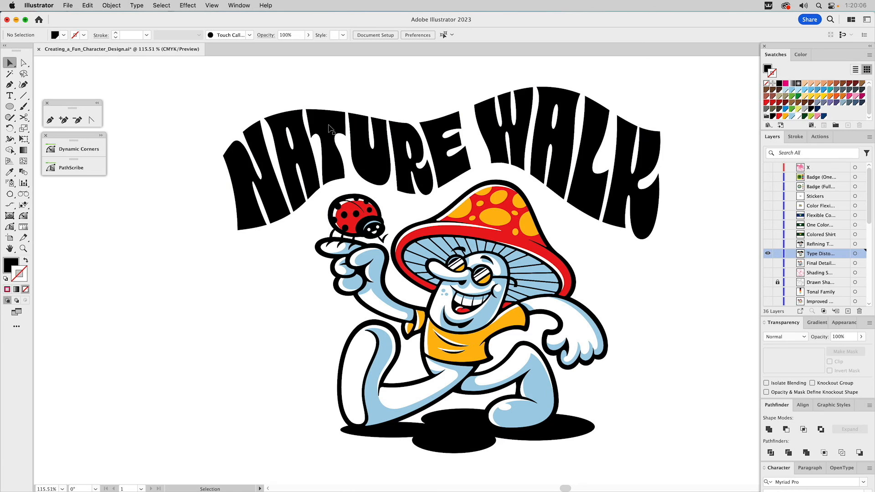
left_click(293, 124)
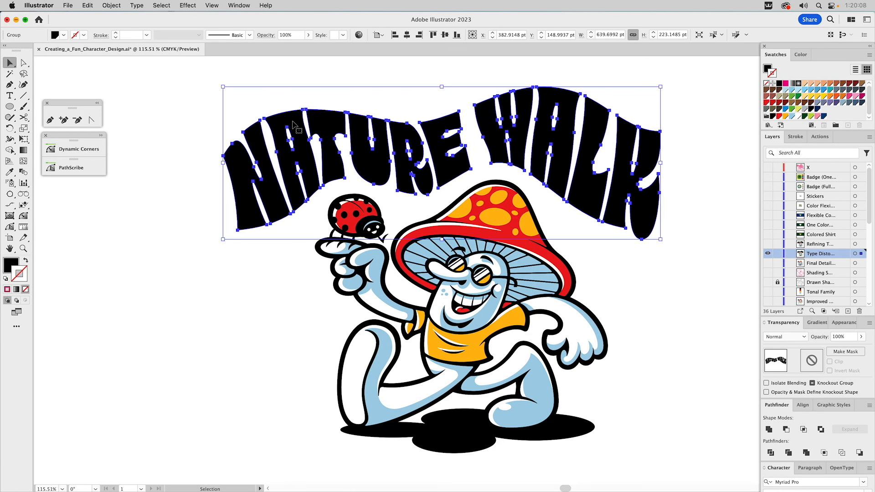
left_click(274, 94)
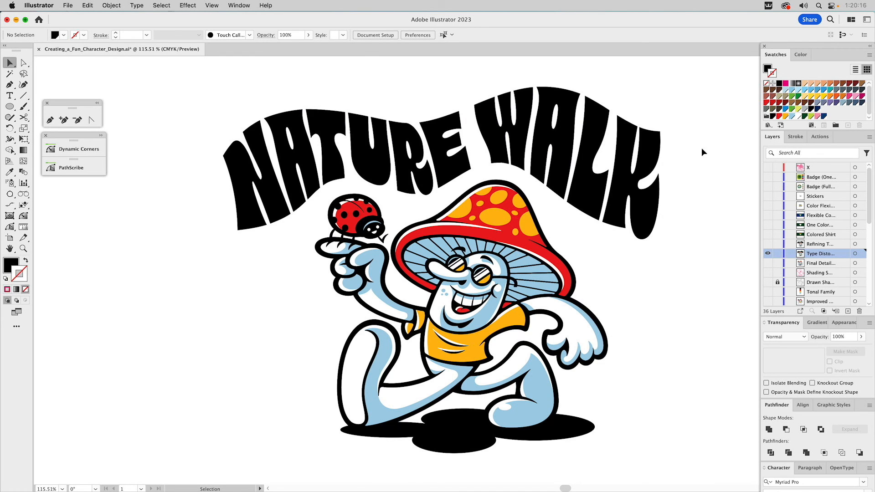
- Compare the refined lettering layer with the type distortion layer and leave only the refined one showing
left_click(767, 244)
left_click(767, 246)
left_click(767, 245)
left_click(767, 245)
left_click(767, 245)
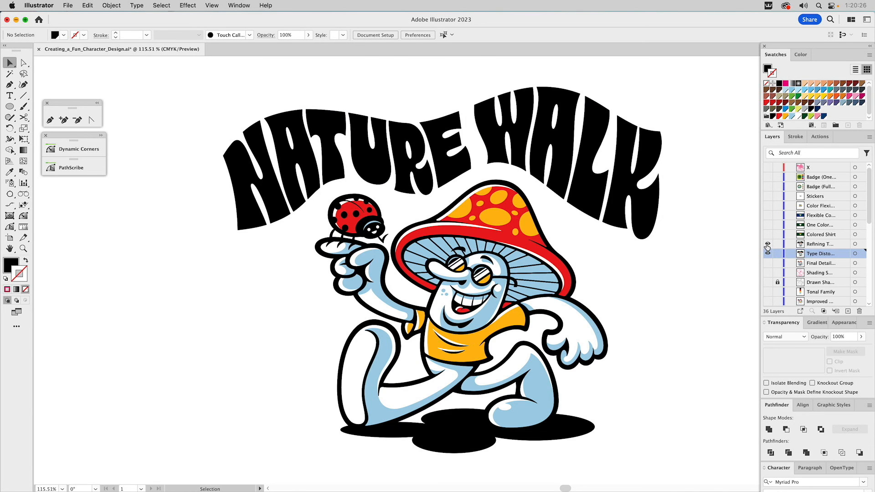
left_click(768, 245)
left_click(768, 246)
- Select all artwork with the same fill color as the black letter U in NATURE
key("a")
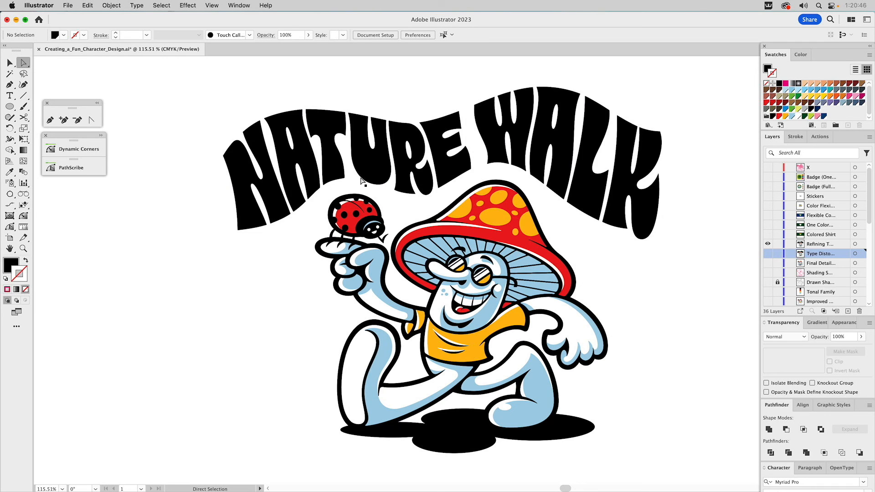
left_click(360, 180)
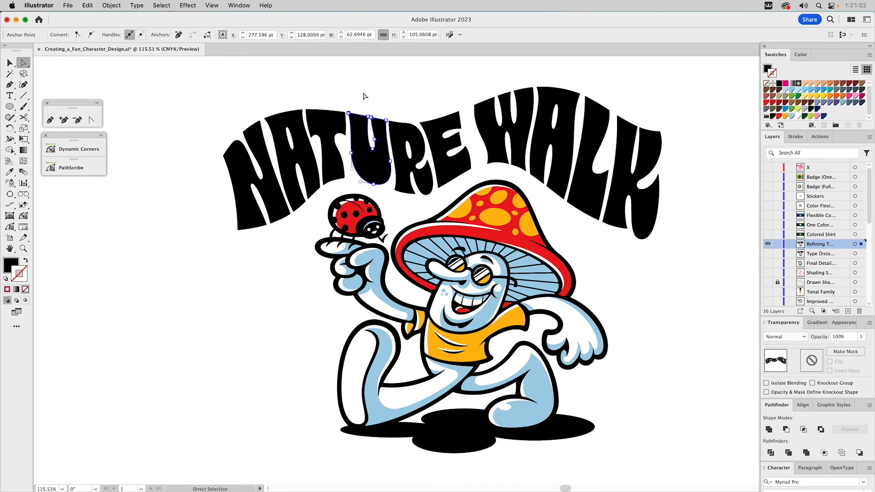
left_click(367, 108)
left_click(357, 120)
left_click(163, 7)
mouse_move(161, 101)
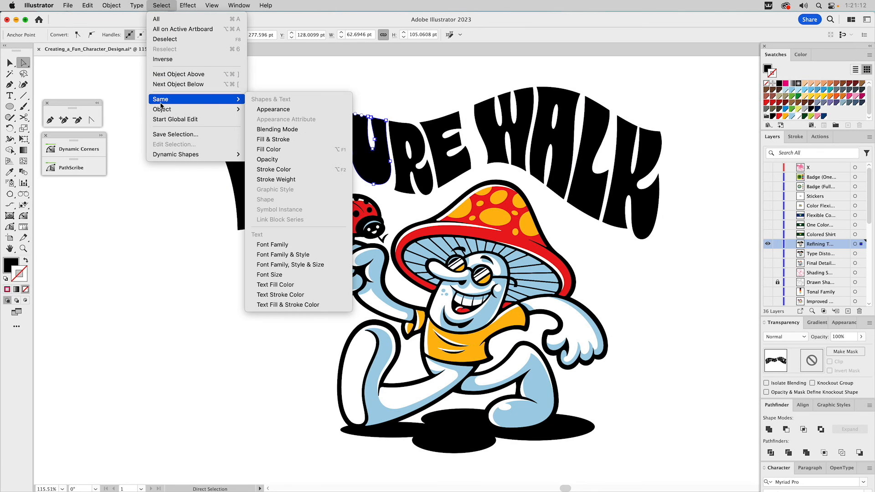
left_click(267, 149)
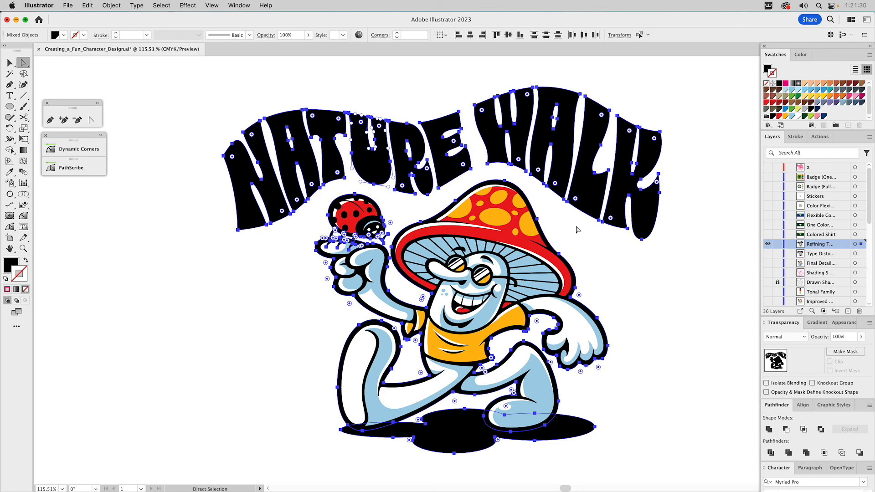
key("x")
left_click(824, 118)
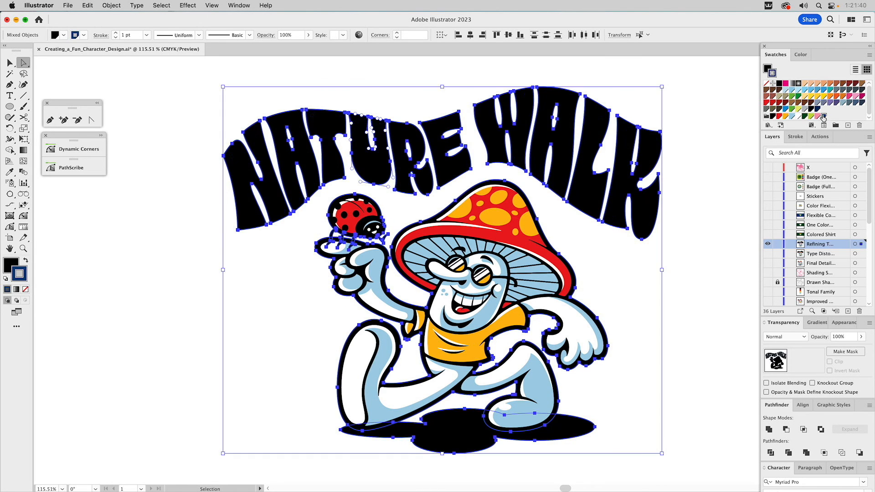
key("super+z")
- Fill the selected black lettering, outlines and ground shadow with dark navy blue and deselect them
left_click(767, 68)
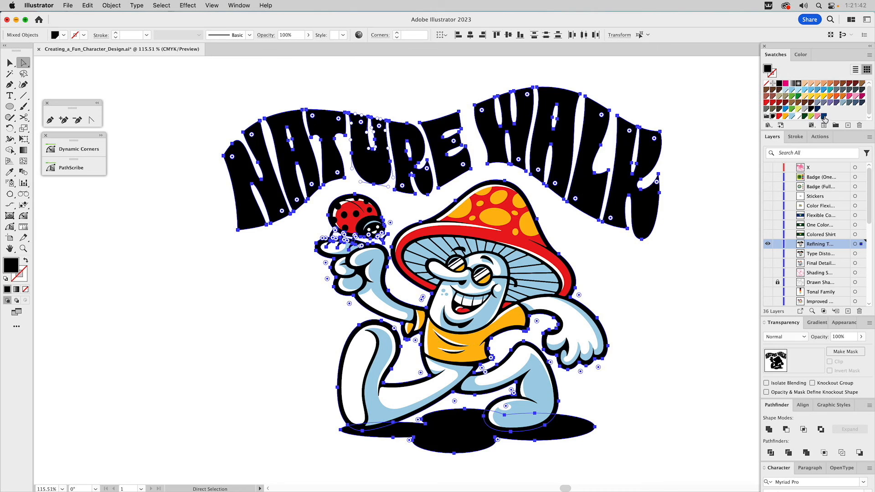
left_click(824, 118)
left_click(693, 91)
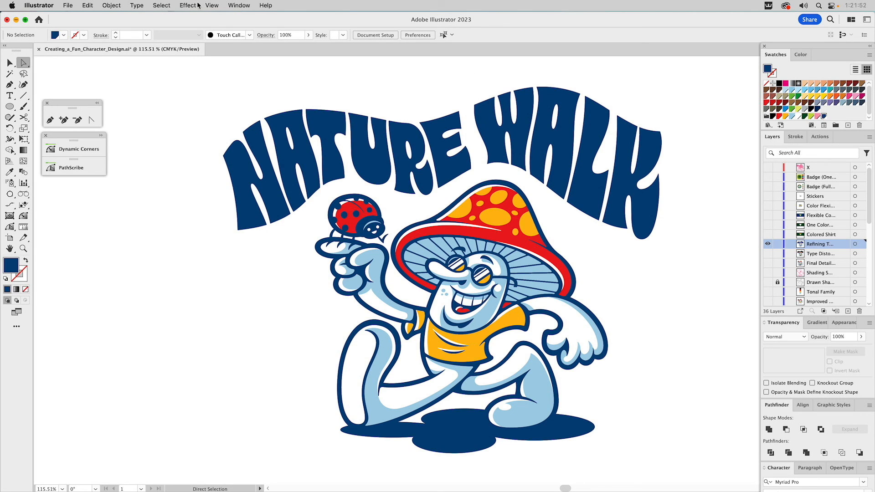
- Select all navy artwork starting from the letter T, fill it with dark green and deselect it
left_click(331, 112)
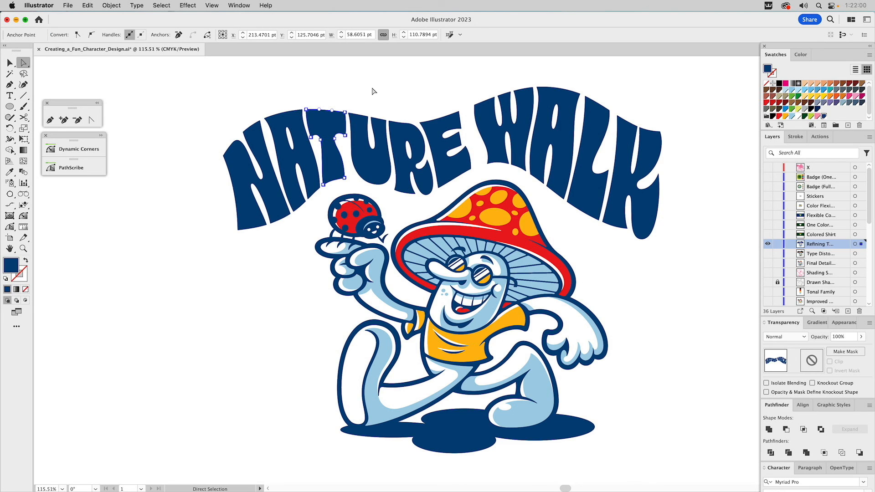
key("alt")
key("super+a")
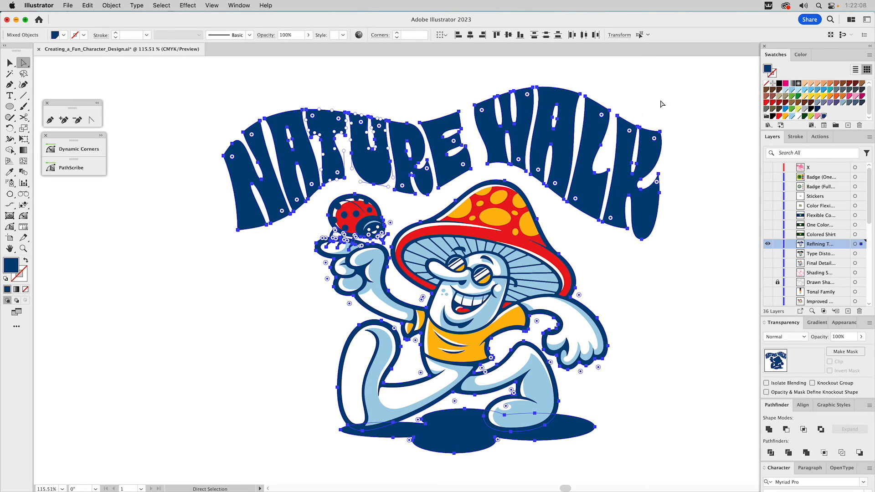
left_click(801, 117)
left_click(705, 105)
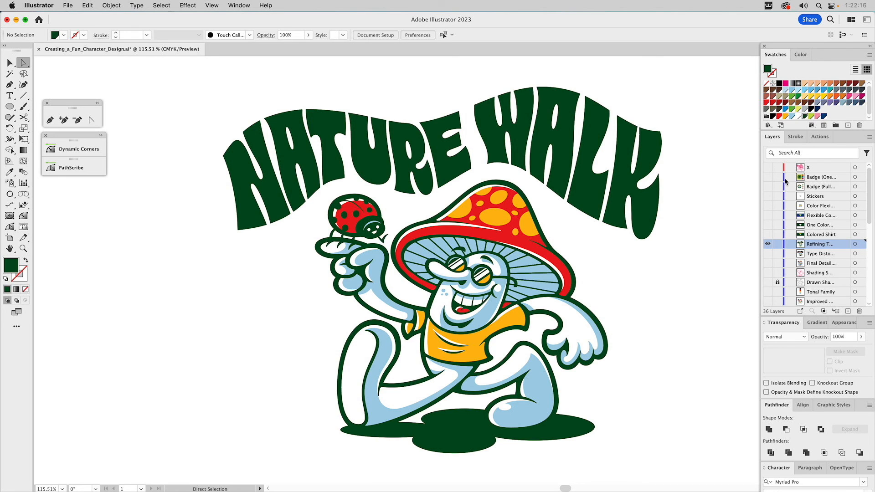
- Show the Colored Shirt layer instead of the refined lettering layer and select the white contour around the character
left_click(767, 234)
left_click(768, 244)
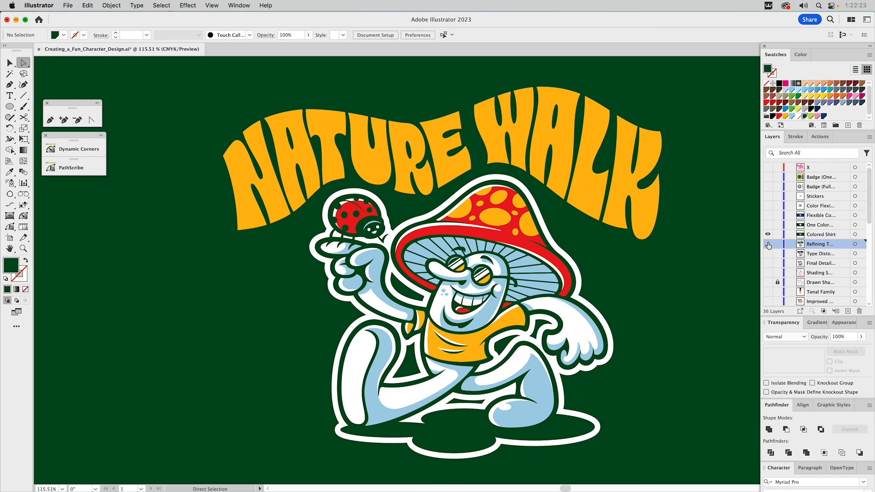
left_click(515, 181)
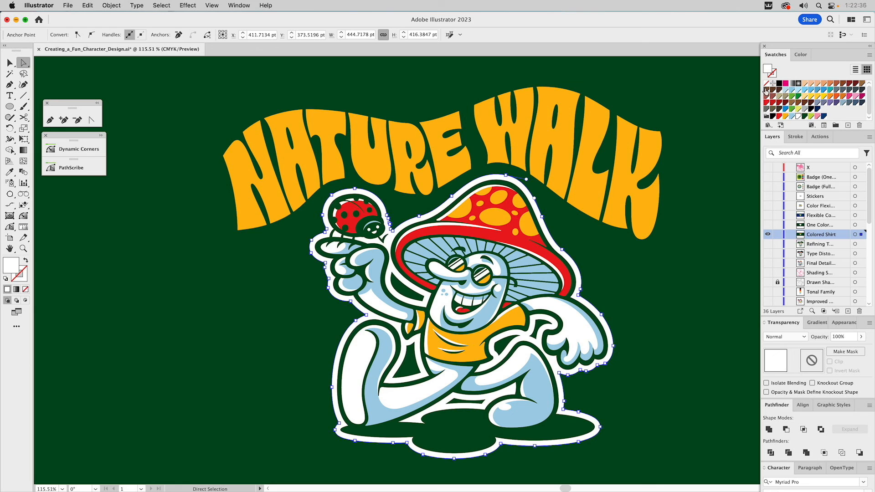
- Fill the selected contour around the character with dark green, reduce its tint to 70% and deselect it
left_click(805, 117)
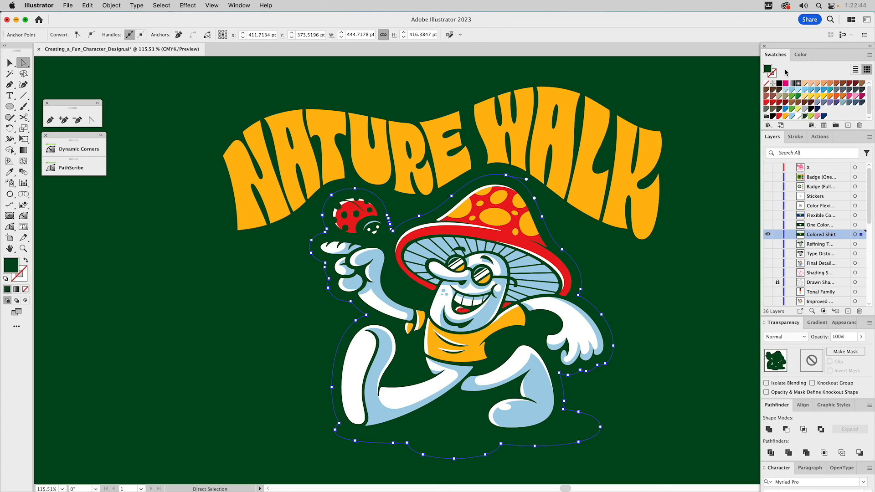
left_click(800, 56)
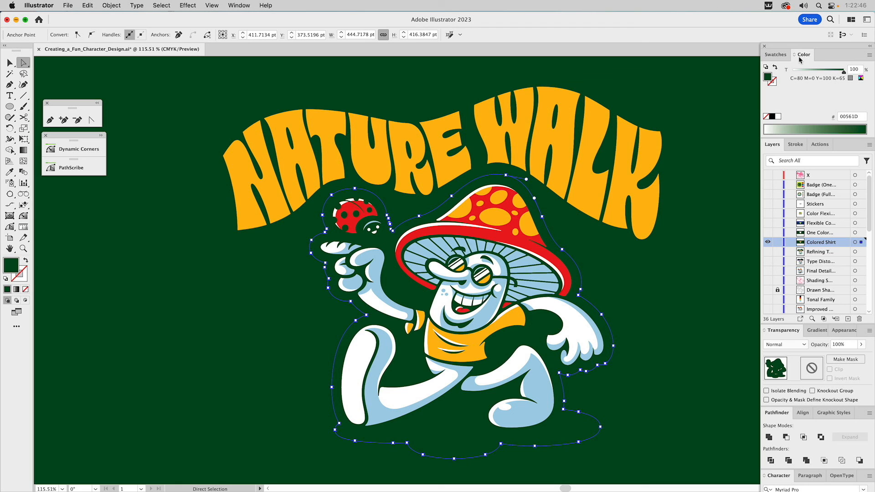
left_click(818, 72)
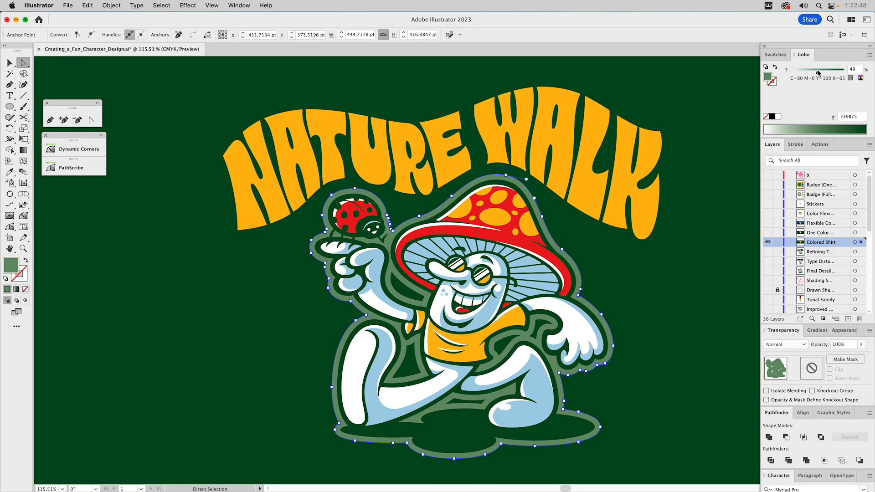
mouse_move(818, 73)
left_mouse_down()
mouse_move(801, 72)
mouse_move(830, 71)
left_mouse_up()
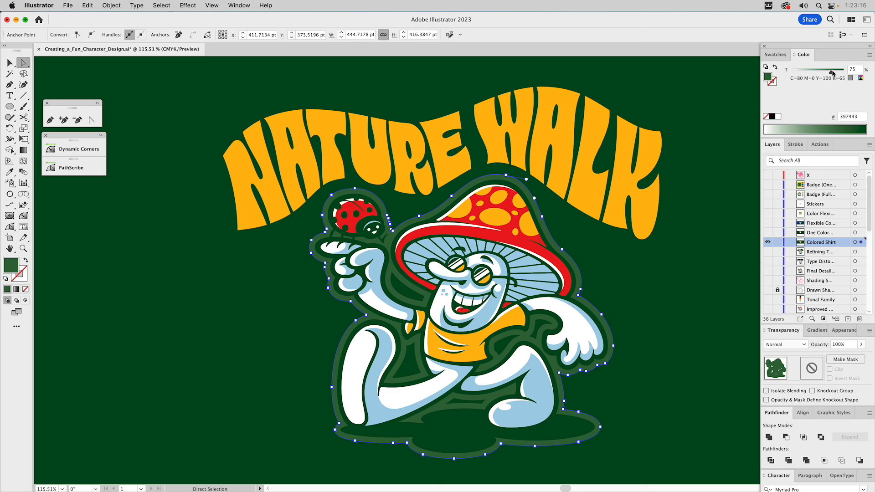
left_click_drag(831, 74, 828, 73)
left_click(679, 86)
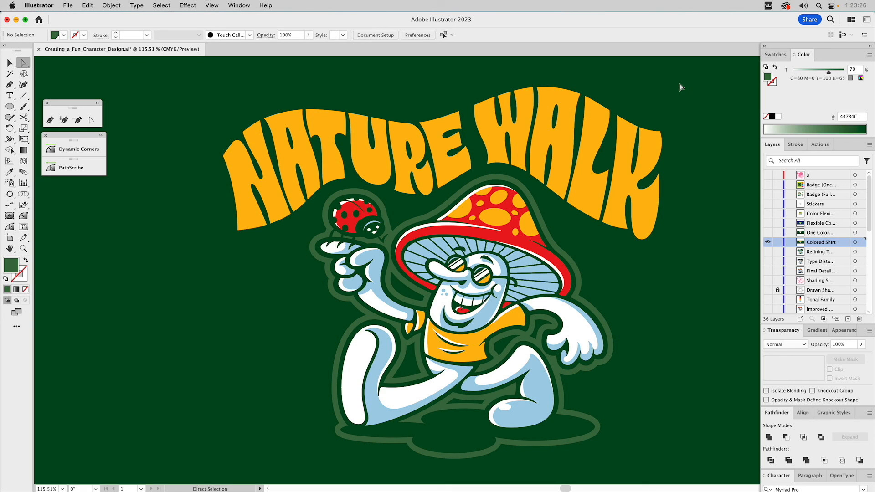
- Reselect the contour around the character, fill it with white again and deselect it
left_click(519, 184)
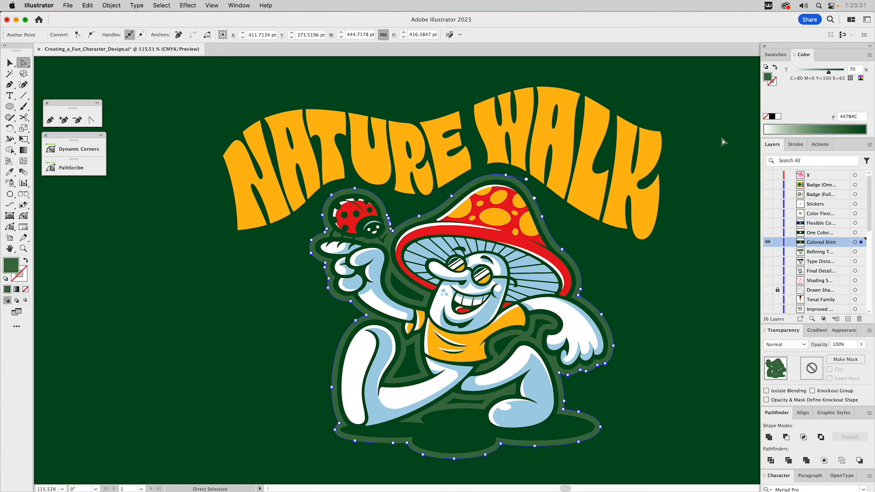
left_click(775, 54)
left_click(798, 117)
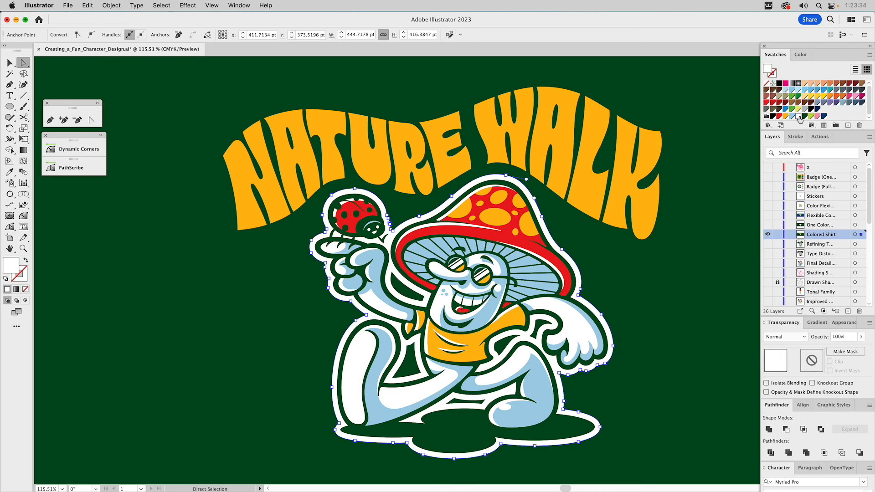
left_click(800, 55)
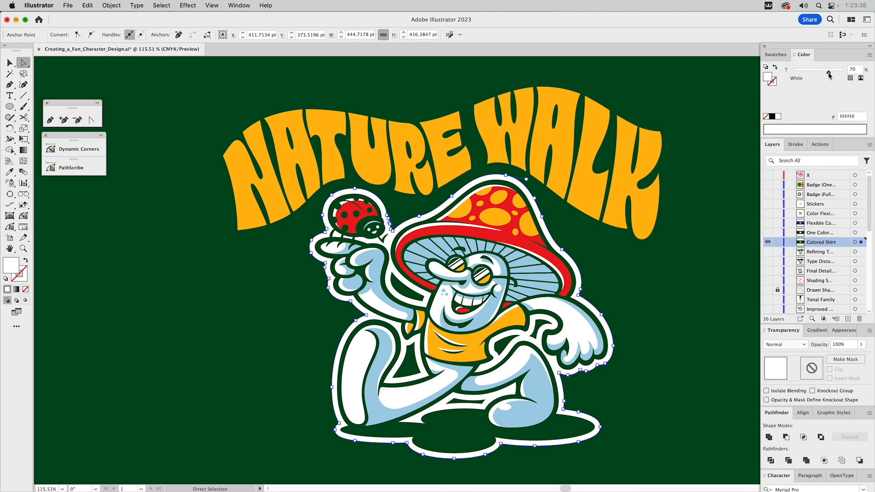
left_click(718, 229)
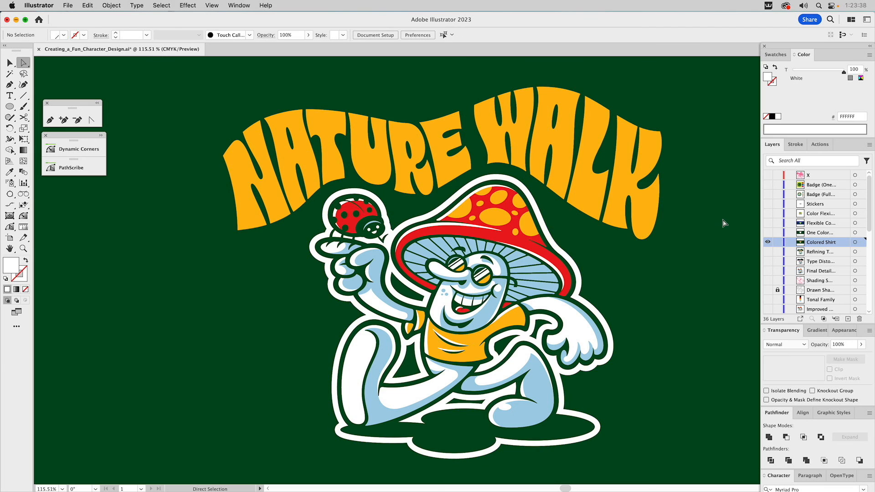
- Show the one-color layer instead of Colored Shirt, fill its compound artwork with pale yellow and deselect it
left_click(767, 232)
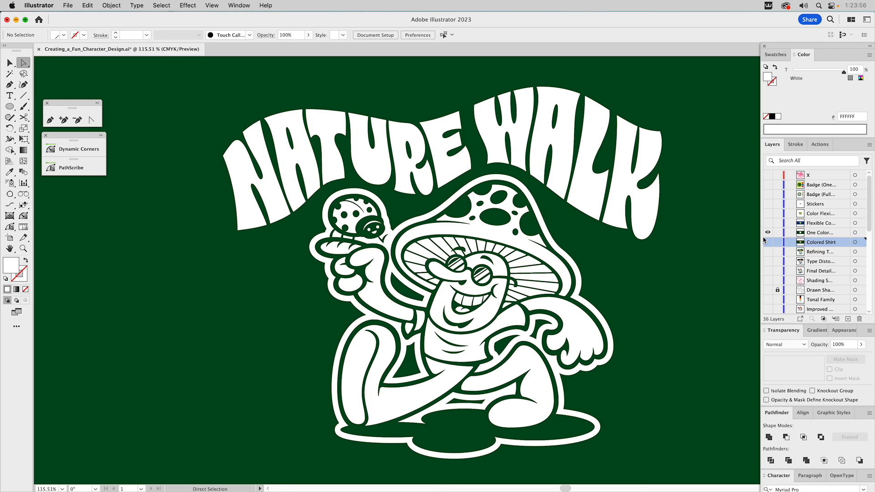
key("v")
left_click(654, 207)
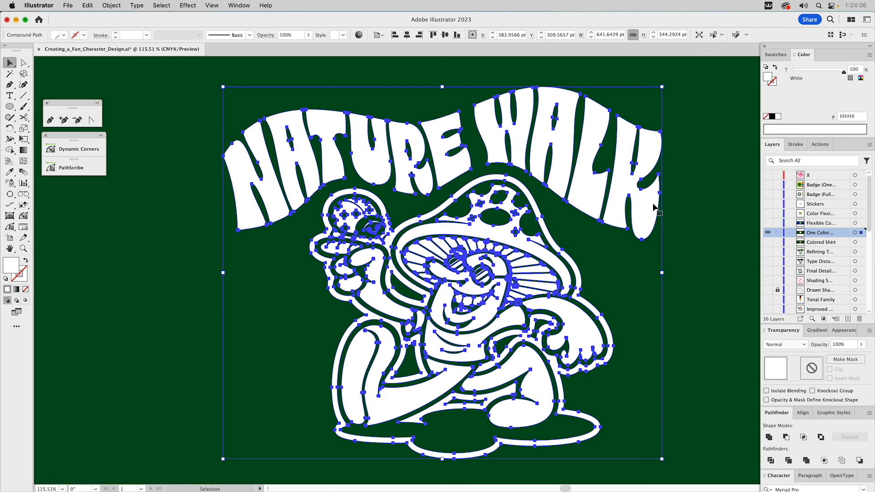
left_click(775, 54)
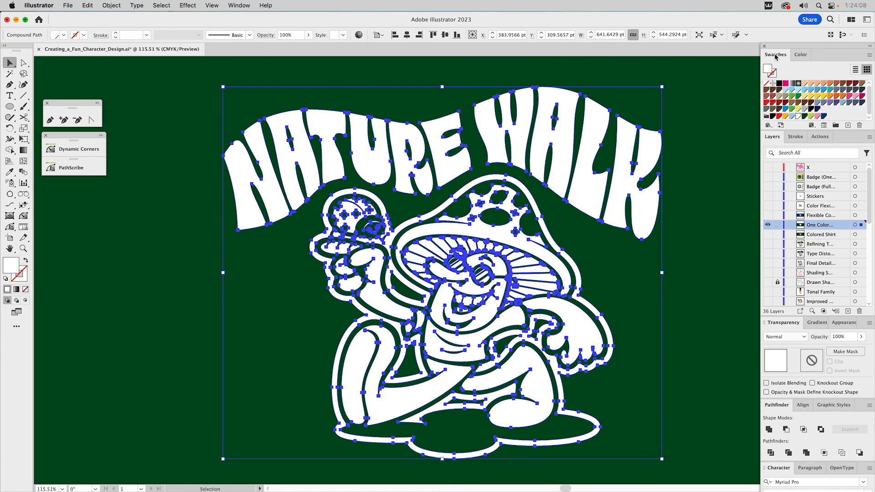
left_click(797, 109)
left_click(718, 166)
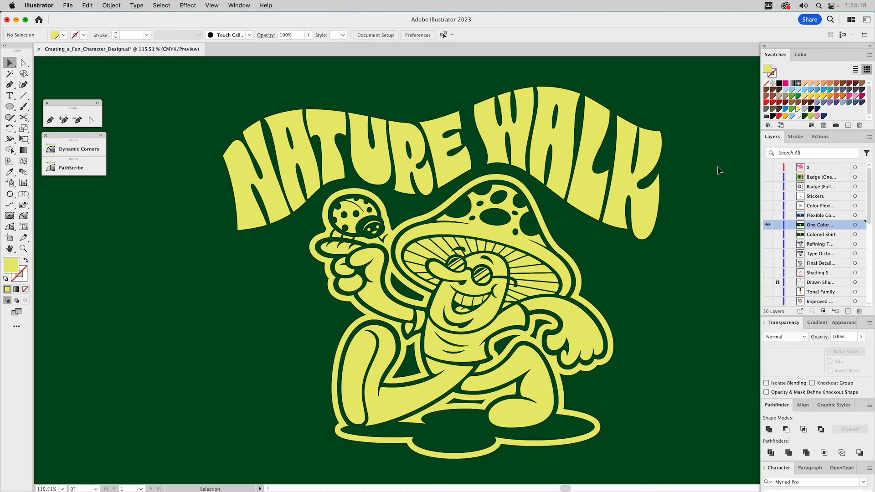
- Show the lime-on-blue variant layer above the one-color layer, fill its artwork with pink and deselect it
left_click(768, 216)
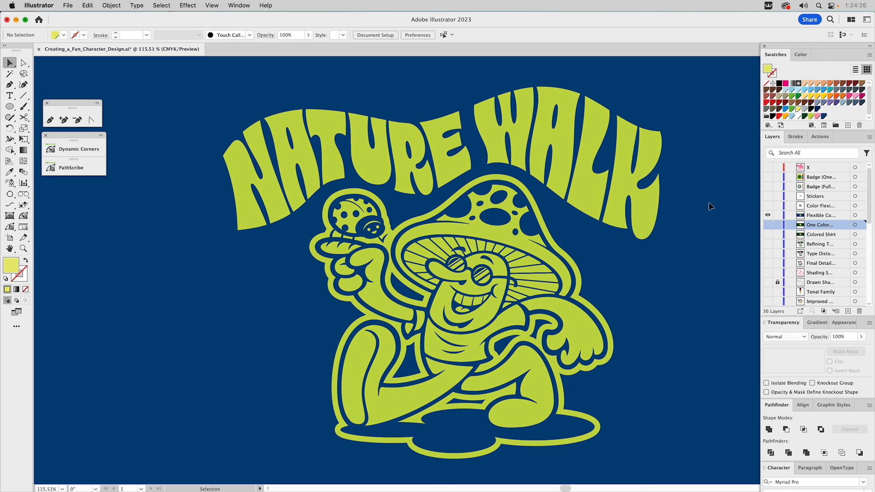
left_click(654, 196)
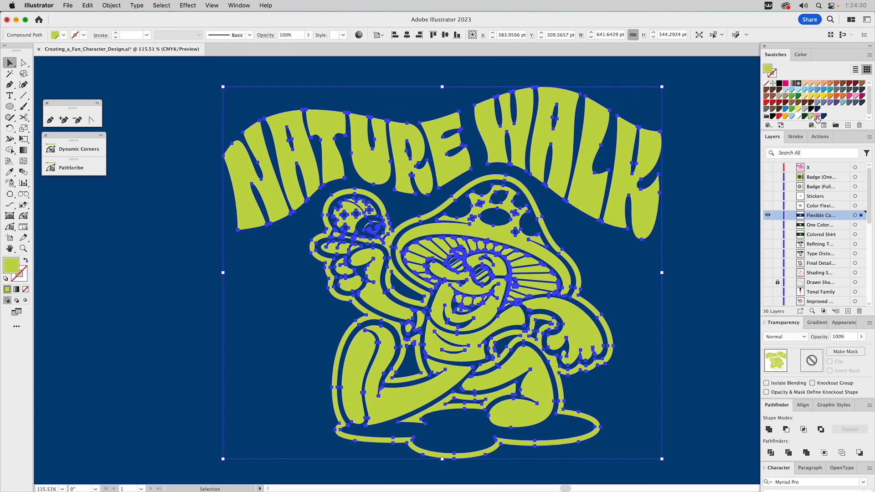
left_click(817, 117)
left_click(712, 149)
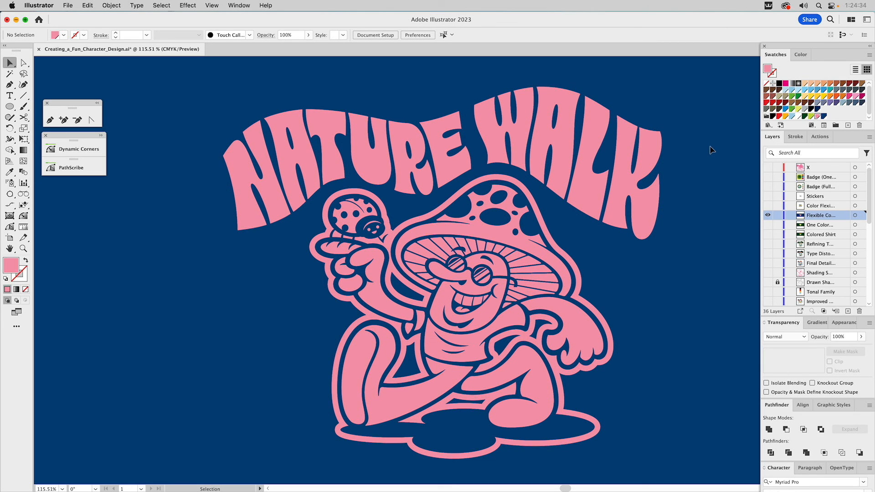
- View the layer with the nine-tile color grid in place of the pink variant, followed by the Stickers layer
left_click(768, 206)
left_click(768, 215)
left_click(810, 207)
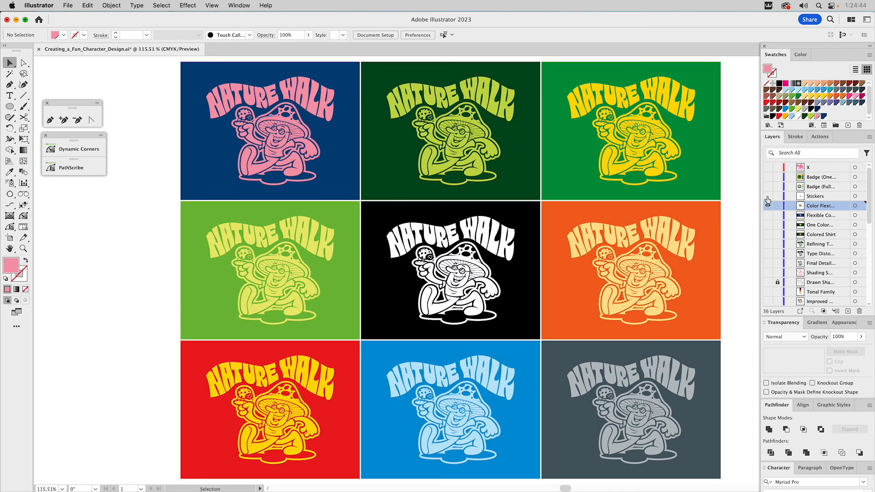
left_click(767, 196)
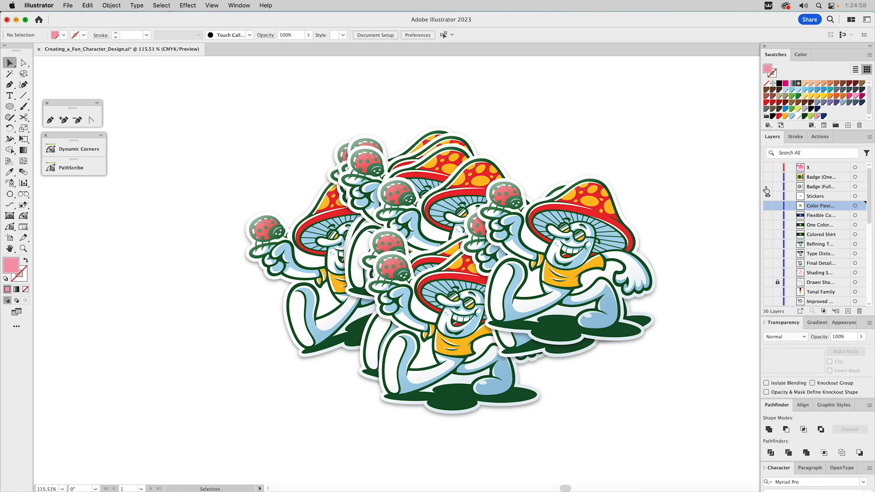
- View the full-color badge layer, followed by only the one-color badge layer, and make that layer active
left_click(767, 187)
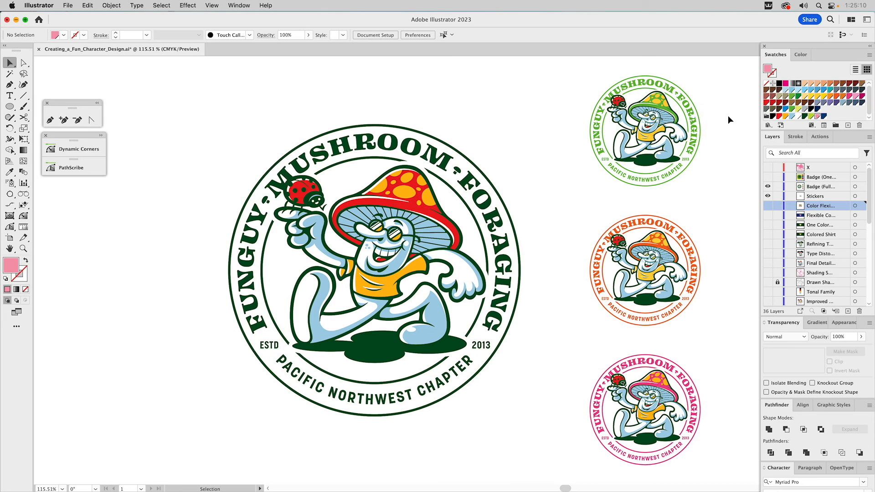
left_click(768, 177)
left_click(768, 187)
left_click(768, 196)
left_click(814, 177)
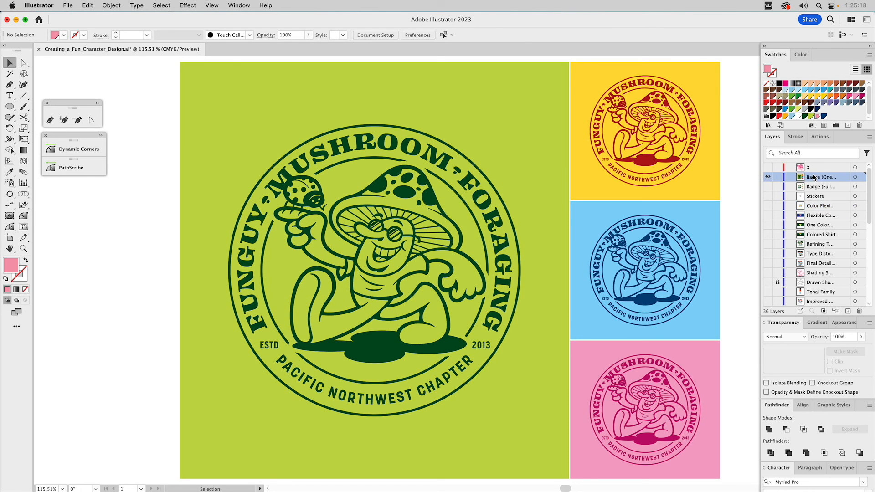